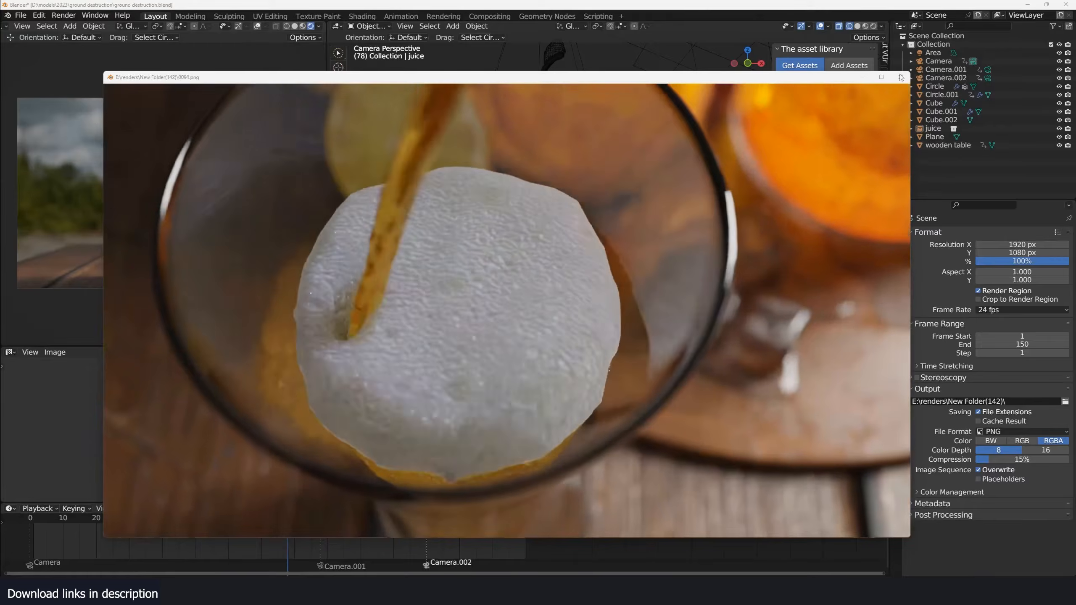
Examine the finished pouring-drink scene, checking the glass and the juice stream mesh from several angles
key("Escape")
middle_click_drag(581, 175, 613, 184)
key("z")
left_click(727, 192)
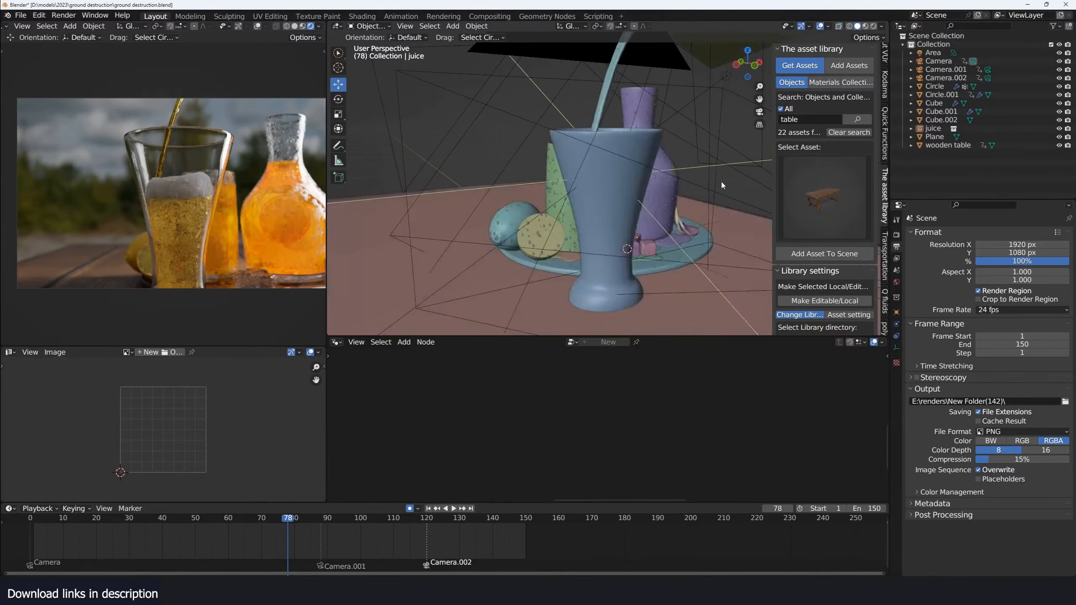
mouse_move(678, 183)
middle_mouse_down()
mouse_move(653, 165)
mouse_move(635, 217)
mouse_move(608, 186)
mouse_move(638, 195)
middle_mouse_up()
scroll(658, 165, "up", 5)
left_click(637, 195)
middle_click_drag(633, 128, 578, 236)
left_click(605, 122)
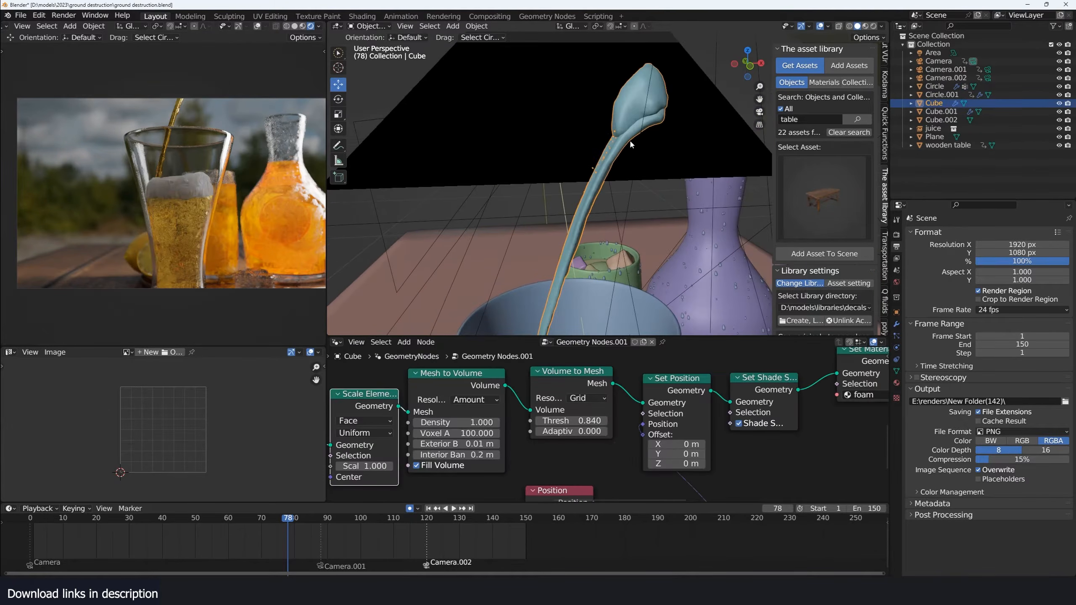
left_click(648, 108)
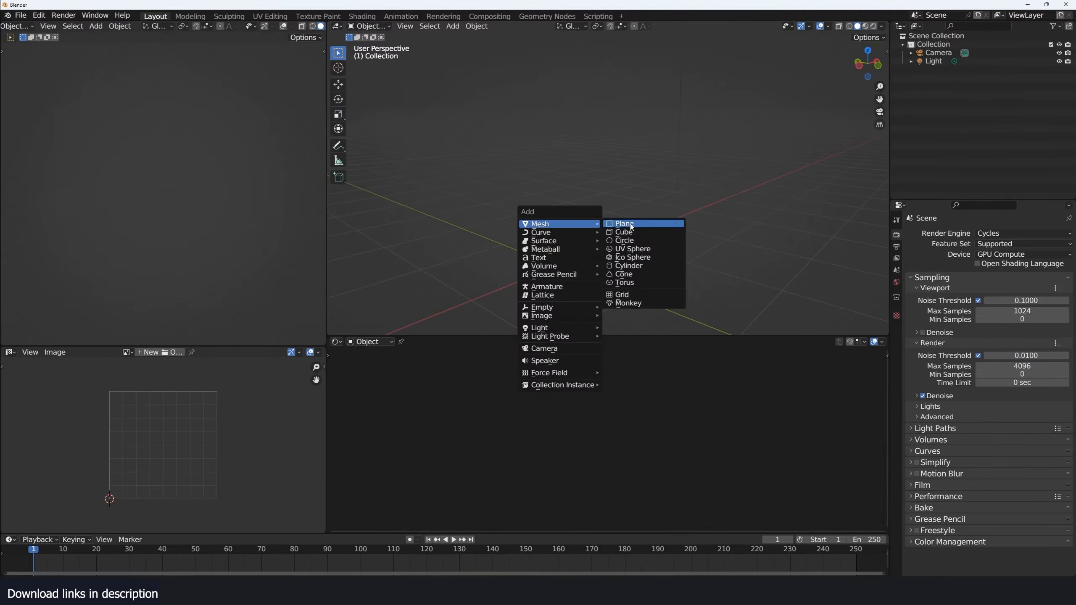
Add a mesh circle with 16 vertices
left_click(629, 240)
left_click(450, 236)
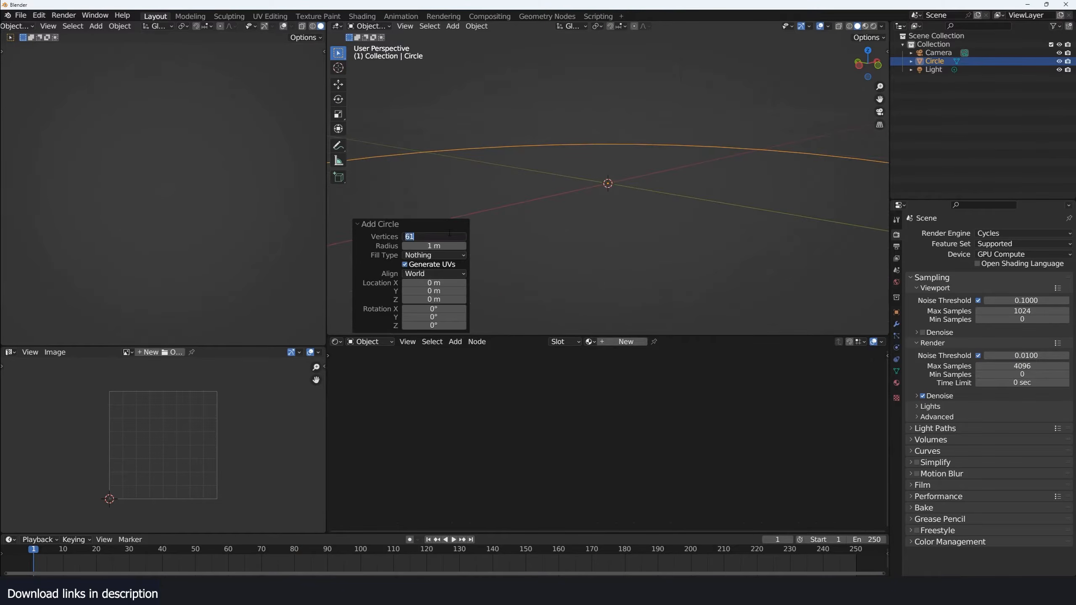
type("16")
key("Return")
Fill the circle with a face and extrude it upward about 0.036 m as a disc
key("Tab")
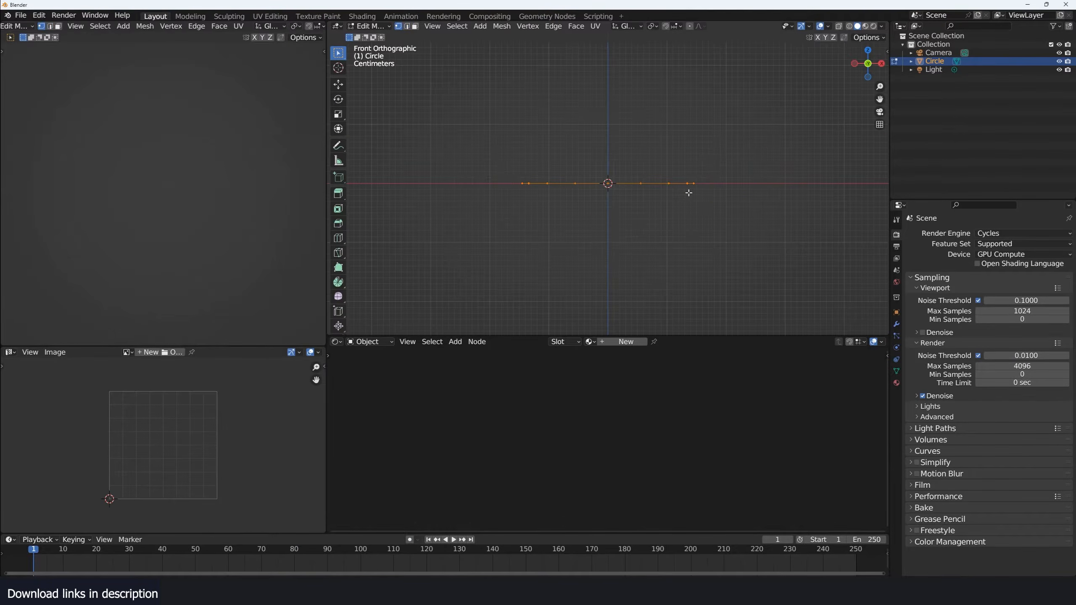
key("f")
key("e")
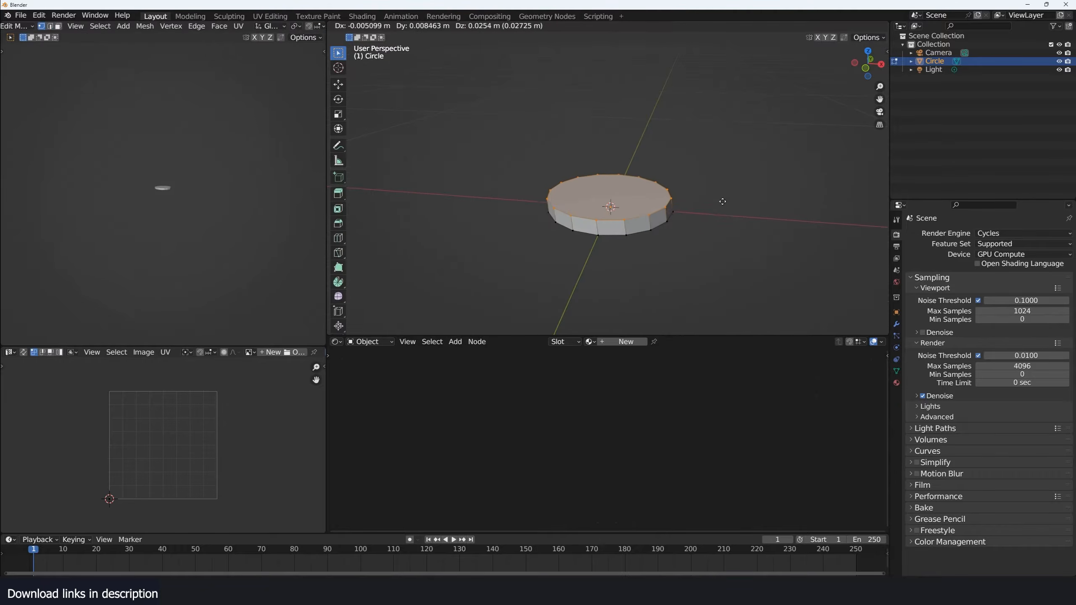
key("z")
left_click(724, 199)
scroll(729, 202, "up", 4)
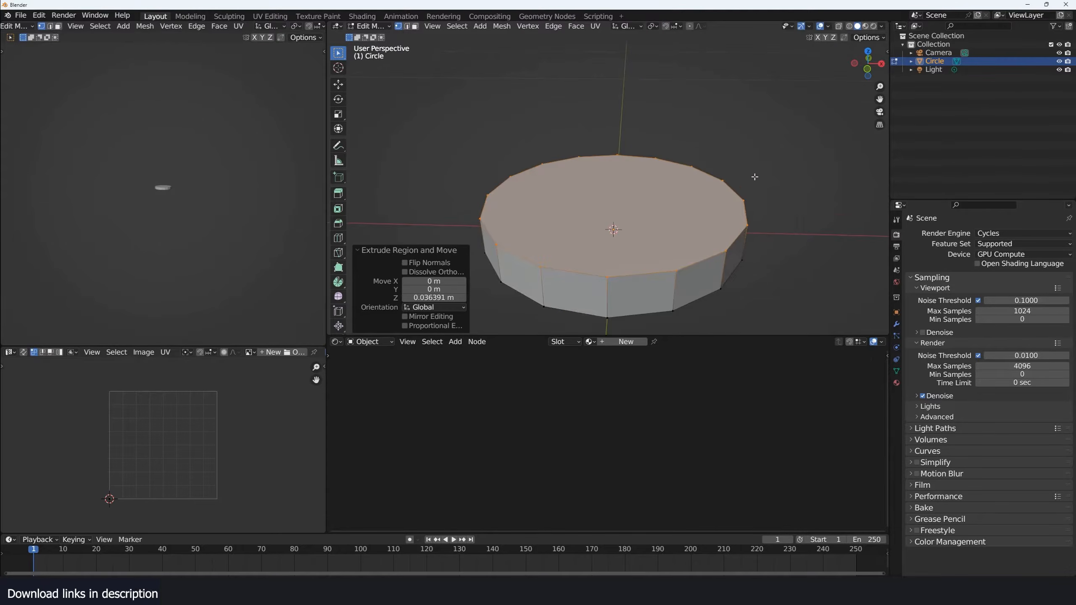
Extrude the disc's top face into a narrower shoulder and raise a short neck of about 0.019 m along Z
key("e")
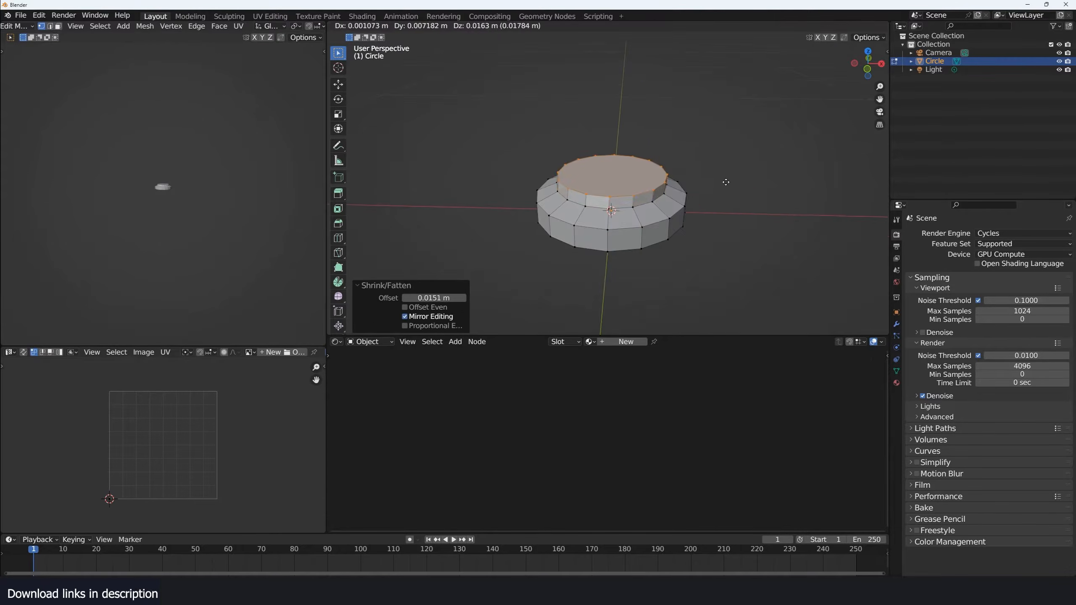
key("z")
left_click(728, 183)
Extrude the neck's top face upward about 0.53 m as the glass body and scale the rim wider
key("KP_1")
scroll(741, 220, "down", 4)
key("e")
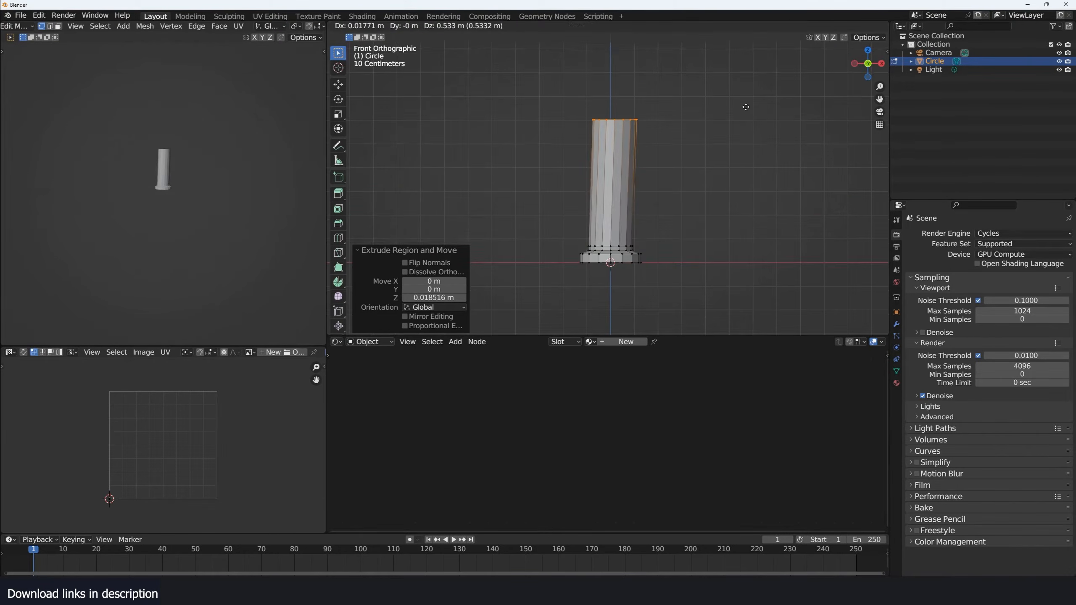
left_click(746, 107)
key("s")
left_click(613, 245)
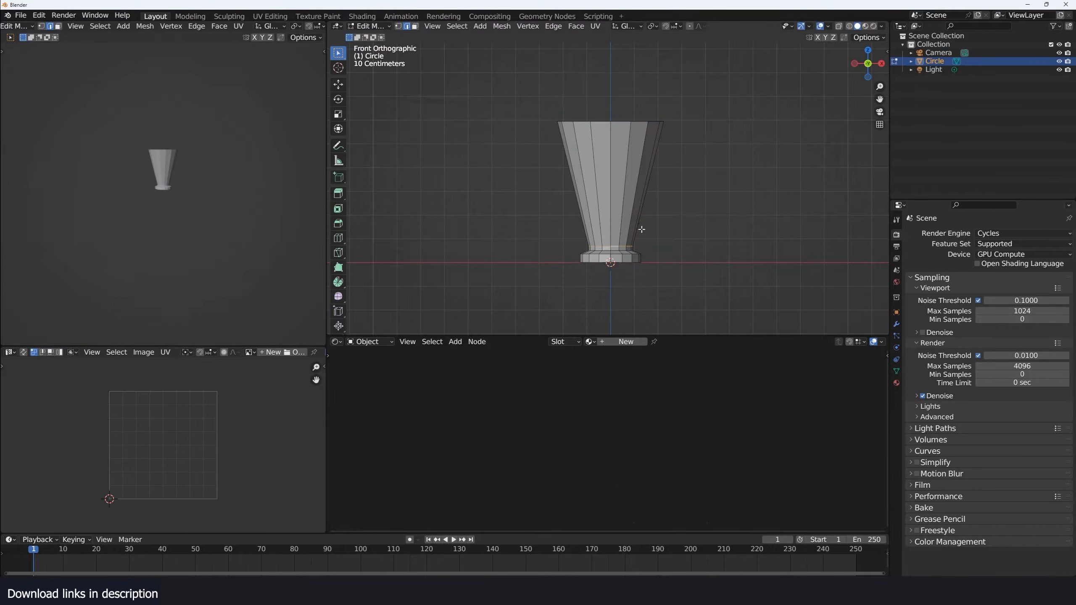
Move the selected edge loop on the glass body along the Z axis
key("g")
key("z")
left_click(644, 199)
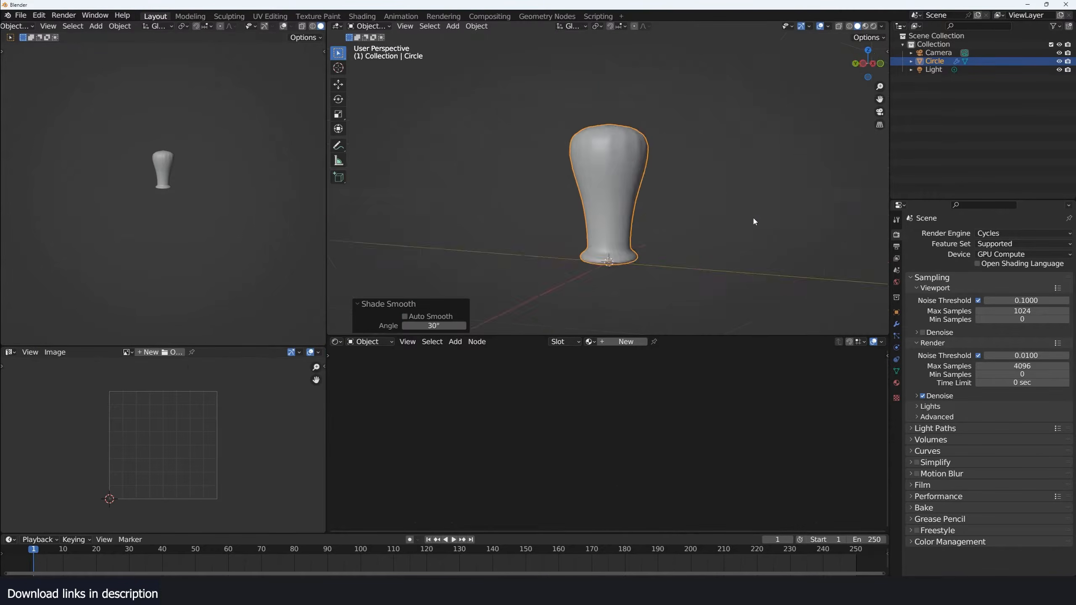
Add supporting loop cuts near the lower and upper edges of the glass's foot
scroll(691, 220, "up", 5)
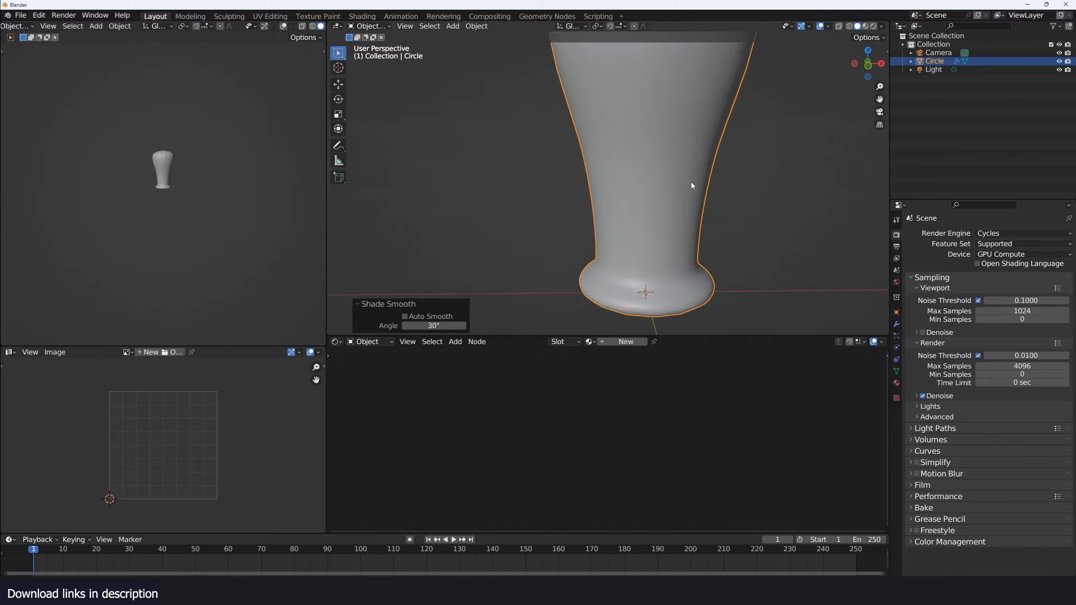
key("Tab")
key("ctrl+r")
left_click(660, 289)
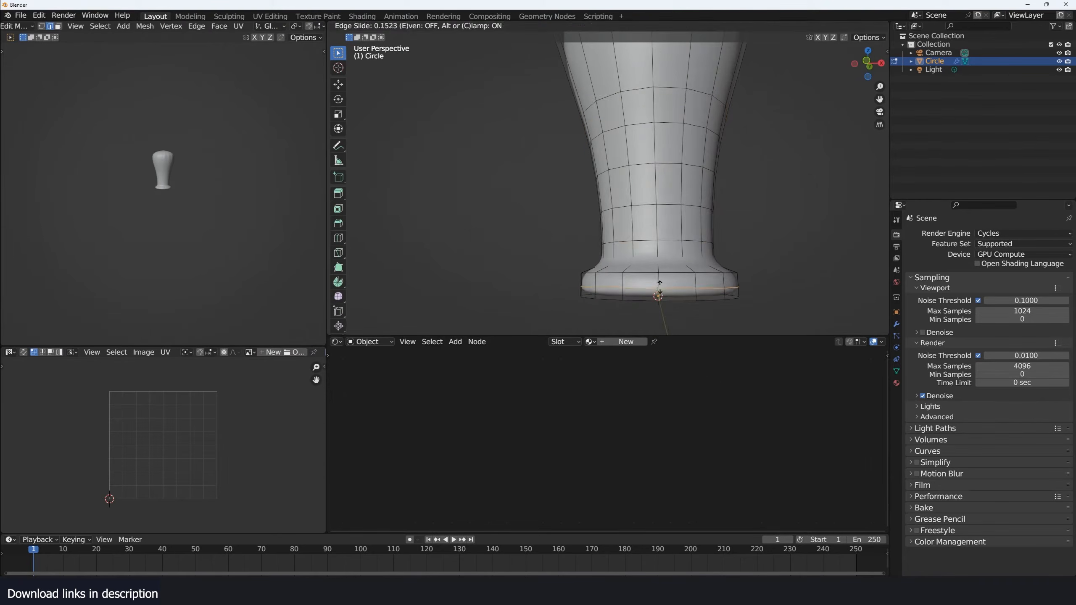
left_click(660, 297)
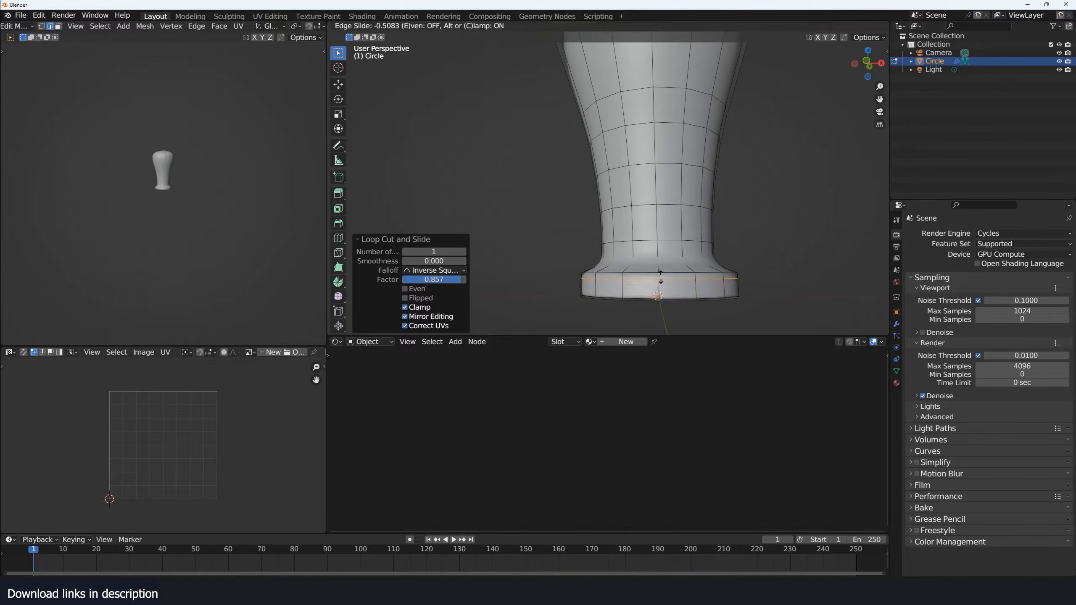
Inset the underside face of the foot twice, by about 0.011 m and 0.012 m, and extrude the inner face
middle_click_drag(658, 295, 680, 212)
key("3")
left_click(765, 188)
key("i")
left_click(759, 190)
key("i")
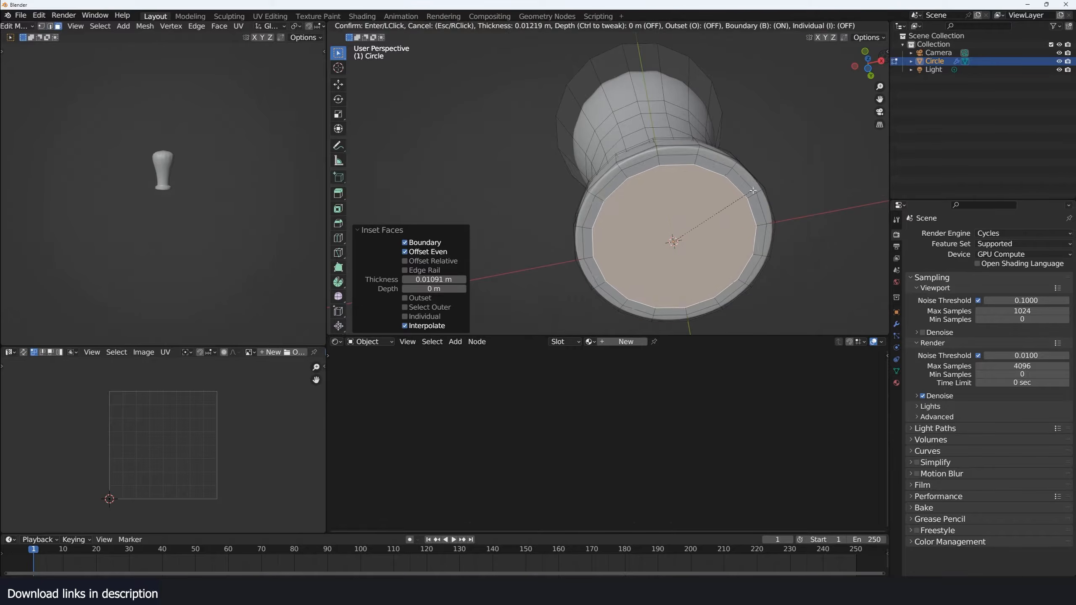
left_click(750, 190)
key("e")
left_click(751, 189)
key("Tab")
Add a horizontal loop cut around the upper body of the glass and scale it to reshape the profile
middle_click_drag(752, 190, 721, 261)
key("KP_1")
scroll(720, 261, "down", 5)
left_click(896, 325)
scroll(576, 181, "up", 5)
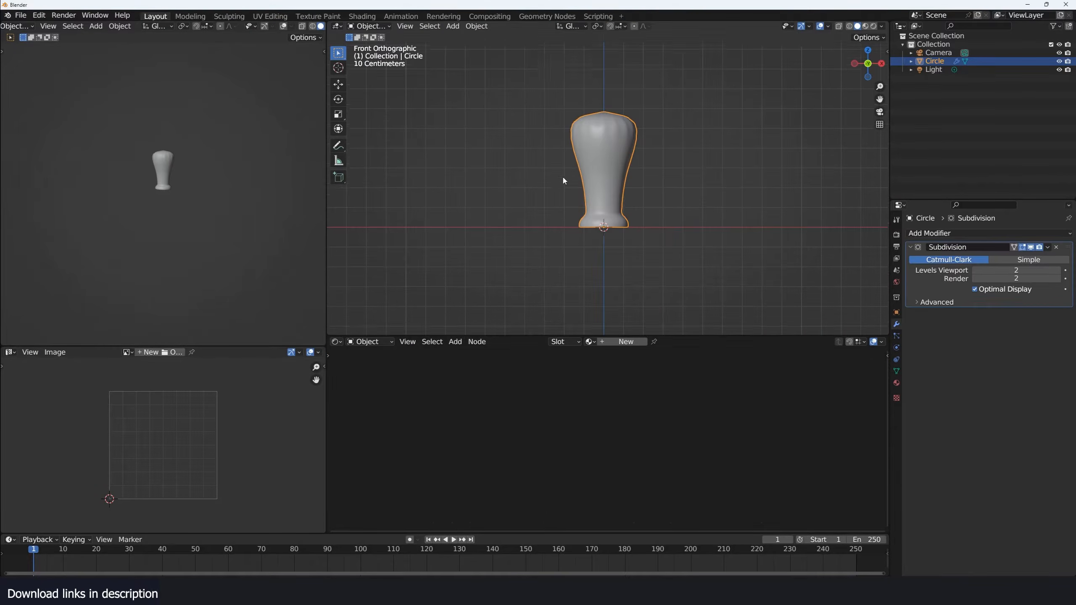
key("Tab")
key("ctrl+r")
left_click(619, 150)
left_click(627, 150)
key("s")
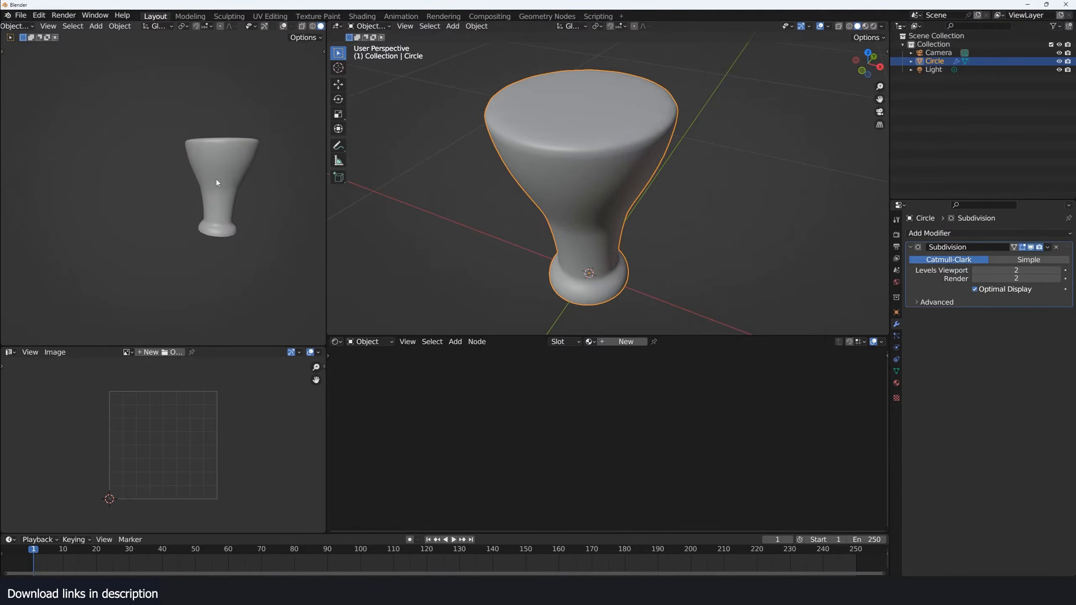
Switch the smaller 3D viewport to rendered shading and frame the glass in it
middle_click_drag(216, 180, 183, 187, "shift")
scroll(184, 191, "up", 3)
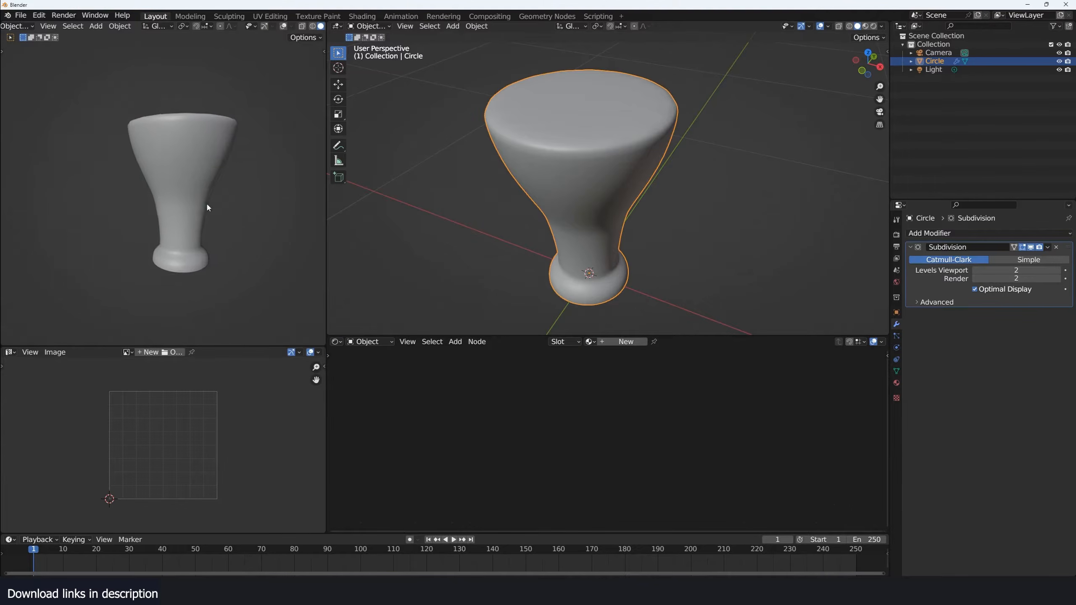
scroll(278, 31, "down", 2)
scroll(278, 30, "down", 8)
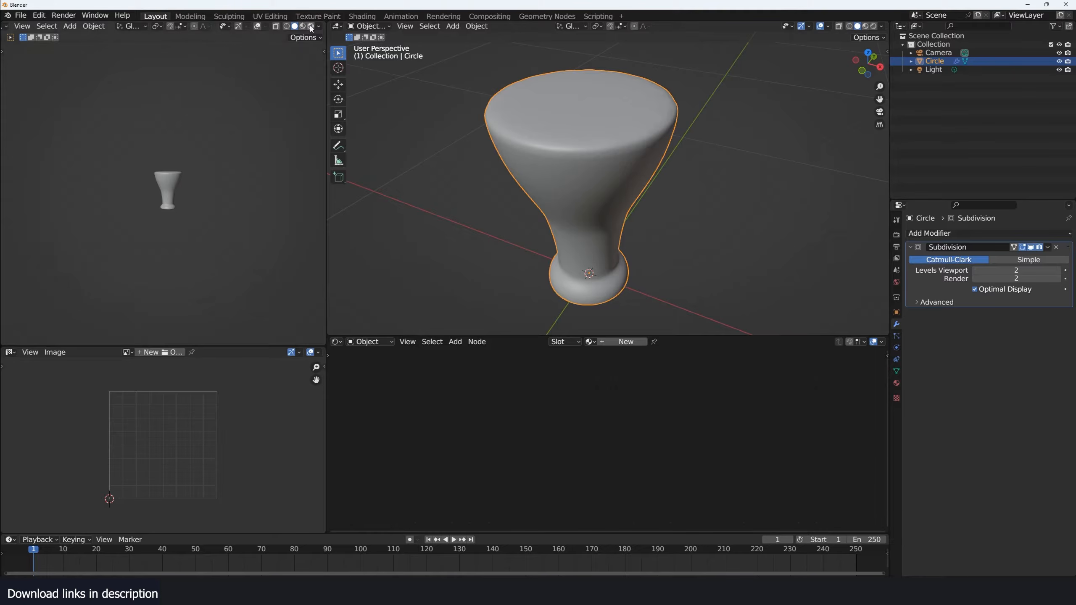
left_click(310, 27)
scroll(271, 169, "up", 5)
scroll(272, 171, "up", 3)
middle_click_drag(240, 149, 204, 168)
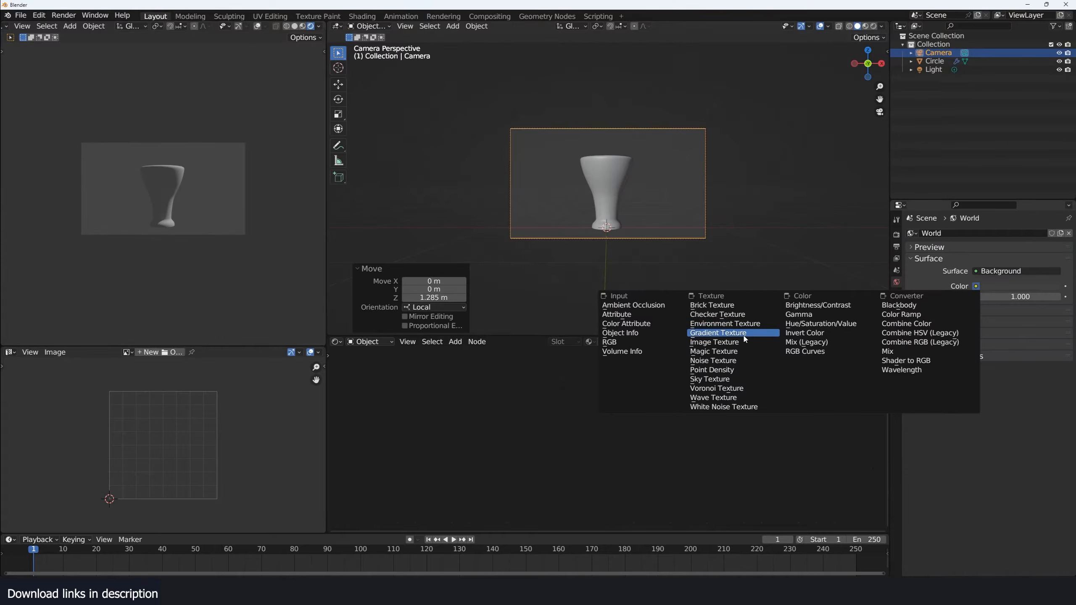
Give the world background an Environment Texture using scythian_tombs_2_4k.exr from the hdri folder
left_click(724, 323)
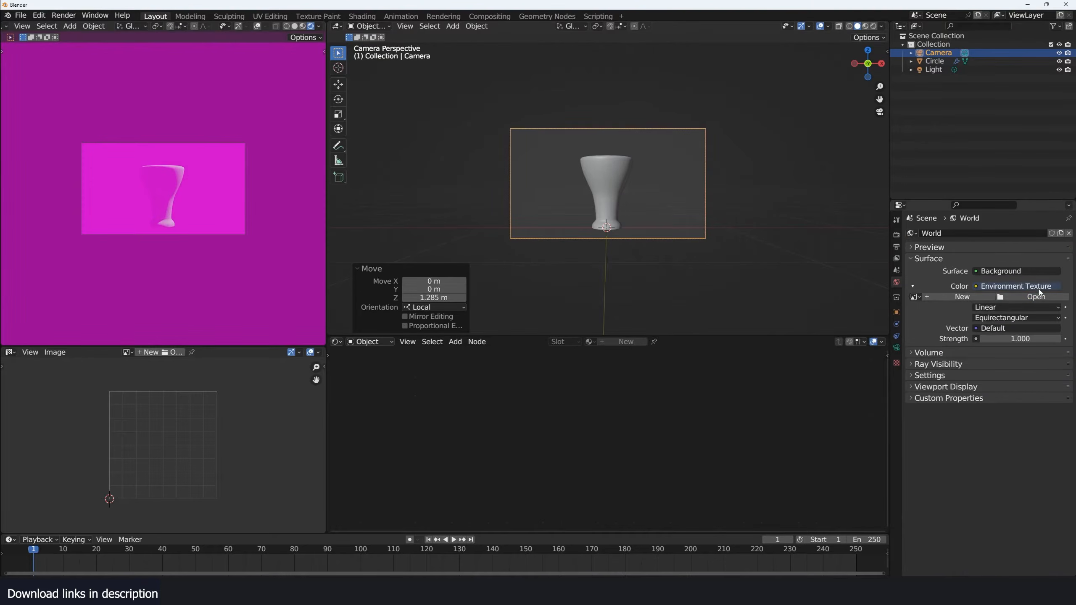
left_click(1033, 297)
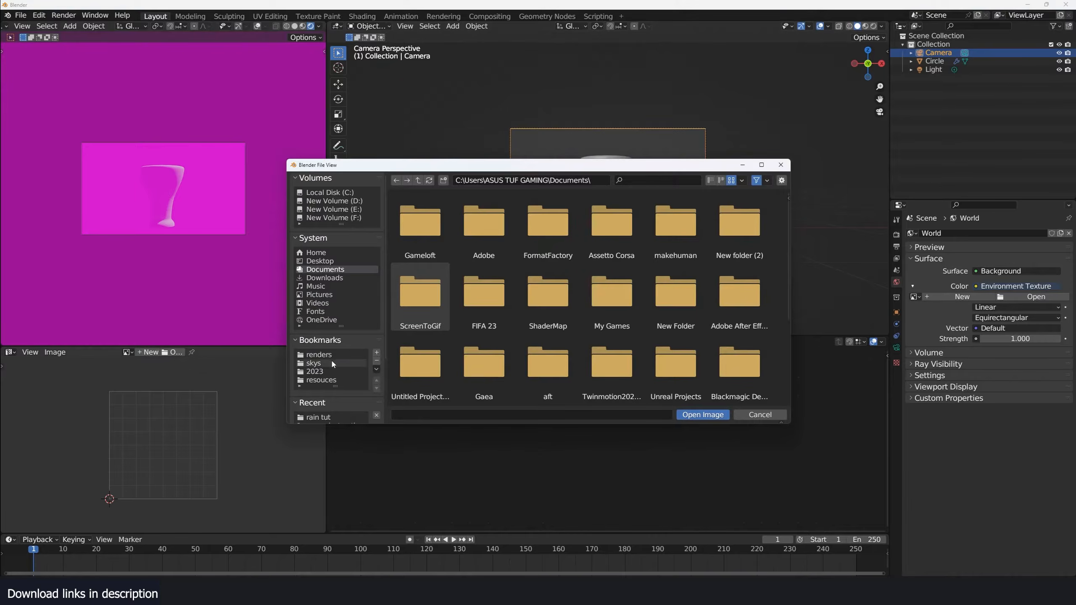
left_click(320, 362)
scroll(551, 297, "down", 2)
scroll(551, 297, "up", 2)
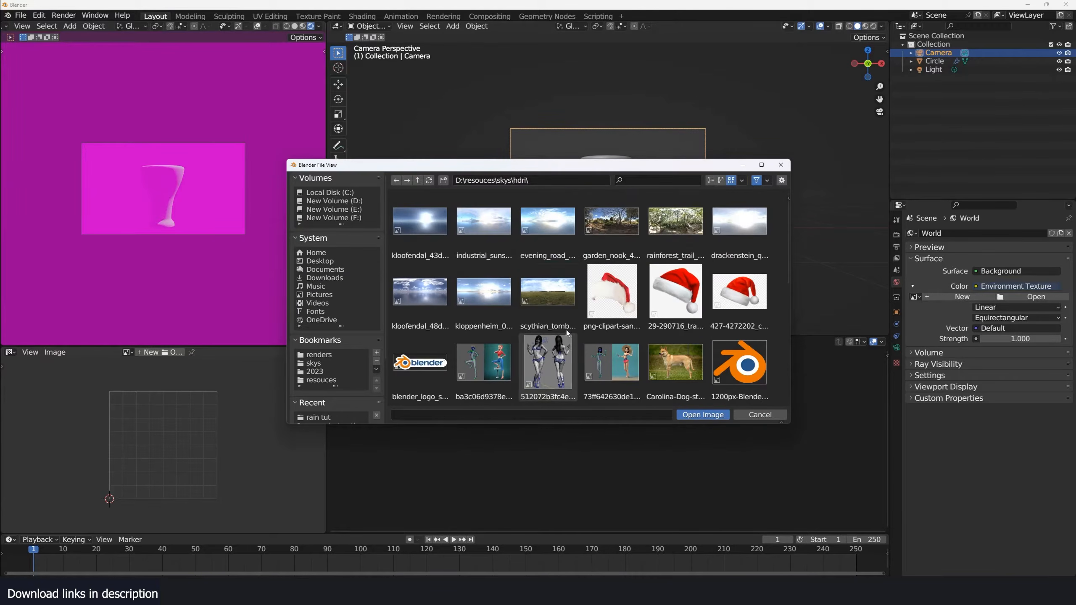
left_click(561, 313)
double_click(562, 313)
Create a new material for the glass and replace its Principled BSDF with a Glass BSDF feeding the output surface
left_click(617, 343)
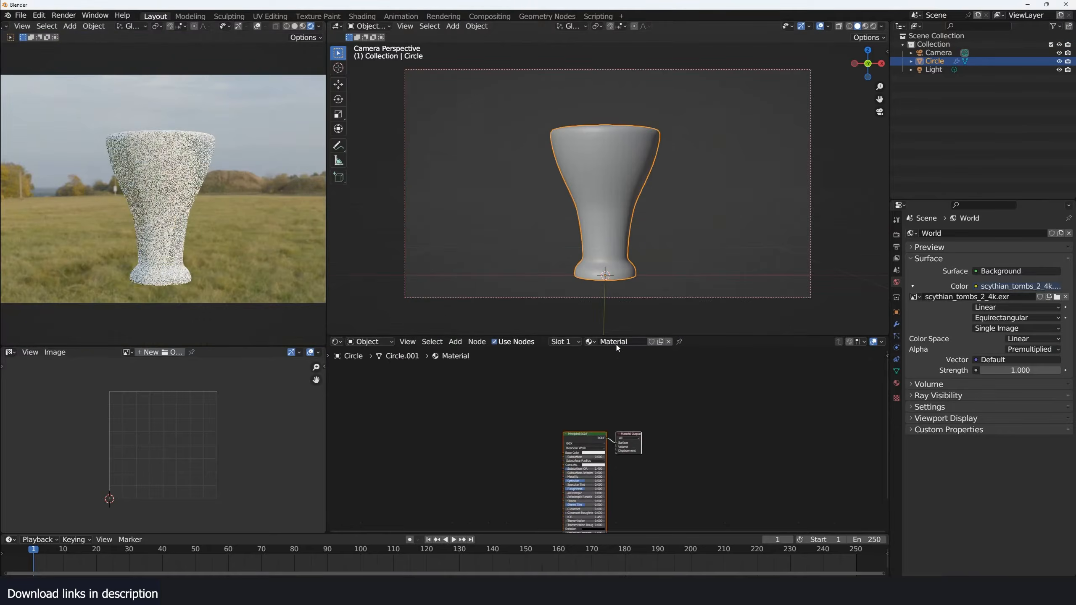
middle_click_drag(546, 431, 605, 399)
scroll(629, 398, "up", 2)
key("x")
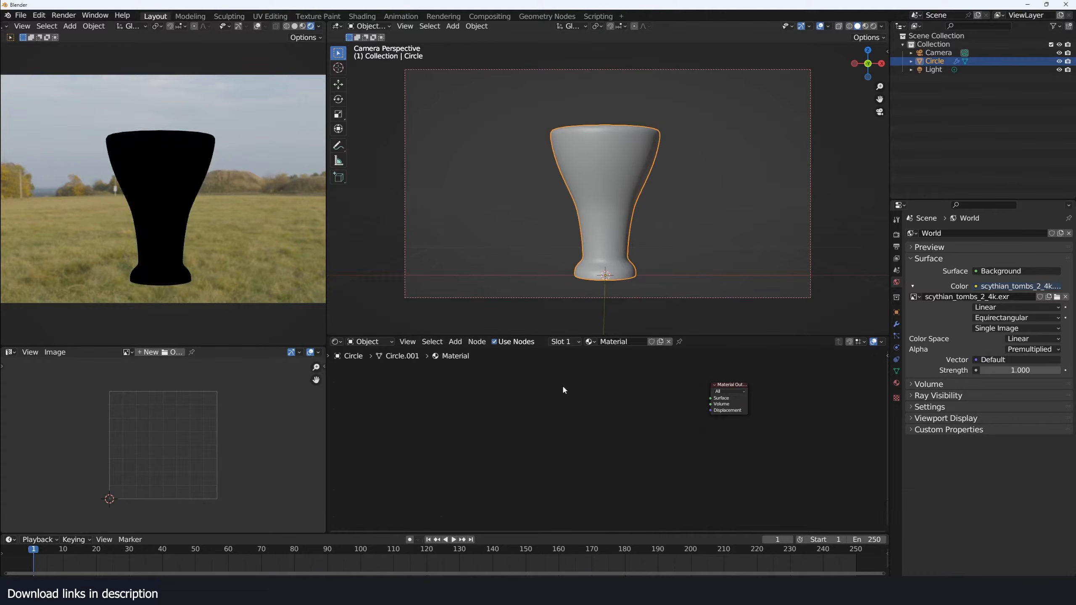
key("shift+a")
left_click(588, 452)
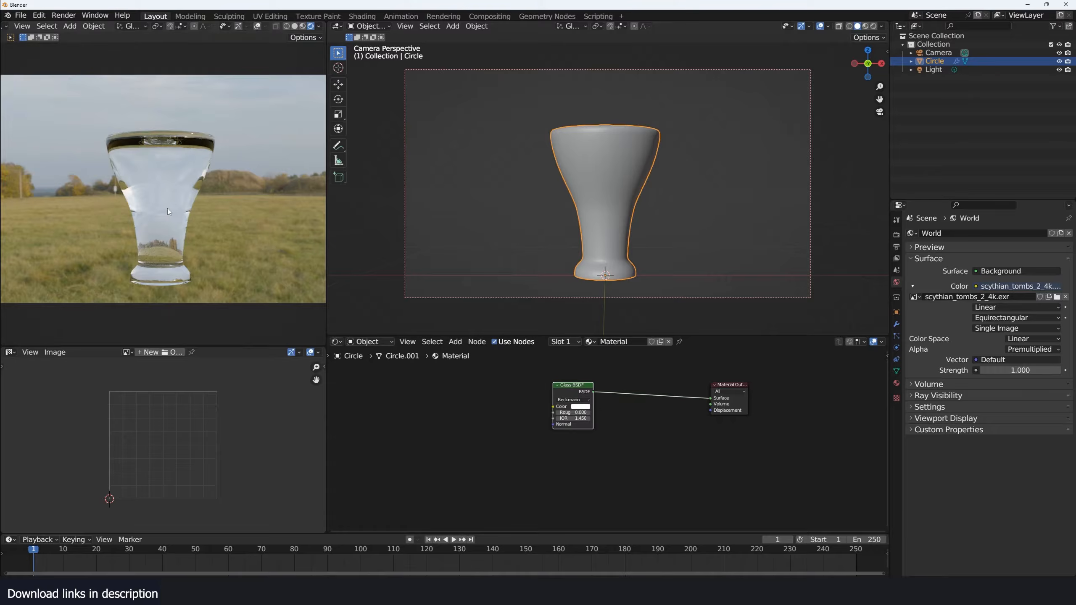
Delete the top face of the glass mesh to open its mouth
scroll(196, 239, "up", 2)
key("KP_0")
key("Tab")
middle_click_drag(690, 253, 559, 182)
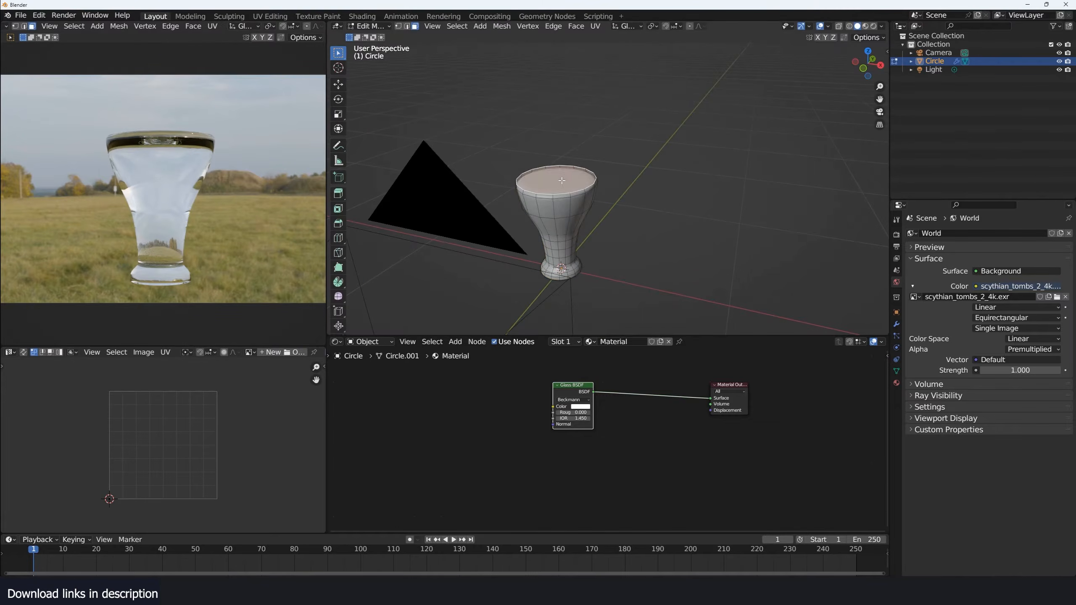
key("x")
key("Escape")
key("Tab")
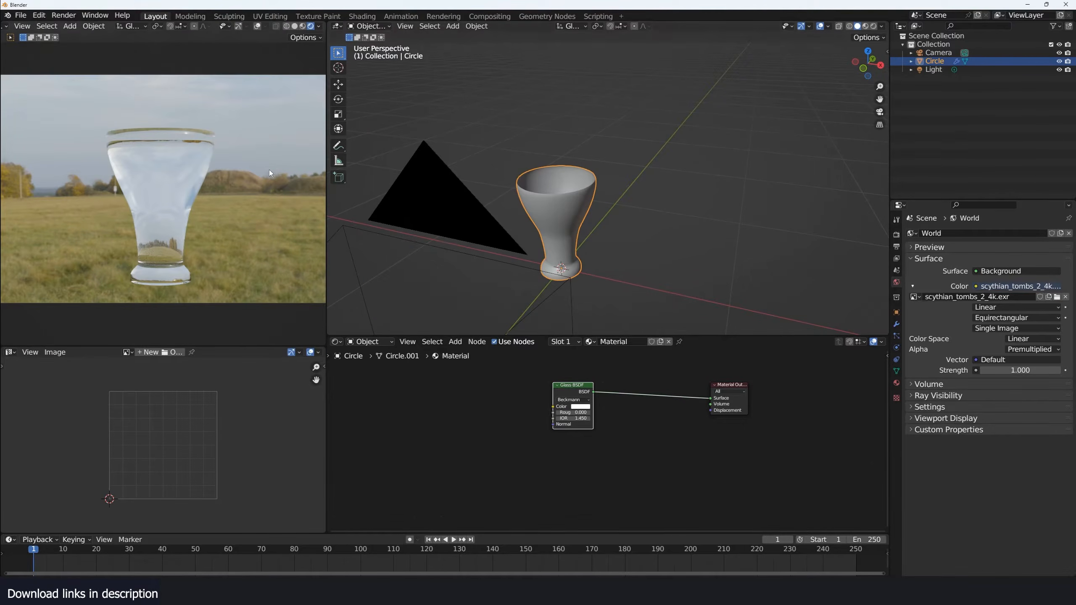
Try a Solidify modifier with 0.024 m thickness on the glass, inspect the render, and remove the modifier
key("KP_0")
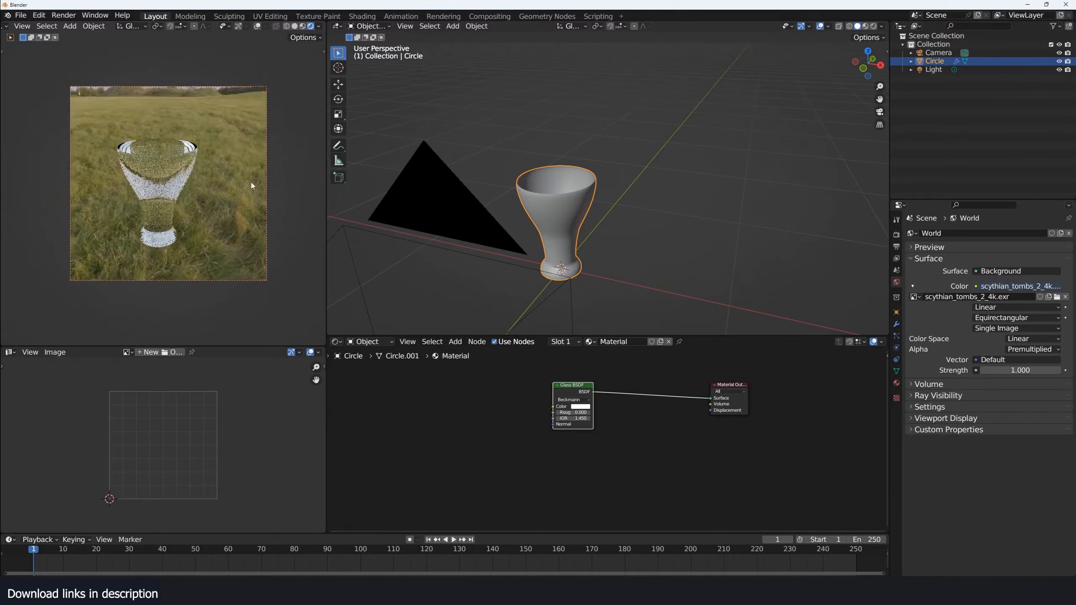
middle_click_drag(251, 183, 290, 178)
left_click(897, 324)
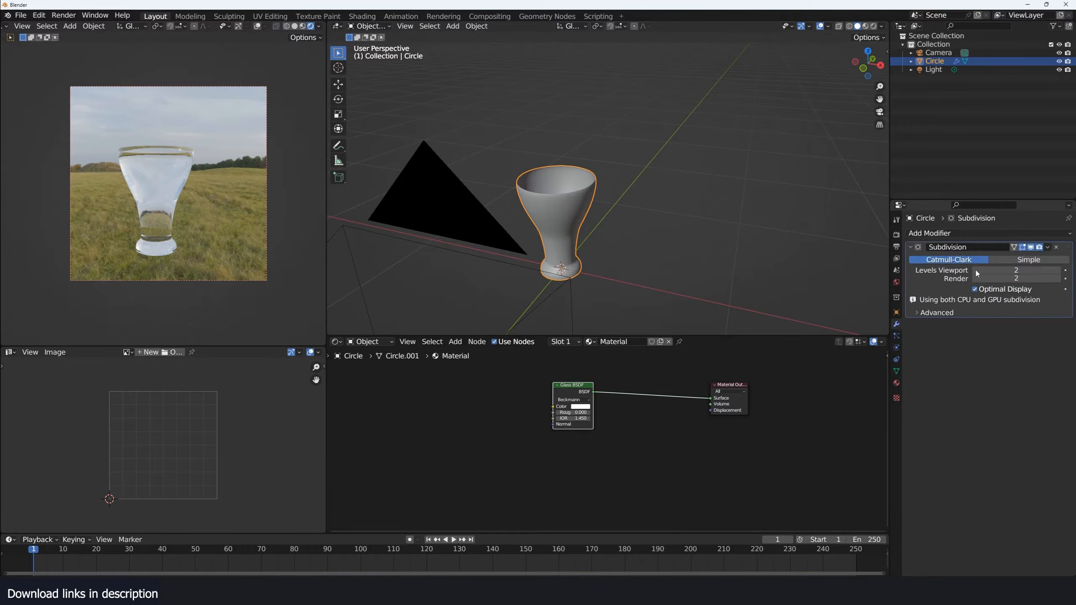
left_click(994, 235)
left_click(861, 369)
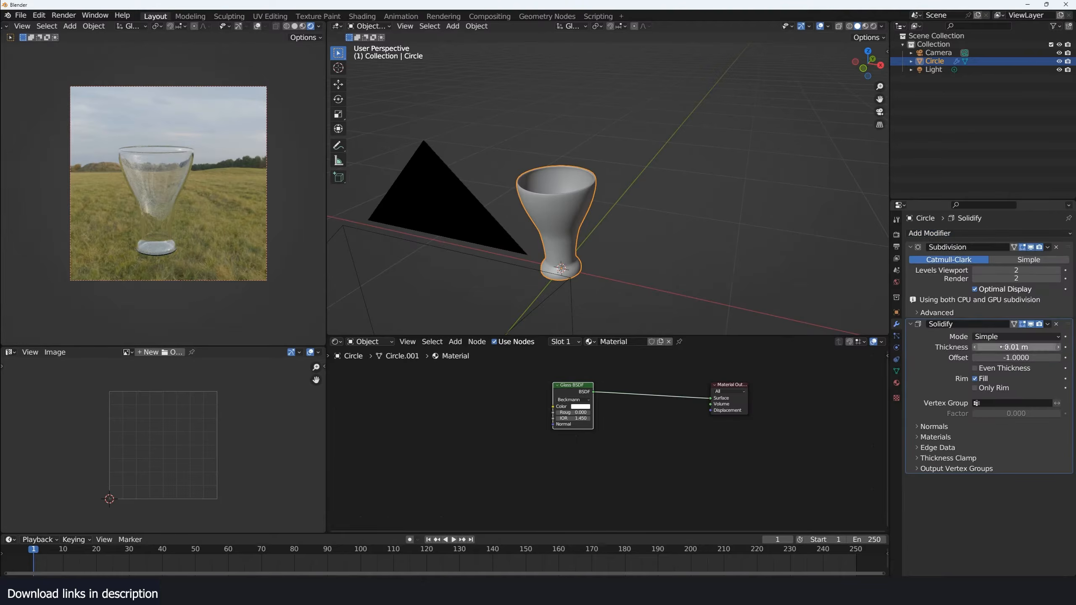
left_click_drag(1006, 347, 1025, 348)
middle_click_drag(303, 261, 218, 229)
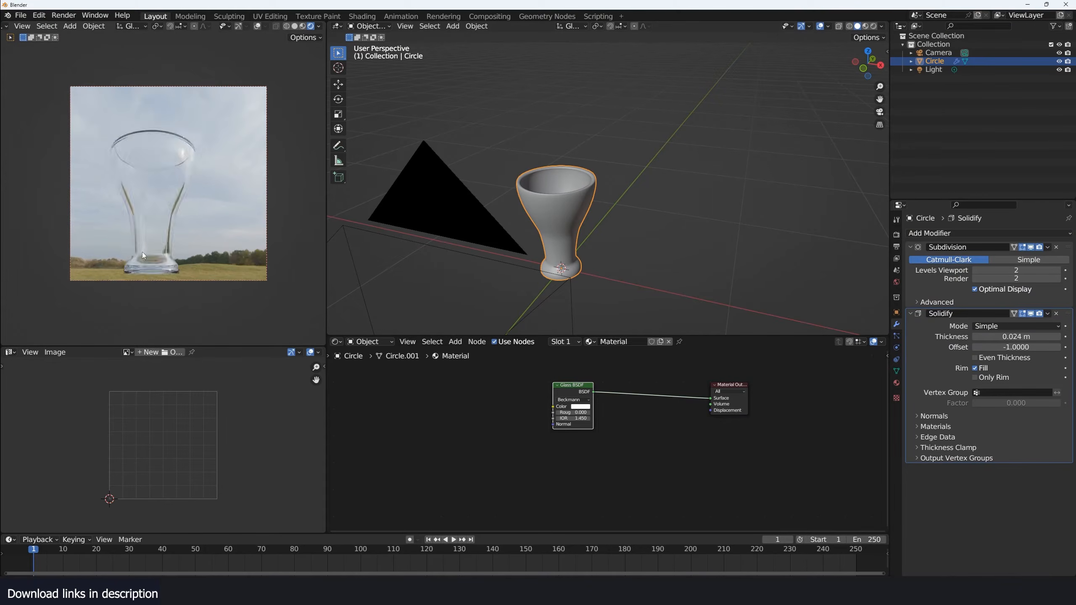
middle_click_drag(143, 256, 152, 273)
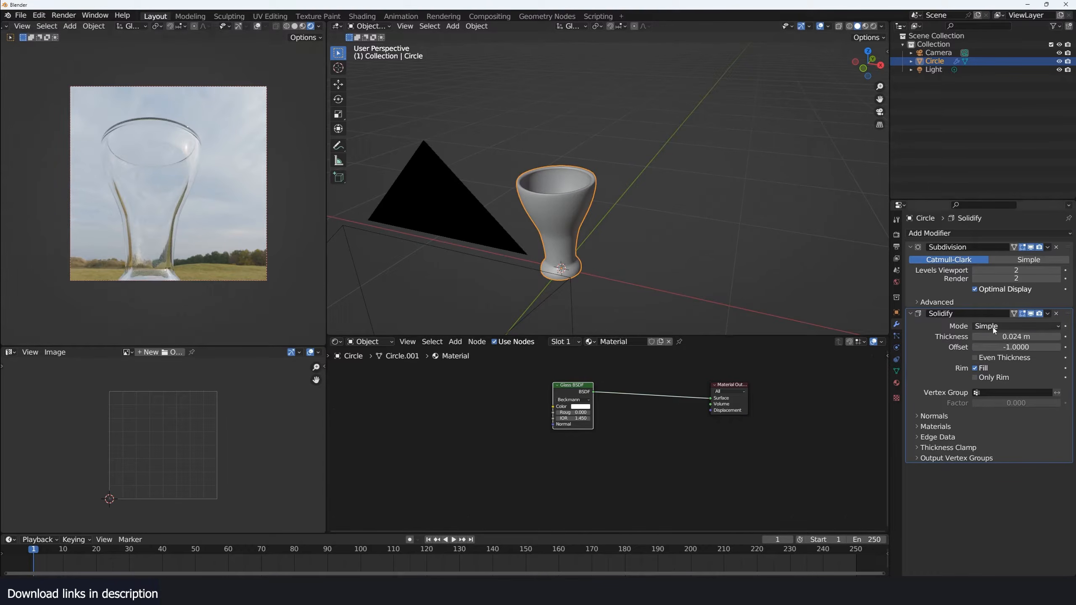
left_click(1057, 313)
Select all of the glass's faces above its flared base in Edit Mode and duplicate them in place
key("KP_1")
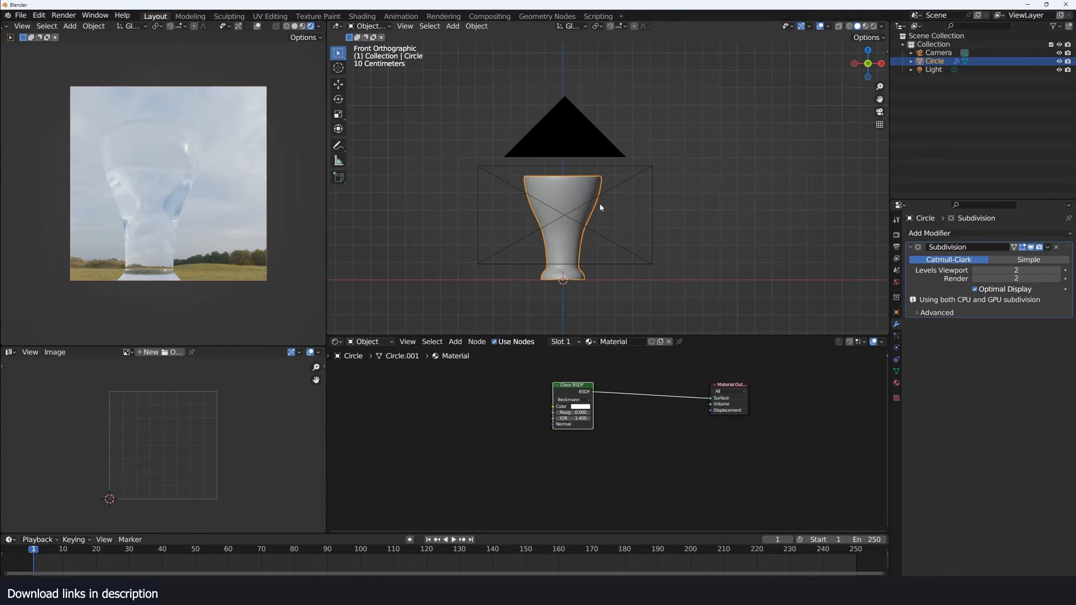
key("Tab")
key("z")
key("a")
key("KP_Decimal")
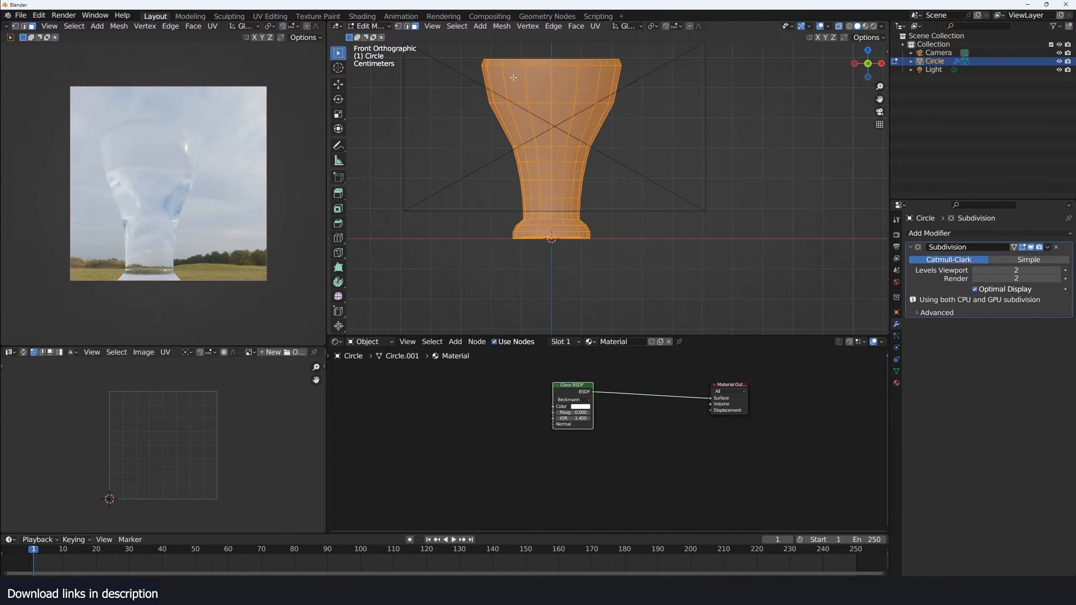
left_click_drag(469, 47, 649, 223)
left_click(648, 222)
left_click_drag(472, 49, 640, 217)
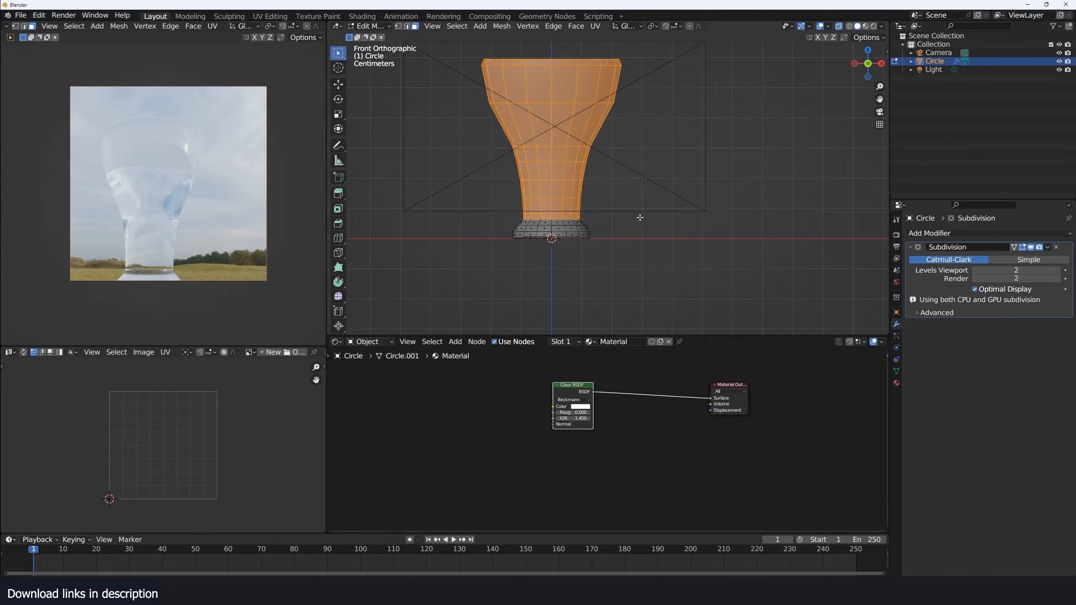
key("shift+d")
right_click(640, 217)
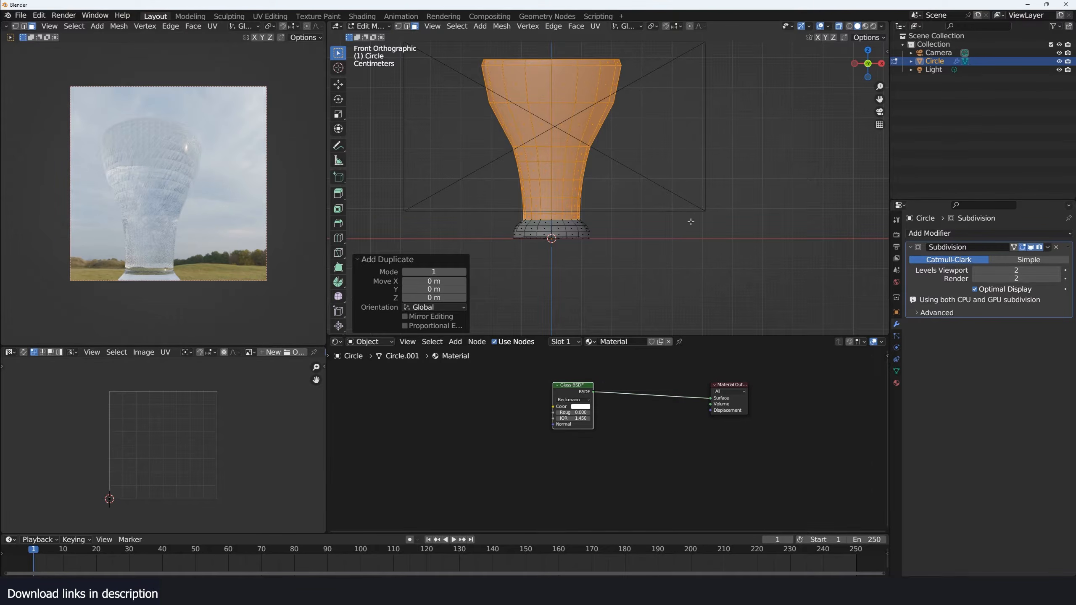
Shrink the duplicated faces inward by about 0.0159 m and recalculate their normals to the inside
key("alt+s")
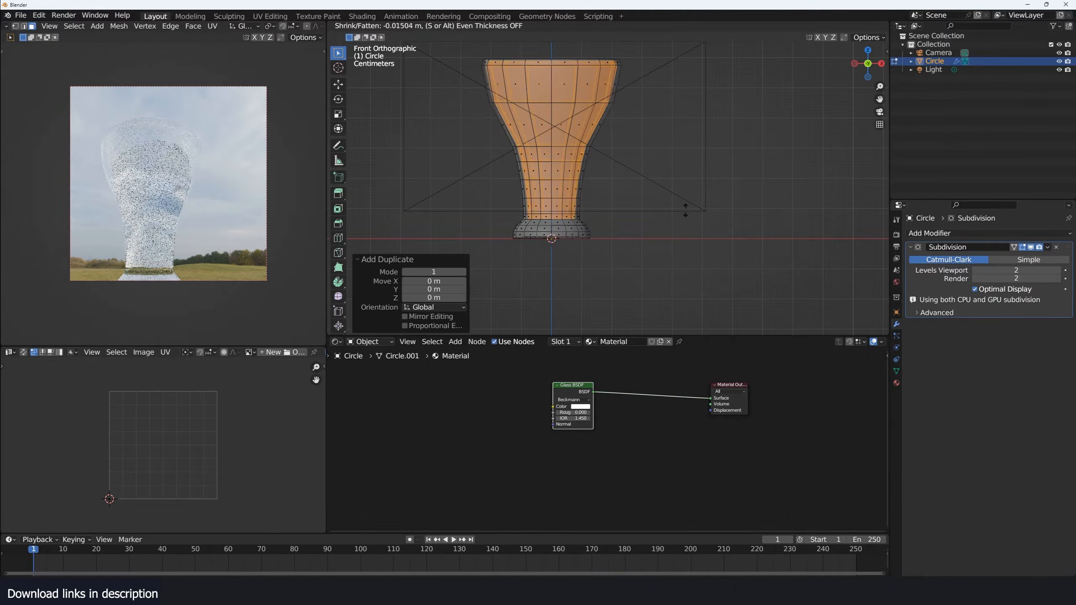
left_click(687, 211)
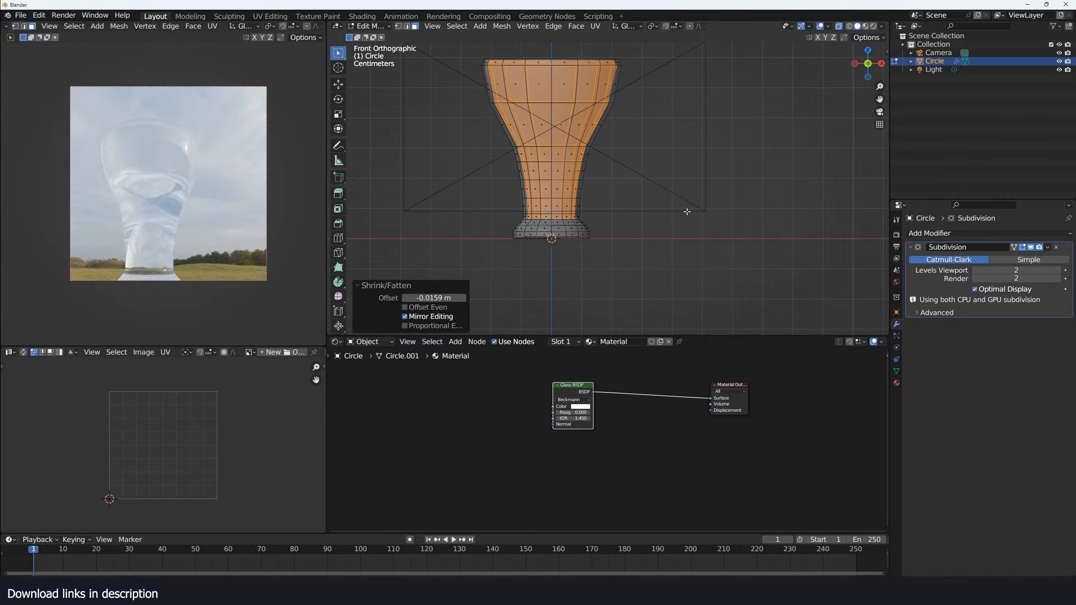
key("ctrl+shift+n")
Join the inner and outer rim edge loops at the glass's mouth with Bridge Edge Loops
middle_click_drag(687, 211, 593, 204)
scroll(569, 199, "up", 3)
key("2")
left_click(639, 150, "alt")
middle_click_drag(639, 150, 674, 130)
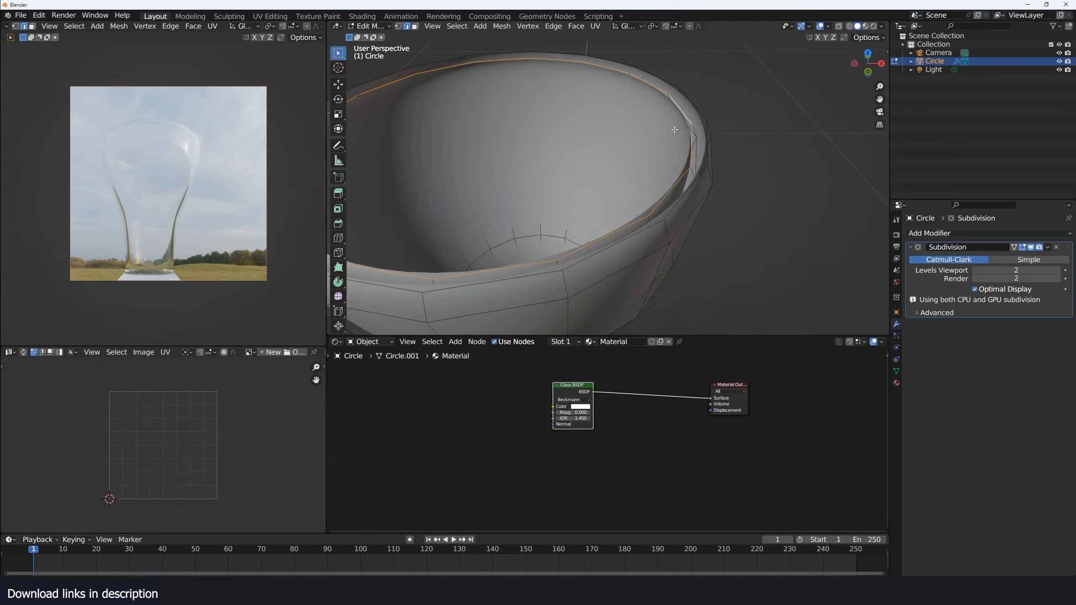
left_click(701, 115, "alt+shift")
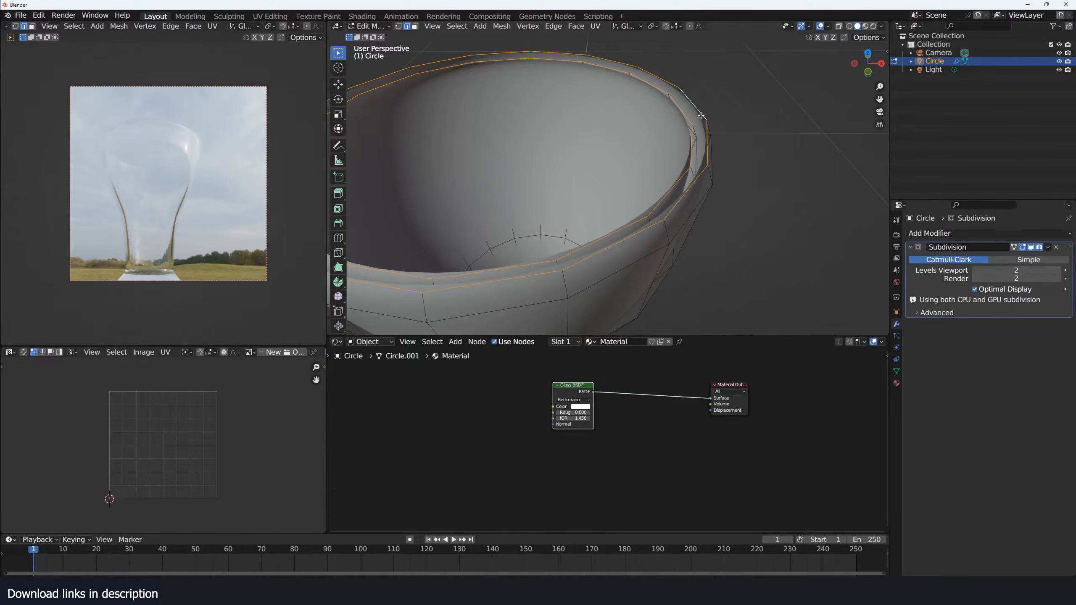
middle_click_drag(680, 144, 750, 156)
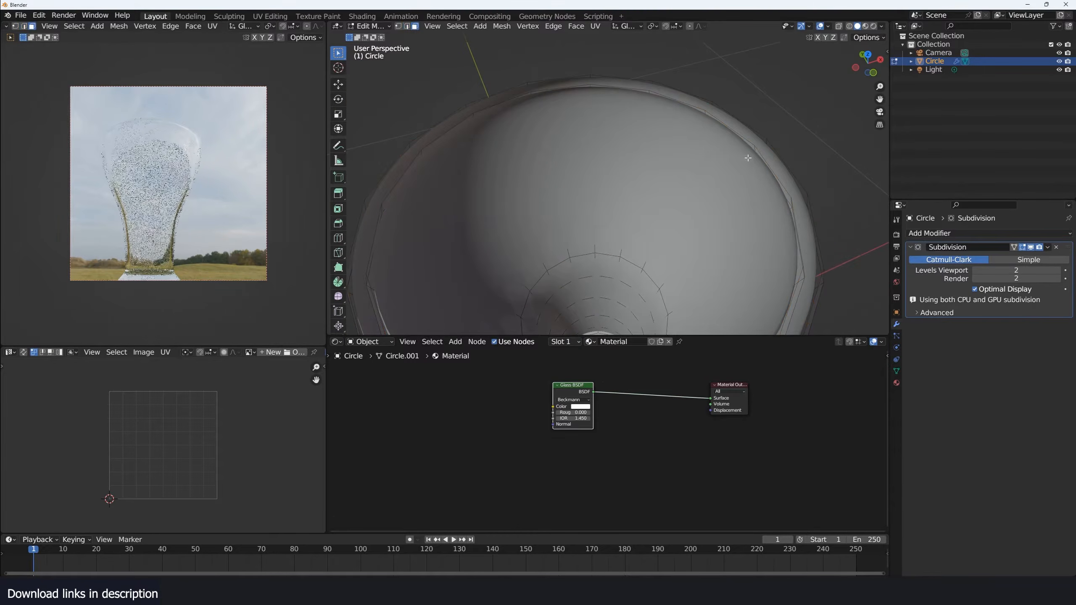
right_click(752, 183)
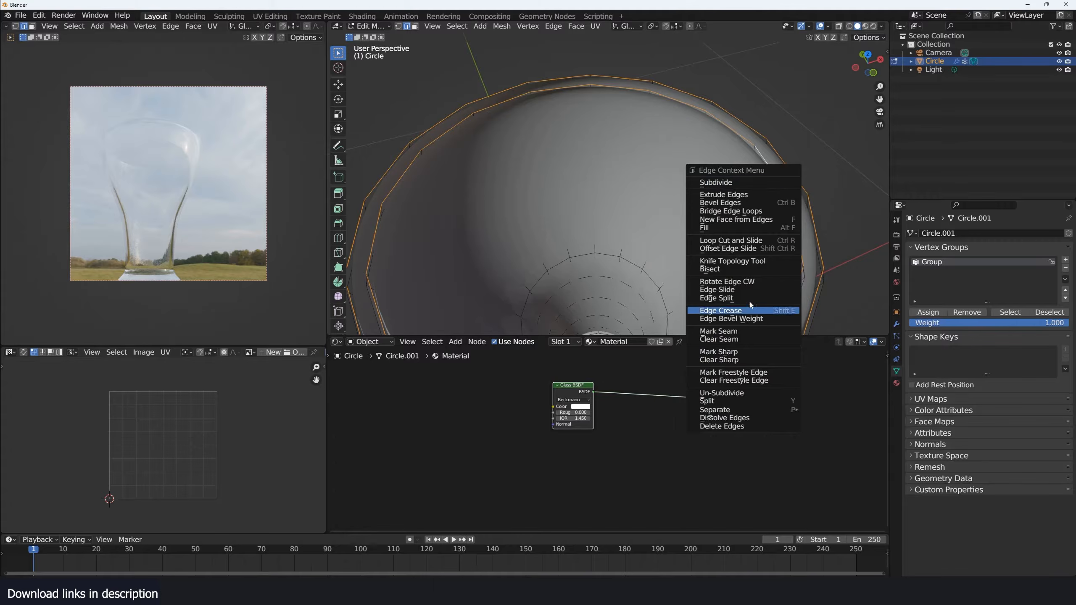
left_click(731, 211)
scroll(736, 239, "down", 3)
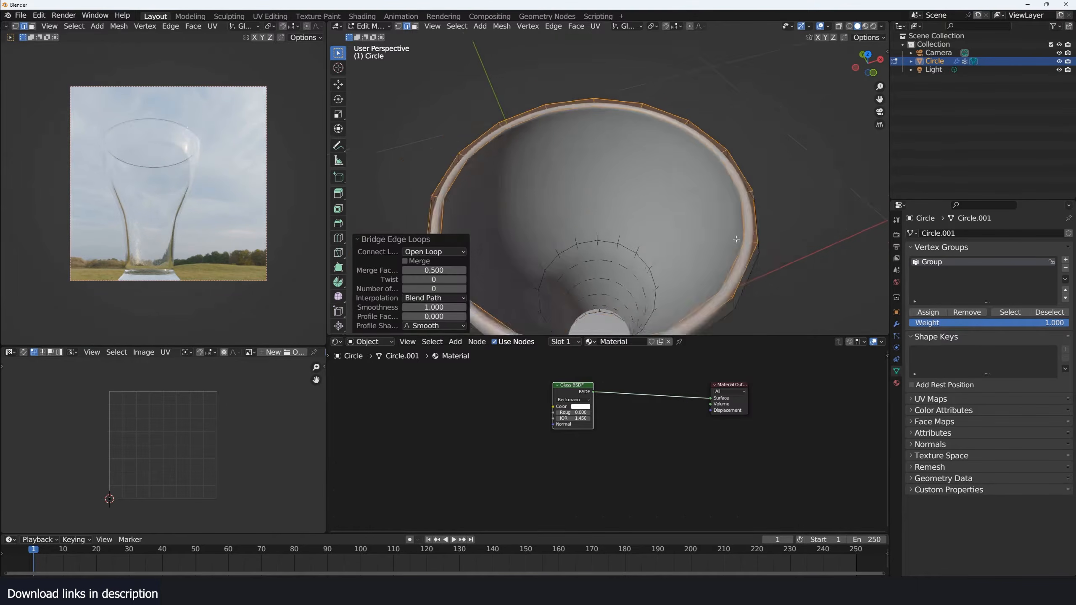
Select the lowest edge loop of the glass's inner wall, just above the base, in X-ray view
key("a")
key("alt+z")
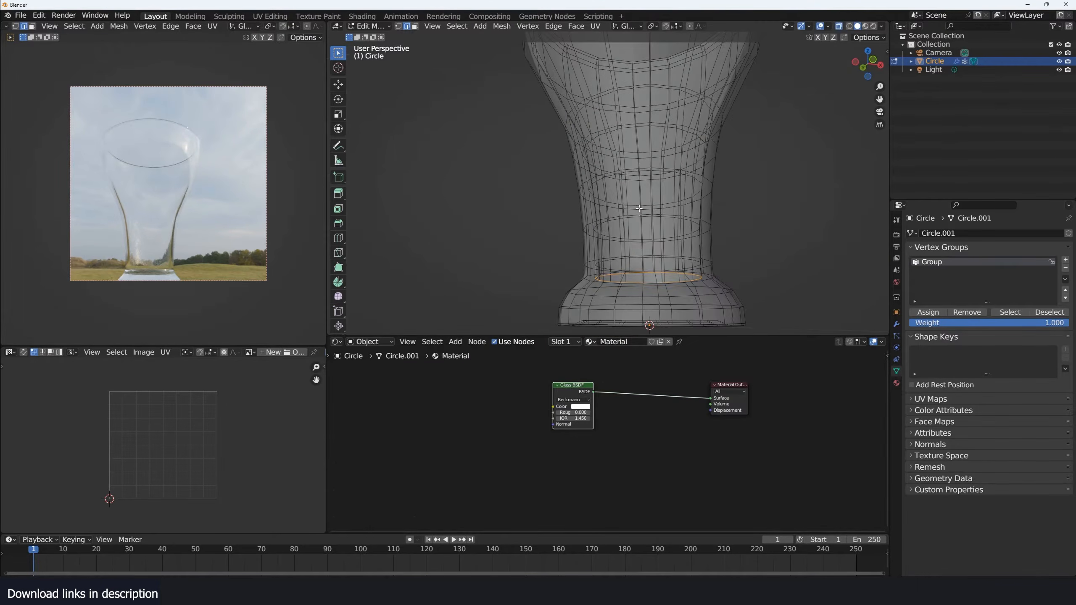
left_click(654, 278, "alt")
scroll(649, 254, "up", 1)
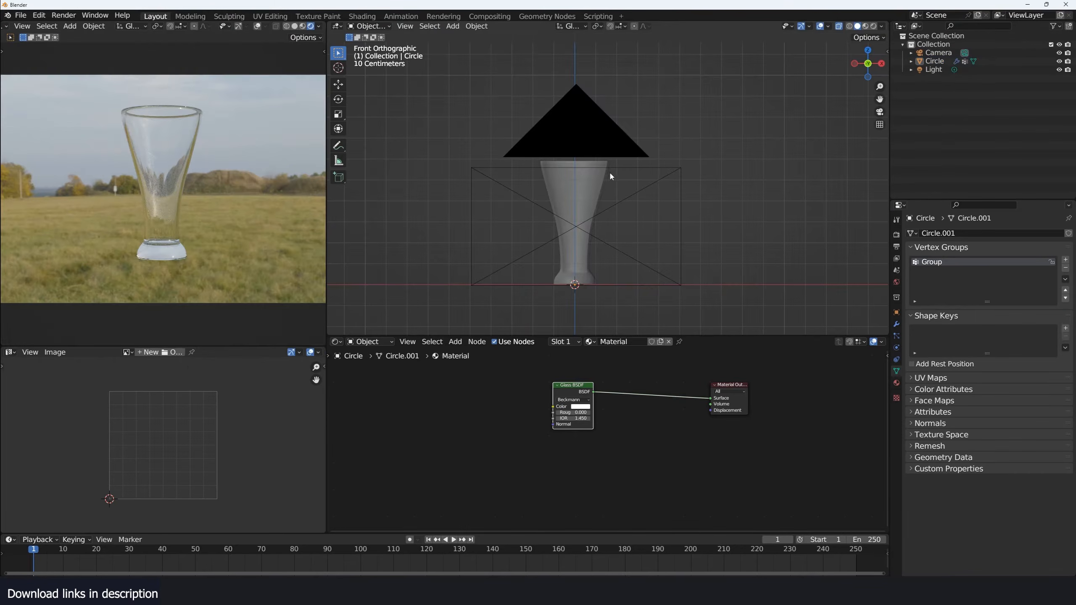
Add a 2 m cube at the world origin and show the viewport in wireframe
key("shift+a")
mouse_move(508, 245)
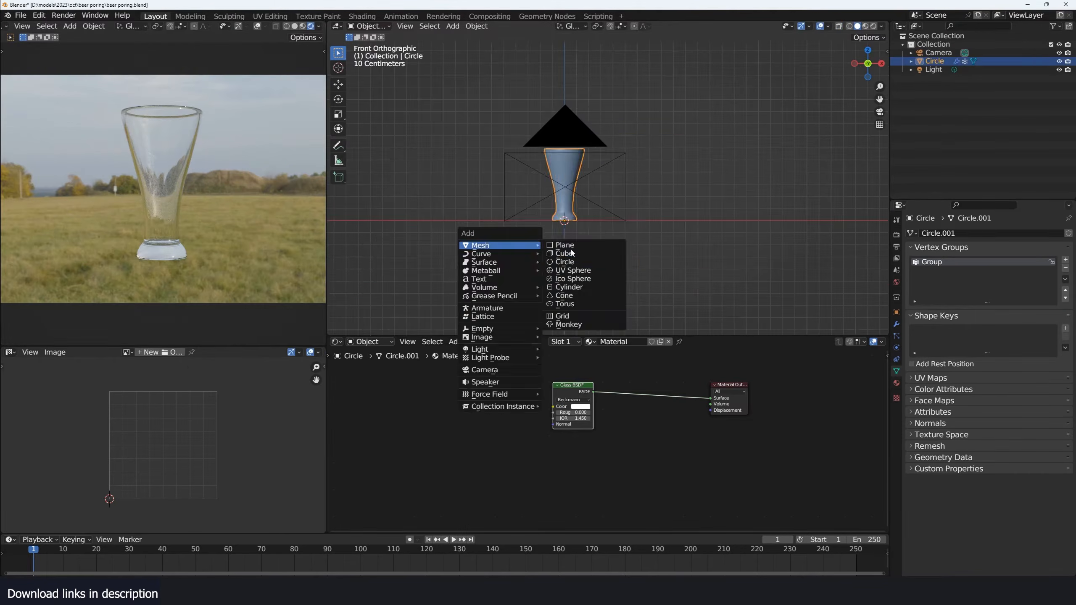
left_click(570, 253)
scroll(589, 230, "down", 3)
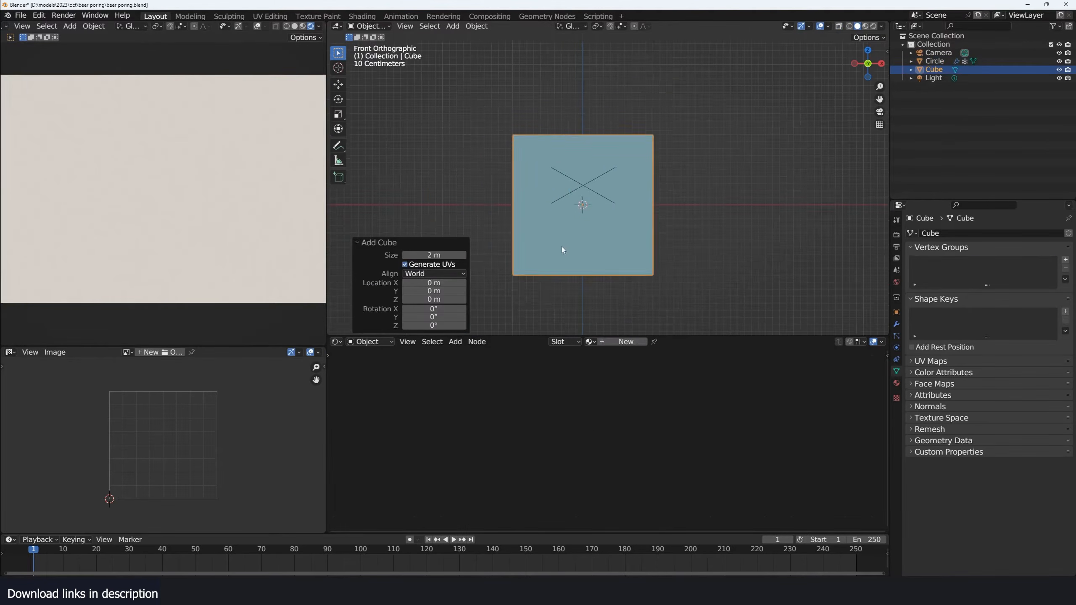
key("z")
right_click(591, 233)
key("z")
left_click(582, 249)
Raise the cube about 0.904 m along Z so it encloses the glass
key("g")
key("z")
left_click(606, 186)
scroll(607, 187, "down", 4)
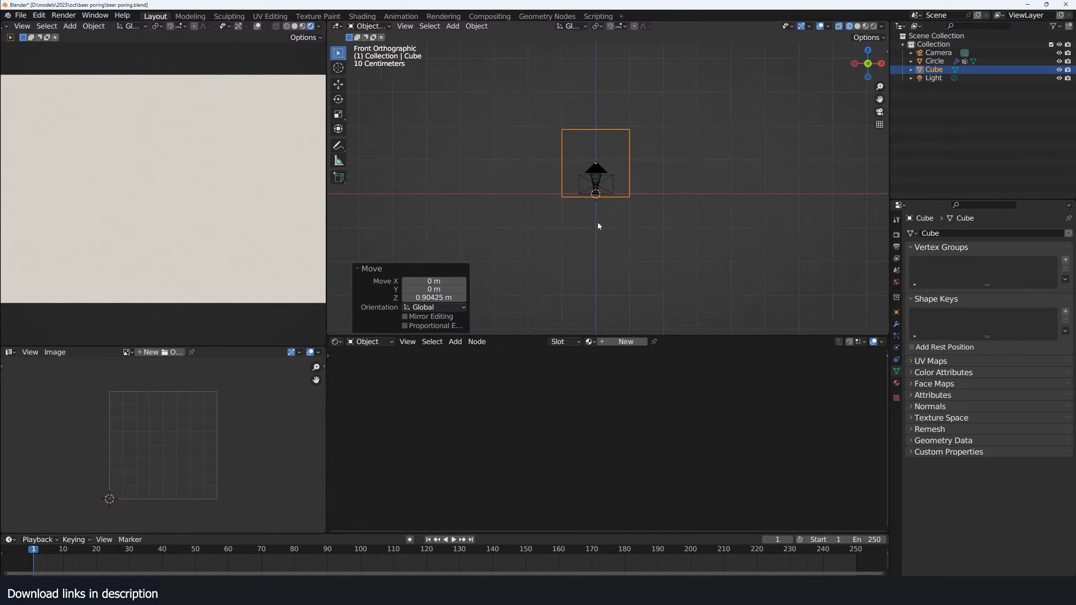
middle_click_drag(593, 221, 582, 226, "shift")
Make the cube a liquid fluid domain with the Q fluids add-on
key("n")
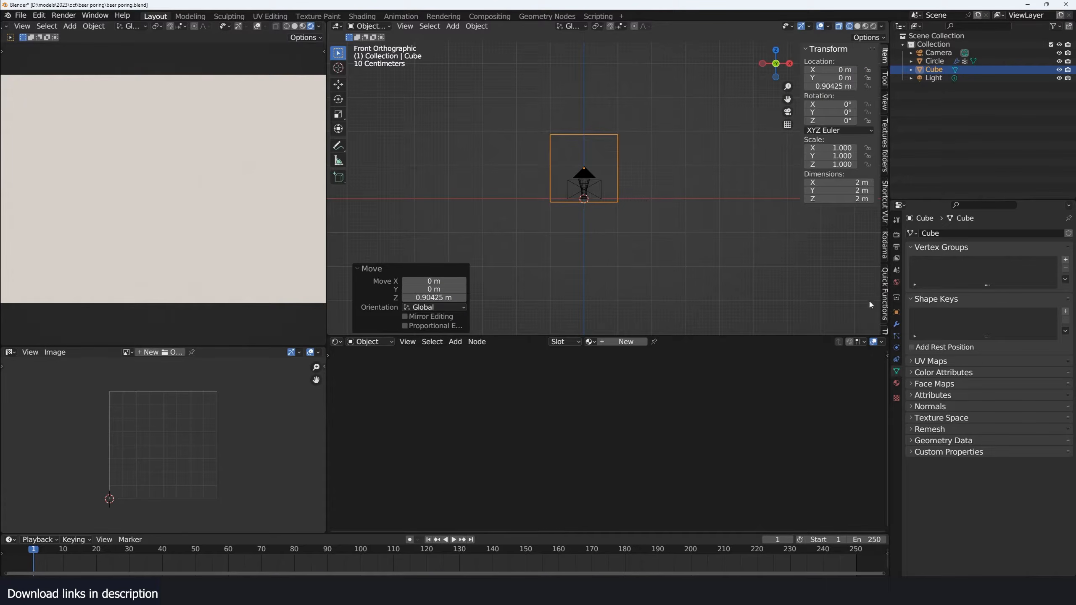
scroll(886, 297, "down", 5)
left_click(884, 284)
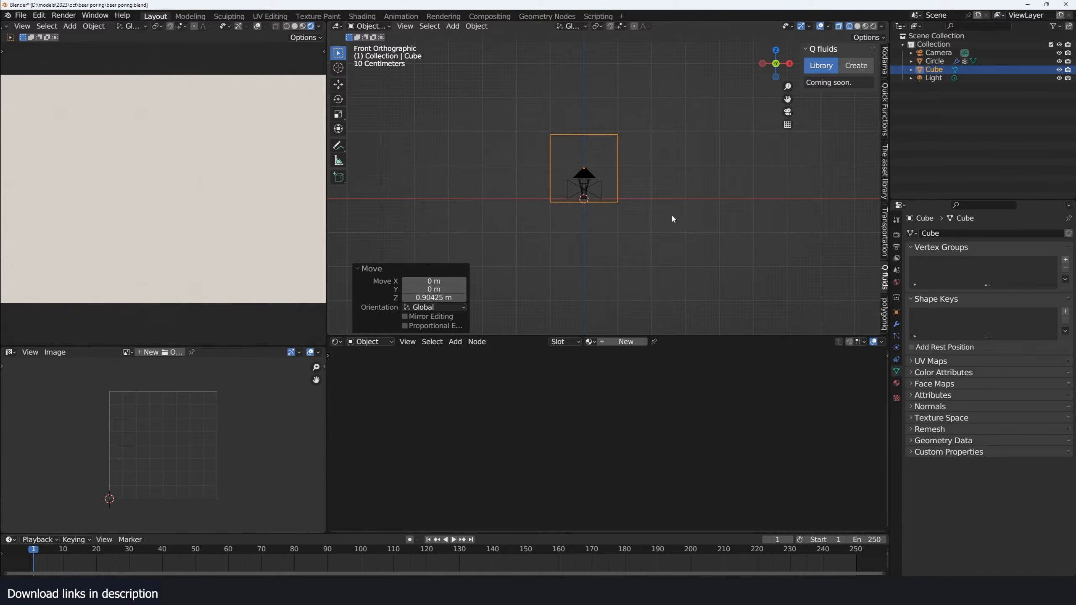
middle_click_drag(592, 197, 570, 213)
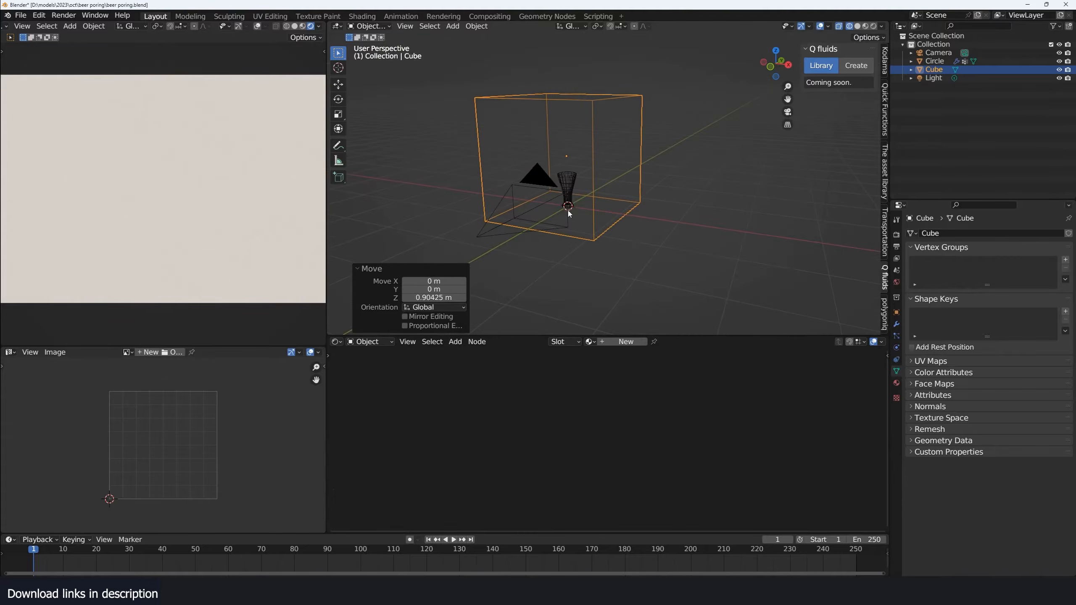
left_click(897, 348)
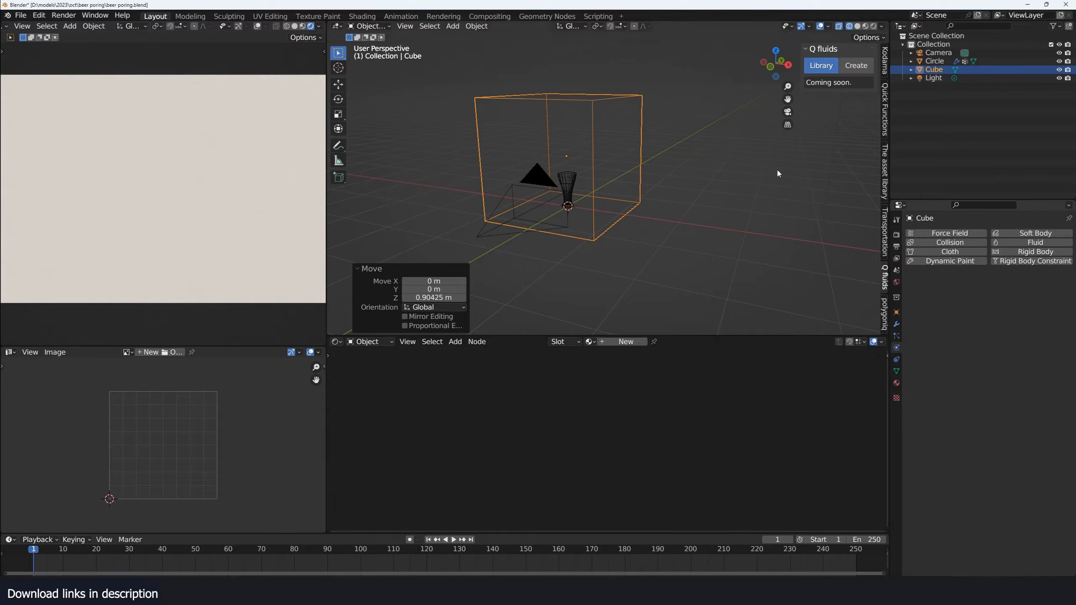
left_click(850, 68)
left_click(858, 84)
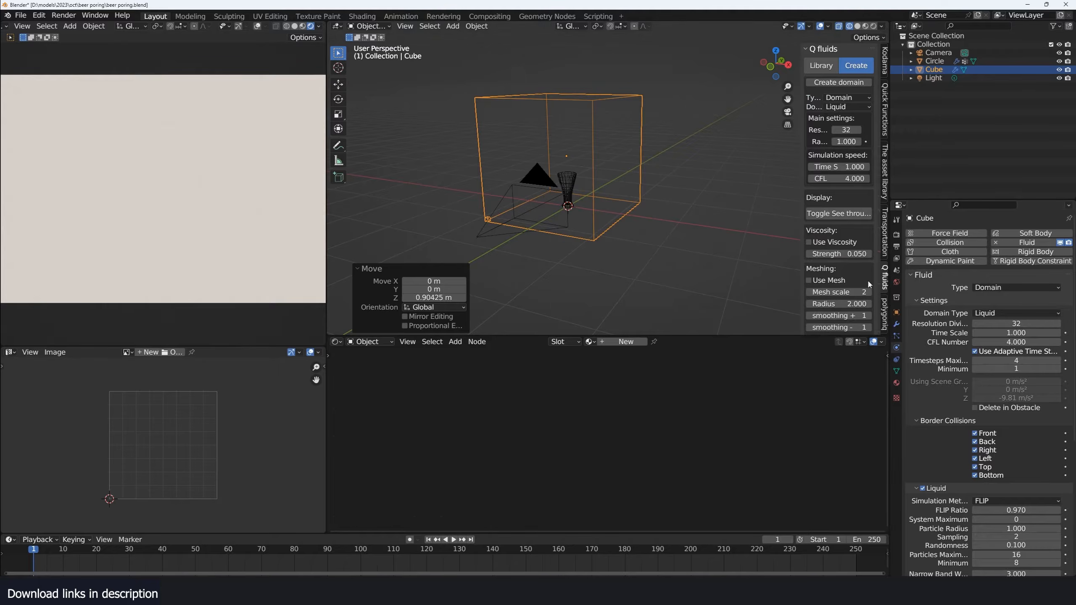
Try setting up the glass as a Flow fluid object with flow type Liquid and Inflow behavior
key("KP_1")
left_click(503, 185)
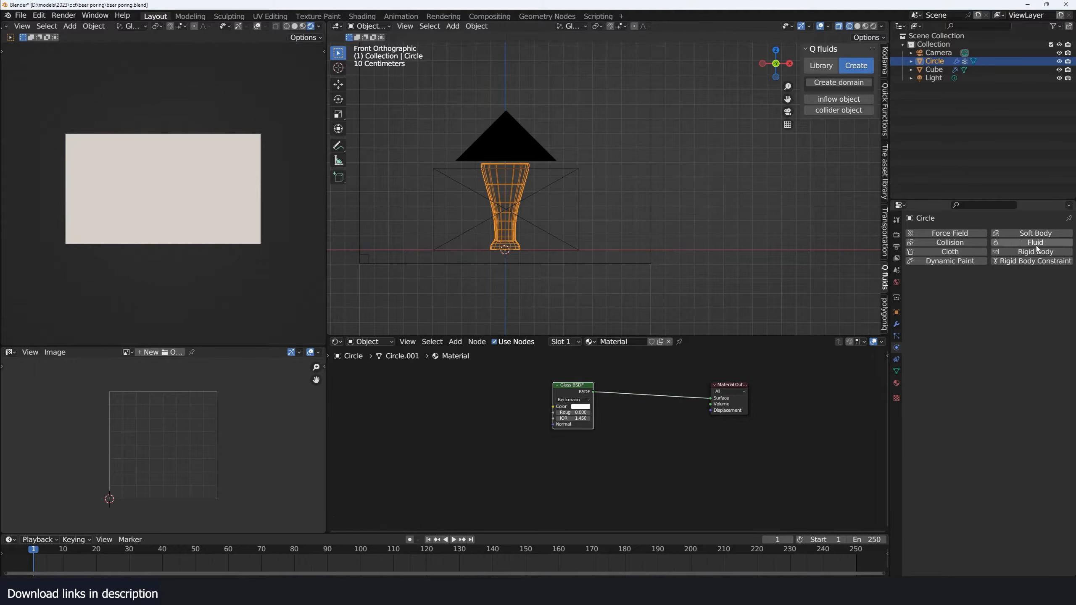
left_click(1021, 242)
left_click(1025, 287)
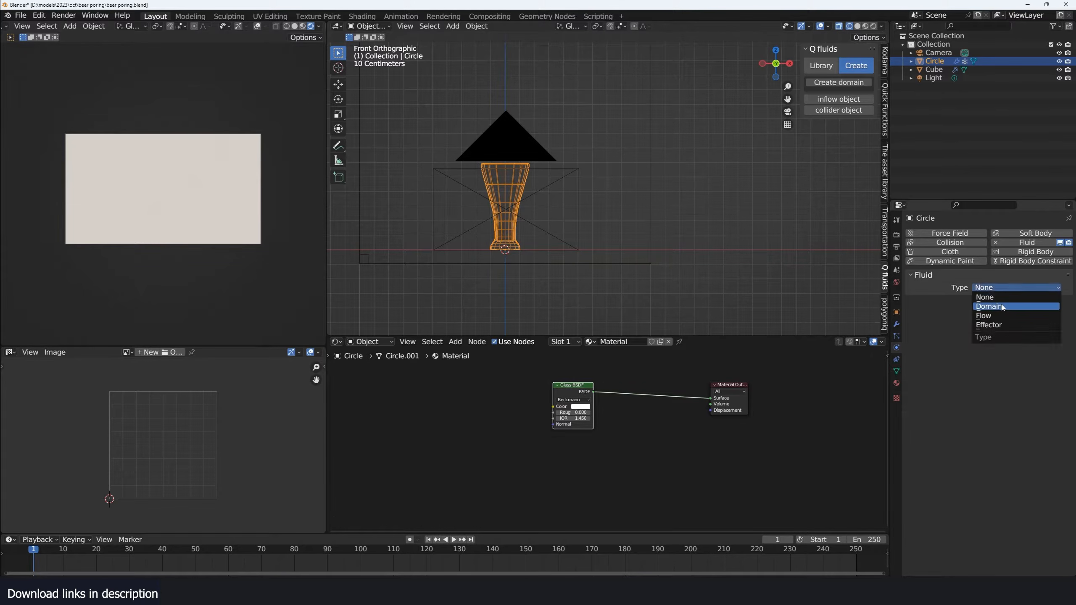
left_click(997, 317)
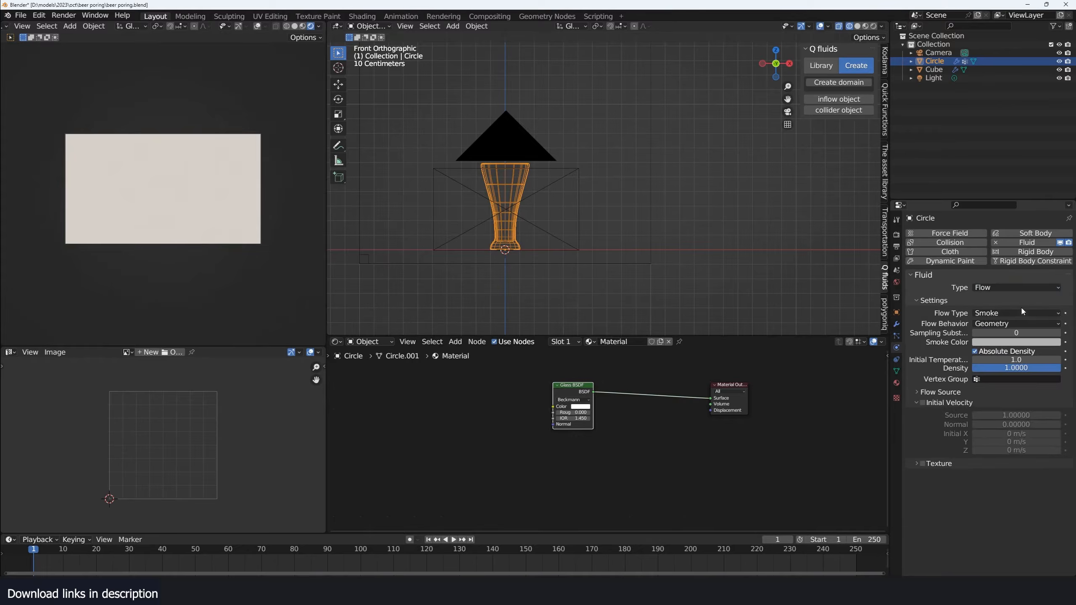
left_click(1021, 314)
left_click(1003, 350)
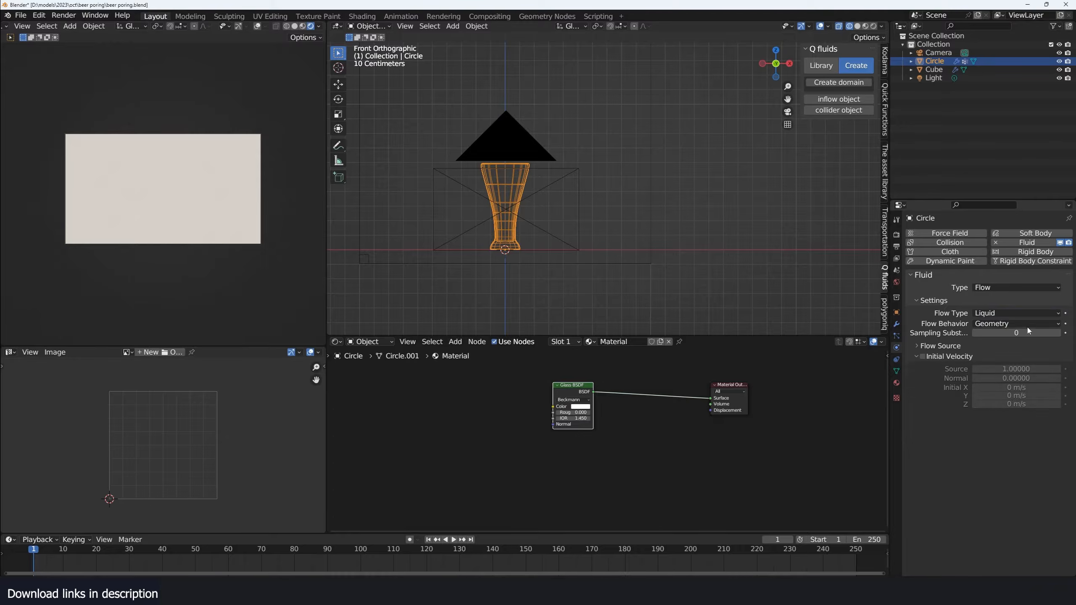
left_click(1017, 323)
left_click(993, 333)
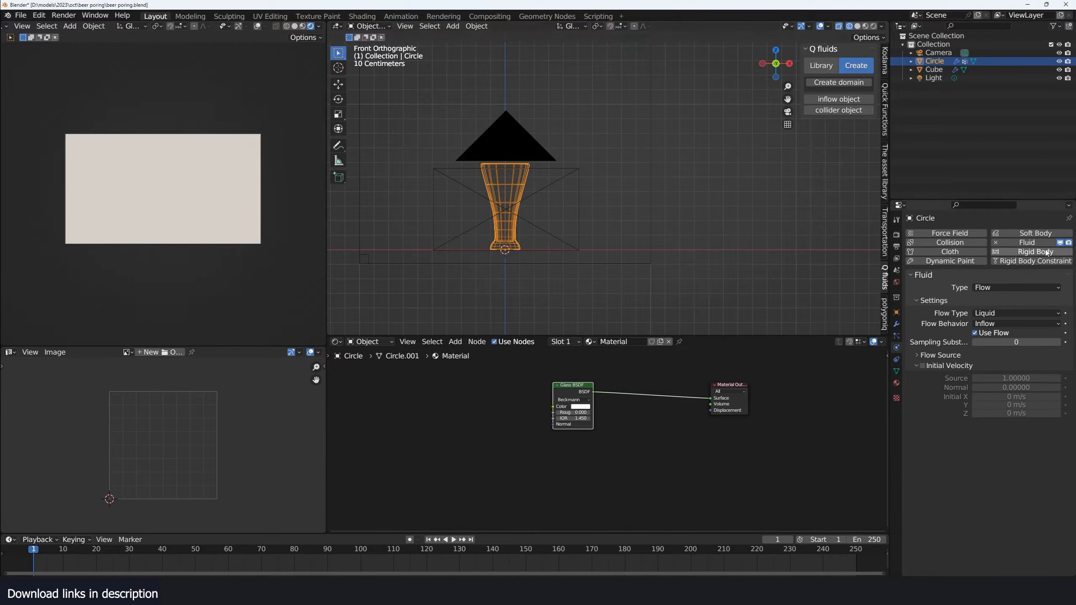
Remove the manual fluid physics from the glass and make it an inflow object with Q fluids
left_click(996, 243)
left_click(839, 98)
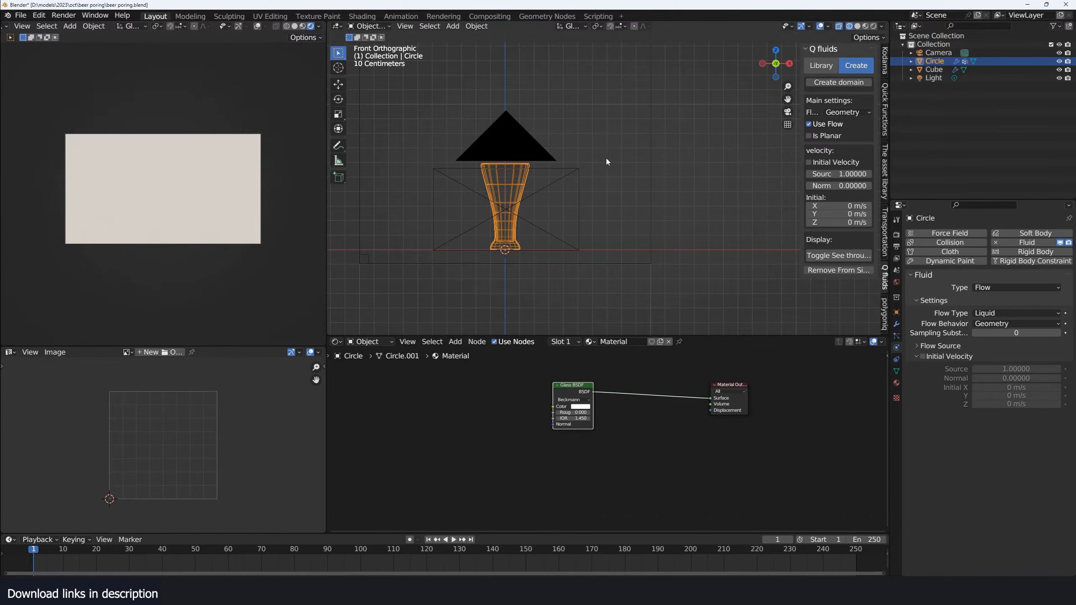
middle_click_drag(521, 157, 533, 158, "shift")
Raise the domain cube about 0.078 m and pull its sides in closer around the glass
left_click(629, 273)
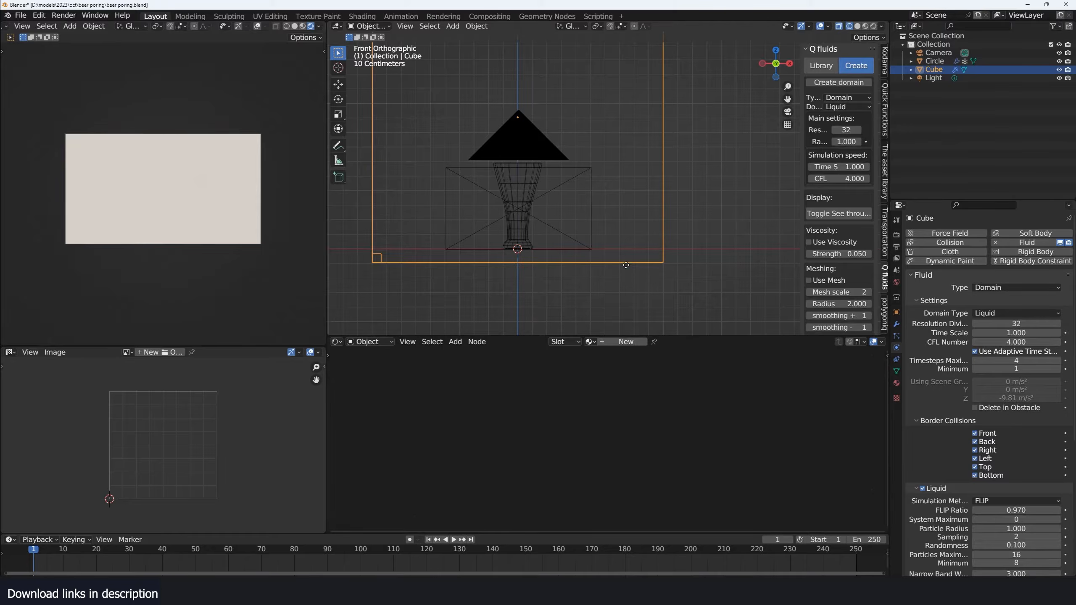
key("KP_7")
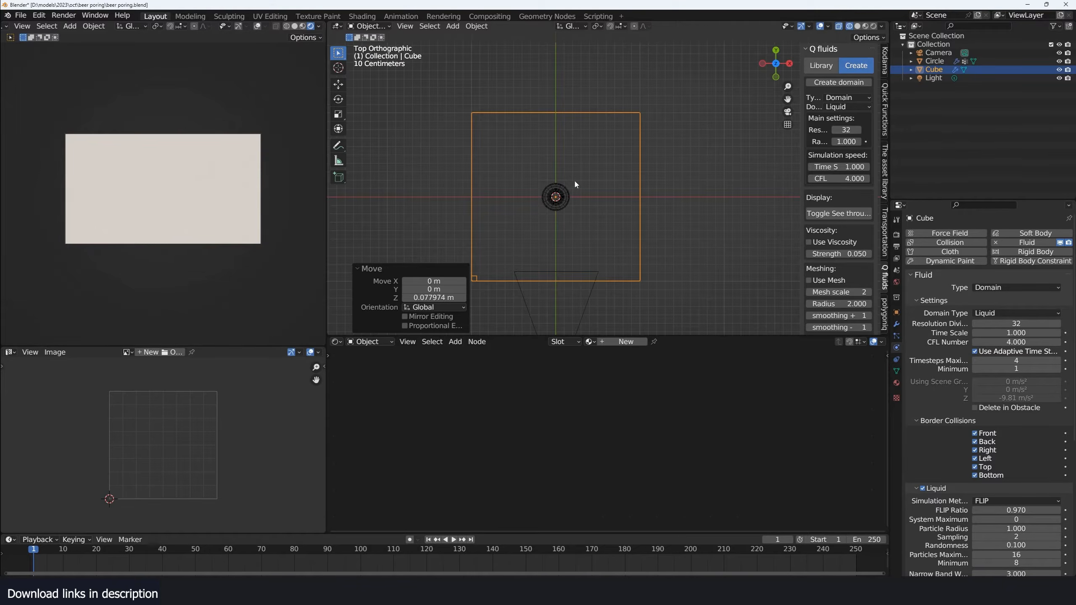
left_click_drag(505, 197, 548, 197)
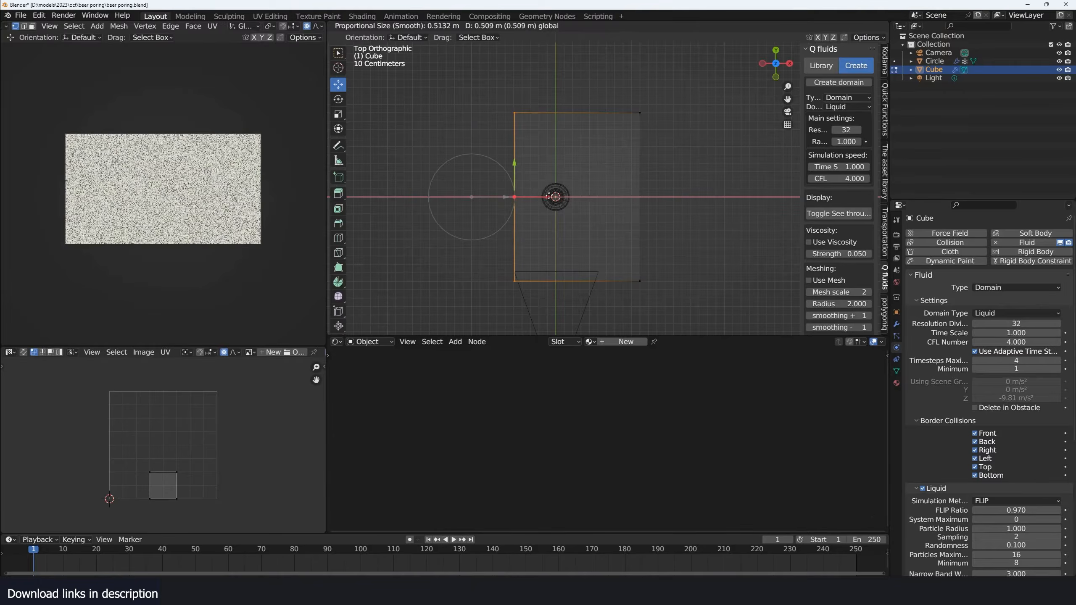
left_click_drag(604, 82, 678, 300)
left_click_drag(672, 189, 618, 189)
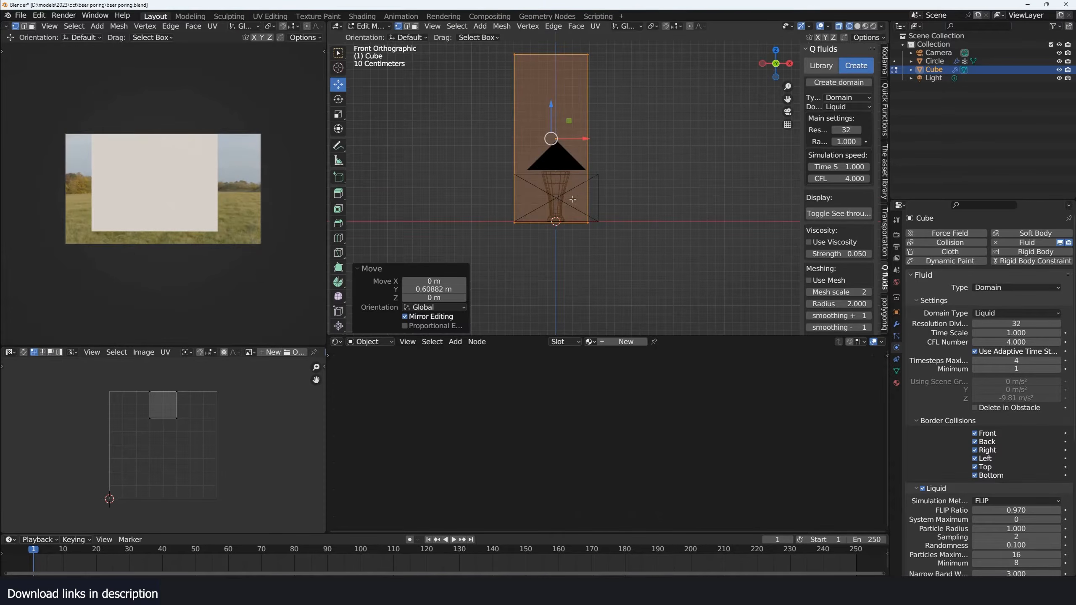
Return to Object Mode and move the narrowed domain about 0.075 m along X and 0.005 m along Z
middle_click_drag(602, 164, 606, 210, "shift")
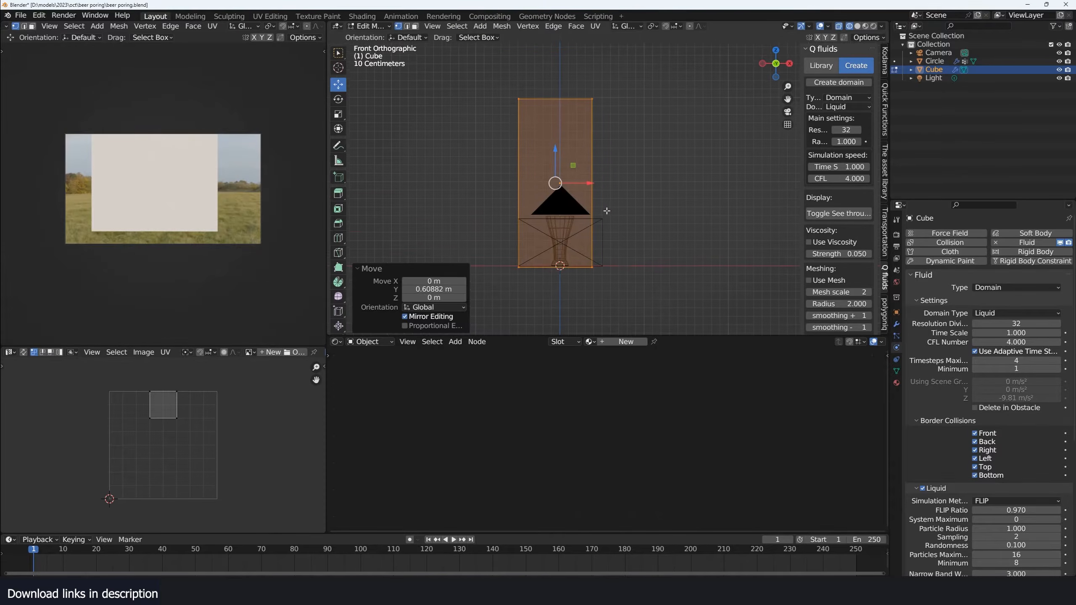
left_click(591, 166)
key("Tab")
key("g")
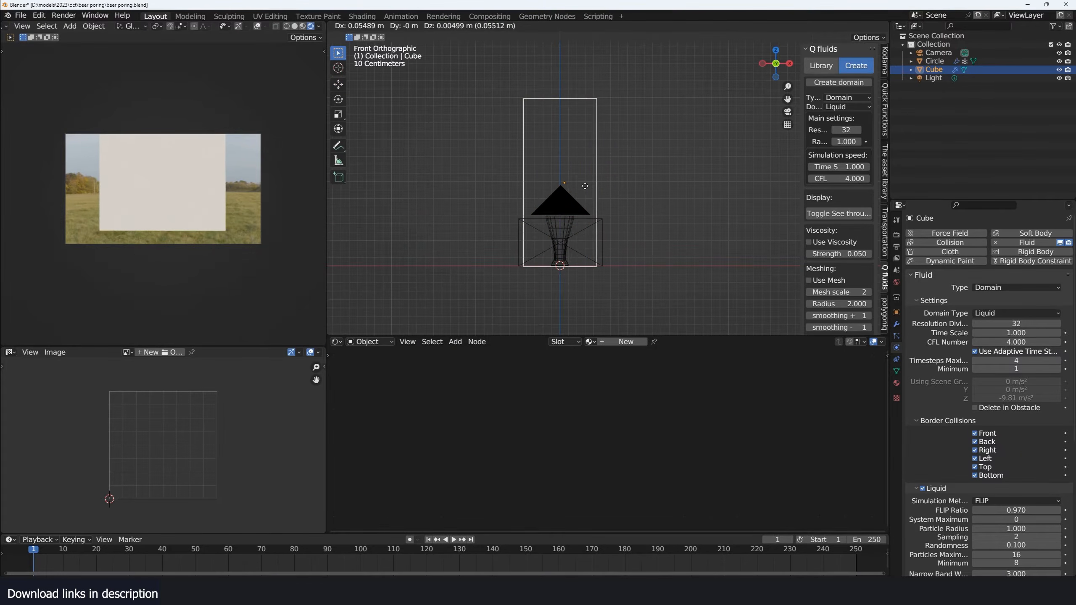
left_click(587, 186)
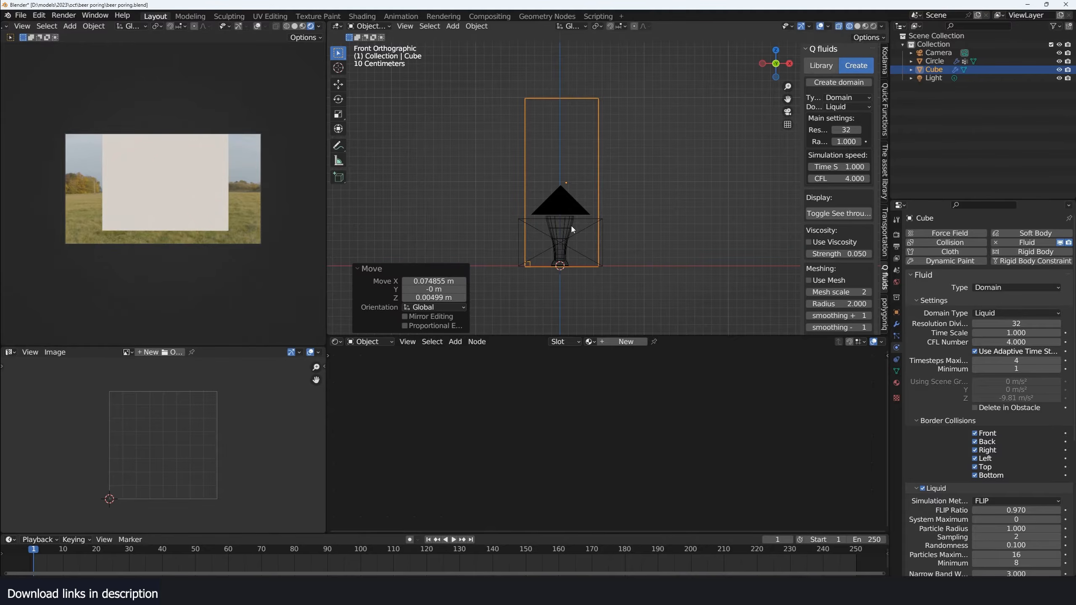
scroll(573, 199, "up", 3)
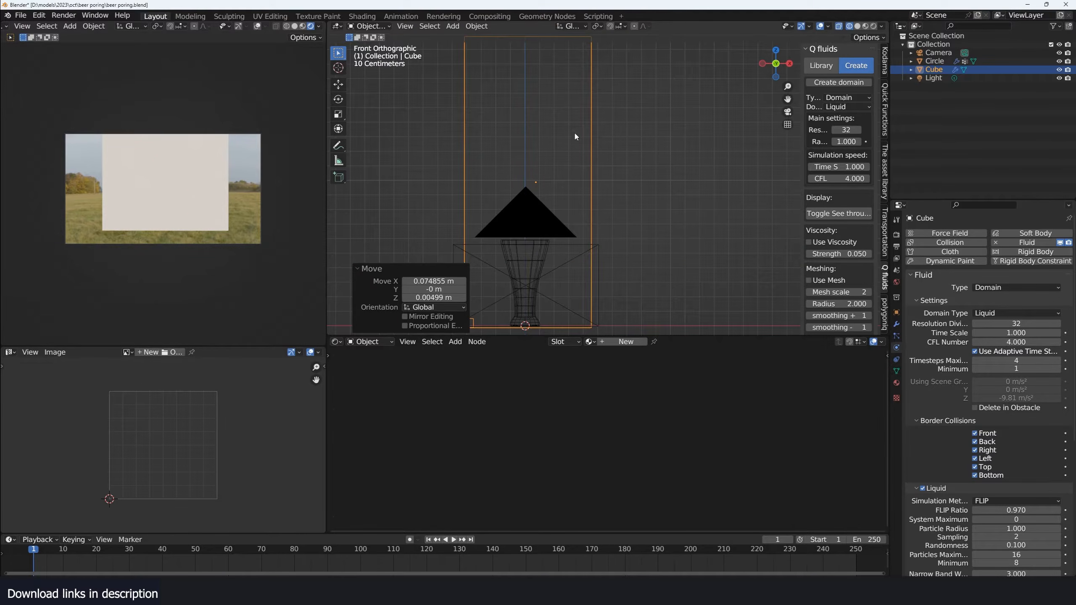
Lower the top of the domain cube along Z by editing its upper vertices, and return to Object Mode
scroll(575, 136, "down", 4)
key("Tab")
left_click_drag(517, 88, 617, 123)
key("g")
key("z")
left_click(608, 176)
key("Tab")
scroll(582, 218, "up", 5)
middle_click_drag(582, 218, 438, 345, "shift")
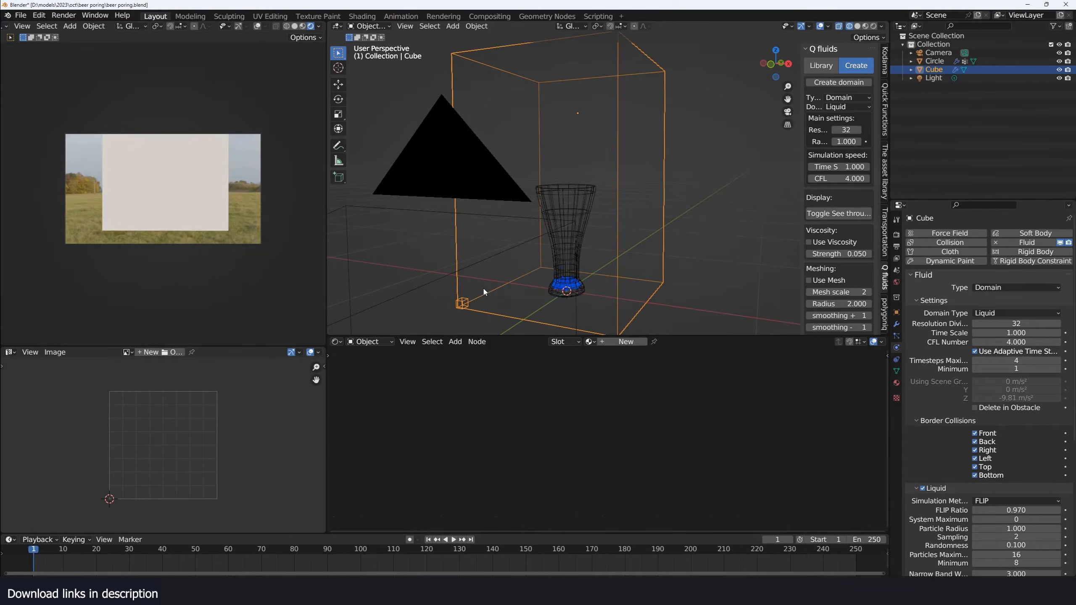
Remove the inflow setup from the glass with Q fluids, including a trial conversion to a collider object
left_click(589, 213)
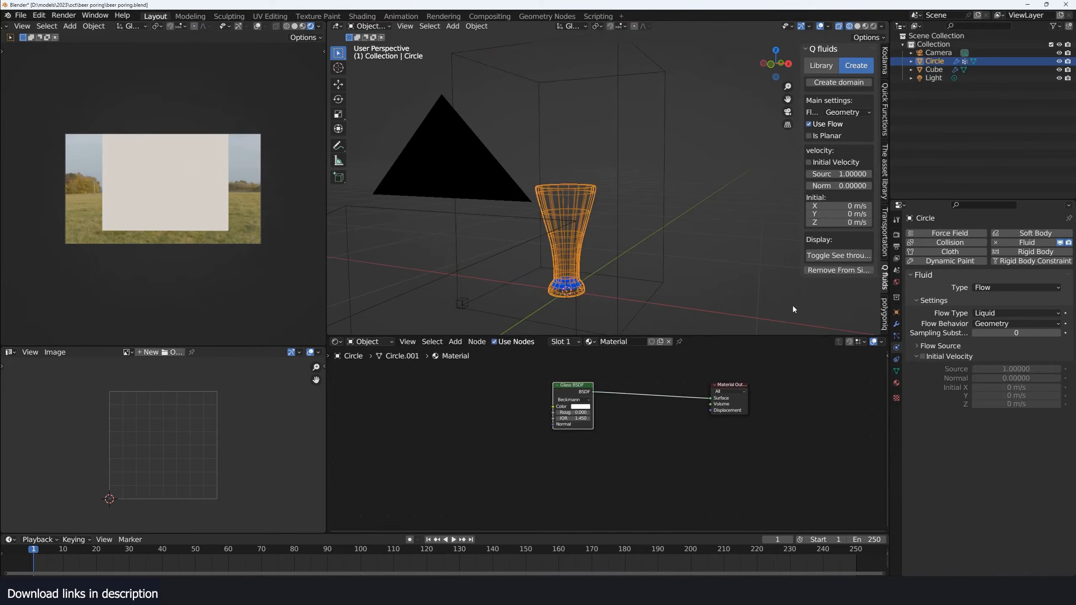
left_click(837, 270)
left_click(843, 111)
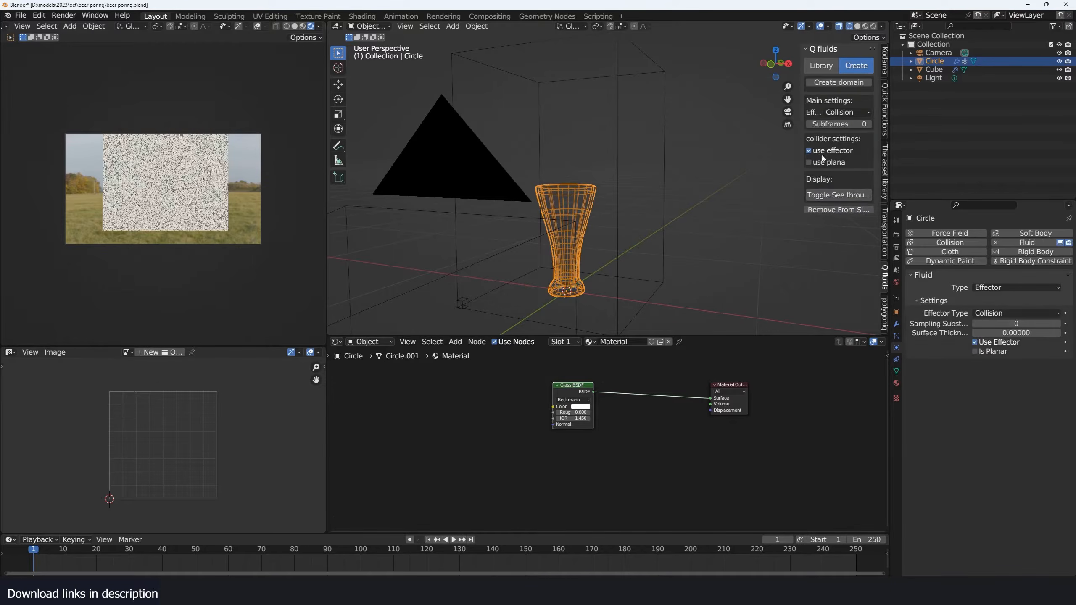
left_click(833, 210)
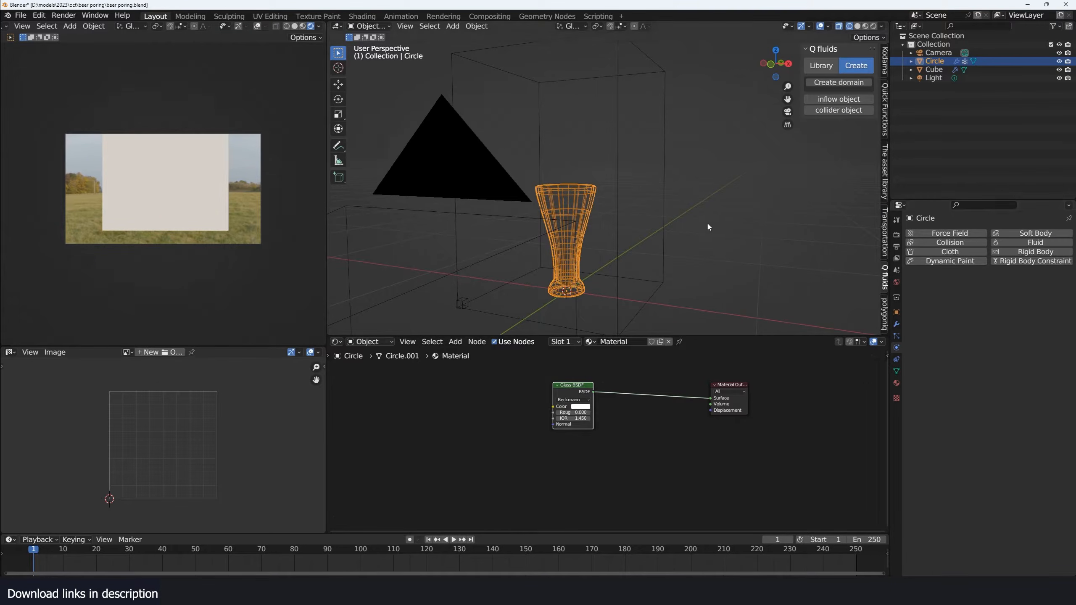
Add Fluid physics to the glass manually and set its type to Effector with Collision as the effector type
left_click(1035, 243)
left_click(1023, 288)
left_click(1000, 330)
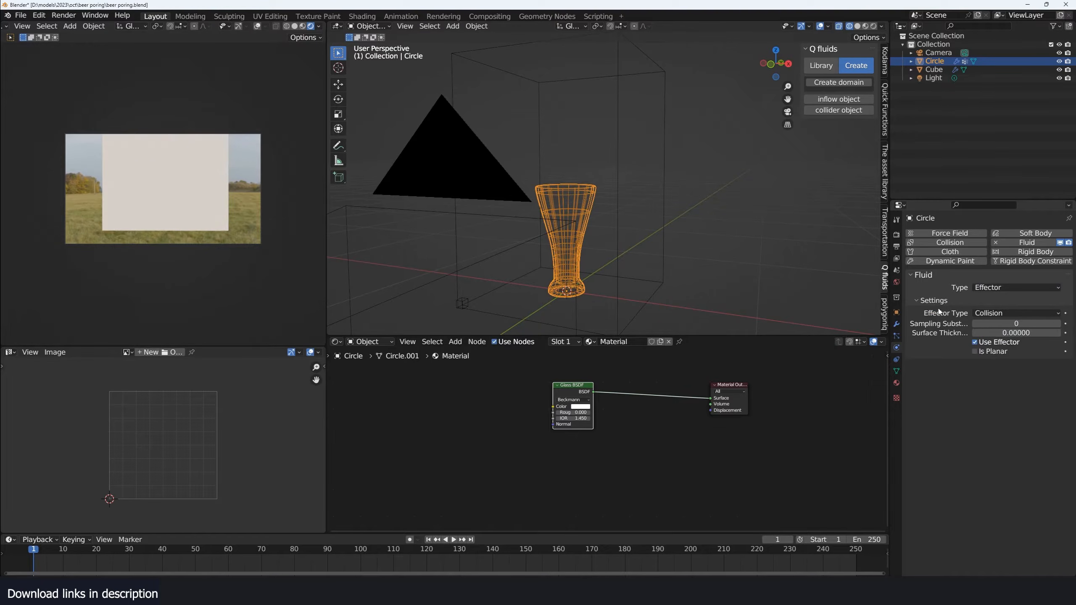
key("KP_1")
key("shift+a")
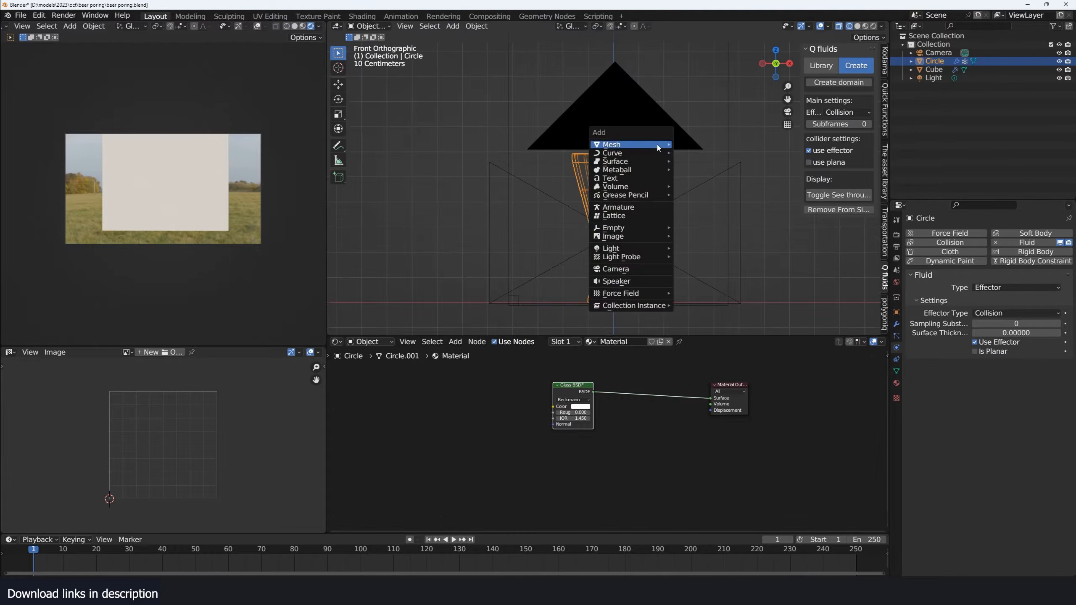
mouse_move(601, 144)
left_click(712, 151)
key("Delete")
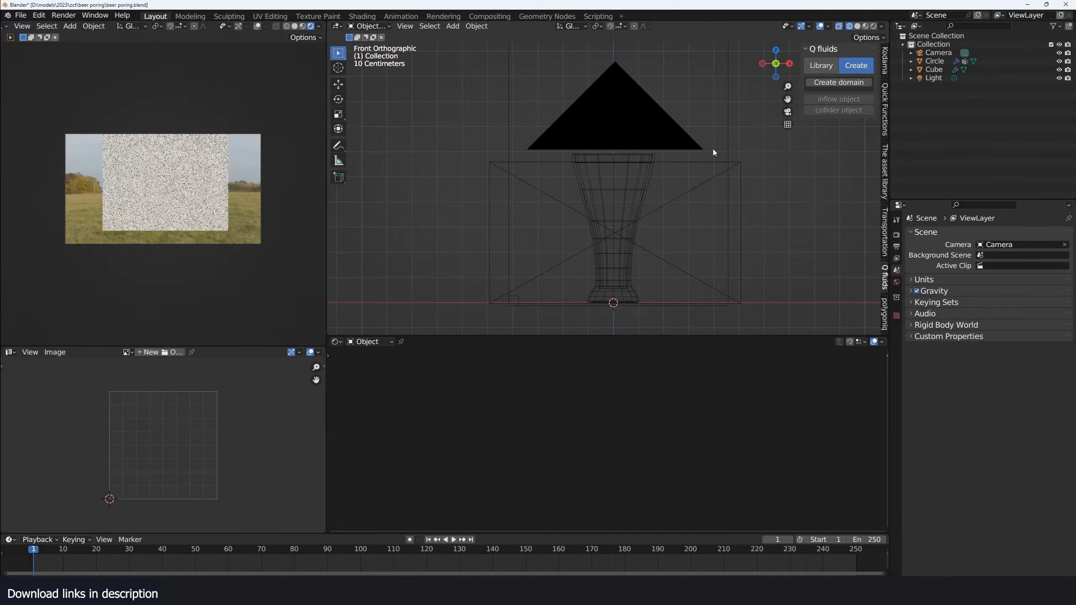
Add a plane, shrunk and tilted, and place it above the glass on its +X side, inside the domain
key("shift+a")
mouse_move(636, 127)
left_click(745, 126)
key("s")
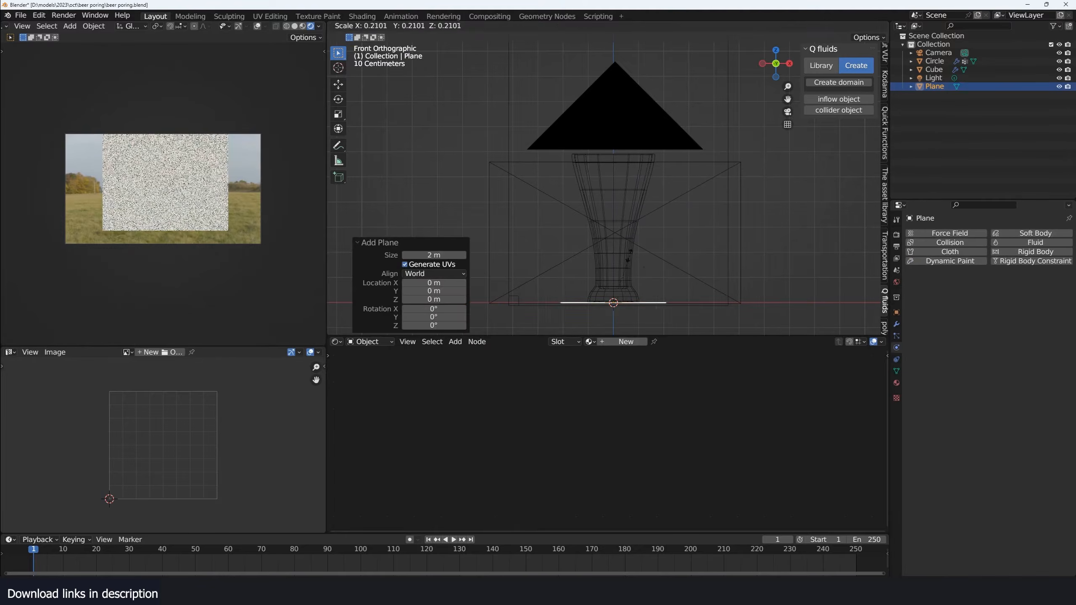
left_click(712, 267)
key("r")
left_click(756, 92)
key("g")
left_click(748, 82)
Check the plane's alignment from above and scale it by 1.366 in the front view
key("KP_7")
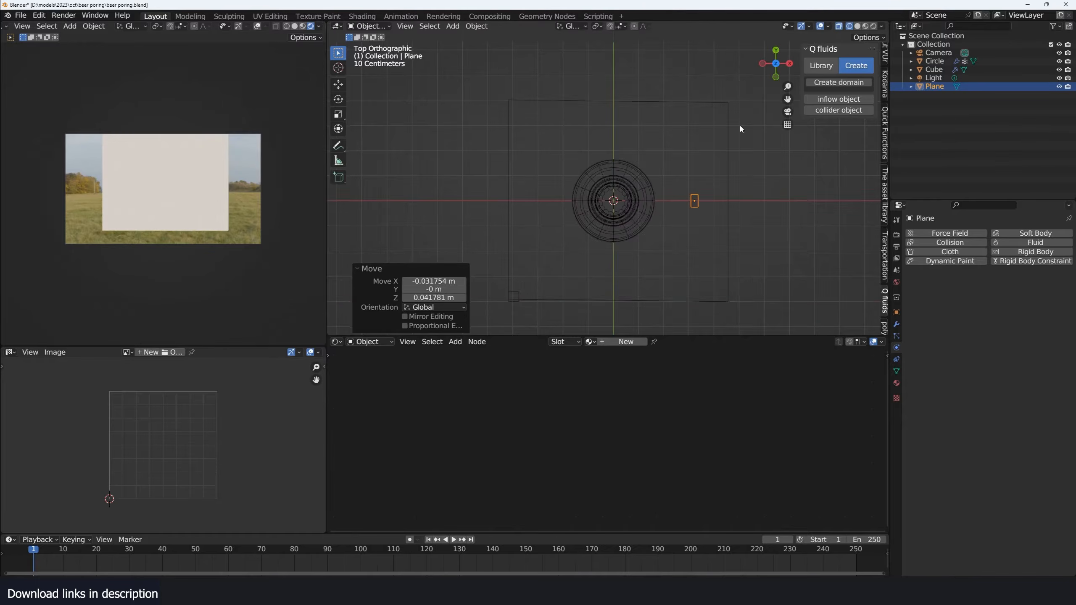
key("KP_1")
key("s")
left_click(765, 156)
scroll(747, 165, "down", 1)
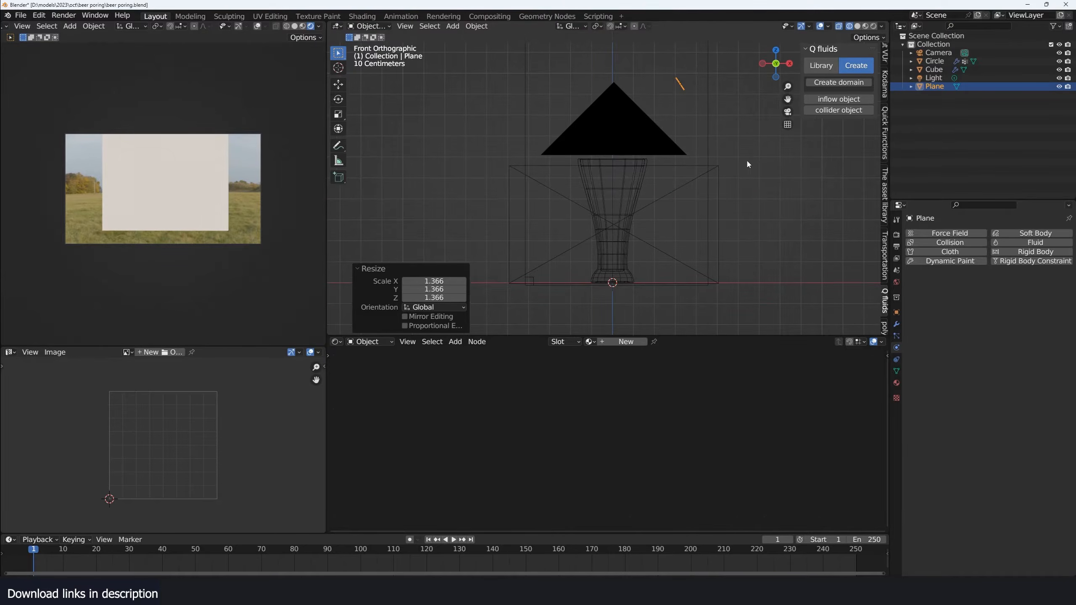
key("s")
right_click(698, 104)
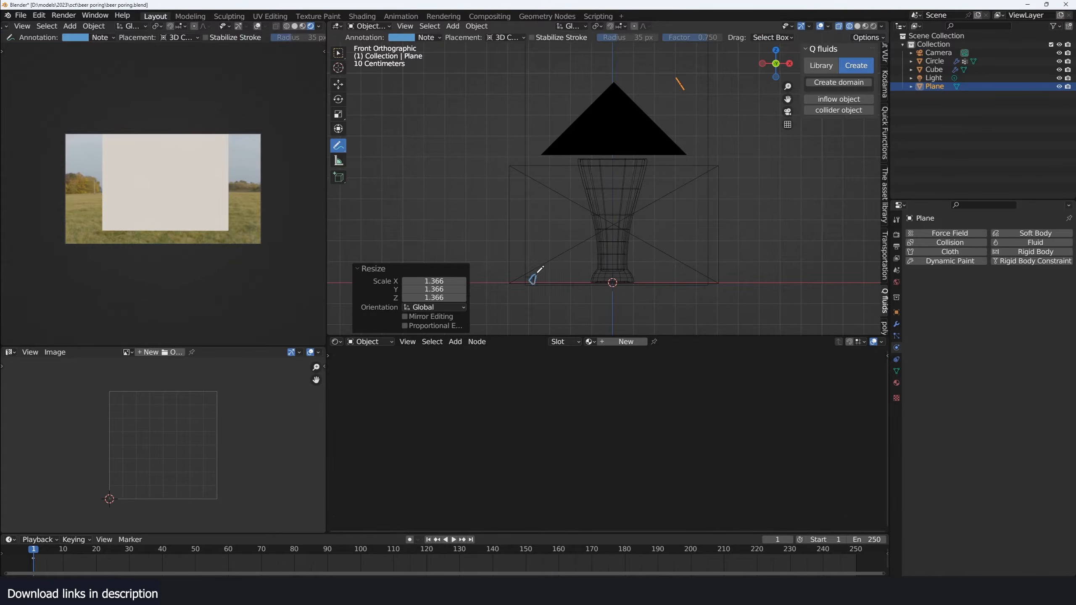
Circle the small resolution cube at the domain's lower corner with an annotation and compare its size with the glass
left_click(540, 280)
middle_click_drag(532, 278, 595, 293)
left_click(338, 84)
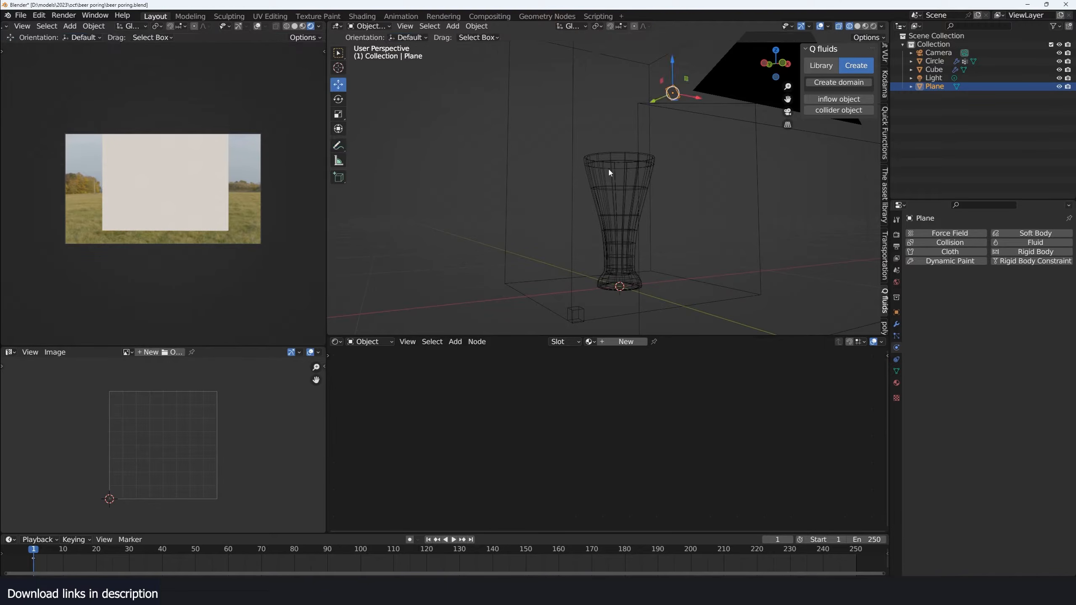
middle_click_drag(642, 216, 662, 146)
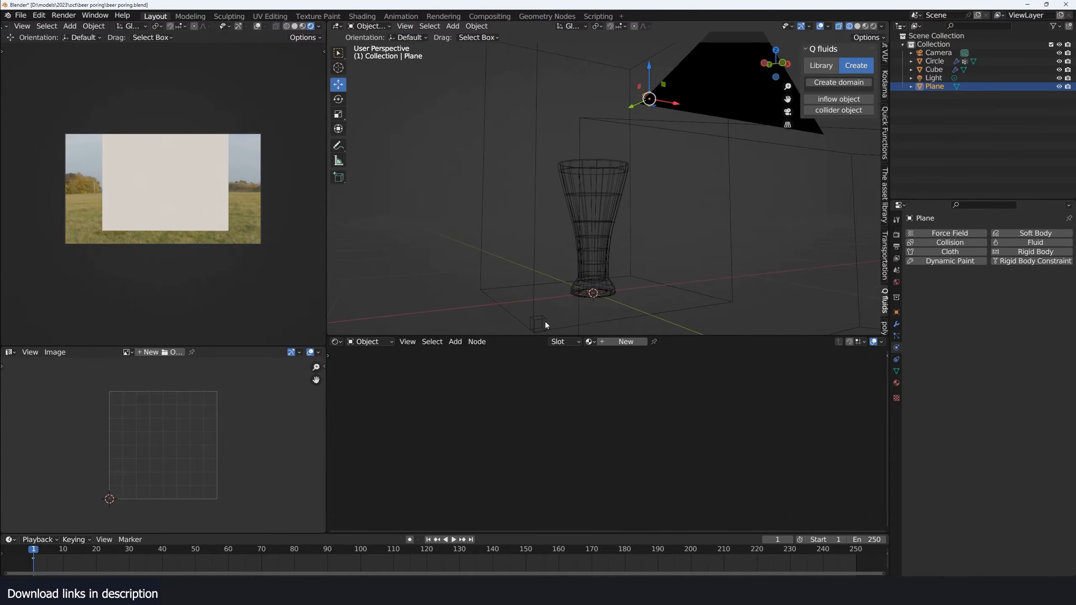
middle_click_drag(541, 324, 622, 173)
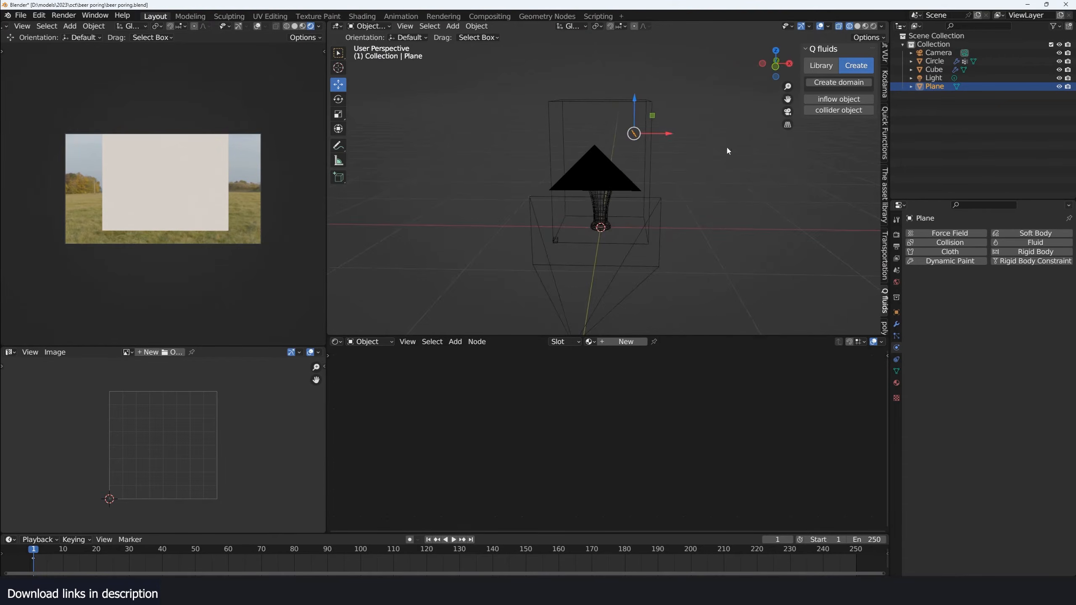
Make the plane a Q fluids inflow object with Inflow behavior and Is Planar enabled, and preview the simulation
left_click(839, 98)
left_click(847, 112)
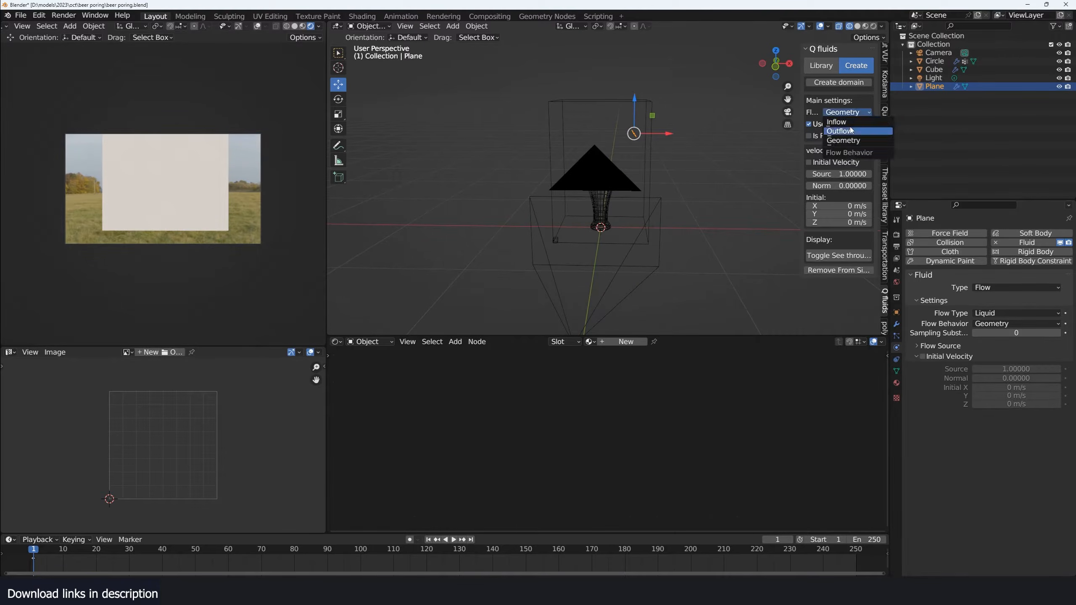
left_click(838, 121)
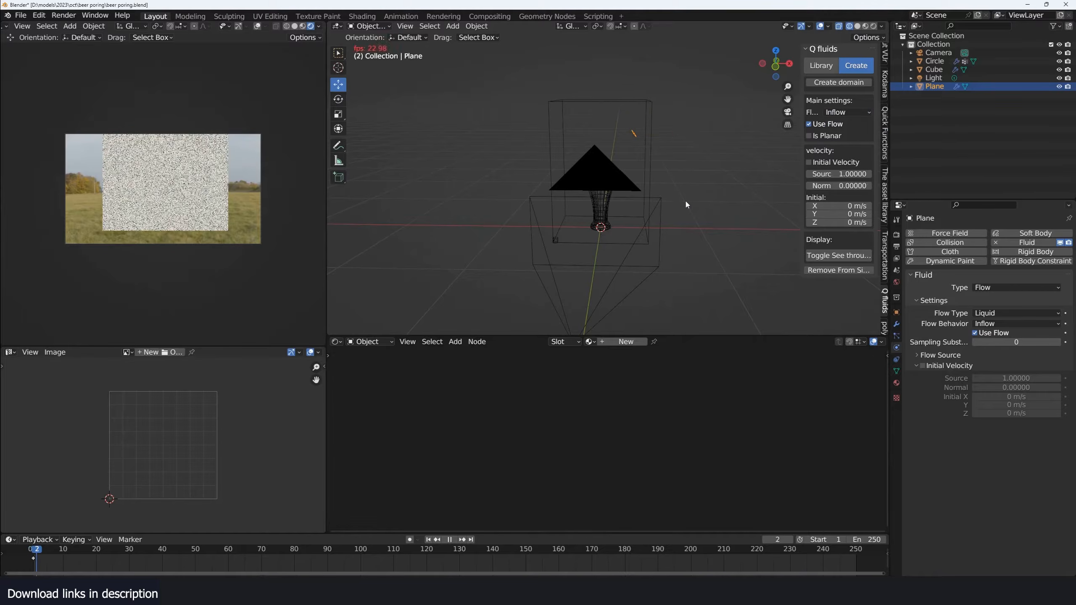
left_click(828, 137)
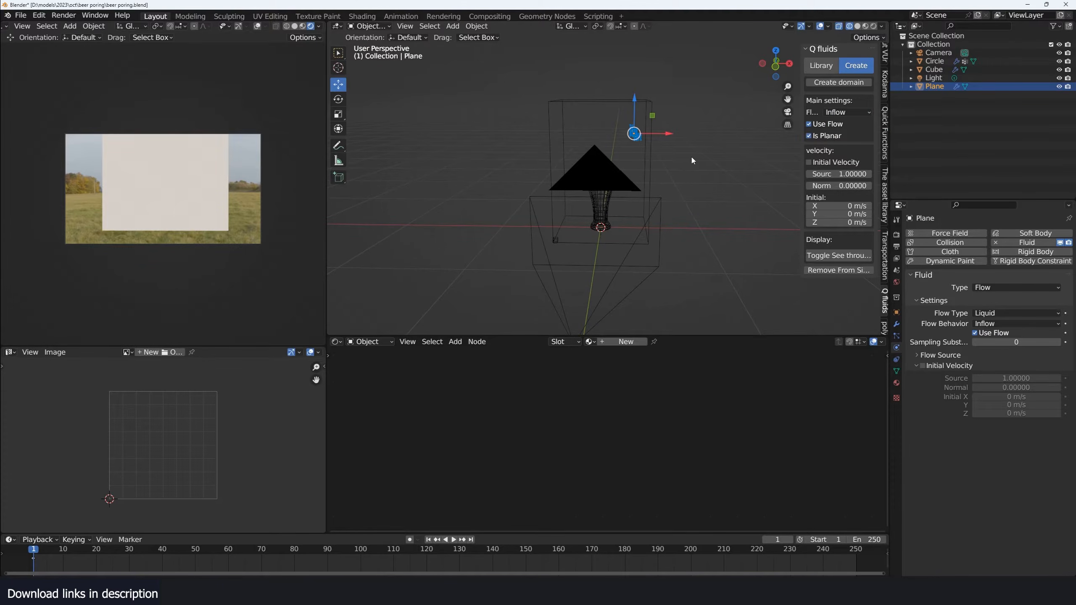
key("space")
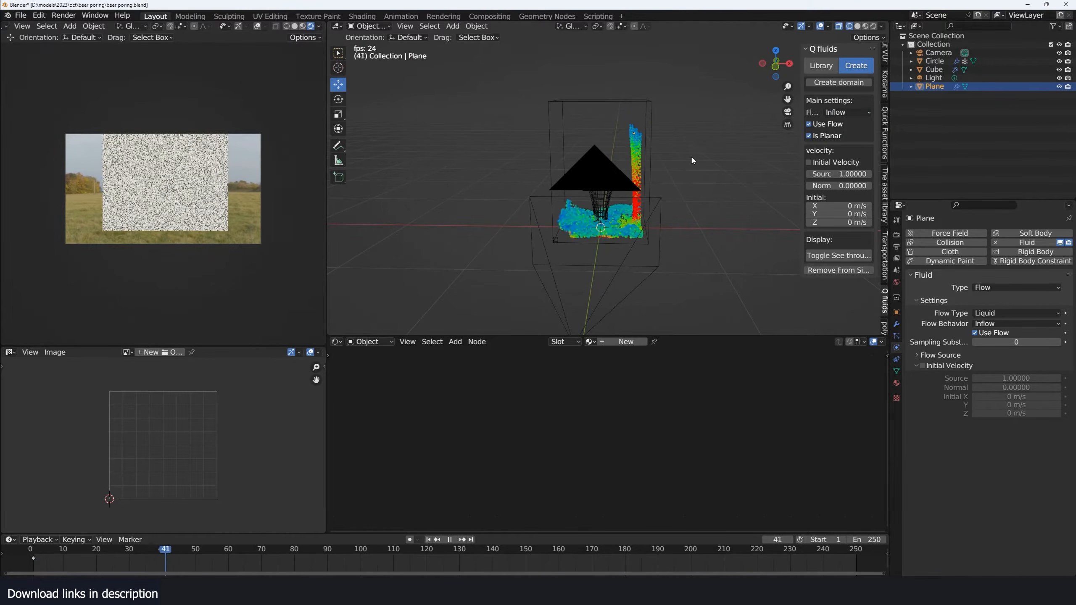
key("Escape")
Annotate an arrow from the inflow plane toward -X in the front view to mark the intended flow direction
key("KP_1")
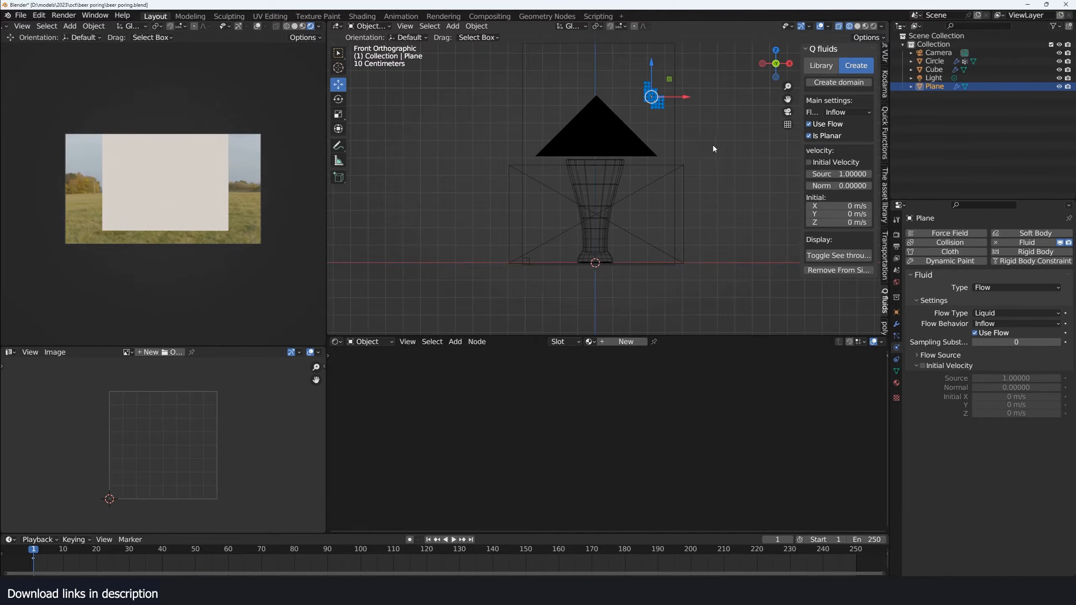
left_click(338, 145)
mouse_move(662, 95)
left_mouse_down()
mouse_move(547, 135)
mouse_move(586, 150)
left_mouse_up()
mouse_move(587, 149)
middle_mouse_down()
mouse_move(571, 137)
mouse_move(432, 112)
middle_mouse_up()
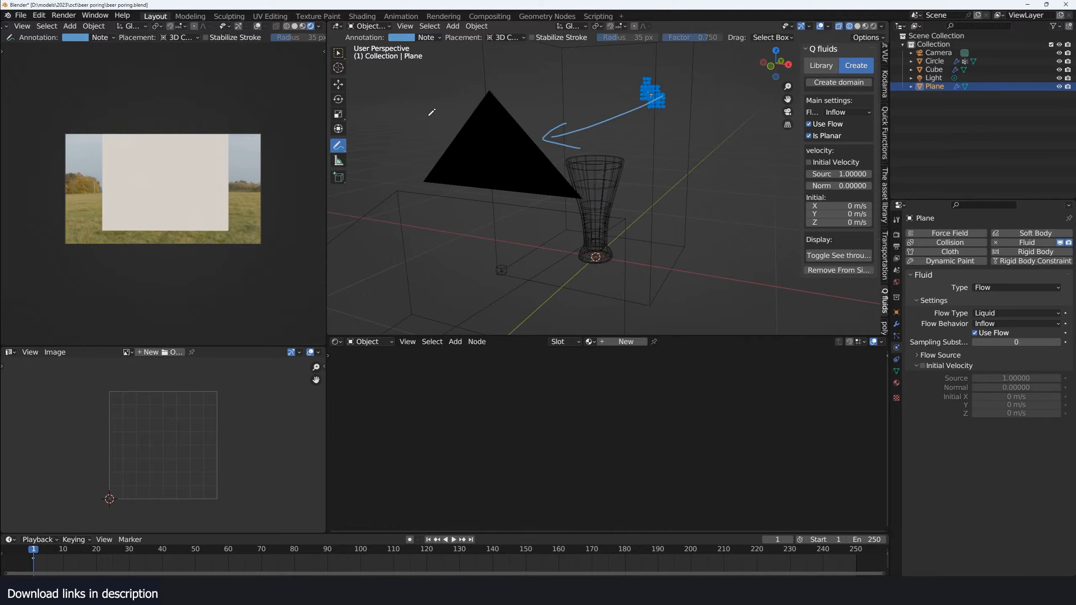
left_click(338, 84)
Set the inflow plane's initial X velocity to -1 m/s and enable Initial Velocity
middle_click_drag(651, 183, 746, 208)
left_click(854, 207)
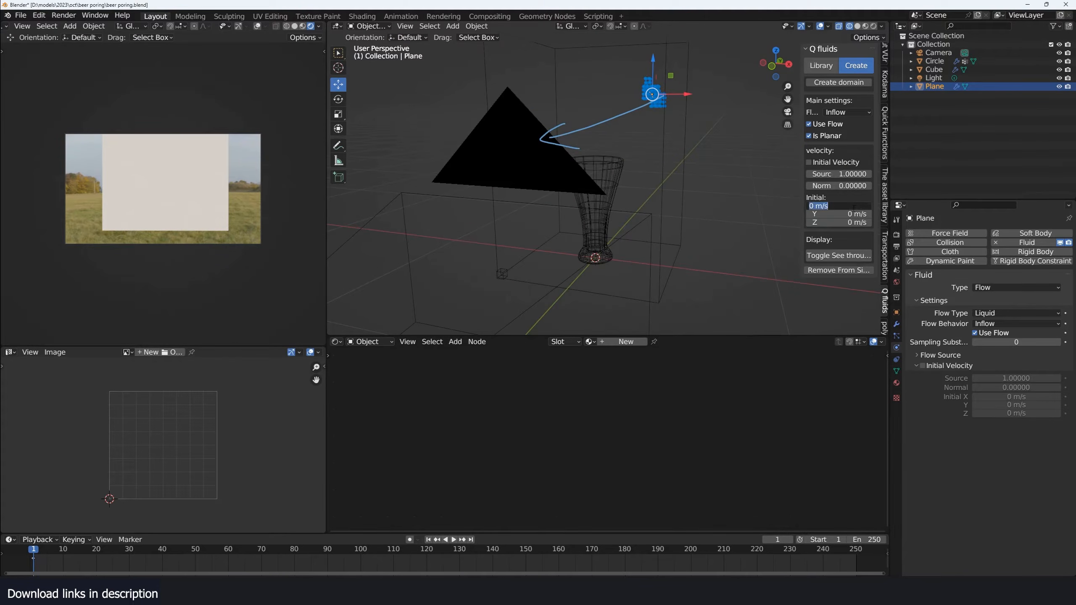
type("-1")
key("Return")
left_click(840, 165)
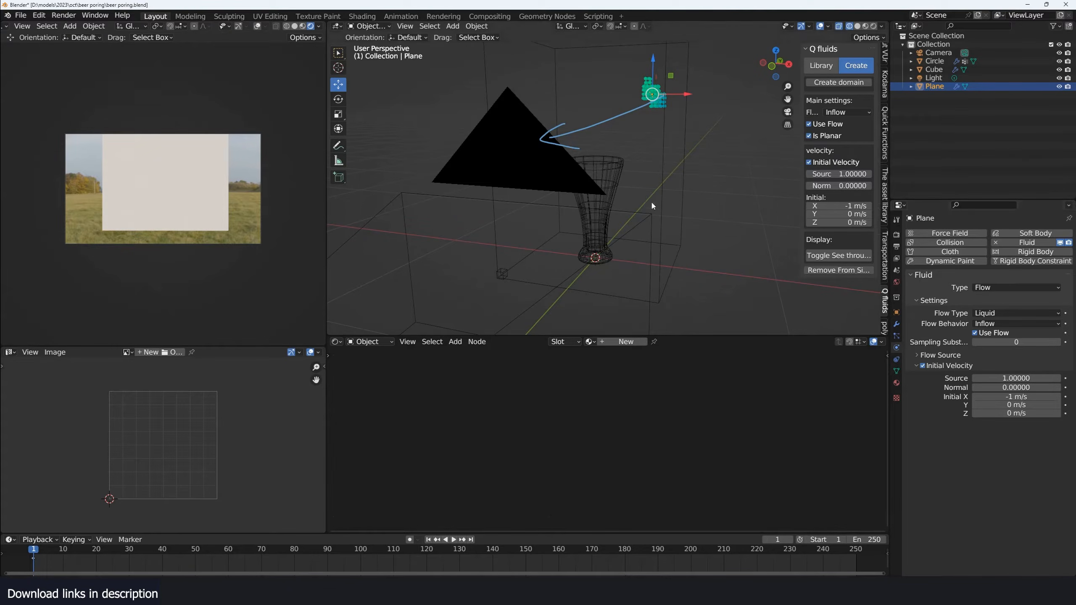
Preview the angled stream and set the liquid domain's resolution divisions to 62
key("space")
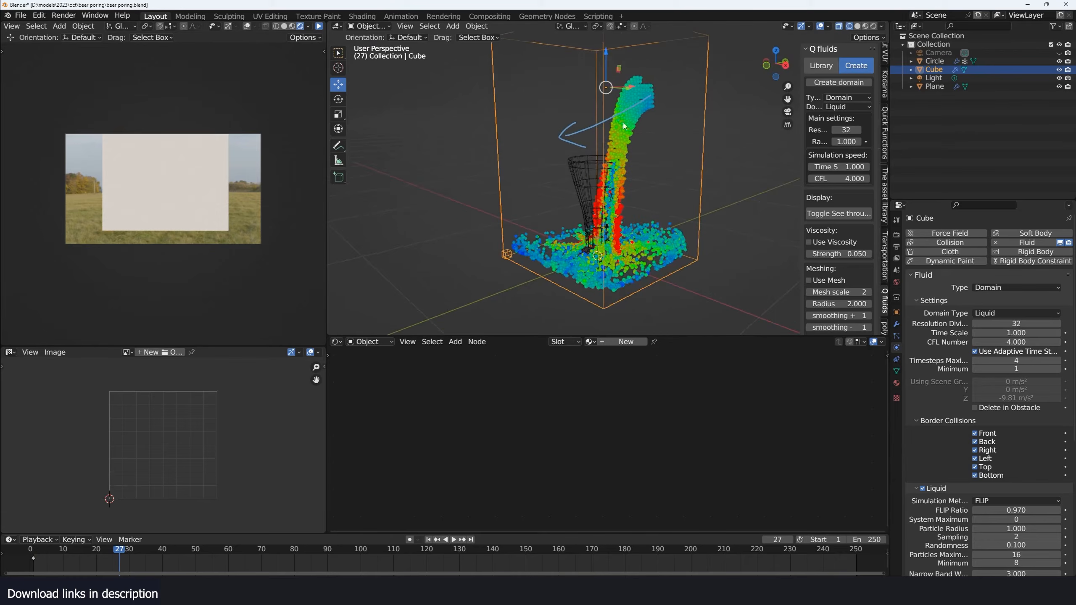
left_click(847, 130)
type("6")
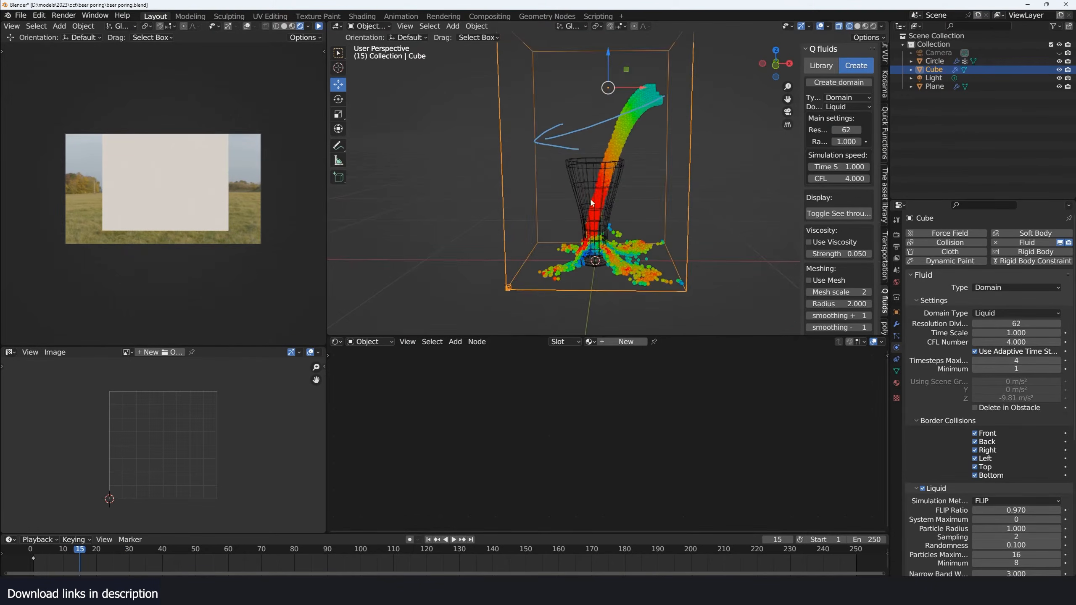
Enable the planar option on the glass collider, replay the simulation from the start and inspect the filling glass
left_click(589, 187)
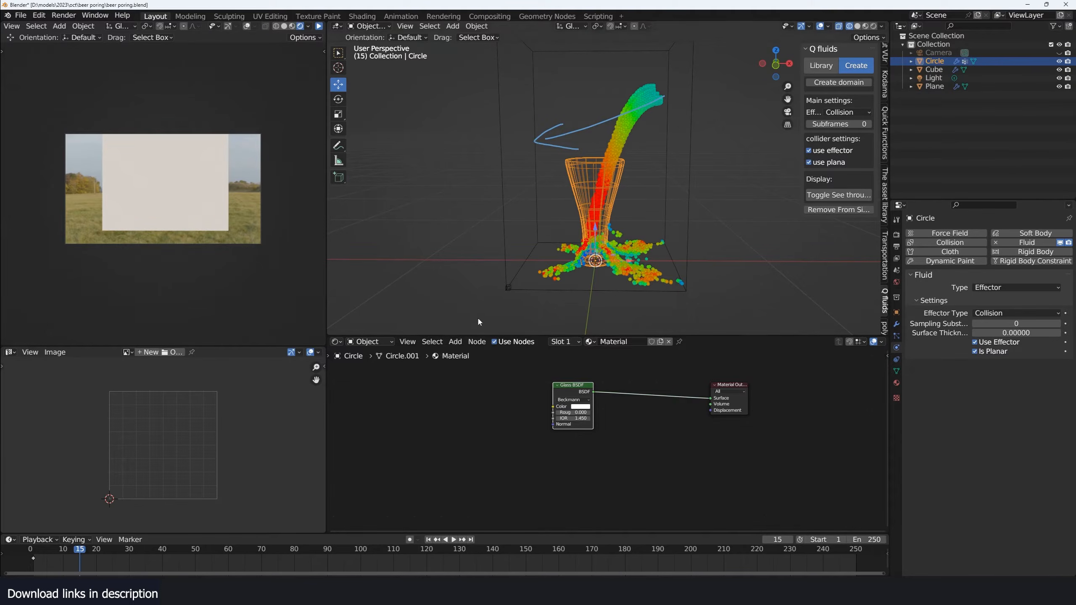
left_click(33, 562)
key("space")
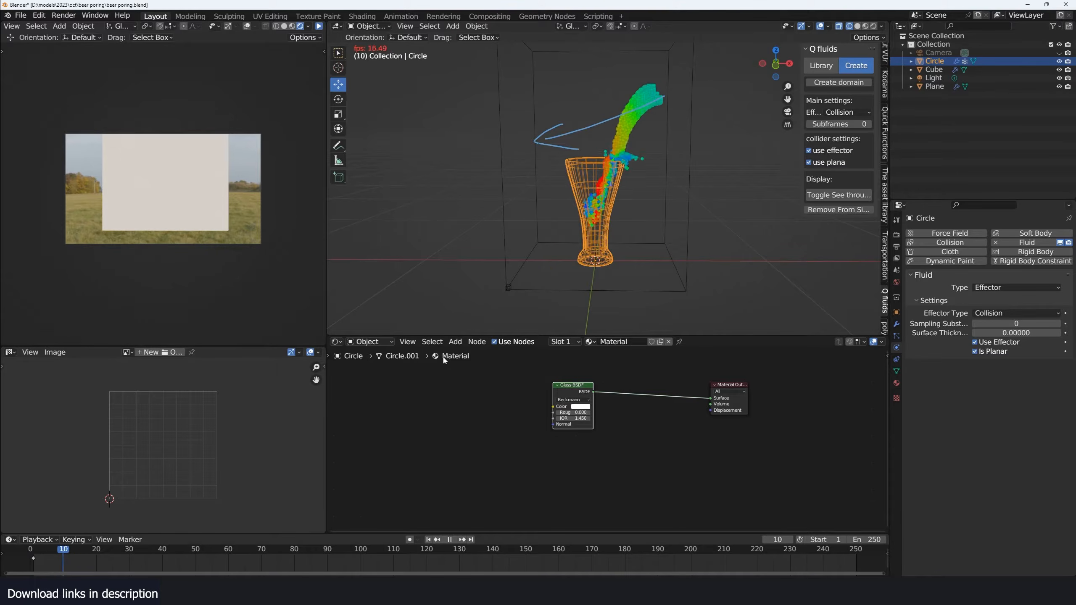
key("space")
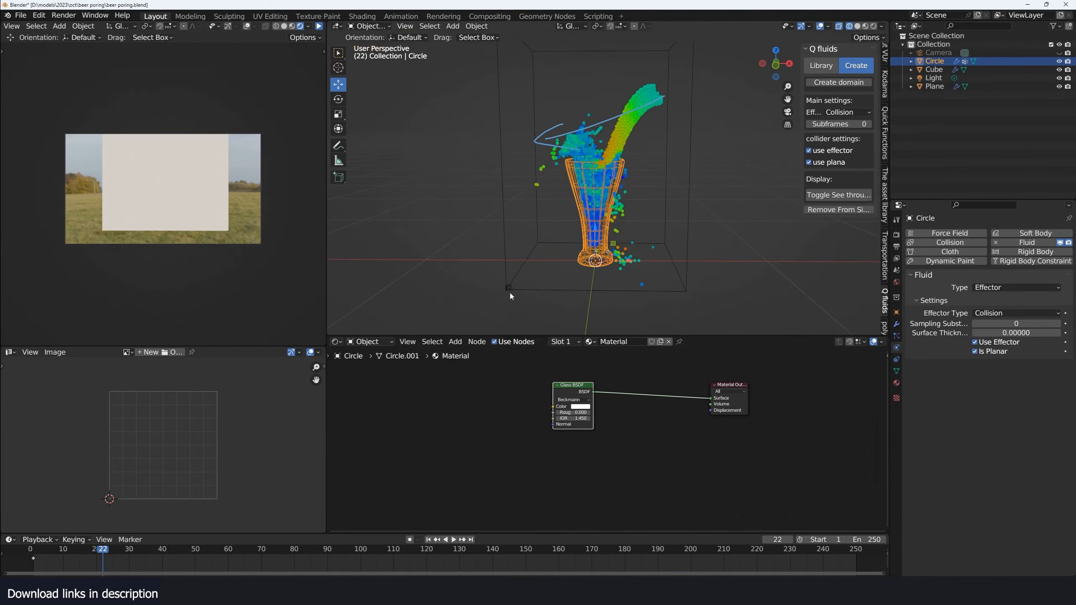
middle_click_drag(511, 296, 546, 278)
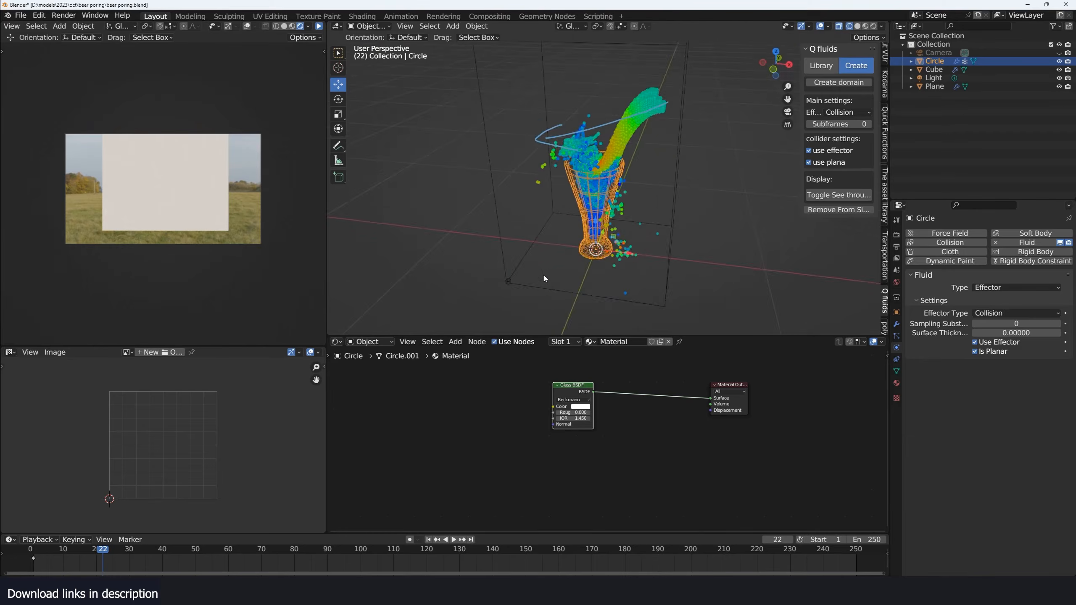
key("KP_1")
middle_click_drag(625, 230, 641, 202)
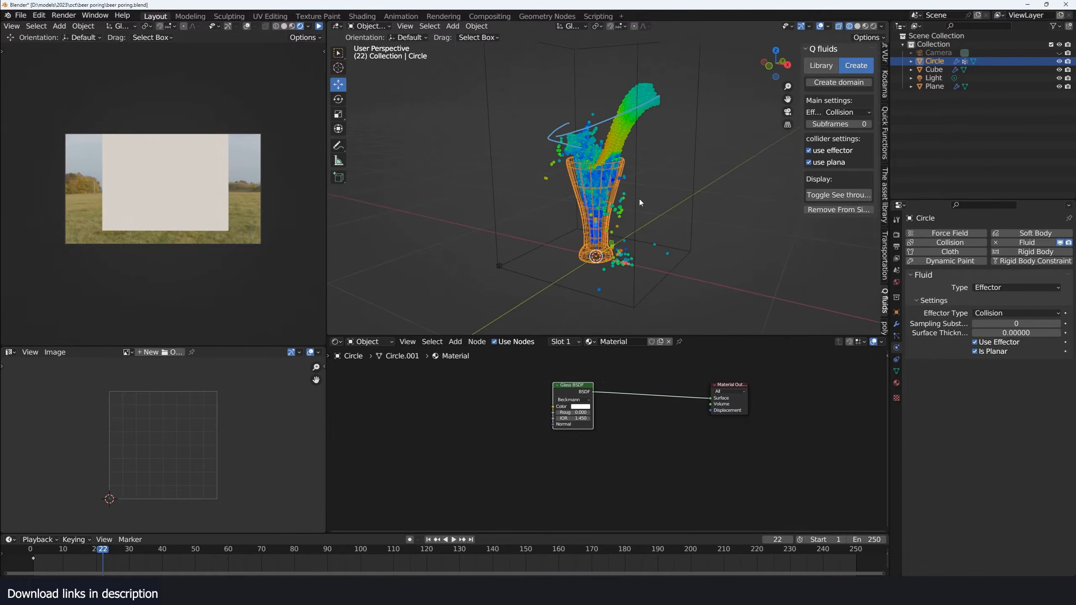
Rewind to the start of the timeline and scale the inflow plane's mesh down in Edit Mode
left_click(32, 559)
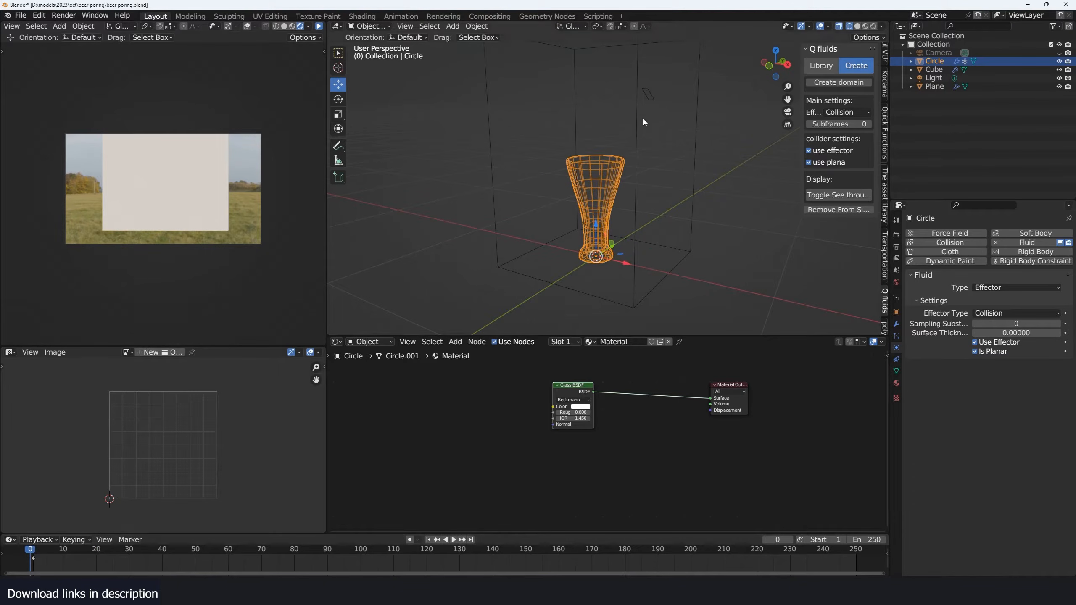
left_click(648, 94)
key("Tab")
key("s")
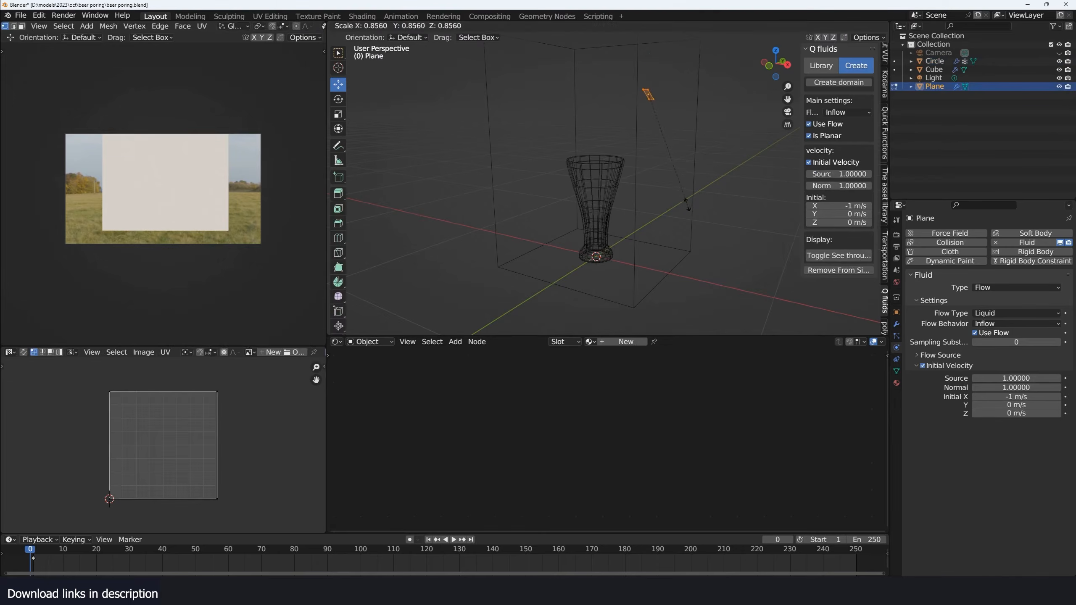
left_click(673, 171)
key("Tab")
Play the simulation and examine how the narrower stream fills the glass, including from the top view
key("space")
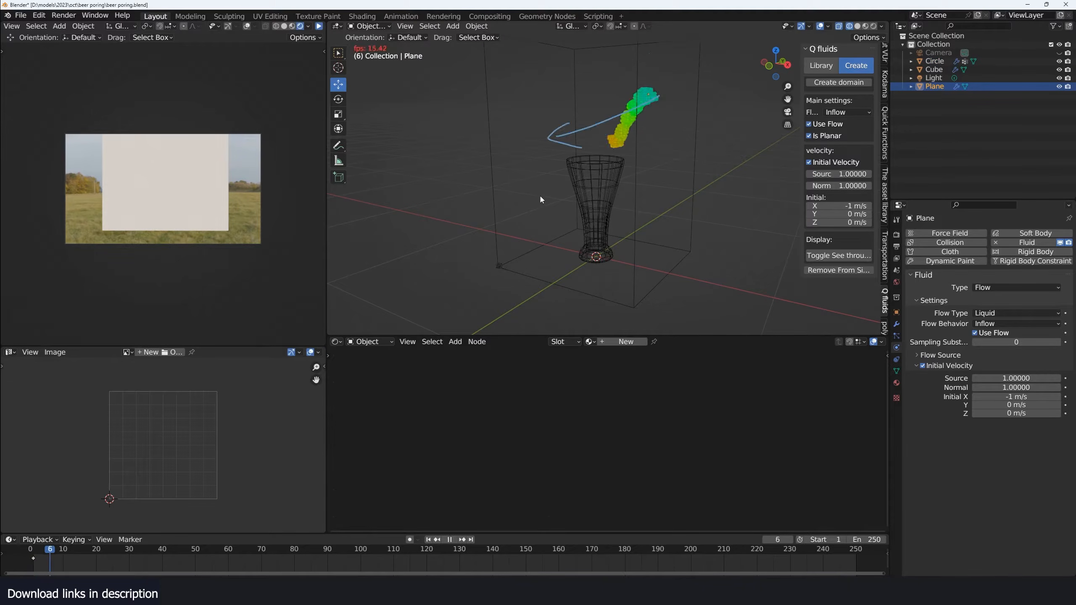
key("space")
scroll(541, 202, "up", 4)
middle_click_drag(541, 202, 571, 228)
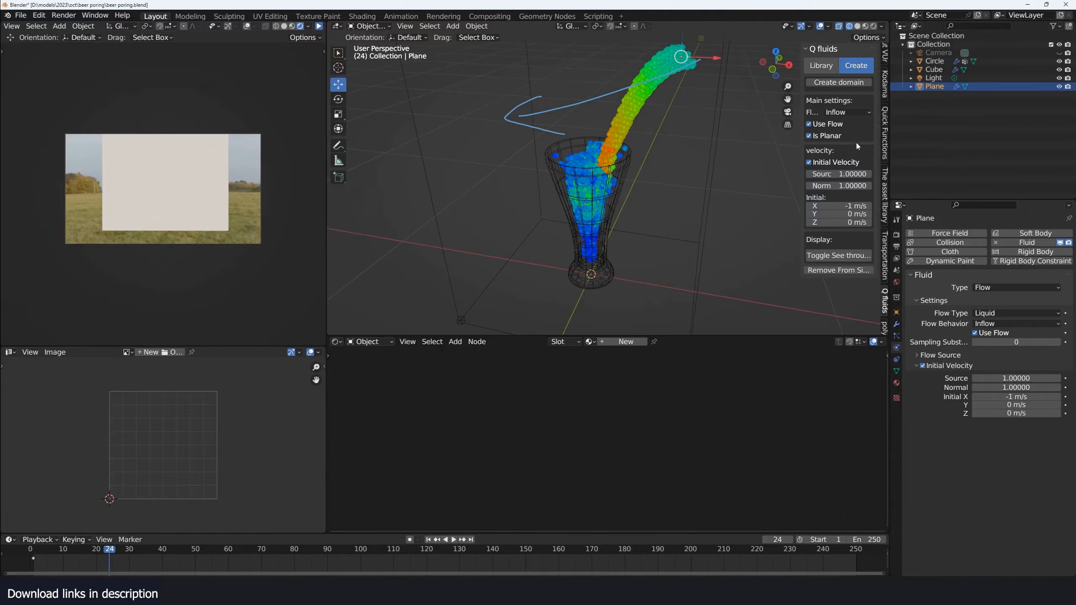
left_click(687, 222)
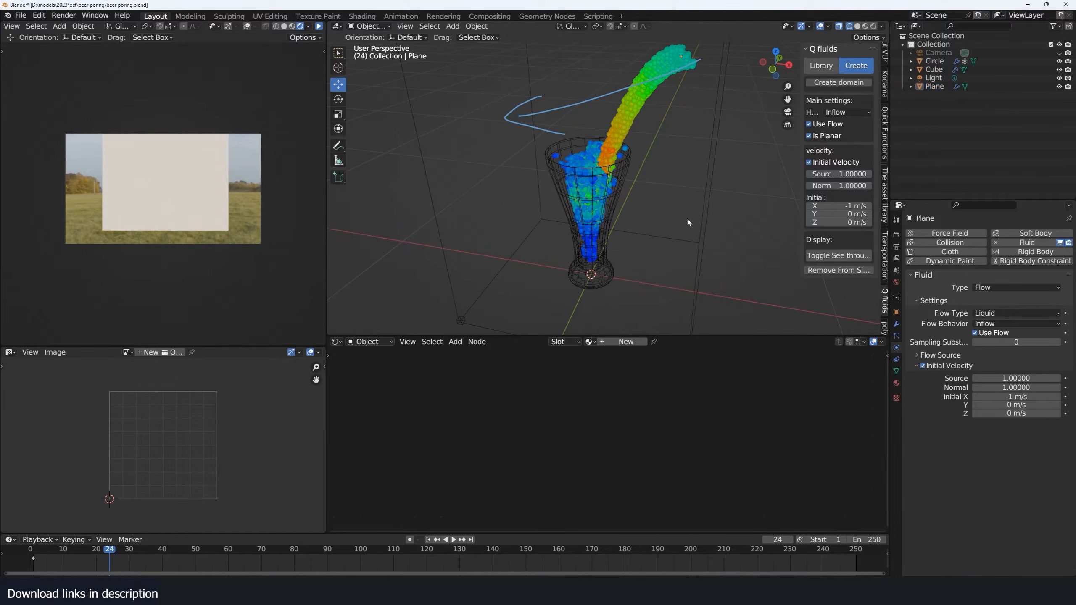
key("KP_4")
key("KP_7")
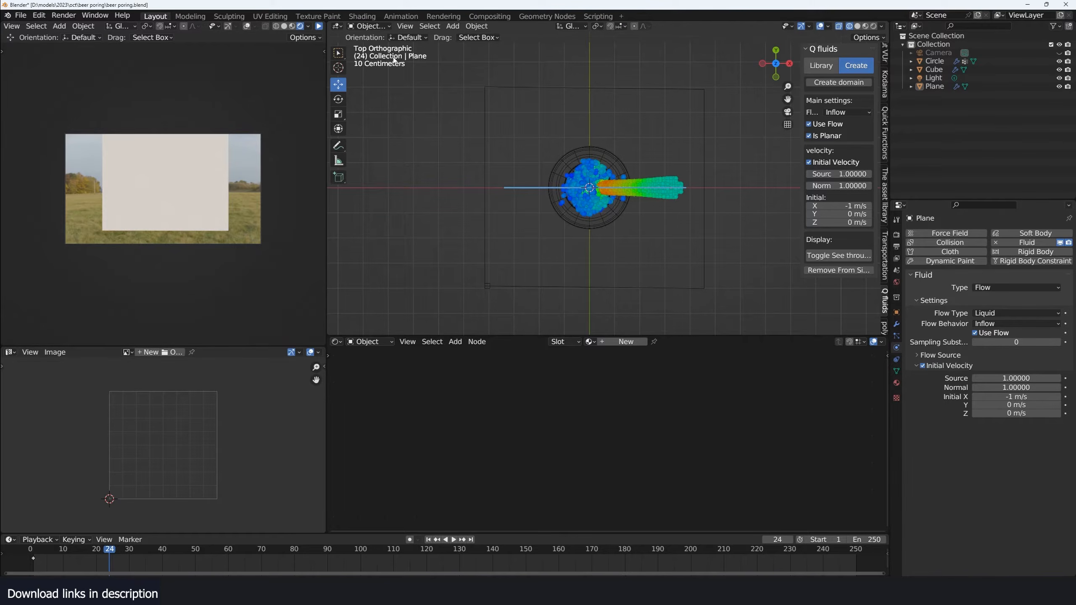
Annotate a freehand outline around the glass and liquid stream in the top view, erasing the first strokes
left_click(339, 145)
mouse_move(606, 142)
left_mouse_down()
mouse_move(553, 228)
mouse_move(654, 199)
mouse_move(653, 163)
left_mouse_up()
mouse_move(539, 137)
left_mouse_down()
mouse_move(597, 137)
mouse_move(681, 160)
mouse_move(678, 216)
mouse_move(569, 233)
mouse_move(529, 129)
mouse_move(560, 123)
mouse_move(542, 121)
mouse_move(507, 224)
mouse_move(685, 150)
mouse_move(649, 163)
left_mouse_up()
mouse_move(550, 170)
left_mouse_down("ctrl")
mouse_move(514, 205)
mouse_move(615, 231)
left_mouse_up("ctrl")
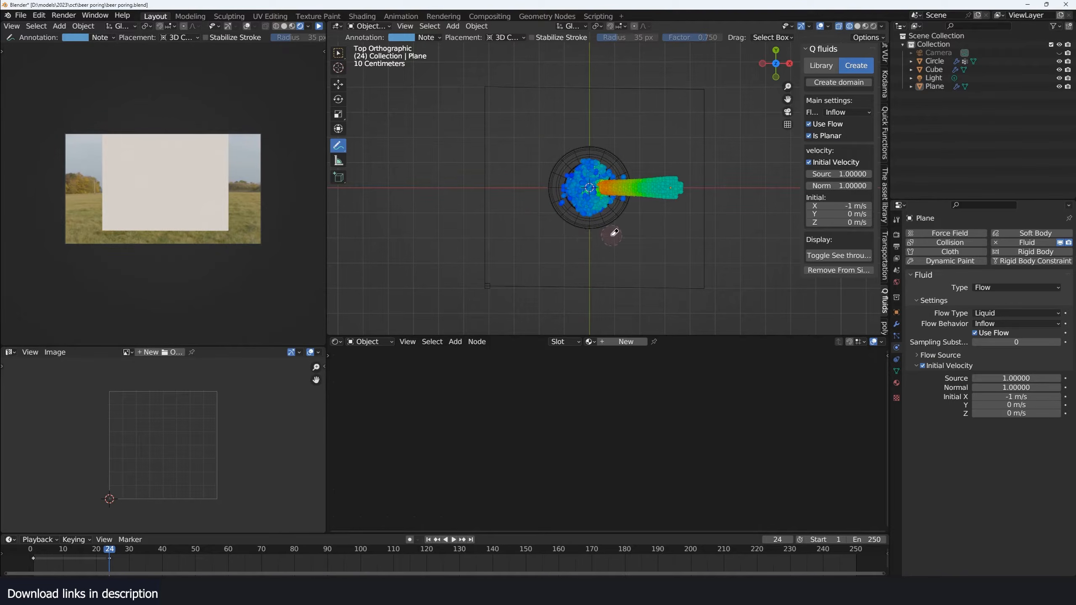
mouse_move(537, 144)
left_mouse_down()
mouse_move(546, 236)
mouse_move(652, 234)
mouse_move(696, 182)
mouse_move(594, 137)
mouse_move(540, 142)
left_mouse_up()
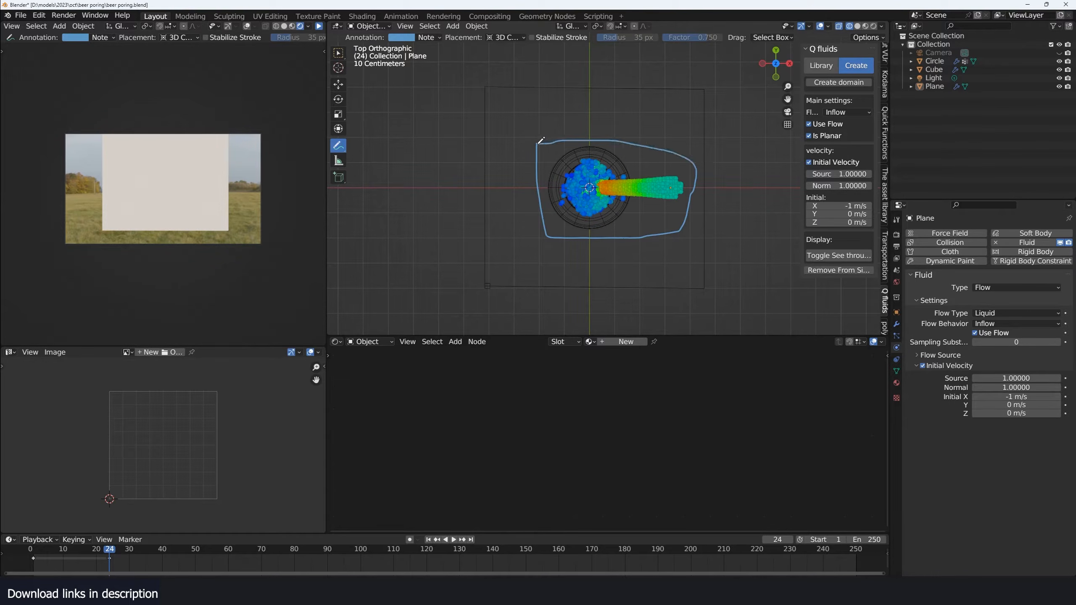
In Edit Mode, move the fluid domain's back and negative-X sides inward toward the annotated outline
left_click(338, 86)
left_click(571, 87)
key("Tab")
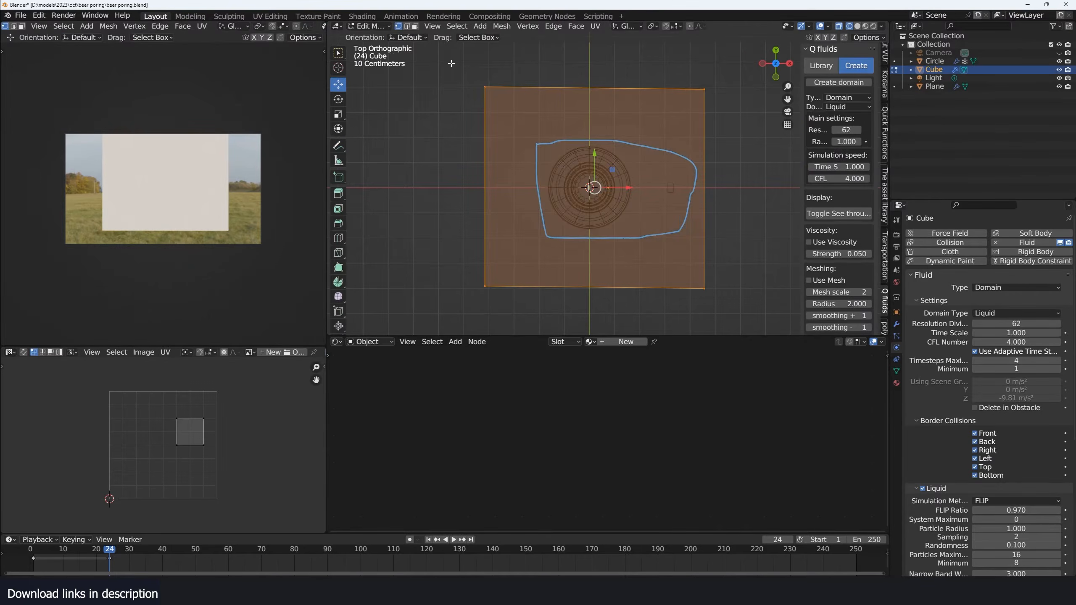
left_click_drag(448, 68, 722, 120)
left_click_drag(594, 54, 595, 101)
left_click_drag(448, 102, 545, 316)
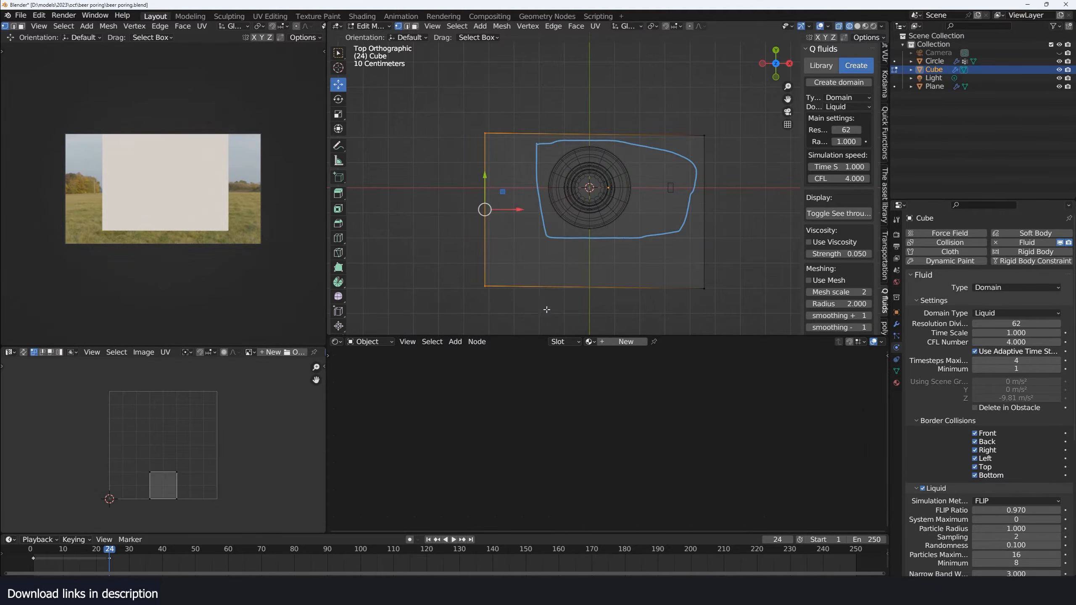
left_click_drag(522, 211, 570, 211)
Move the domain's front side inward by about 0.165 m along Y, adjust its positive-X side, and return to Object Mode
left_click_drag(508, 305, 724, 271)
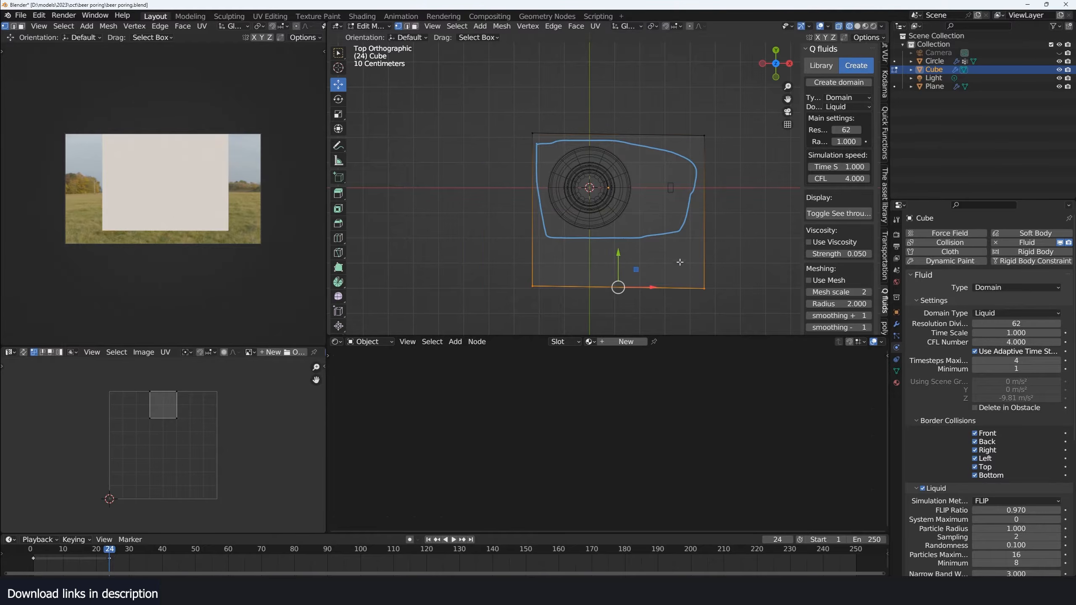
left_click_drag(625, 258, 624, 216)
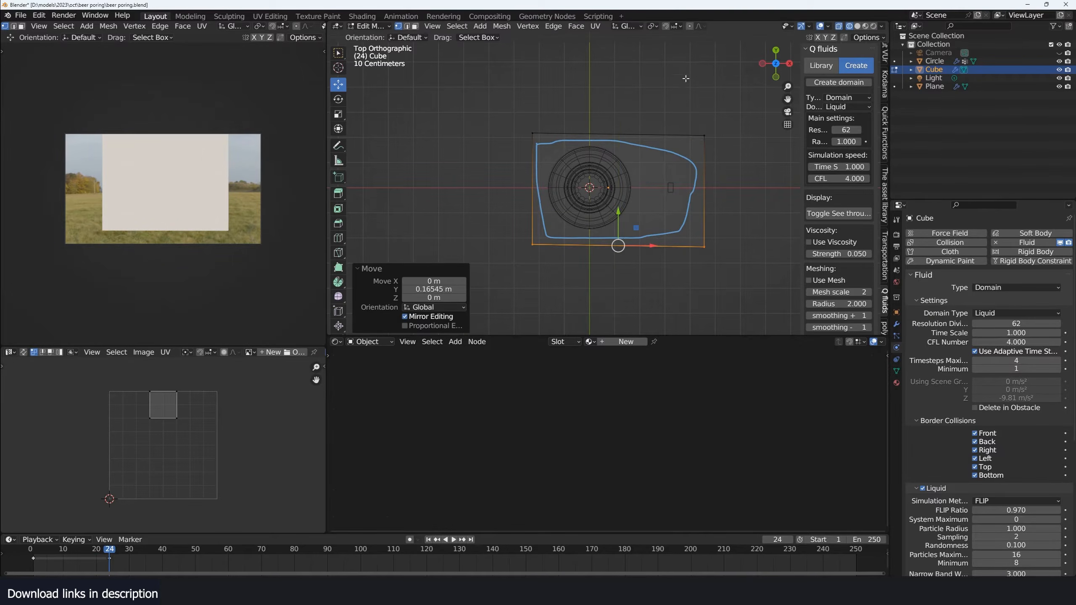
left_click_drag(685, 115, 730, 259)
left_click_drag(739, 192, 714, 184)
key("Tab")
middle_click_drag(715, 184, 669, 218)
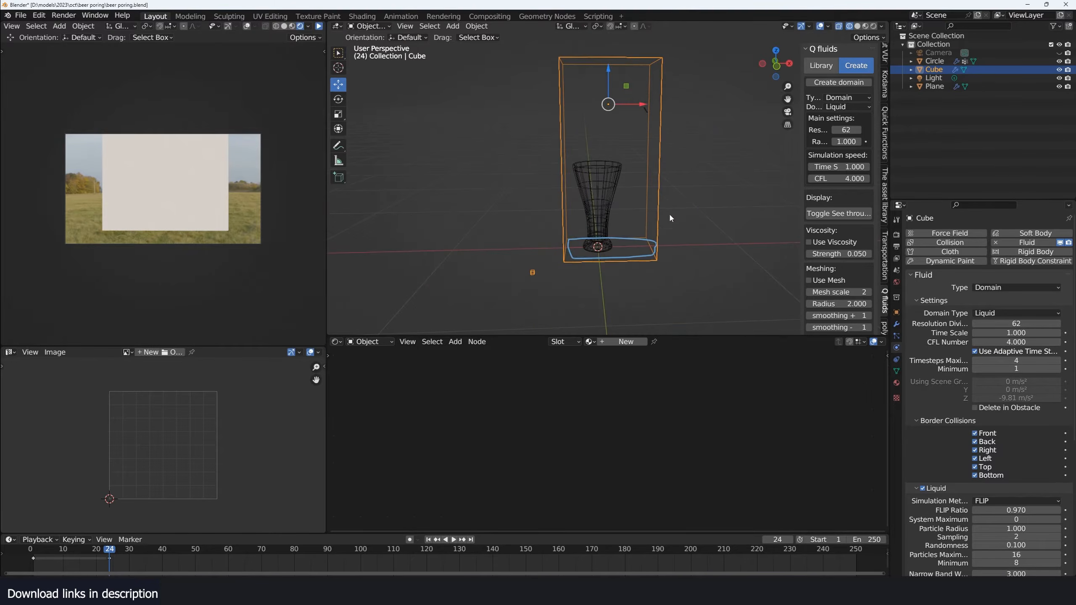
Rewind to the timeline start and set the inflow plane's initial X velocity to -1.5 m/s
key("shift+Left")
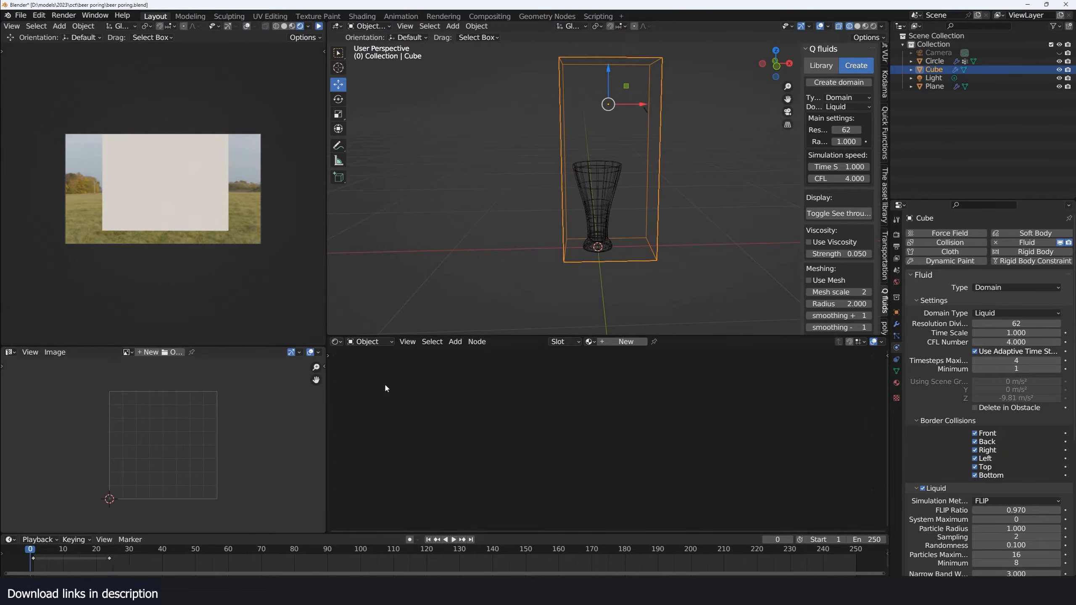
key("space")
key("Escape")
left_click(646, 109)
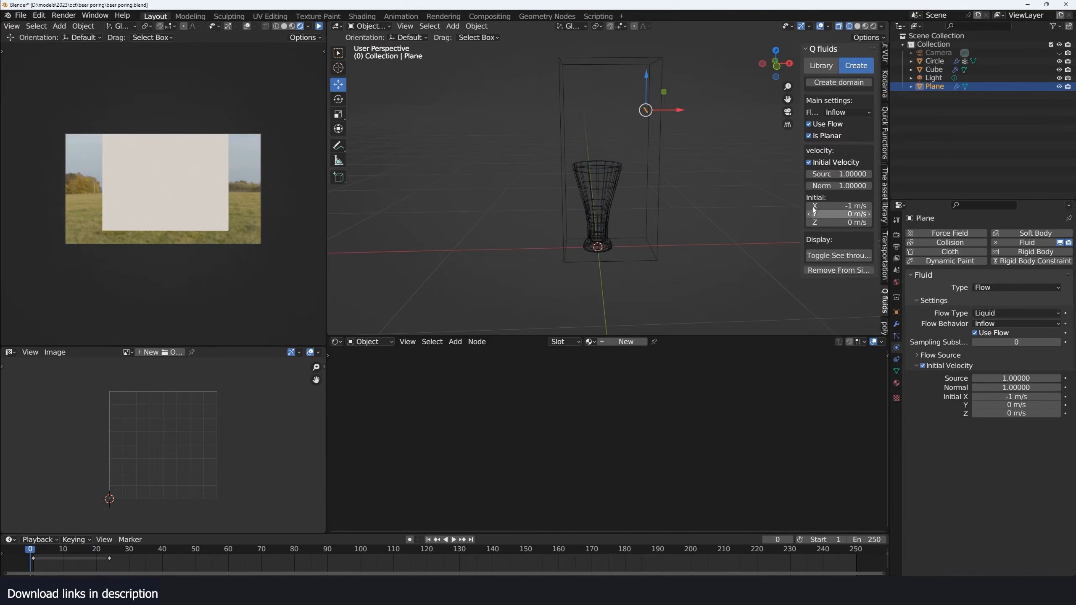
left_click(849, 205)
type("-2")
key("Return")
left_click(843, 205)
type("-1.5")
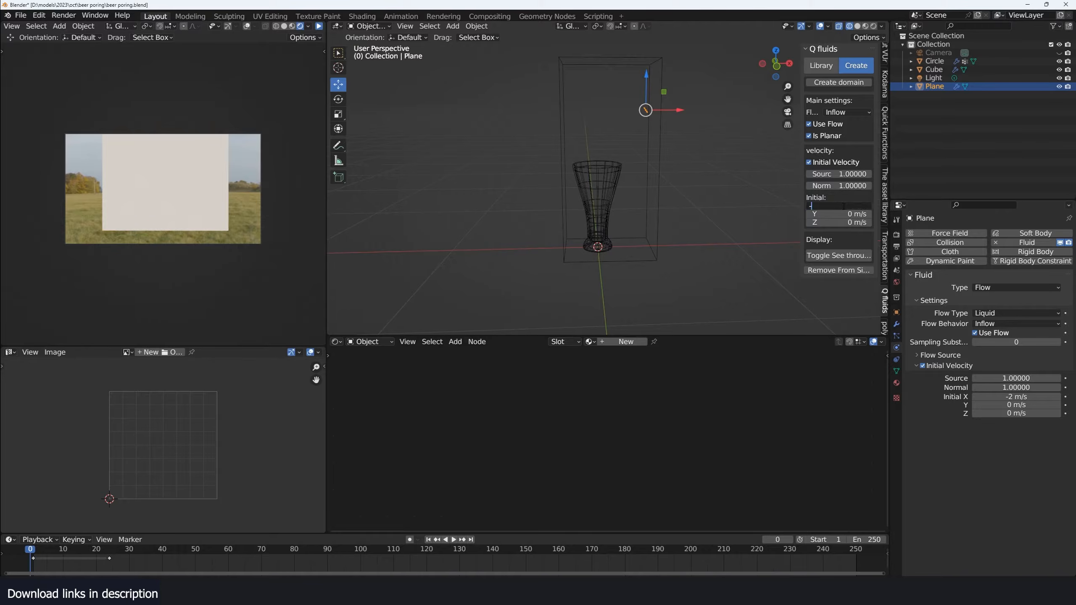
key("Return")
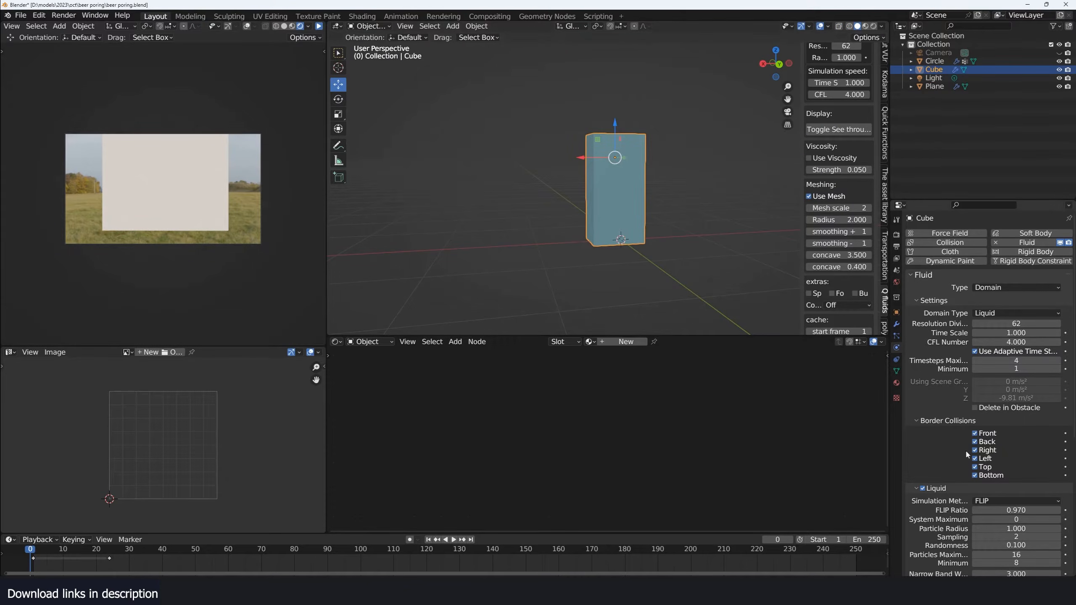
Expand the liquid domain's mesh settings and play the simulation to inspect the meshed liquid entering the glass
scroll(952, 380, "down", 8)
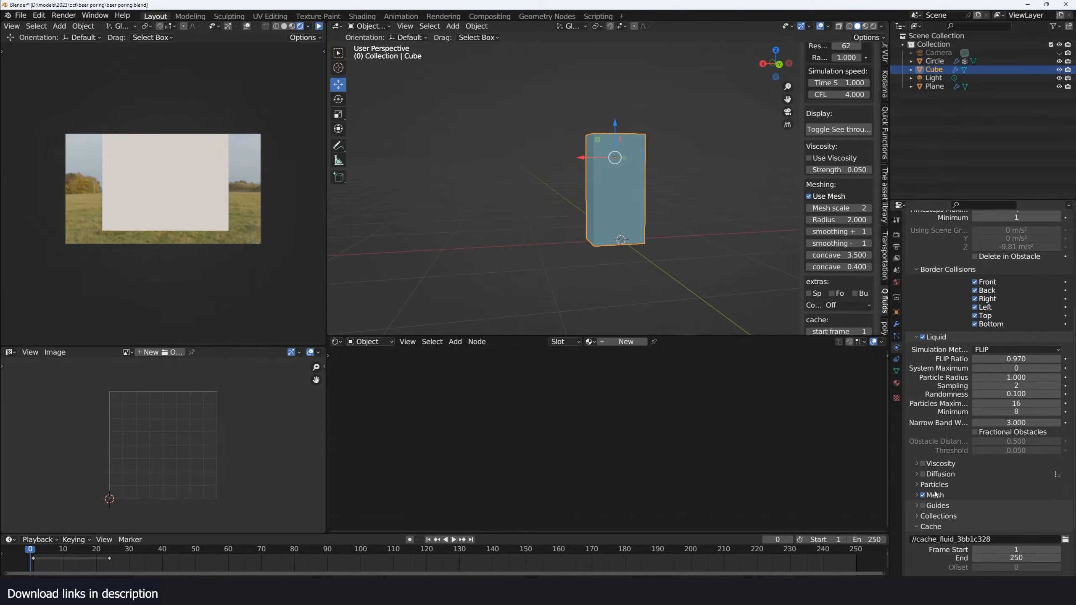
left_click(917, 495)
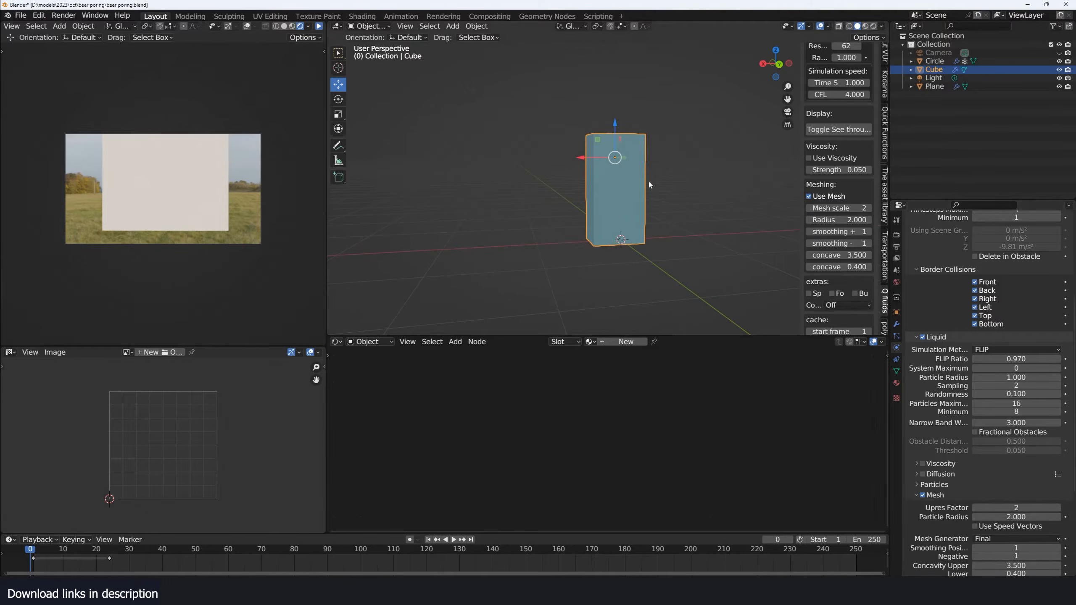
key("space")
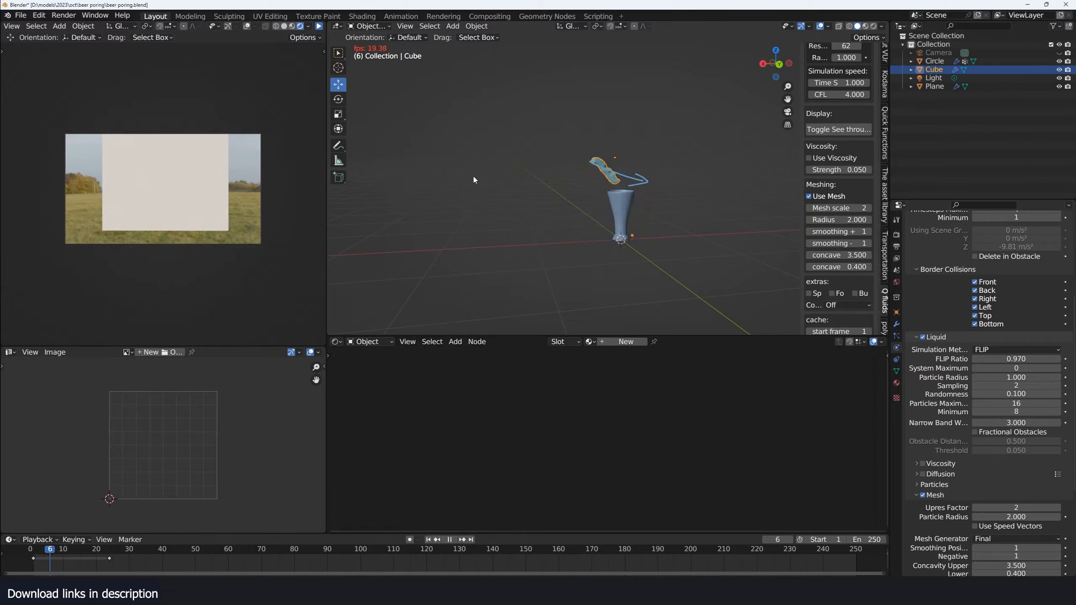
middle_click_drag(574, 181, 596, 275)
scroll(572, 221, "up", 4)
Set the drinking glass's origin to its geometry using the median center
left_click(544, 205)
middle_click_drag(543, 203, 548, 128)
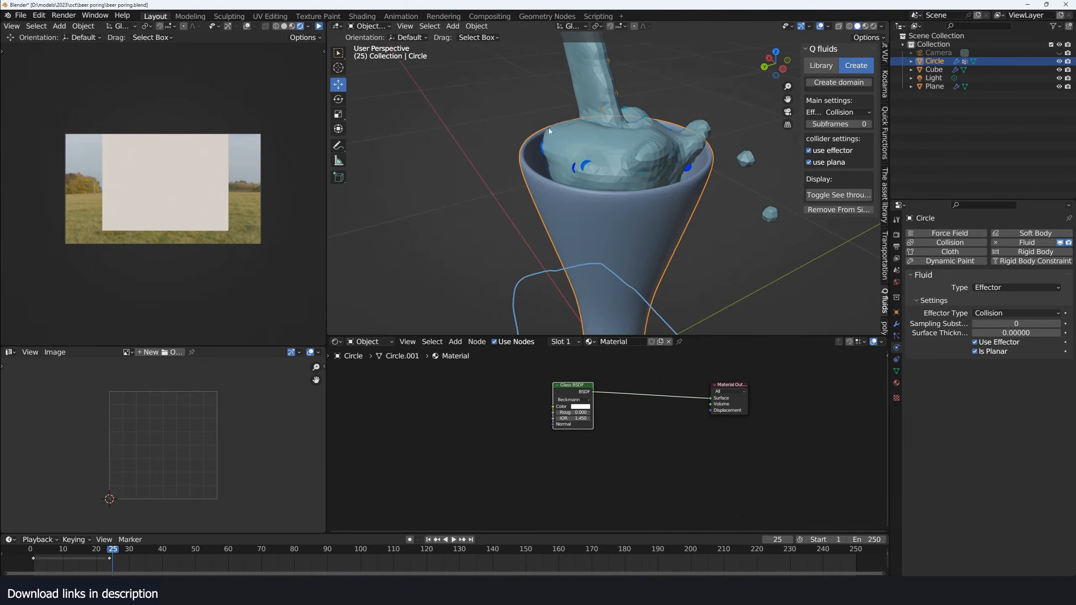
right_click(611, 177)
mouse_move(547, 209)
left_click(687, 217)
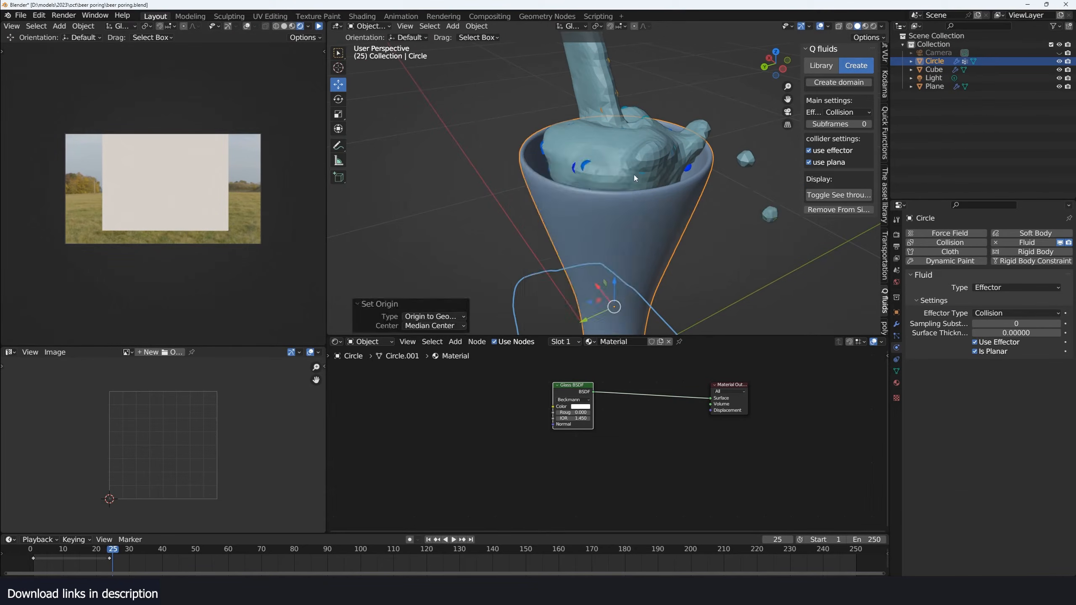
Select the liquid domain and set its resolution divisions to 120
middle_click_drag(634, 175, 598, 169)
left_click(598, 169)
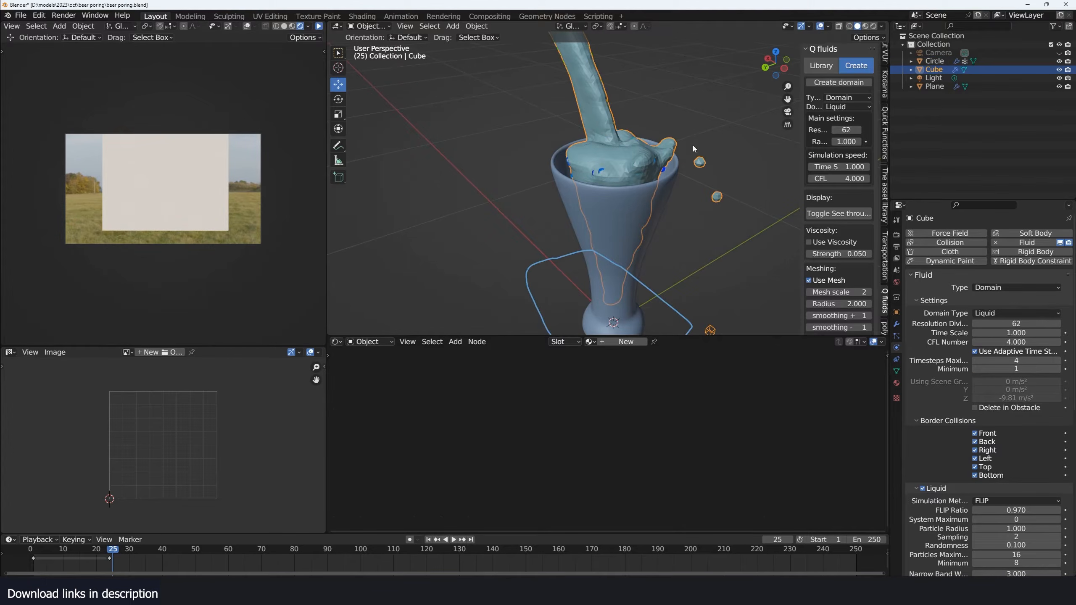
left_click(843, 130)
type("120")
key("Return")
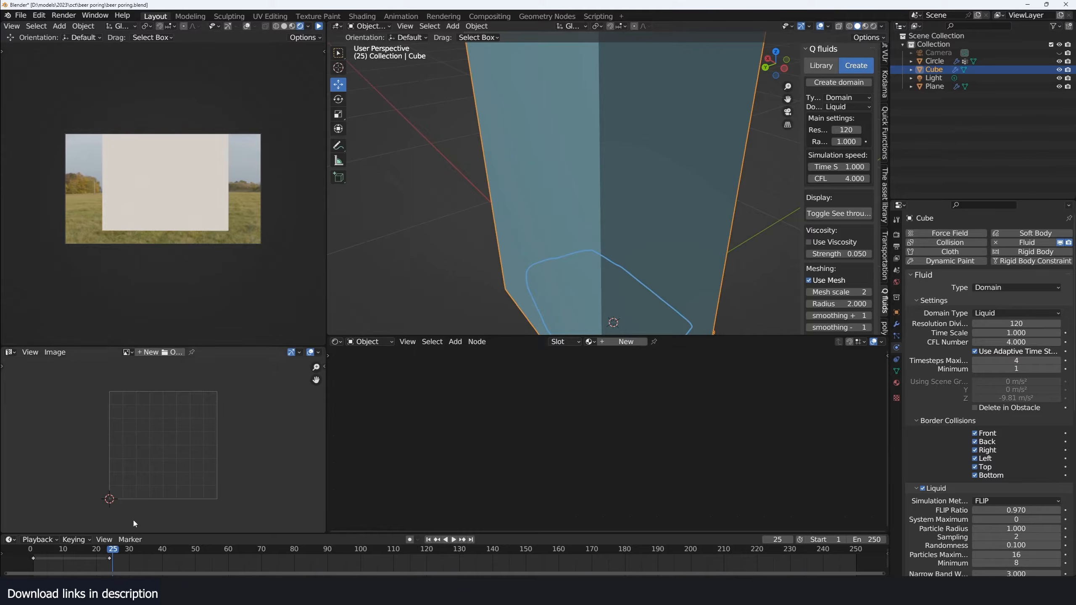
Replay the higher-resolution simulation from the start and find the frame where the glass is full
left_click(30, 550)
key("space")
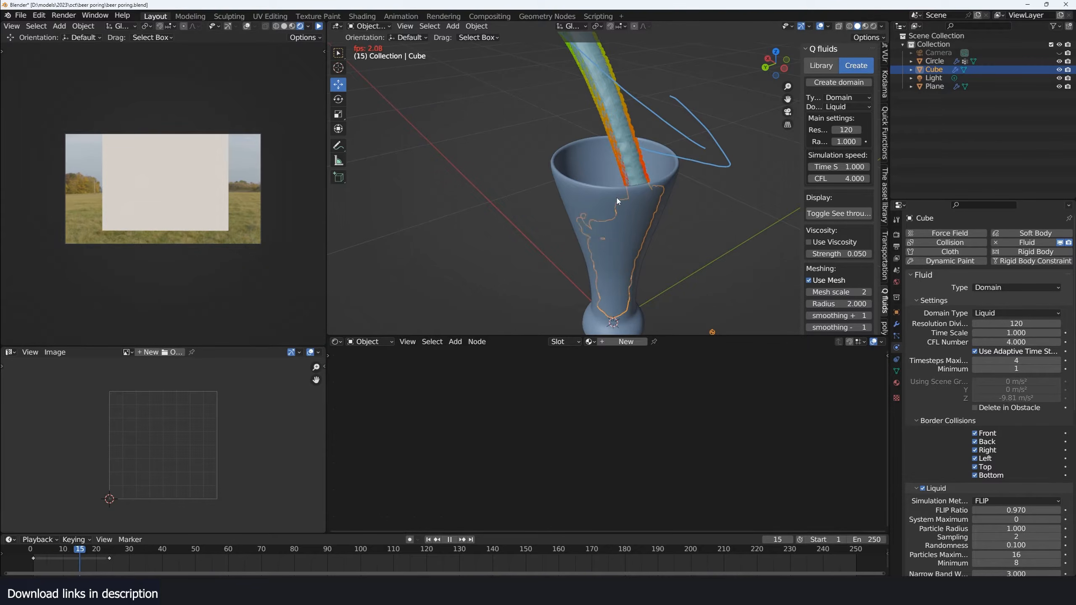
key("space")
middle_click_drag(618, 198, 631, 227)
scroll(628, 215, "down", 3)
key("space")
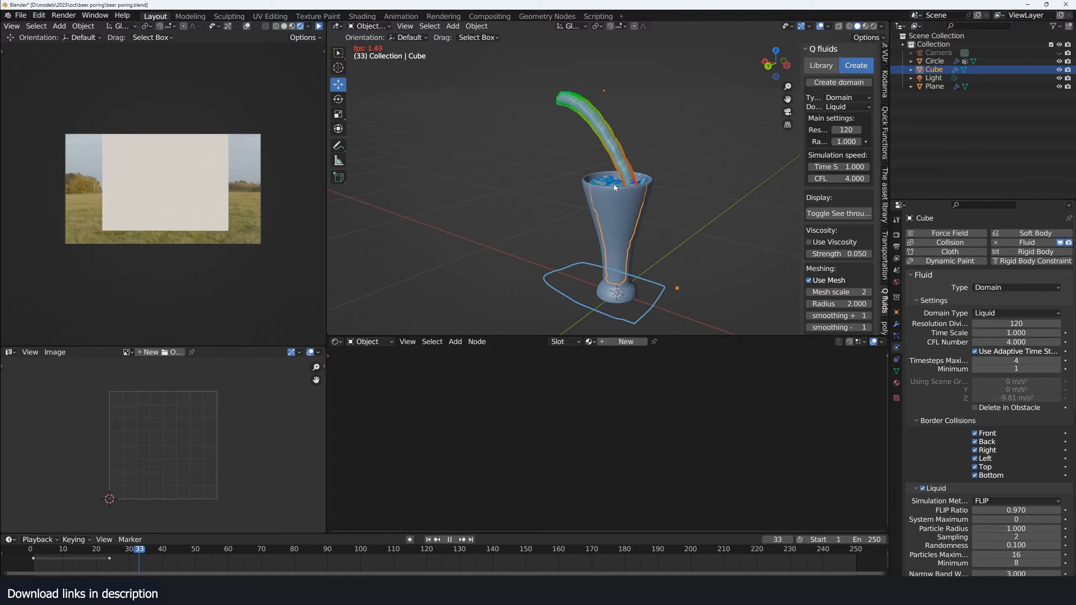
key("space")
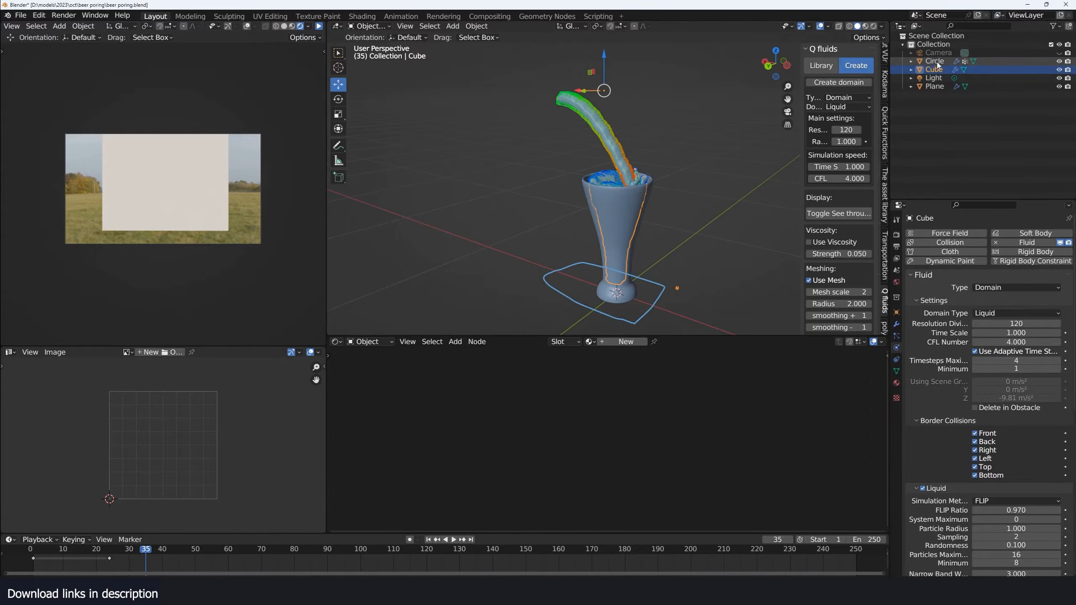
Keyframe the inflow plane's Use Flow option on at frame 35 and off at frame 36
left_click(934, 87)
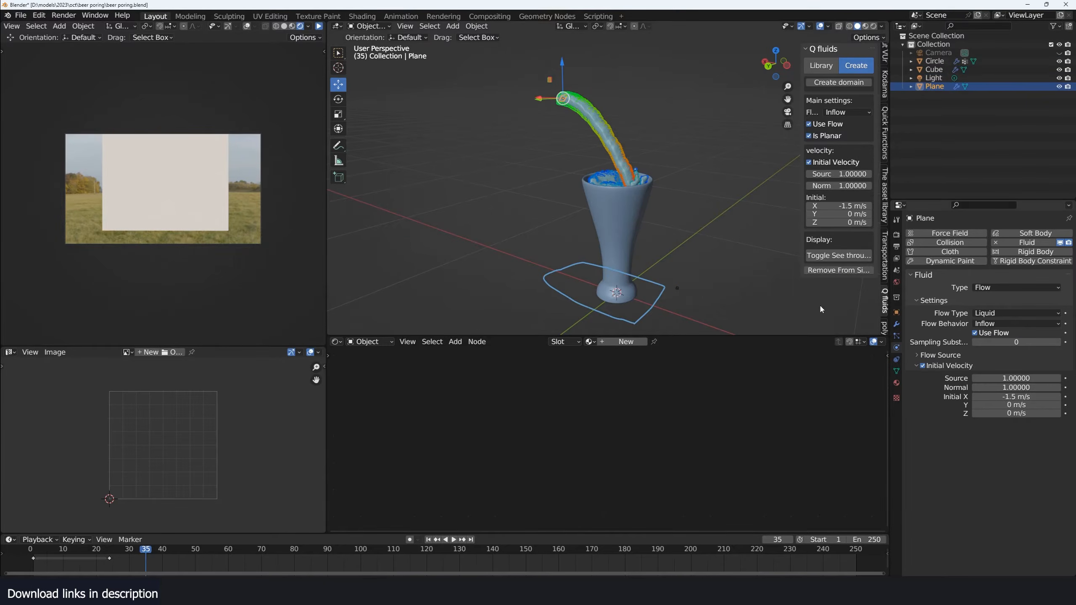
left_click(1065, 333)
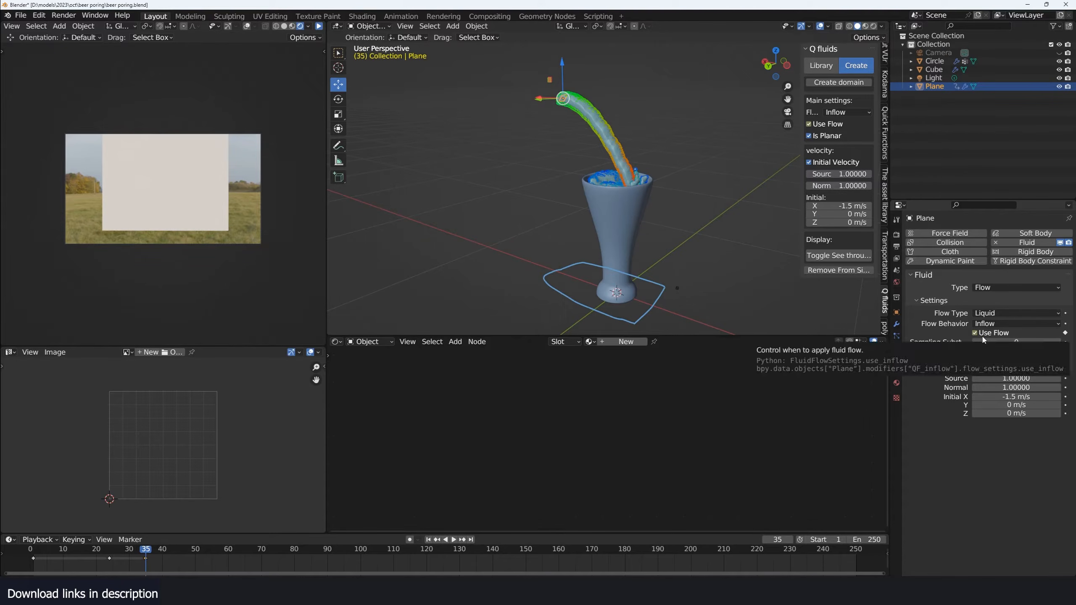
key("Right")
key("i")
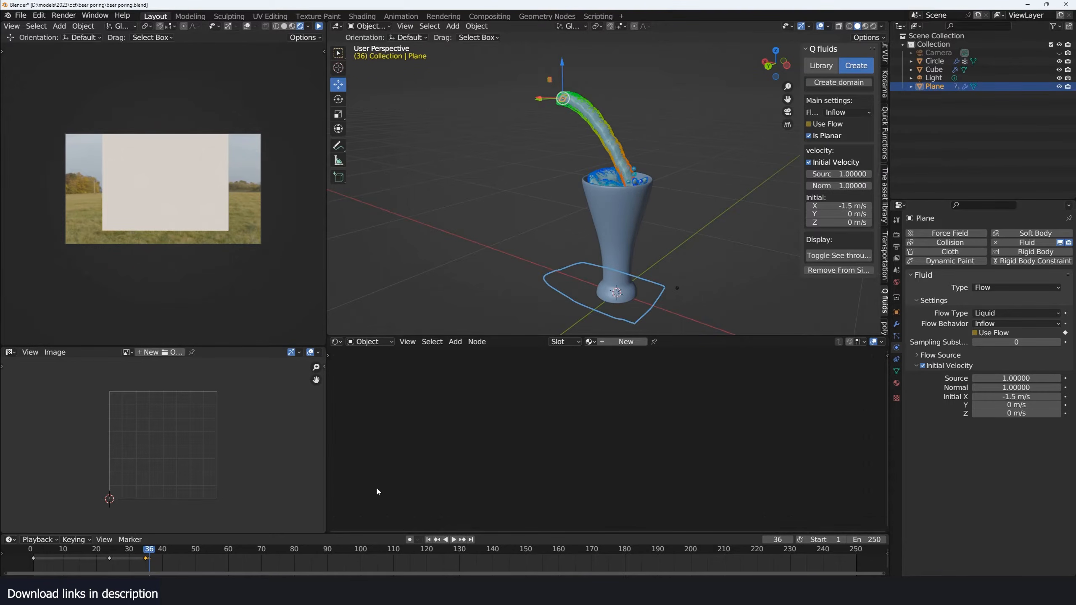
Play the simulation from the start twice and check how the liquid behaves after the flow stops
key("shift+Left")
key("space")
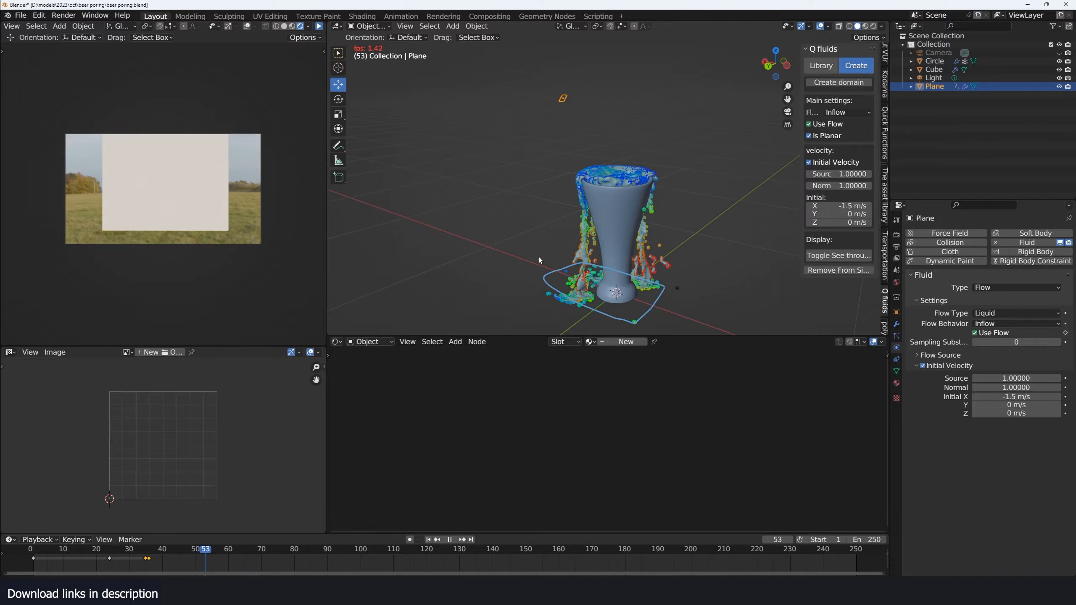
middle_click_drag(539, 260, 698, 266)
left_click(26, 559)
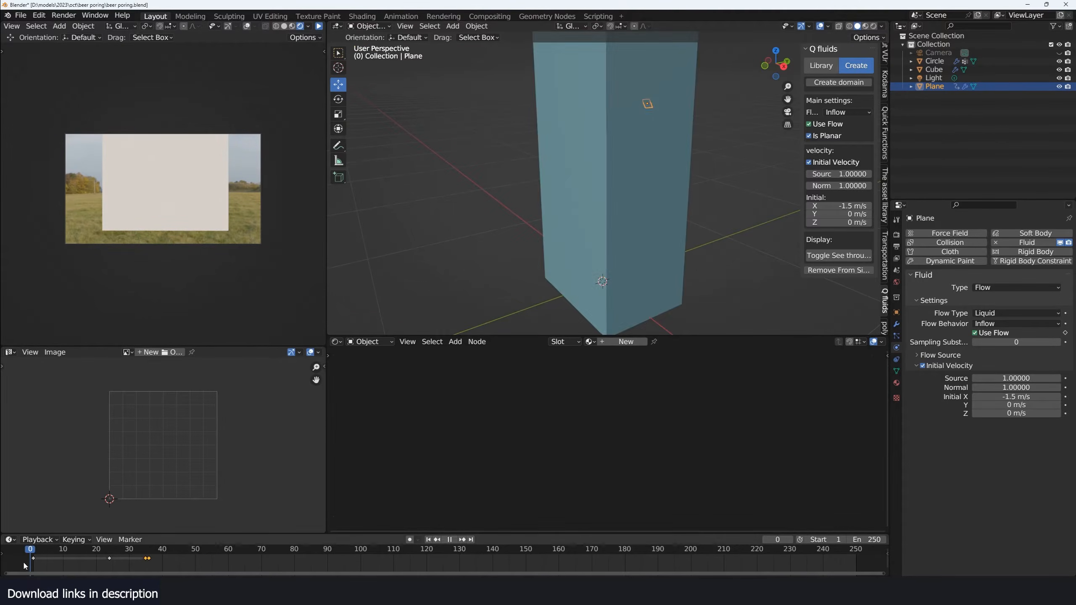
key("space")
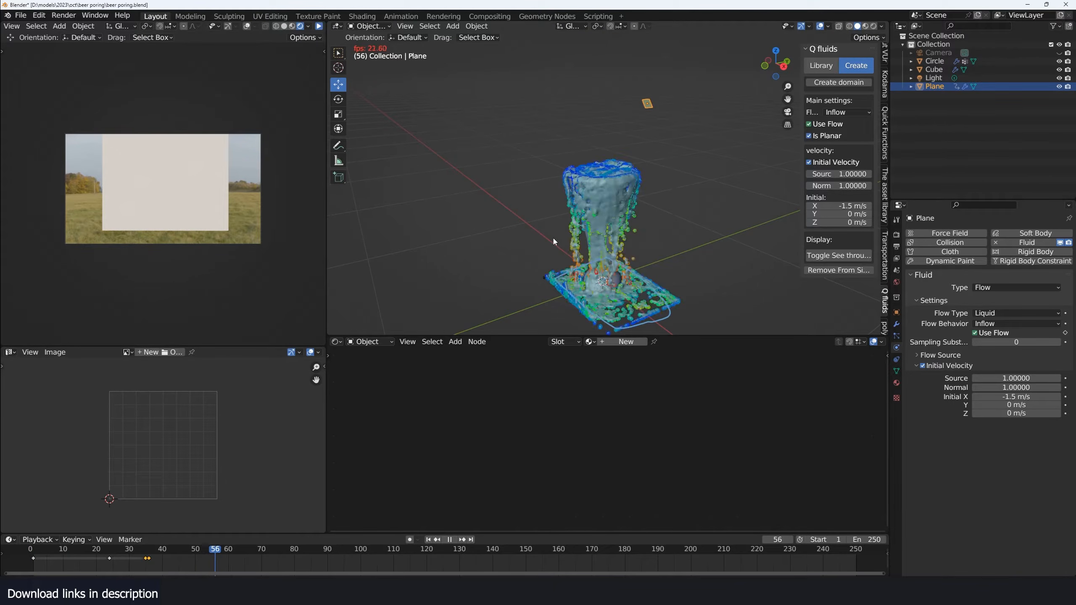
key("space")
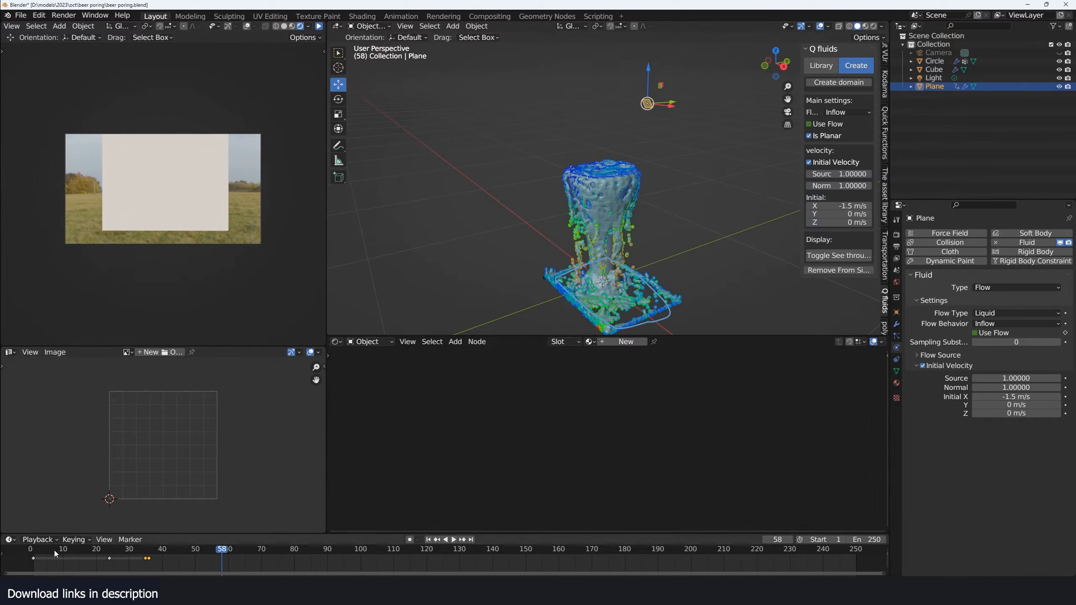
Replay the simulation, stop on frame 51 with the liquid domain selected, and resume the rendered preview
key("shift+Left")
key("space")
middle_click_drag(611, 233, 521, 212)
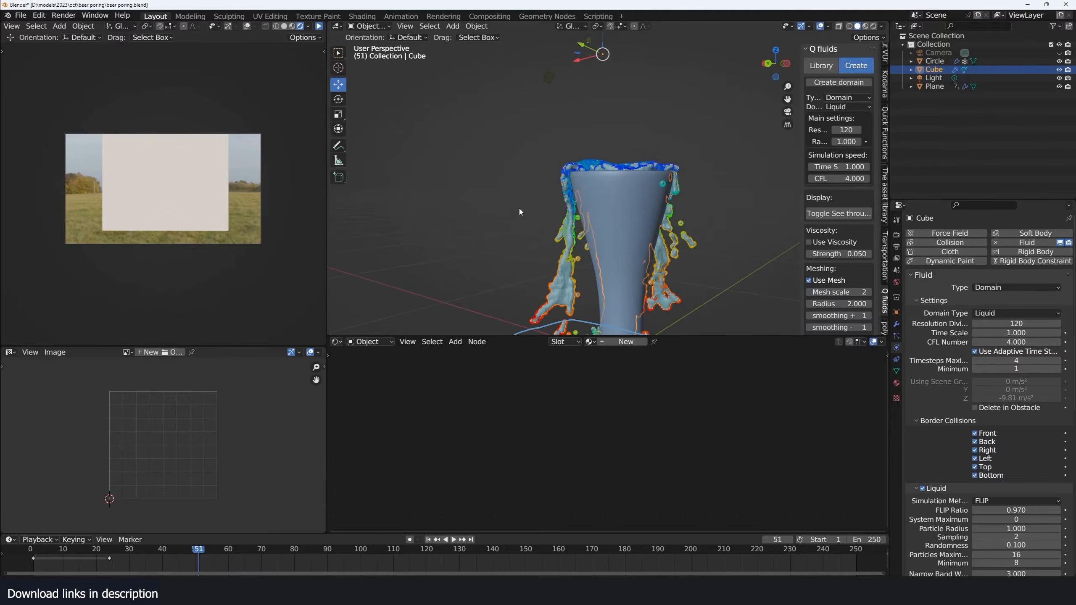
left_click(319, 26)
scroll(592, 189, "up", 2)
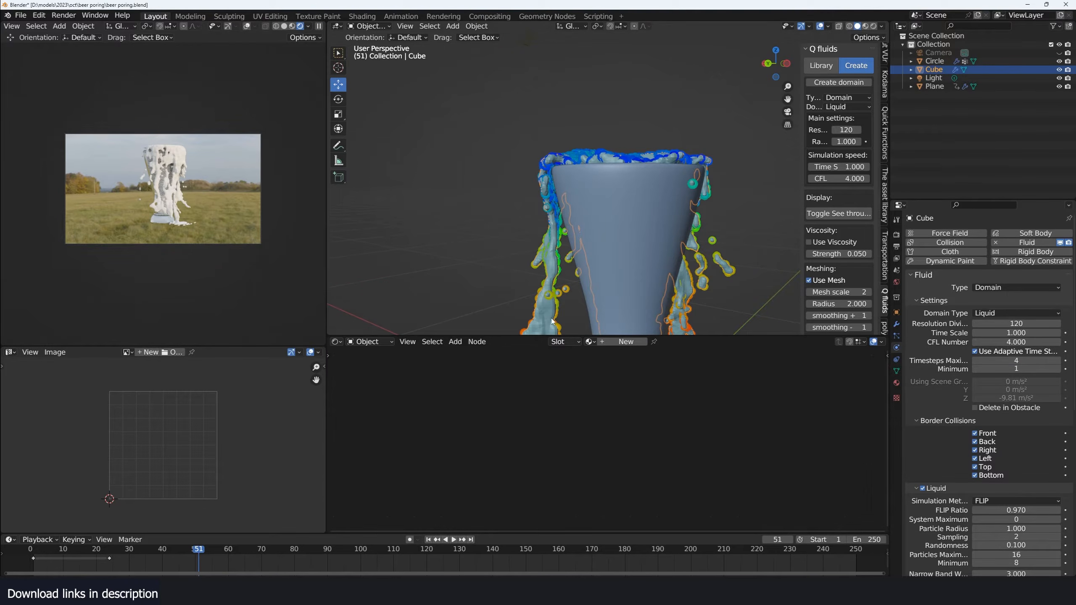
Give the liquid domain a new material, replacing the Principled BSDF with a Glass BSDF tinted light orange
left_click(623, 342)
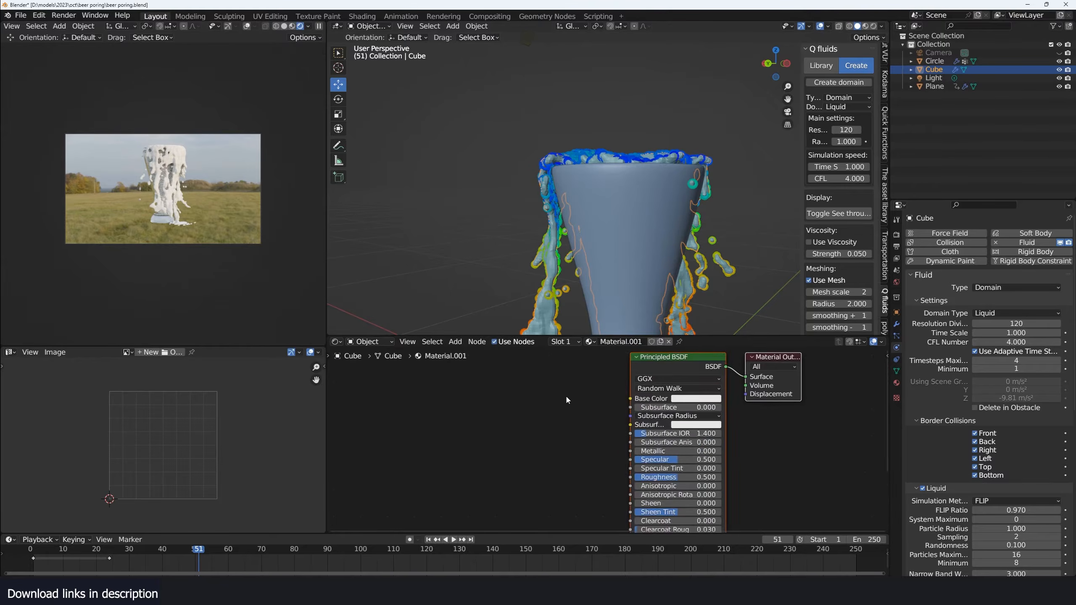
left_click(678, 357)
key("x")
key("shift+a")
left_click(613, 368)
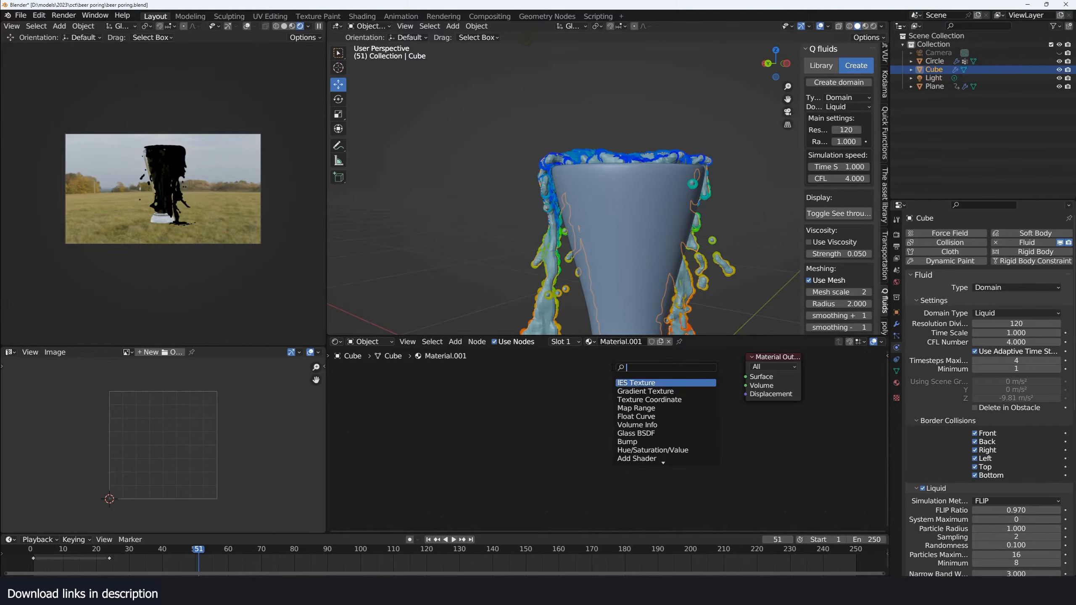
type("glas")
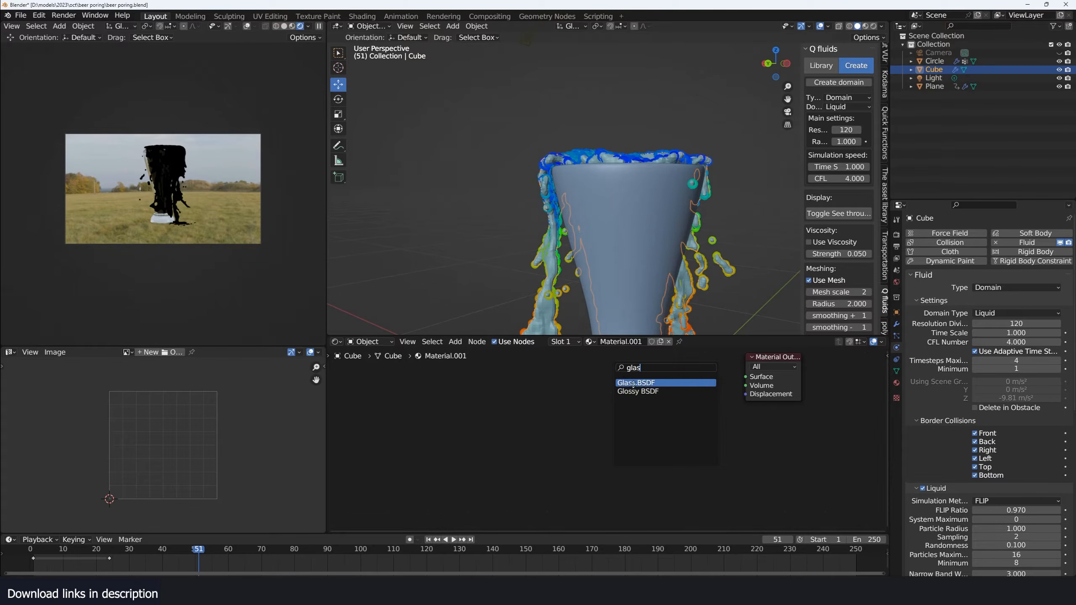
left_click(633, 383)
scroll(593, 417, "up", 3)
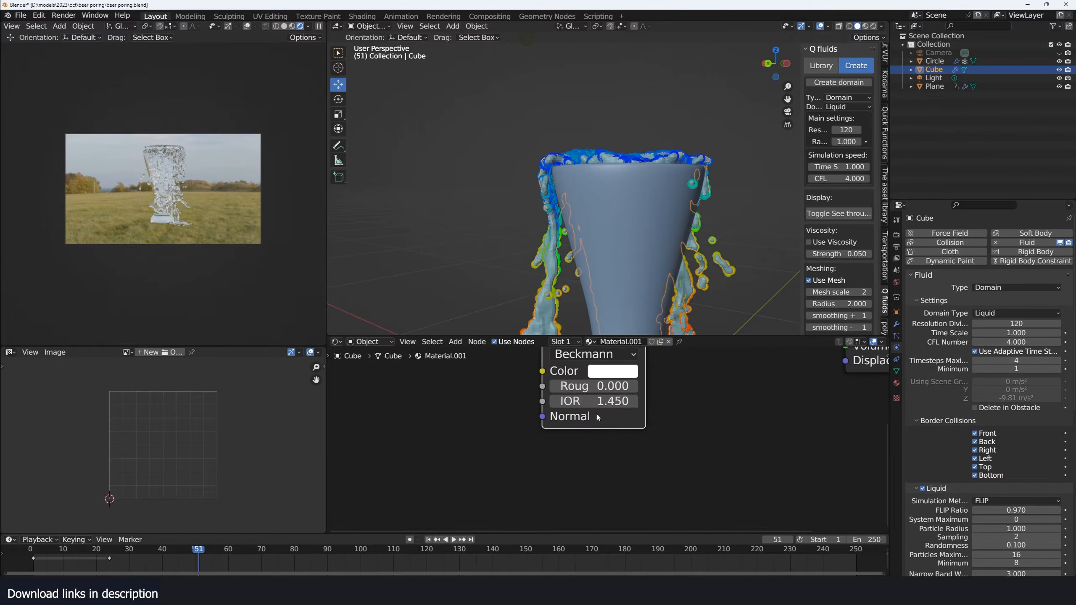
left_click(621, 415)
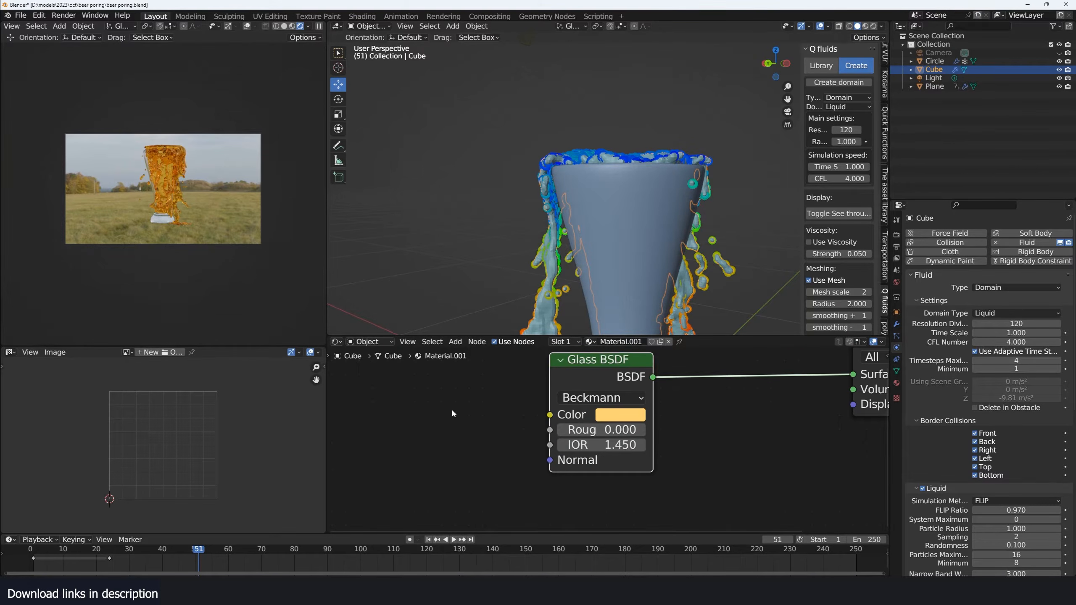
Add a Volume Absorption node to the liquid's material, connect it to the Volume output, and set an orange color with density 17.600
scroll(451, 409, "down", 2)
key("shift+a")
type("abs")
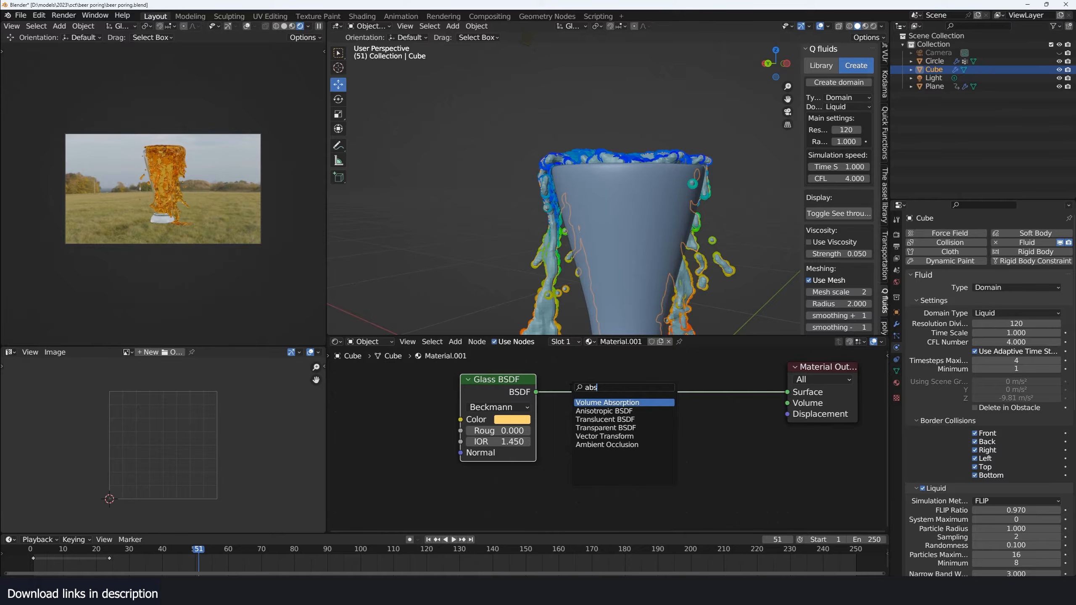
left_click(590, 401)
left_click(590, 415)
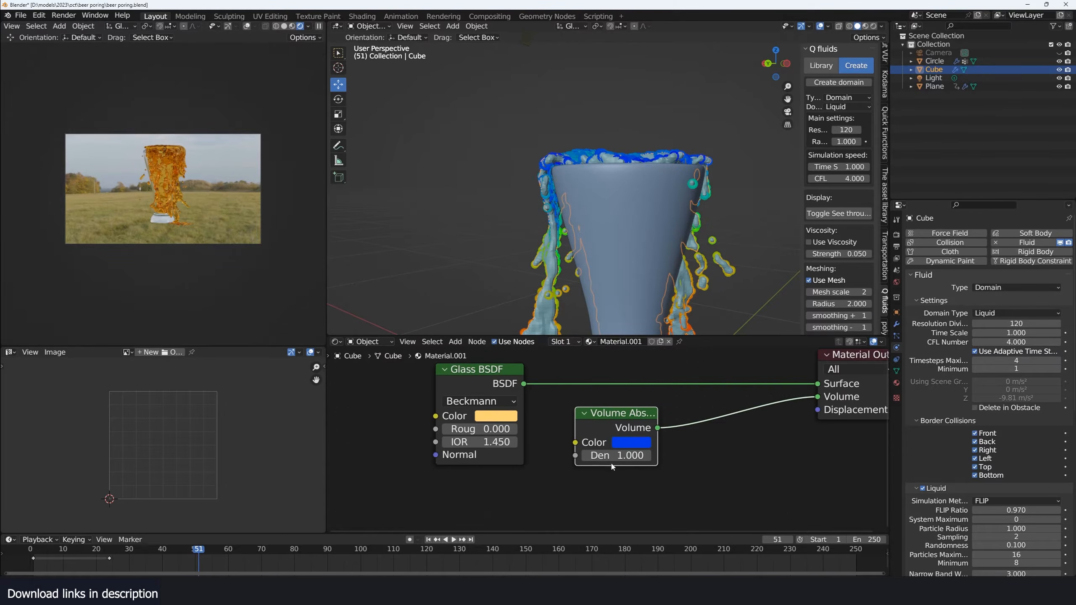
mouse_move(617, 457)
left_mouse_down()
mouse_move(632, 456)
mouse_move(613, 455)
left_mouse_up()
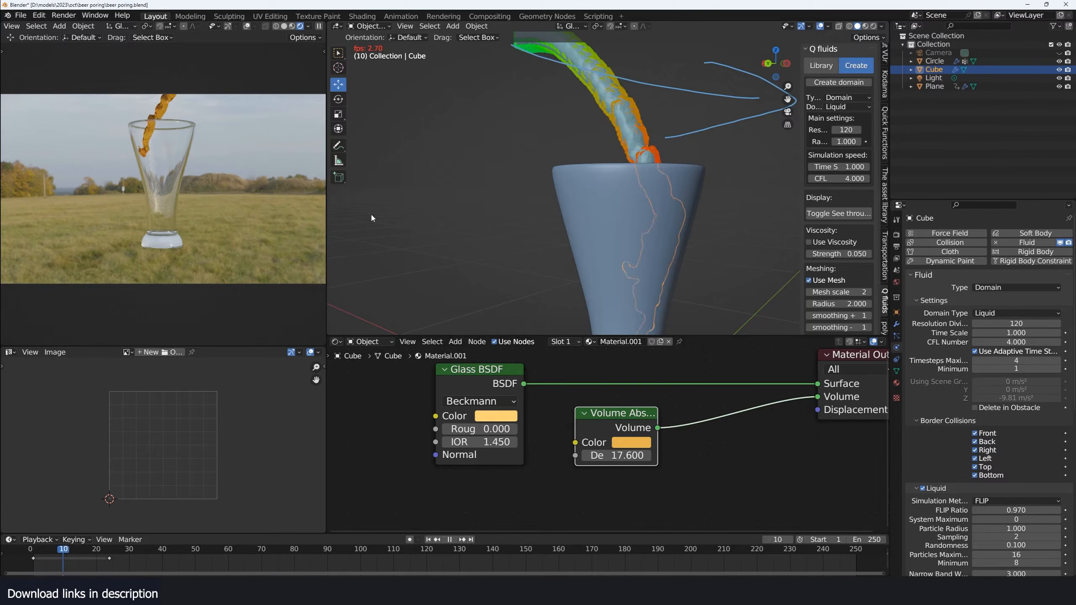
Play the pouring simulation and pause at frame 31 to examine the liquid stream and the filling inside the glass
key("space")
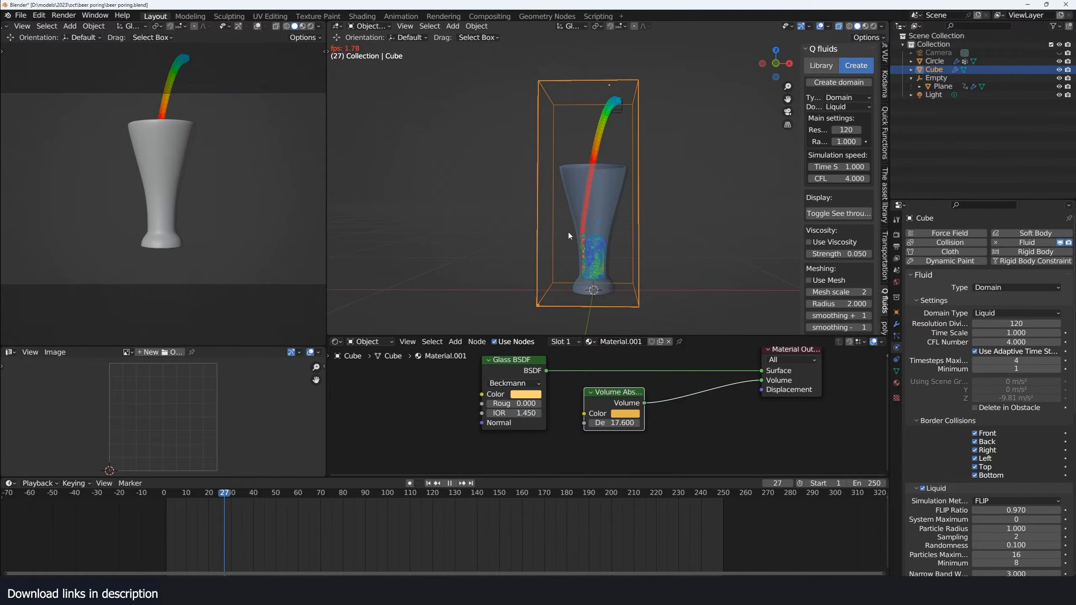
key("space")
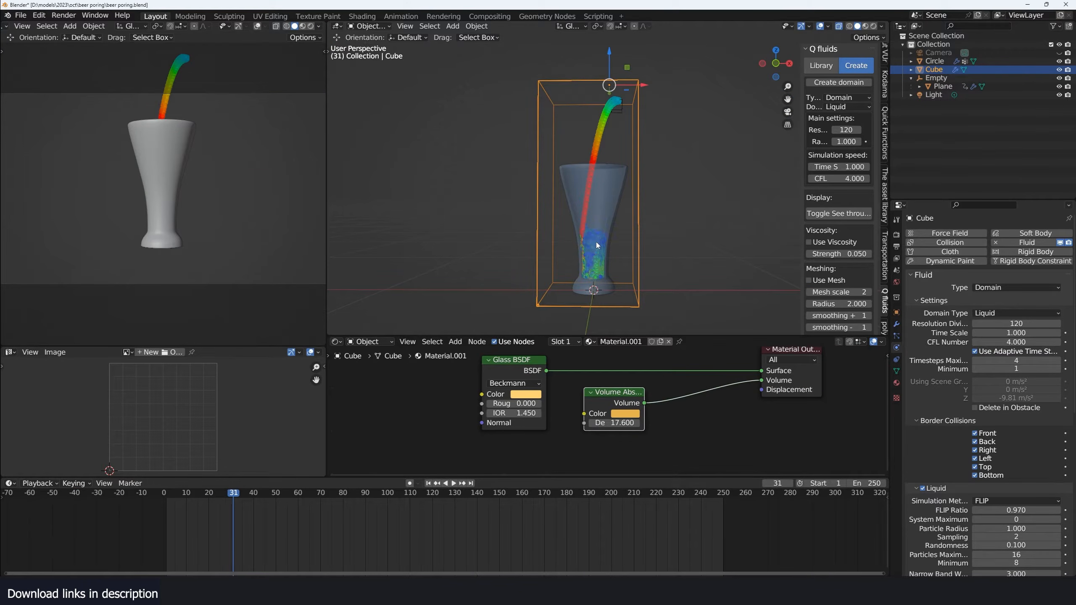
mouse_move(596, 243)
middle_mouse_down()
mouse_move(590, 250)
mouse_move(588, 237)
middle_mouse_up()
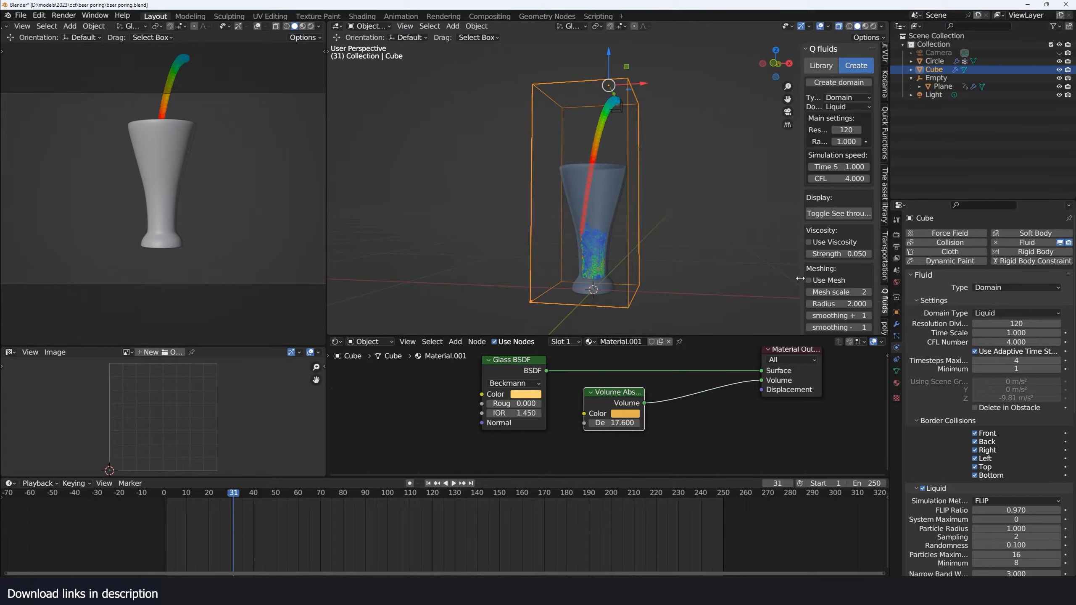
Enable Use Mesh for the liquid domain and set both positive and negative mesh smoothing to 3
scroll(808, 293, "down", 3)
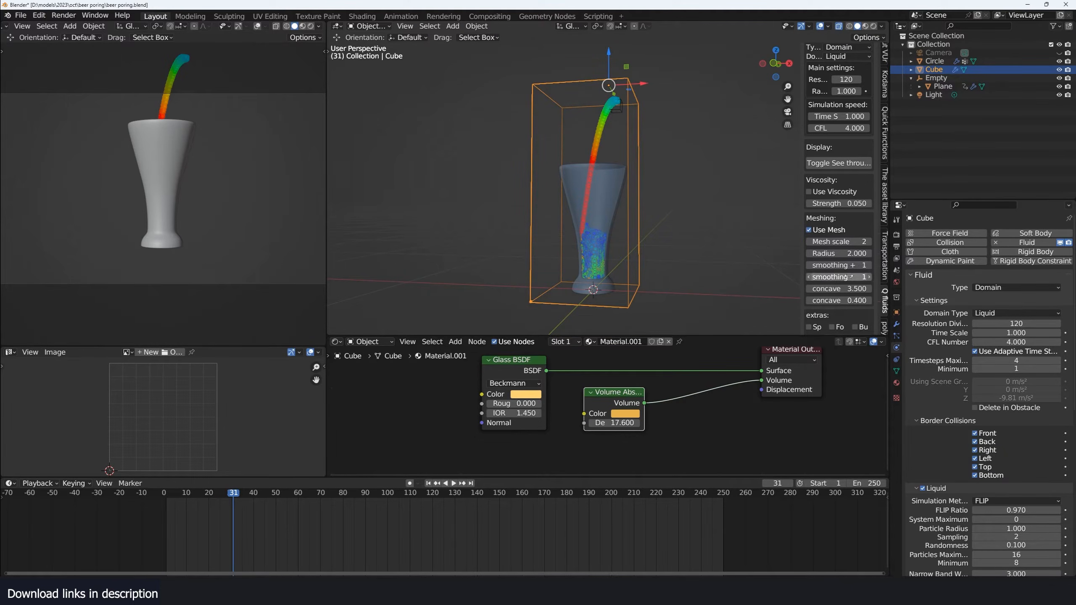
left_click_drag(851, 269, 851, 277)
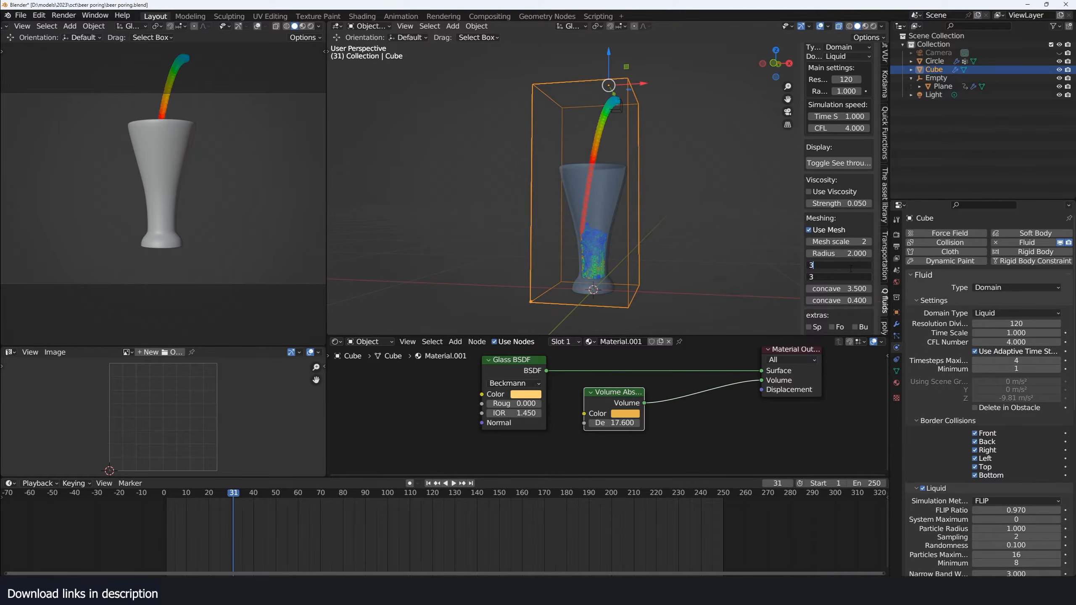
type("3")
key("Return")
scroll(851, 271, "down", 5)
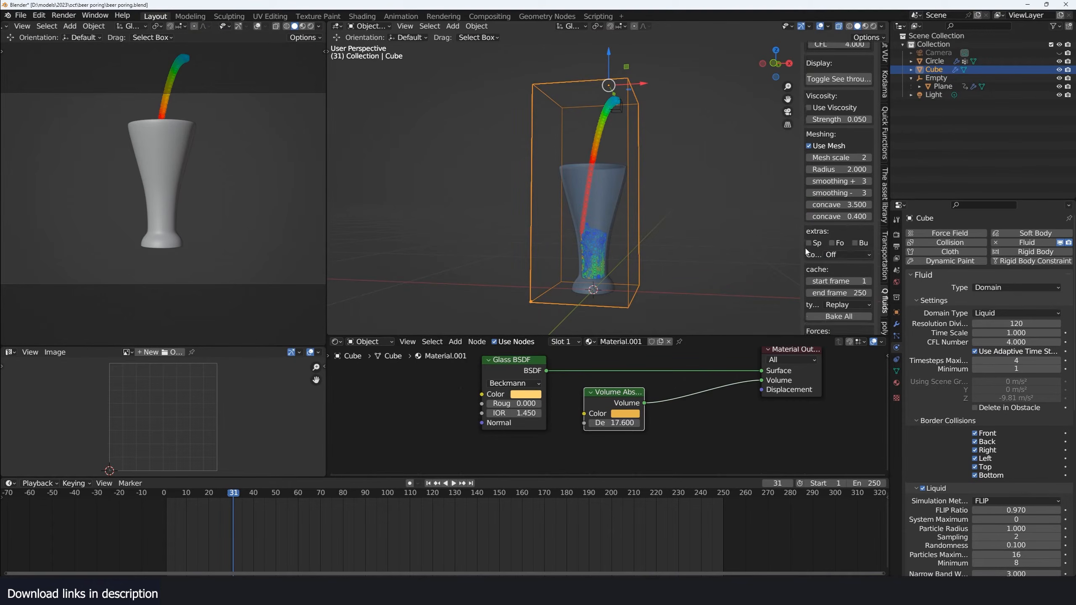
Widen the Q fluids sidebar and enable bubble particles for the liquid domain
left_click_drag(799, 249, 783, 250)
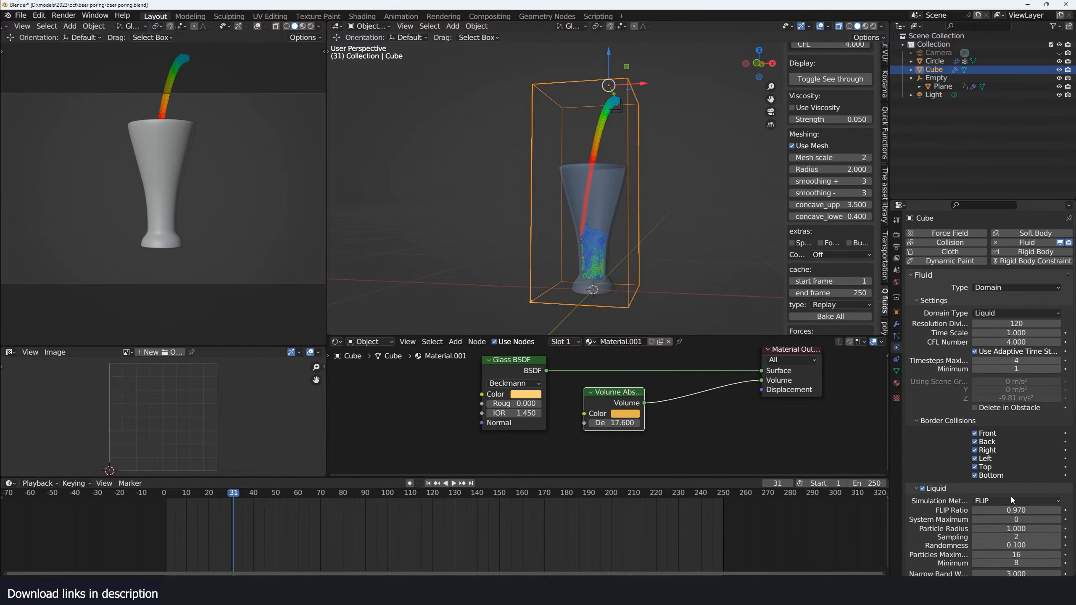
scroll(954, 382, "down", 10)
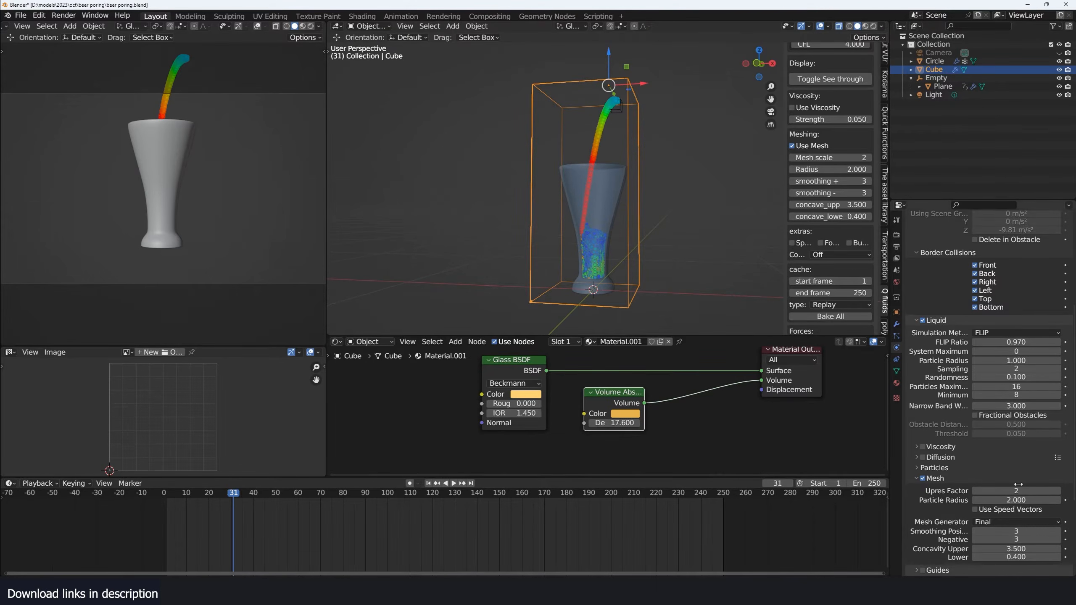
scroll(939, 500, "down", 5)
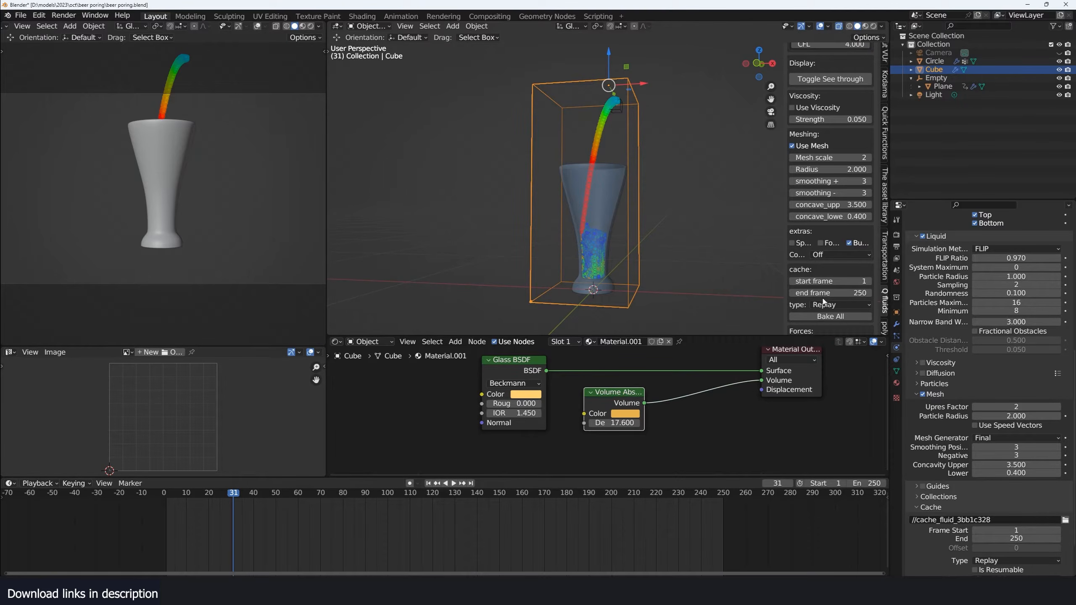
Set the domain's cache end frame to 180 and the cache type to All
scroll(824, 302, "down", 3)
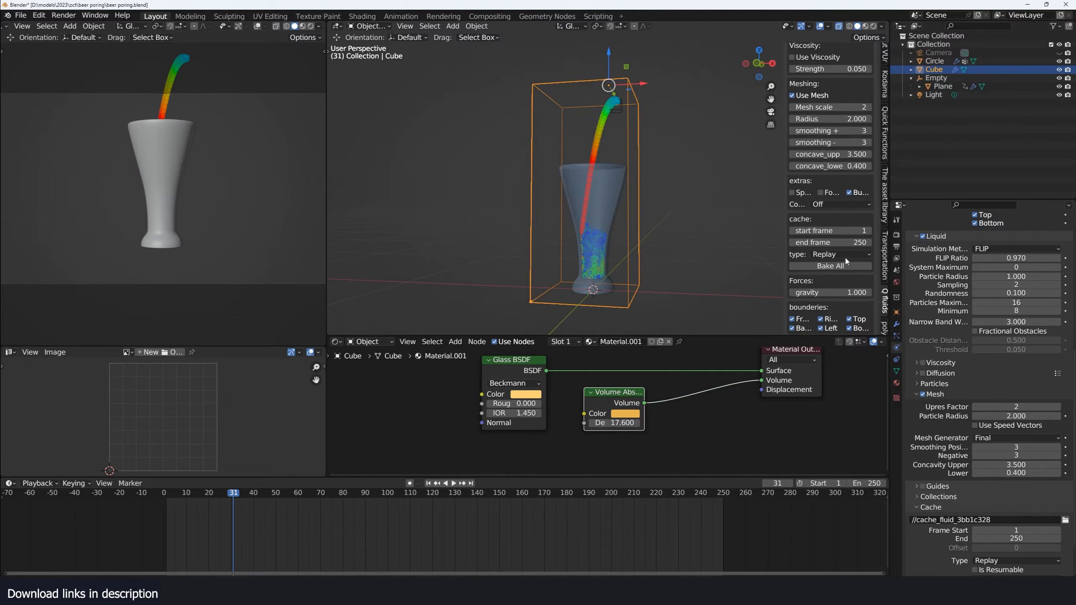
left_click(831, 243)
type("180")
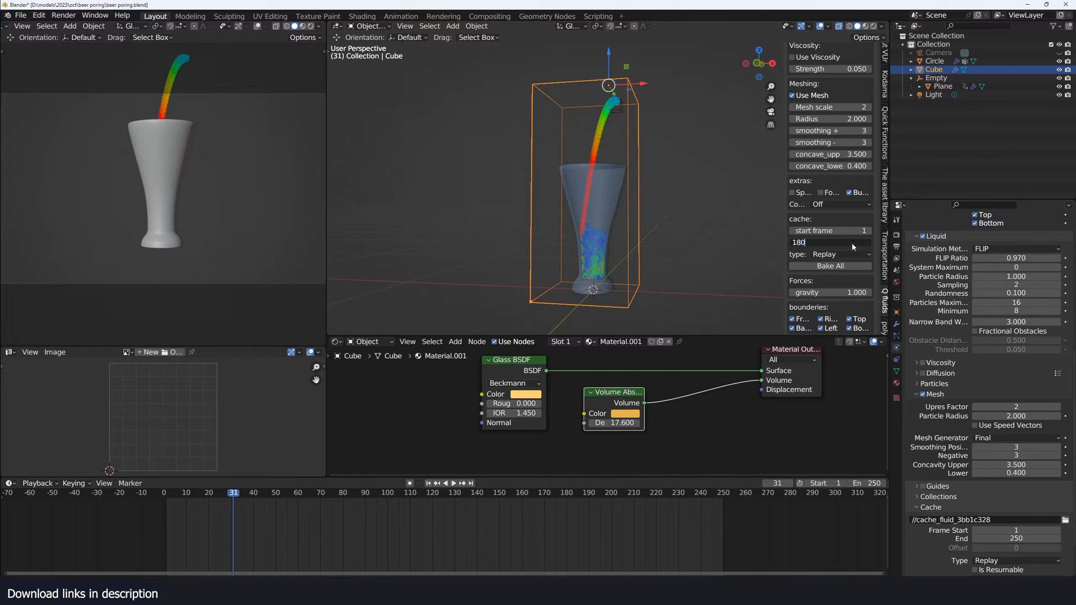
key("Return")
left_click(841, 254)
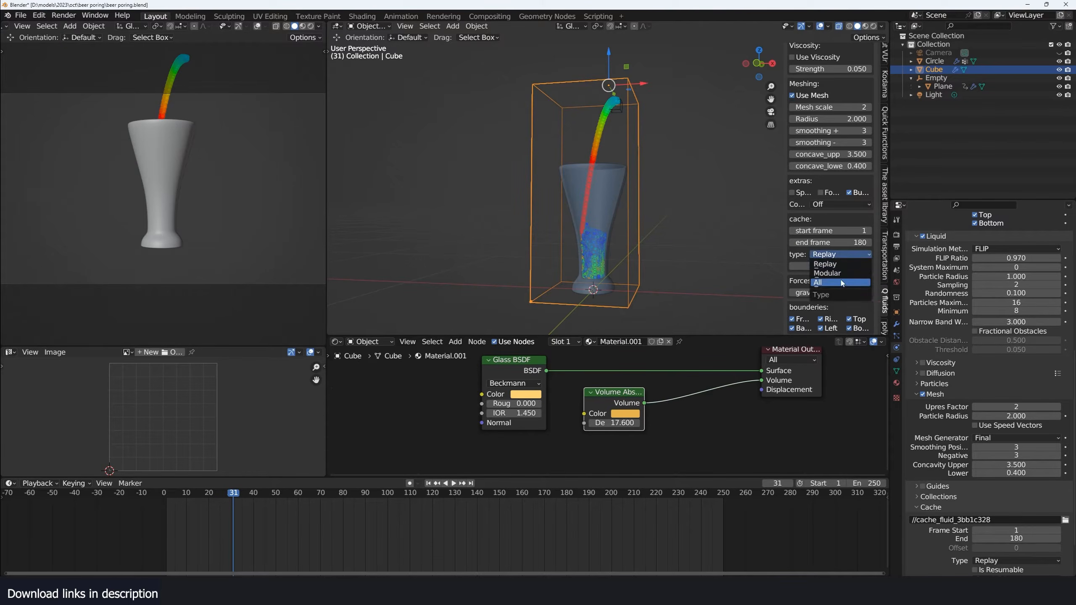
left_click(841, 282)
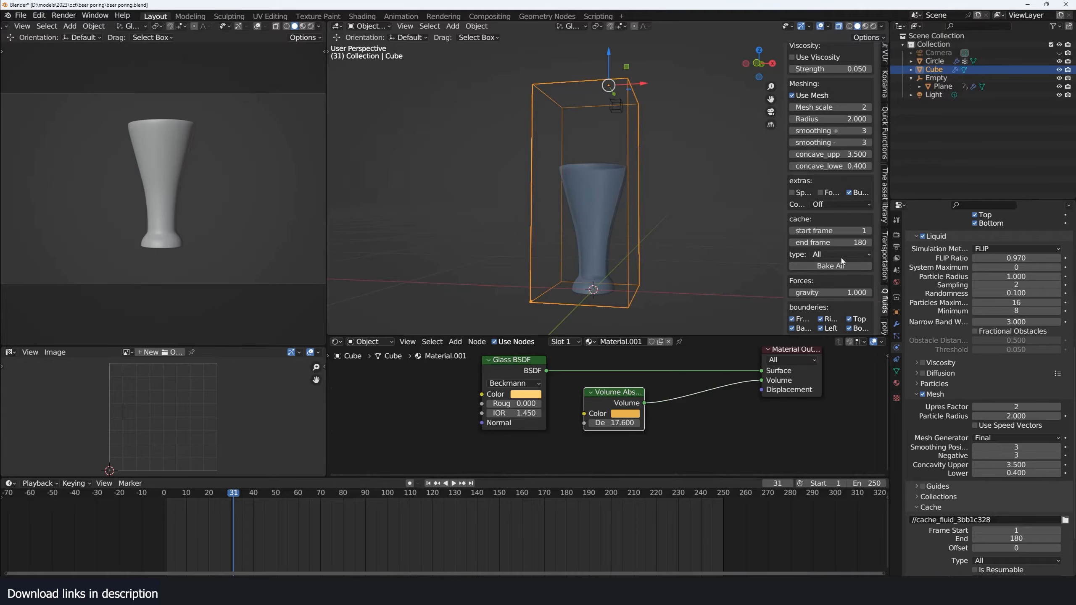
Disable all six border collisions of the liquid domain: front, back, right, left, top and bottom
scroll(849, 285, "down", 1)
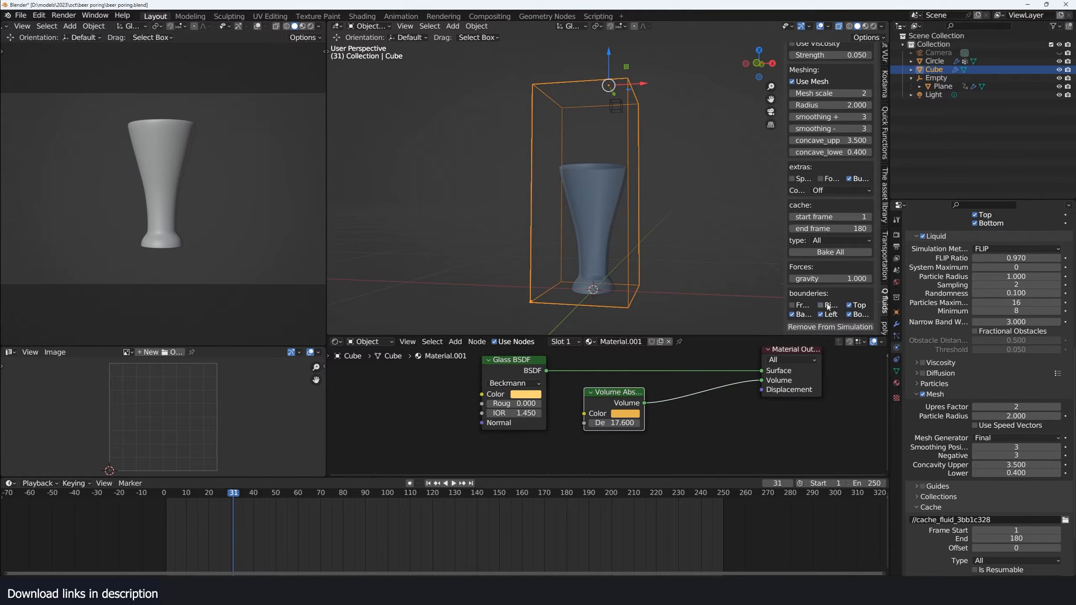
left_click(849, 305)
left_click(849, 314)
scroll(845, 263, "up", 10)
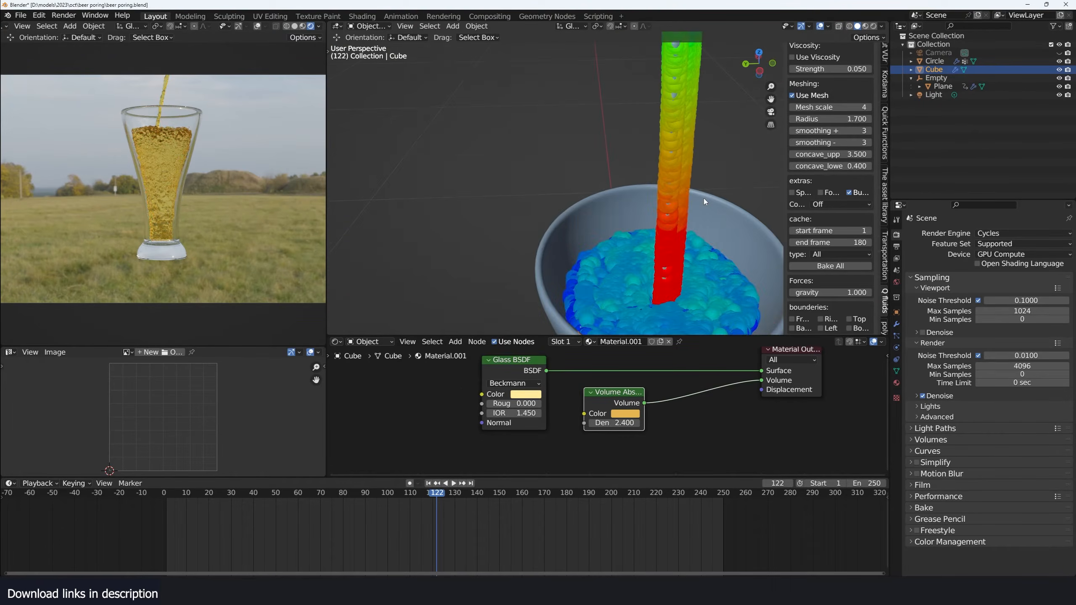
Turn off the liquid particle system's viewport display and hide the glass to expose the liquid mesh
left_click(897, 324)
scroll(647, 161, "down", 4)
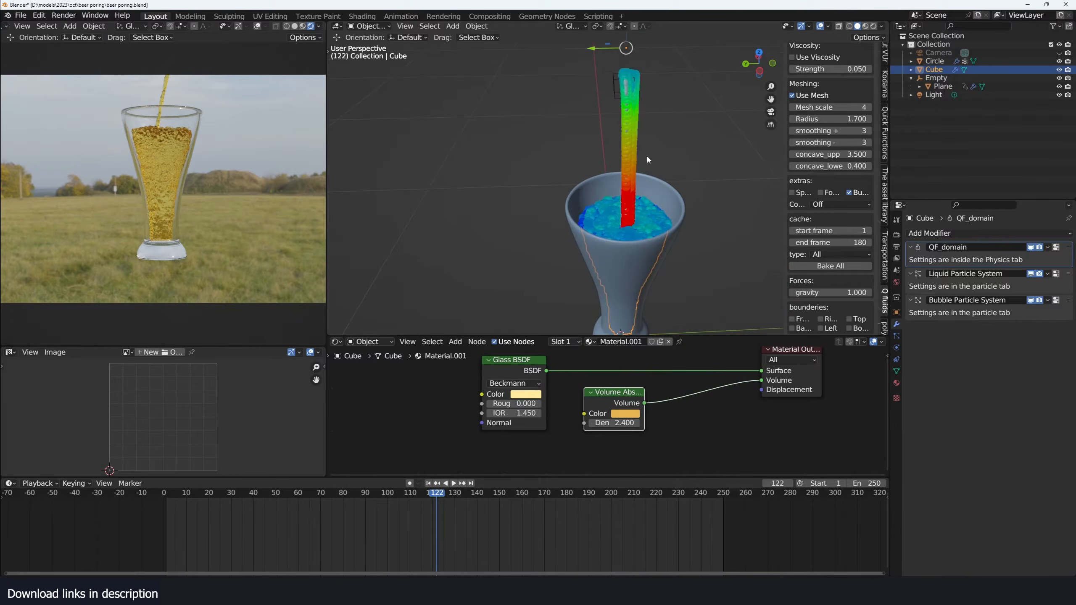
middle_click_drag(646, 158, 611, 146)
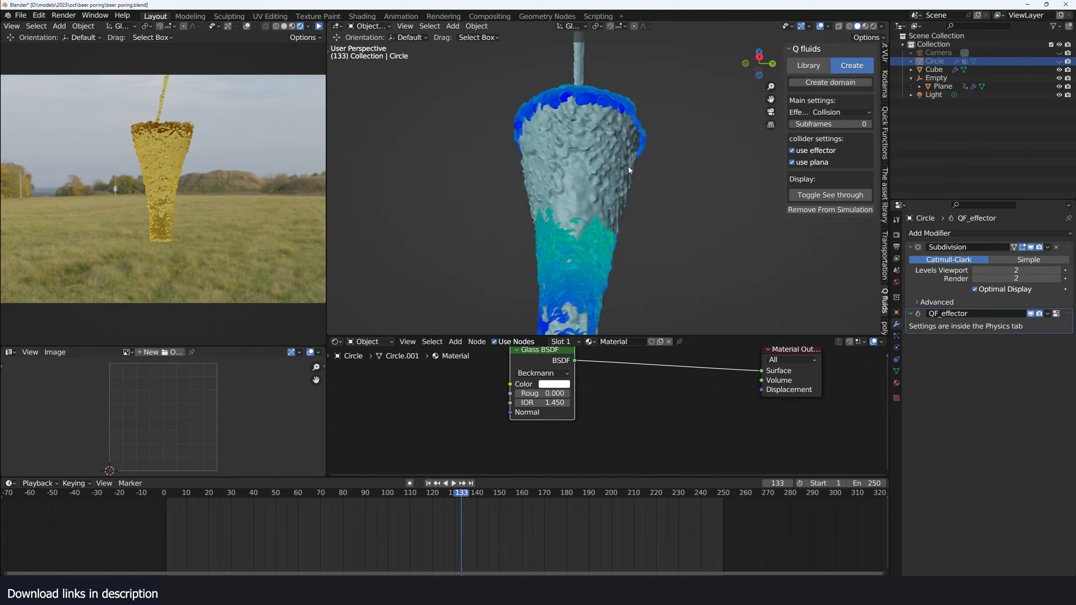
middle_click_drag(630, 169, 613, 204)
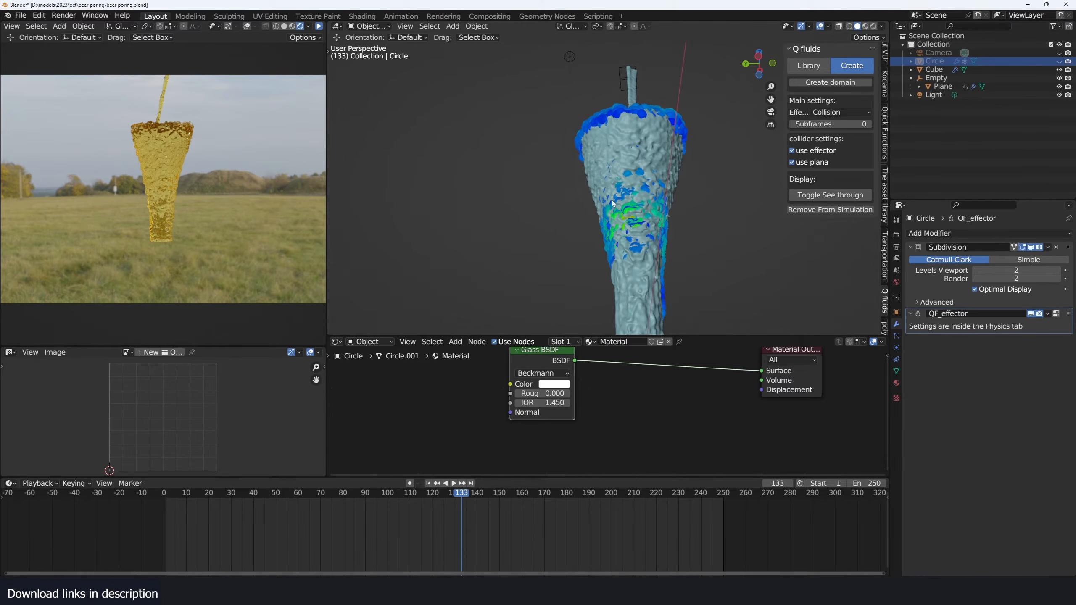
Set the liquid domain's mesh scale to 3, radius to 2.000, concavity upper to 8.000 and lower to 2.000, and cache type to Replay
left_click(629, 140)
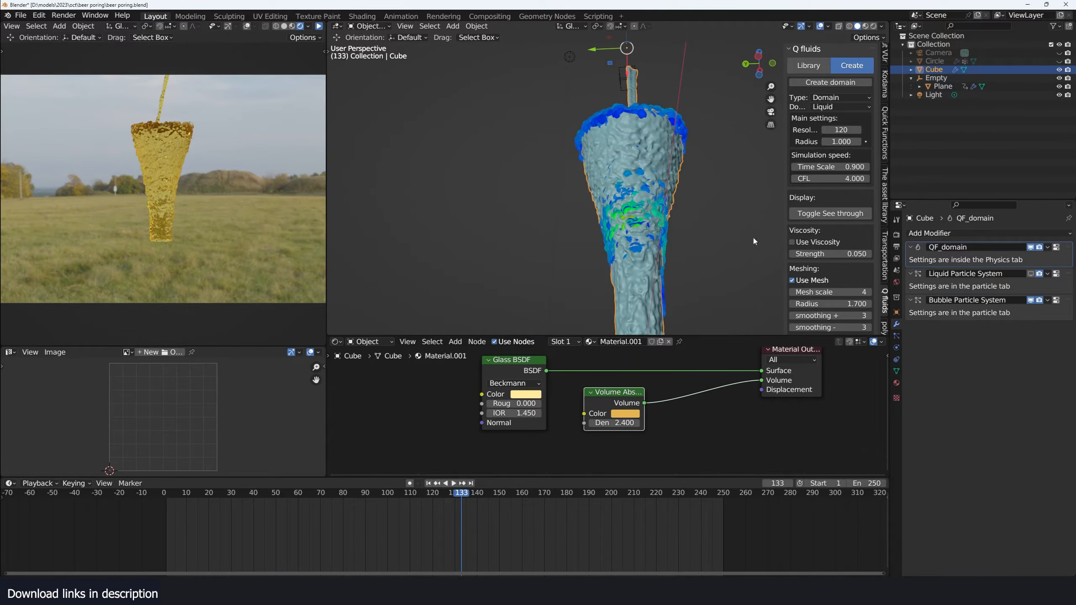
scroll(810, 281, "down", 5)
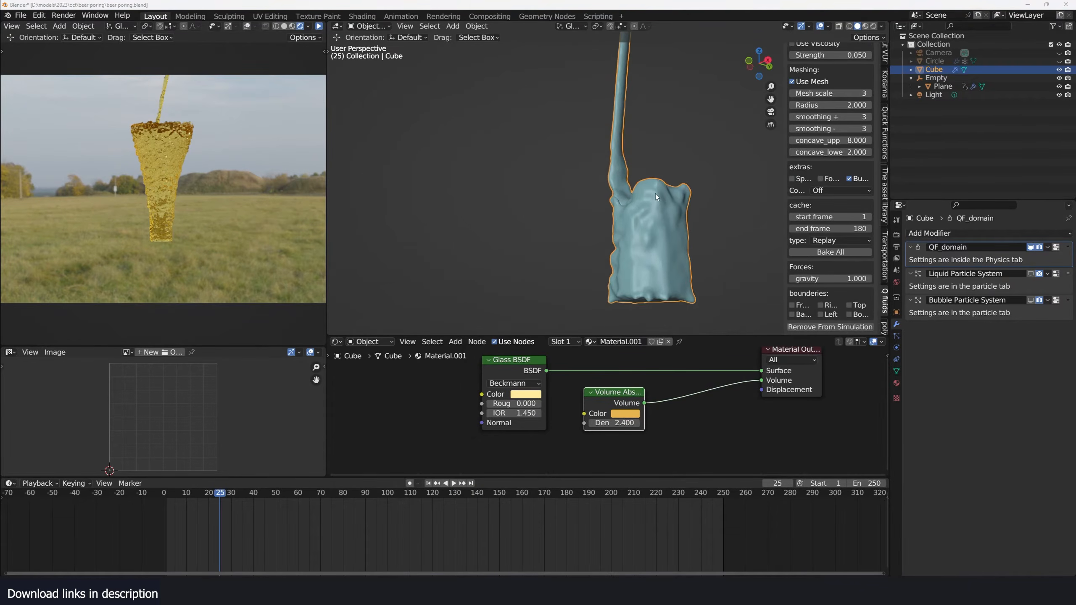
middle_click_drag(657, 175, 569, 182)
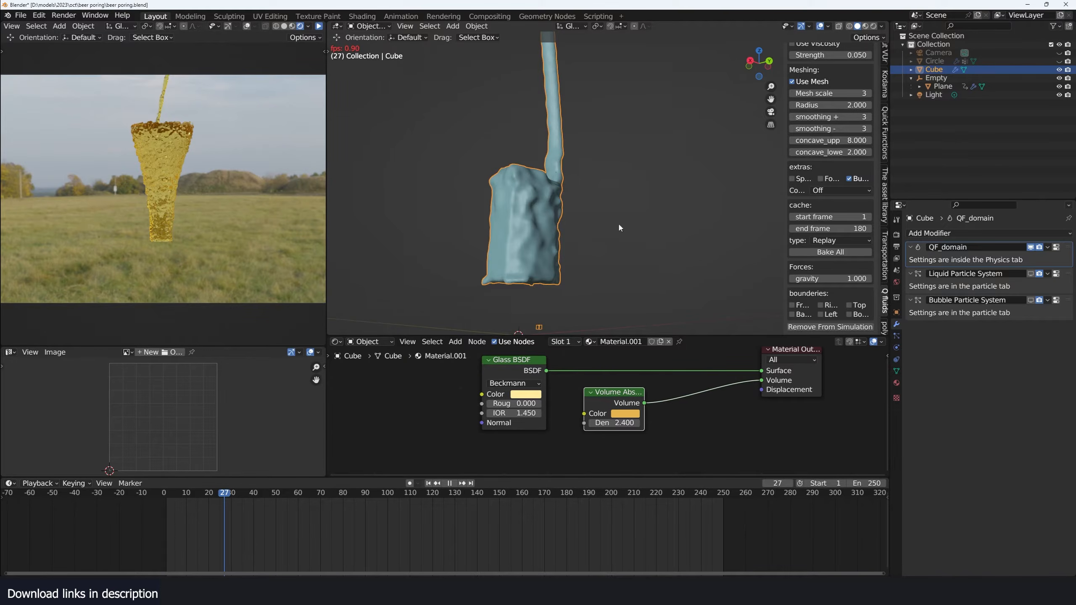
Review the domain's mesh settings and play a few more frames to examine the smoothed liquid mesh
key("space")
left_click(897, 348)
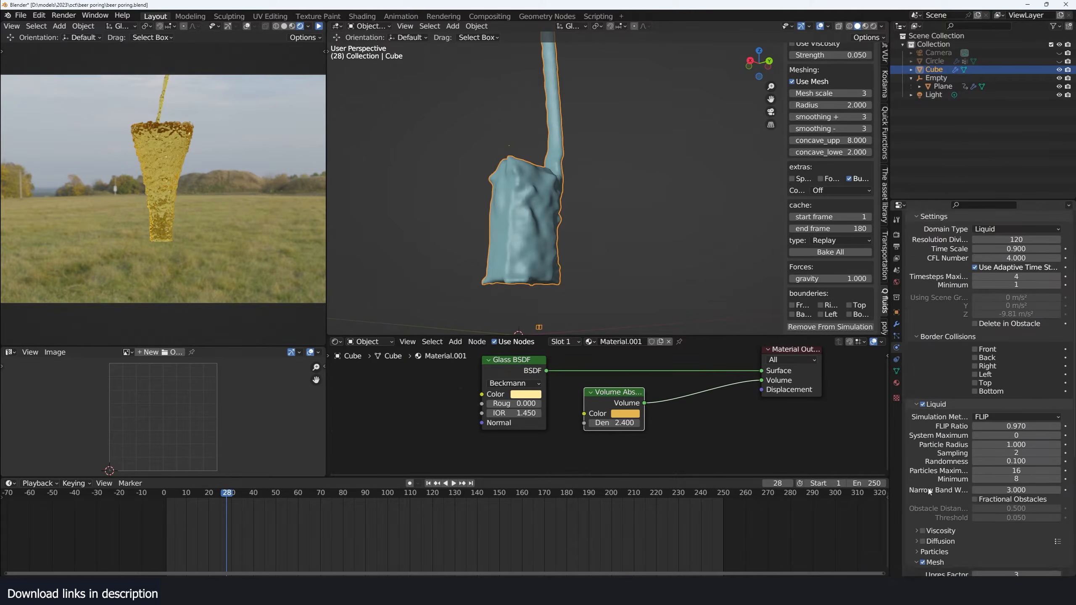
scroll(928, 491, "down", 8)
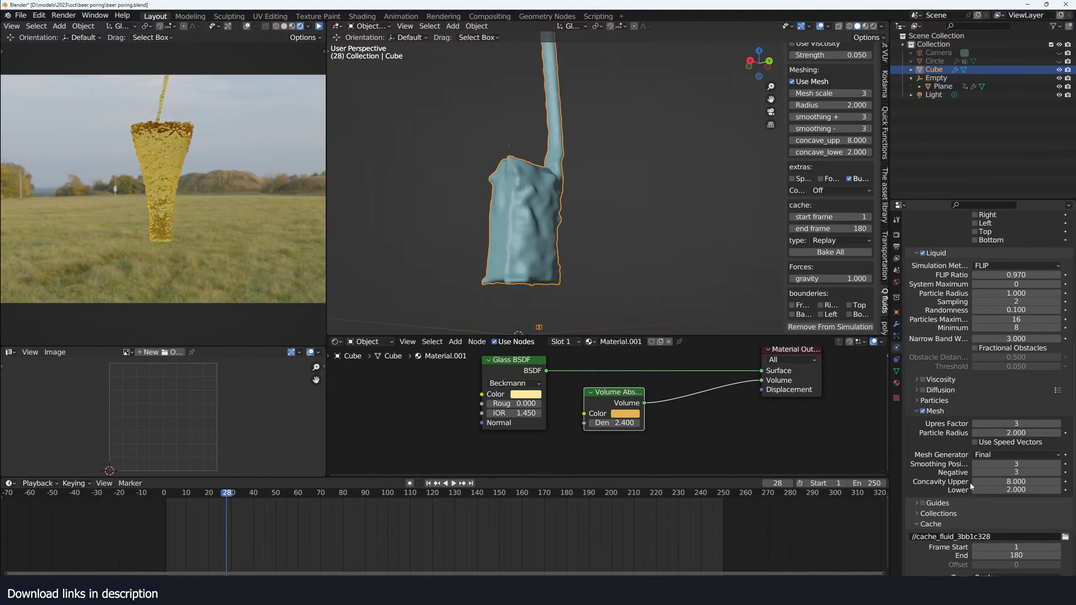
key("space")
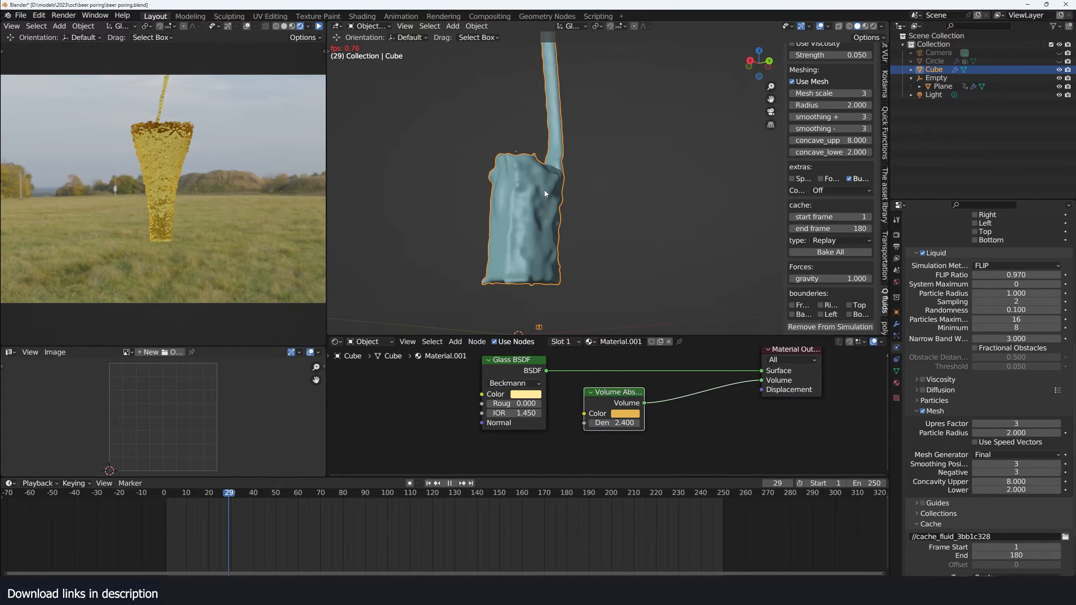
key("space")
Unhide the hidden glass and camera
key("alt+h")
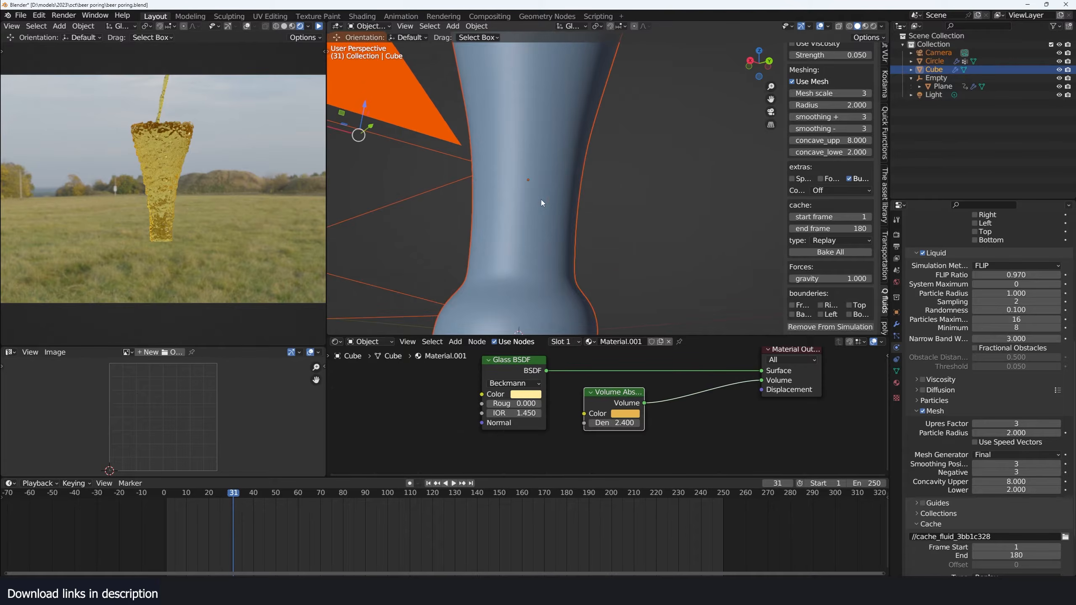
scroll(548, 192, "down", 4)
key("z")
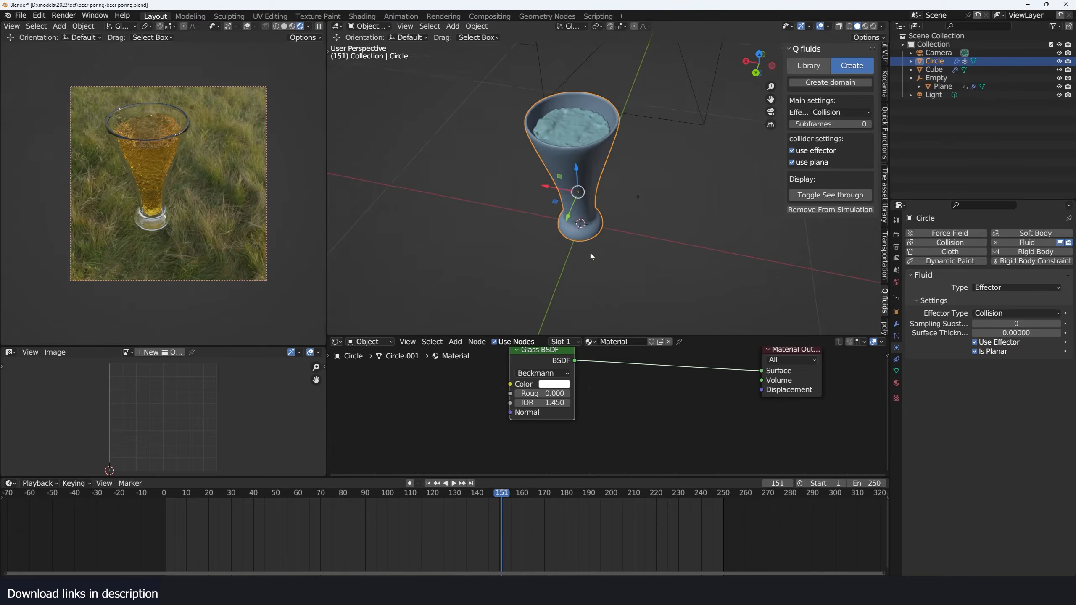
Add a cube, scale it to 0.507, and place it on the ground beside the glass
scroll(606, 200, "up", 3)
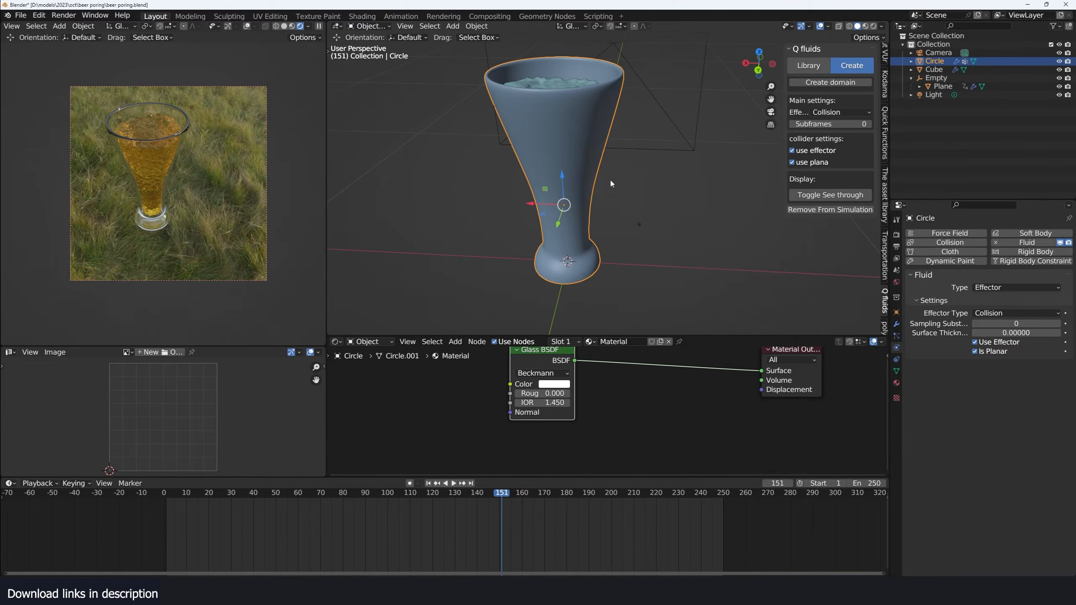
left_click(544, 80)
middle_click_drag(675, 191, 598, 186, "shift")
key("shift+a")
mouse_move(598, 186)
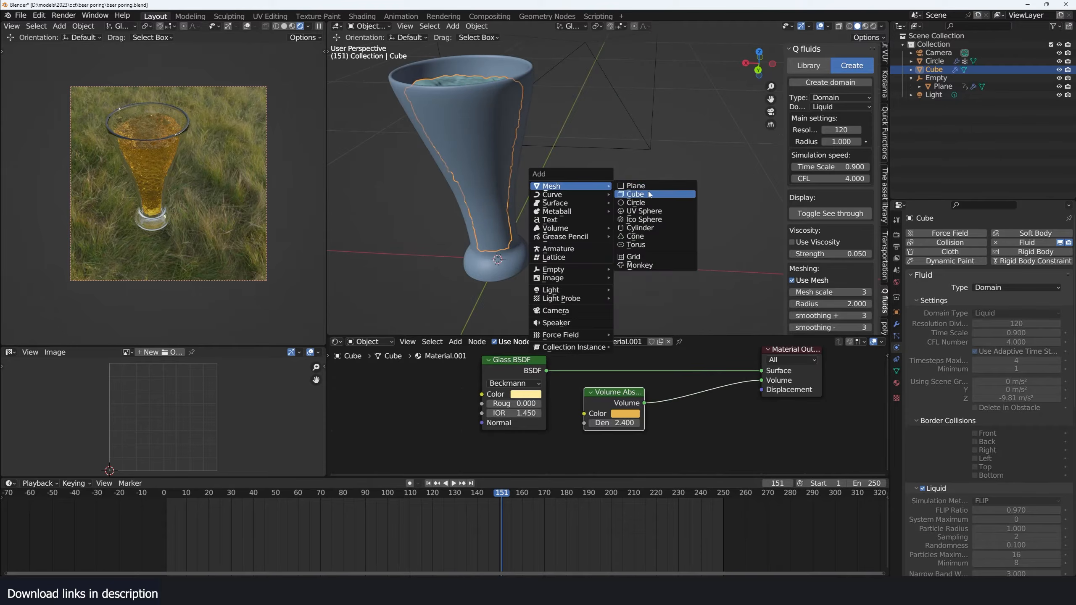
left_click(649, 194)
key("s")
key("g")
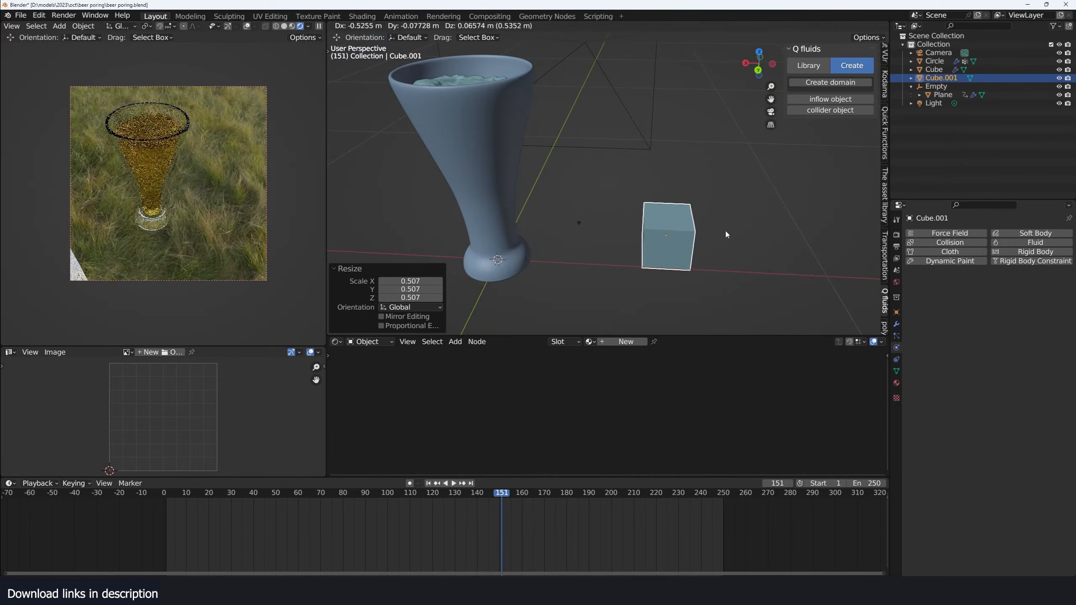
left_click(725, 234)
Turn on the viewport display of the liquid domain's Bubble Particle System modifier
left_click(473, 86)
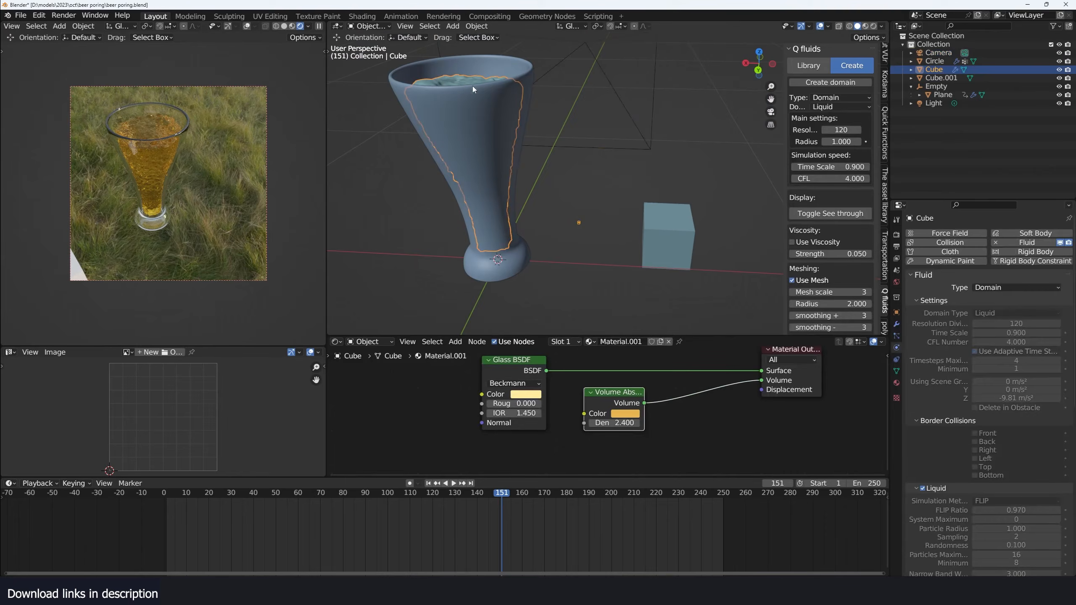
left_click(896, 324)
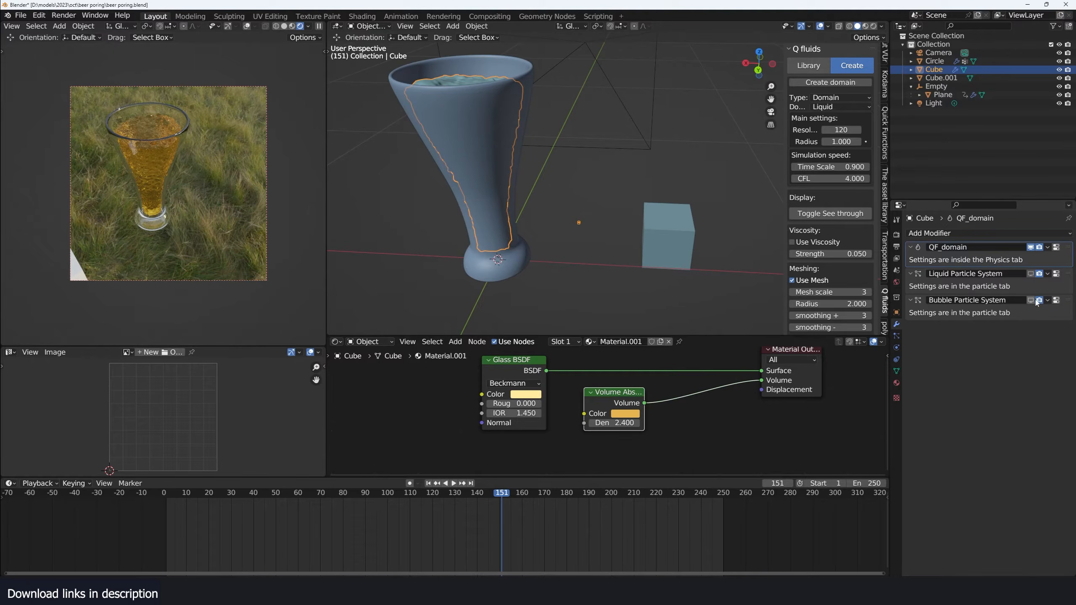
left_click(1032, 300)
middle_click_drag(551, 184, 569, 210, "shift")
scroll(594, 204, "up", 3)
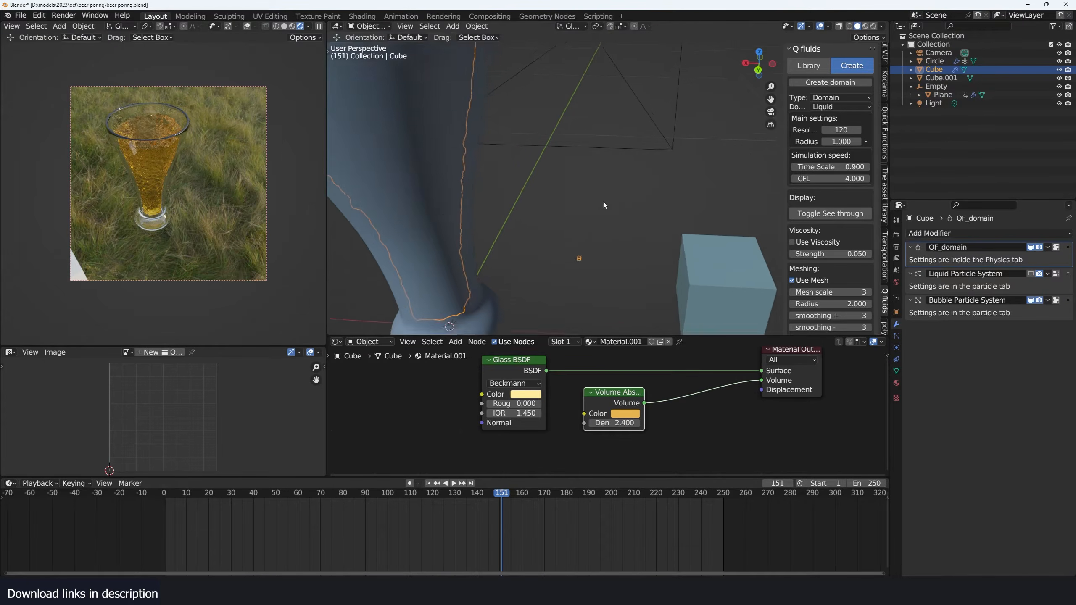
Add a level 2 subdivision surface to the cube beside the glass and shade it smooth
scroll(606, 203, "down", 3)
left_click(719, 268)
left_click(665, 238)
middle_click_drag(665, 237, 448, 158)
scroll(474, 136, "up", 3)
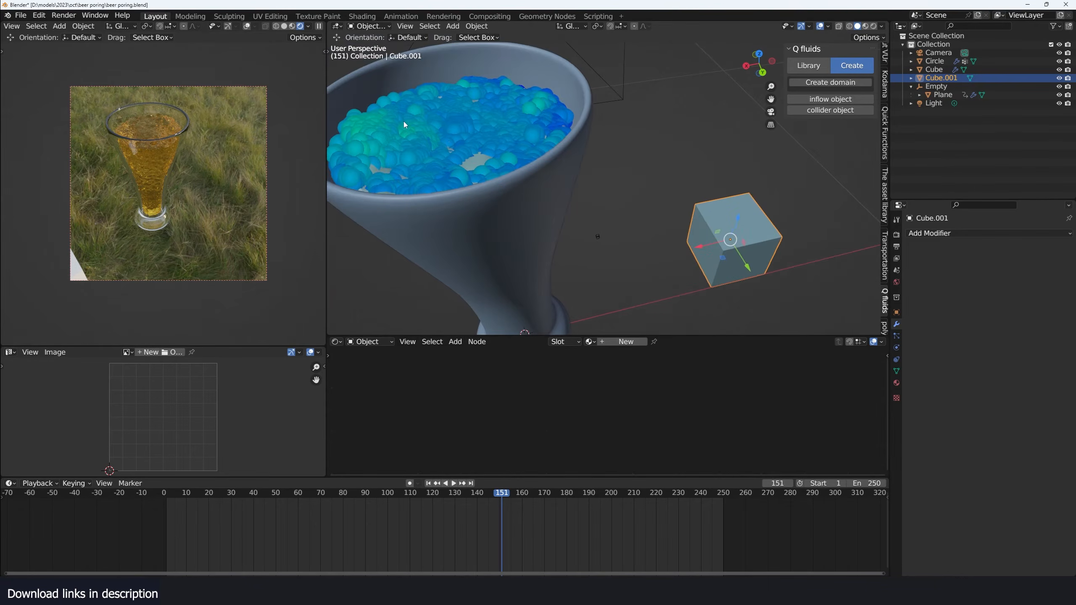
scroll(691, 236, "up", 1)
key("ctrl+2")
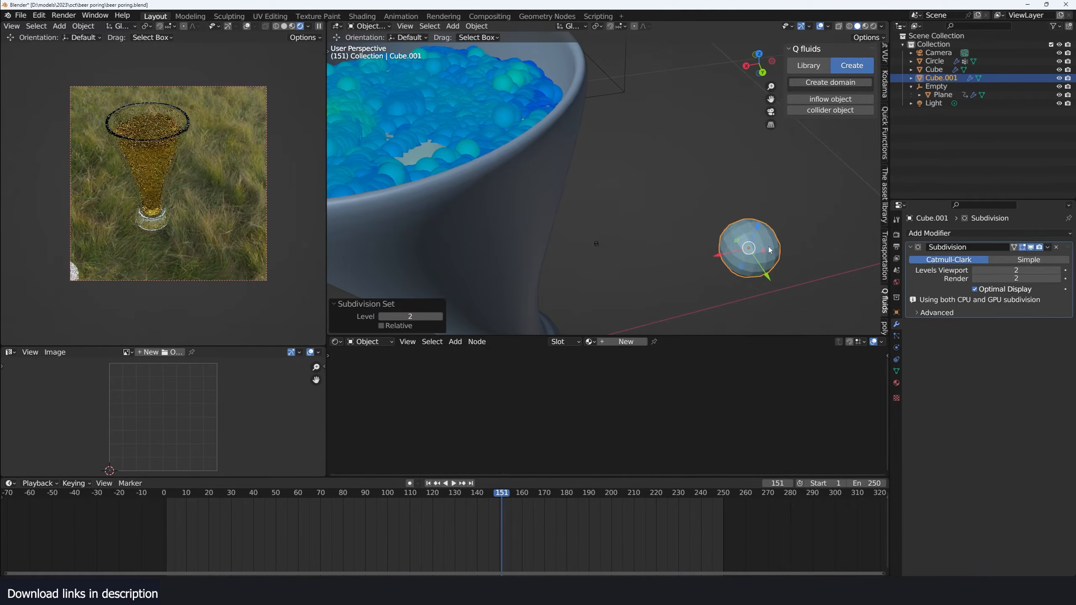
middle_click_drag(770, 243, 703, 218)
scroll(704, 219, "down", 4)
middle_click_drag(762, 288, 724, 239)
right_click(723, 236)
left_click(723, 236)
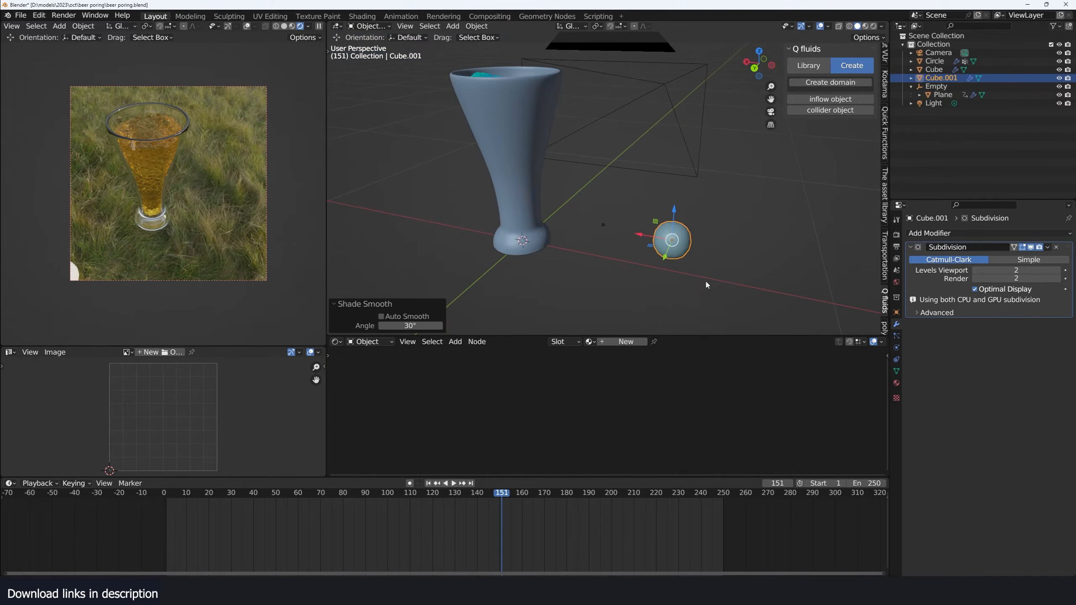
Render the liquid domain's Bubbles particle system as Object, with Cube.001 as the instance object
scroll(706, 284, "up", 4)
scroll(467, 98, "down", 3)
middle_click_drag(466, 97, 497, 158, "shift")
scroll(497, 158, "up", 1)
left_click(532, 119)
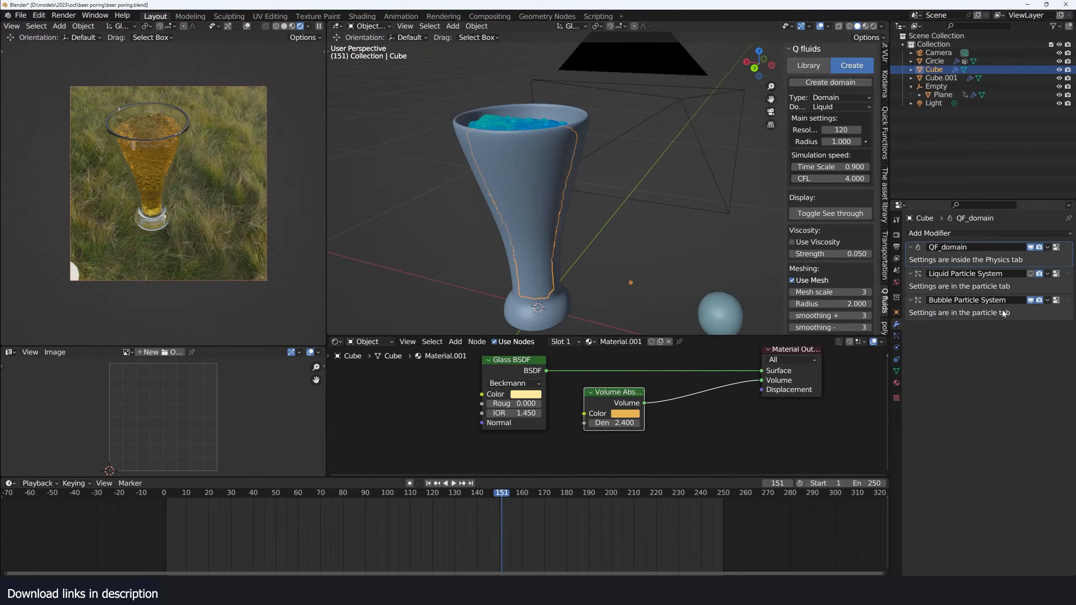
left_click(1056, 300)
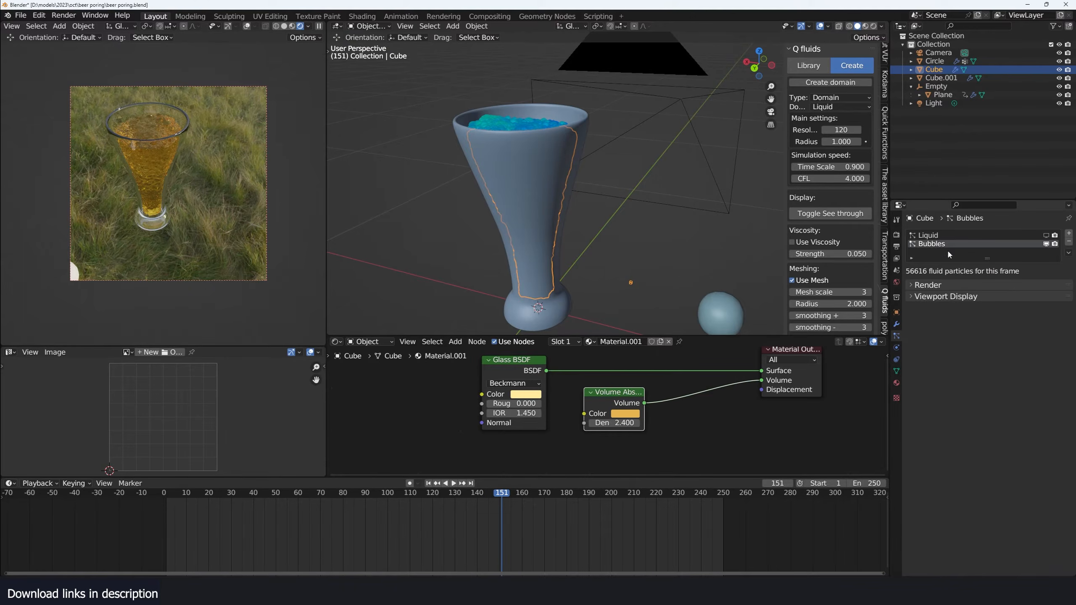
left_click(928, 285)
left_click(1004, 297)
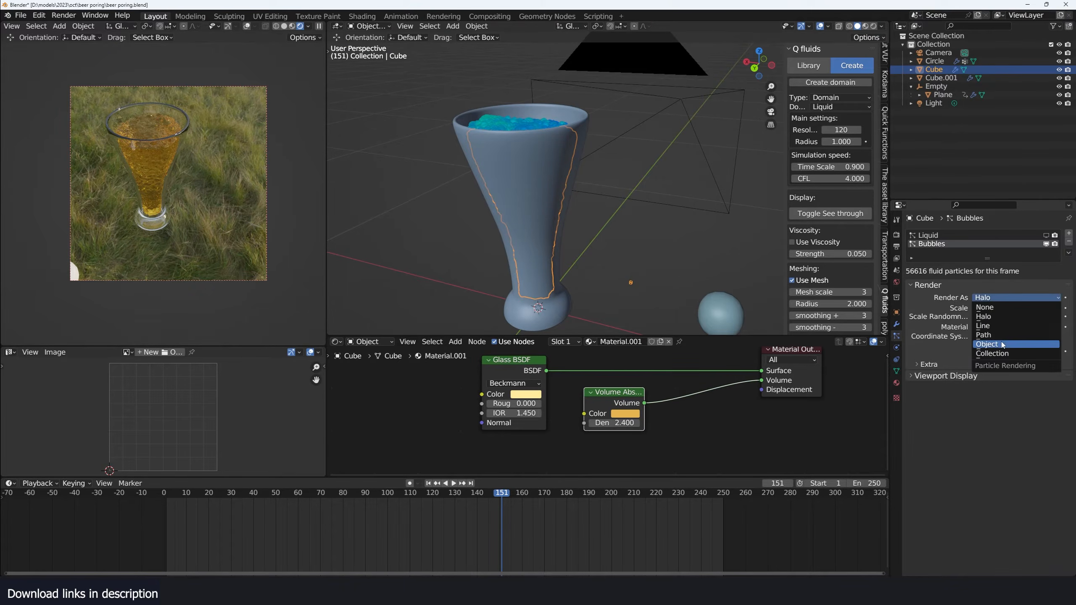
left_click(1002, 345)
left_click(1056, 360)
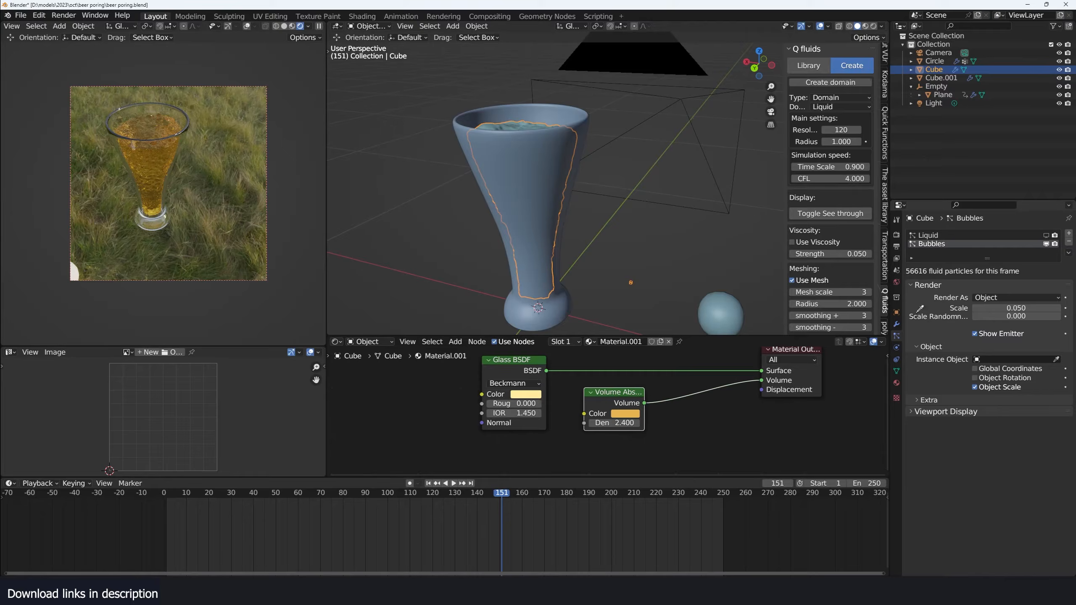
left_click(717, 304)
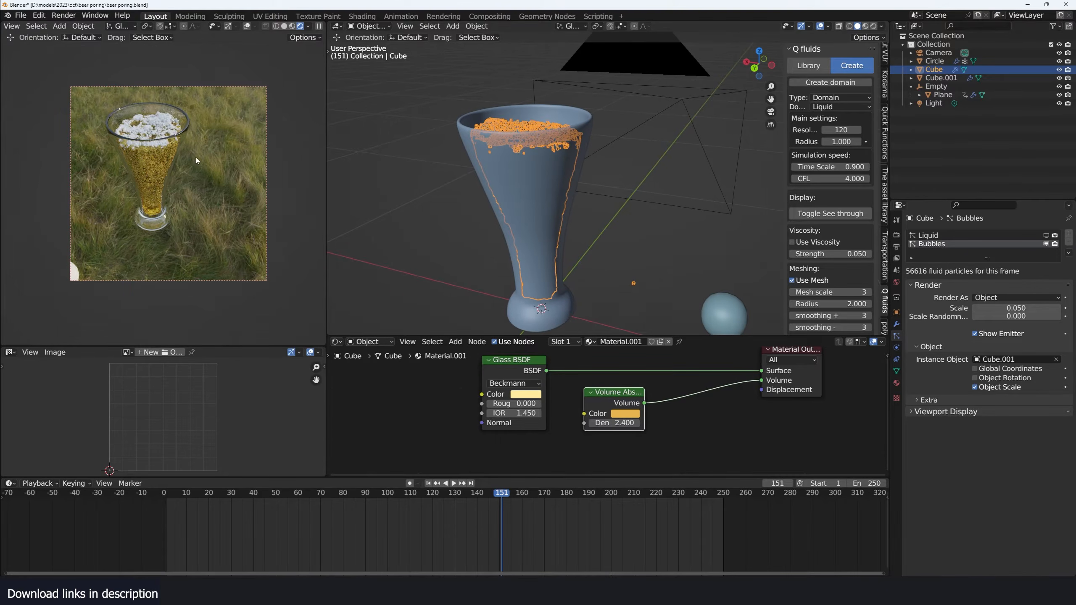
Create a new material for the small sphere, replacing its default shader with a Glass BSDF connected to Surface
middle_click_drag(431, 175, 431, 182)
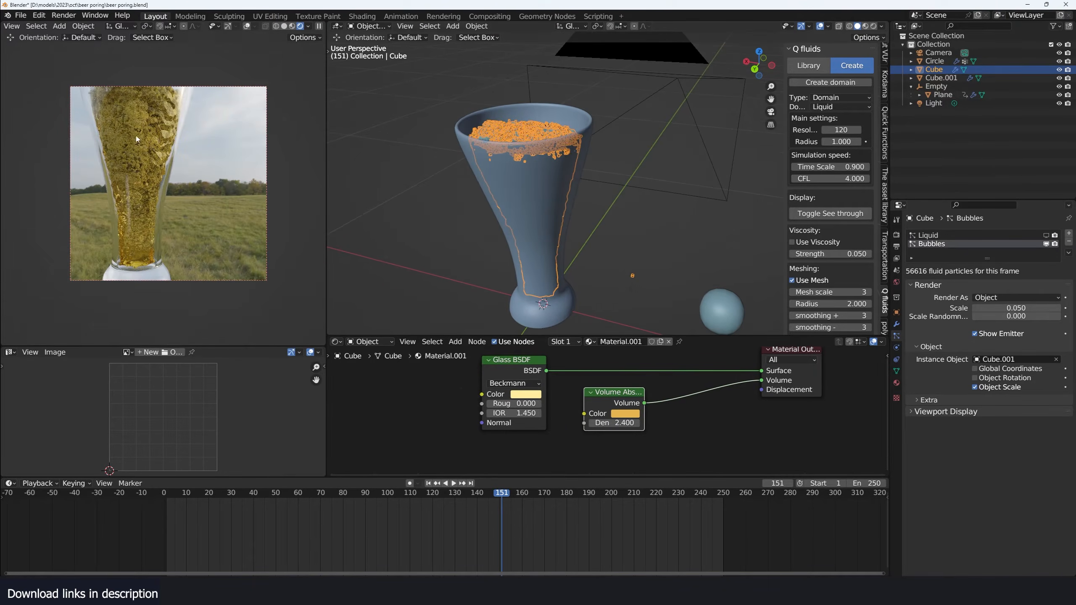
scroll(804, 255, "down", 2)
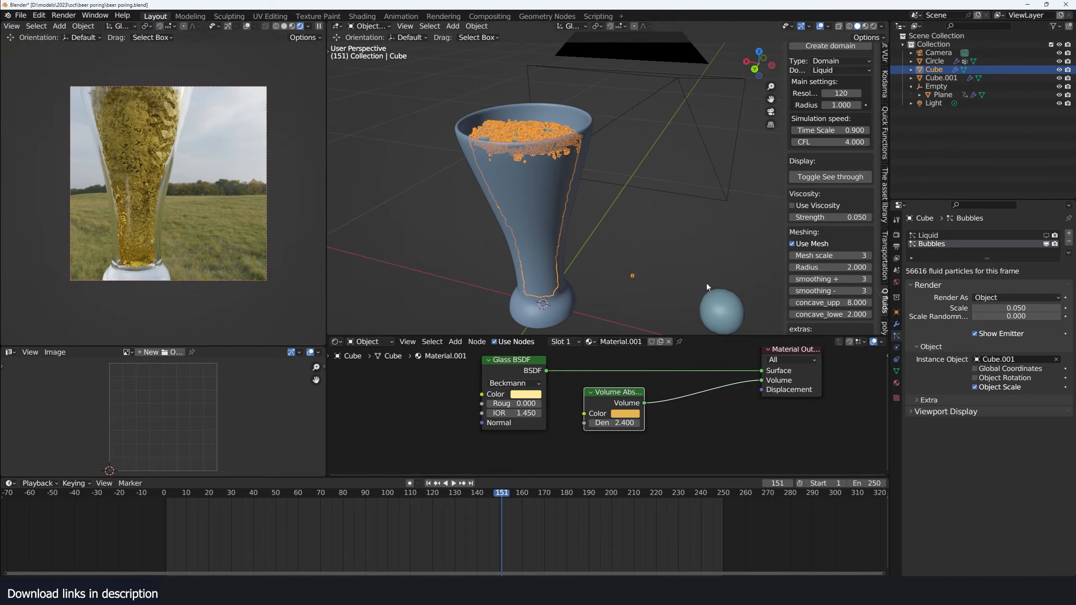
left_click(720, 312)
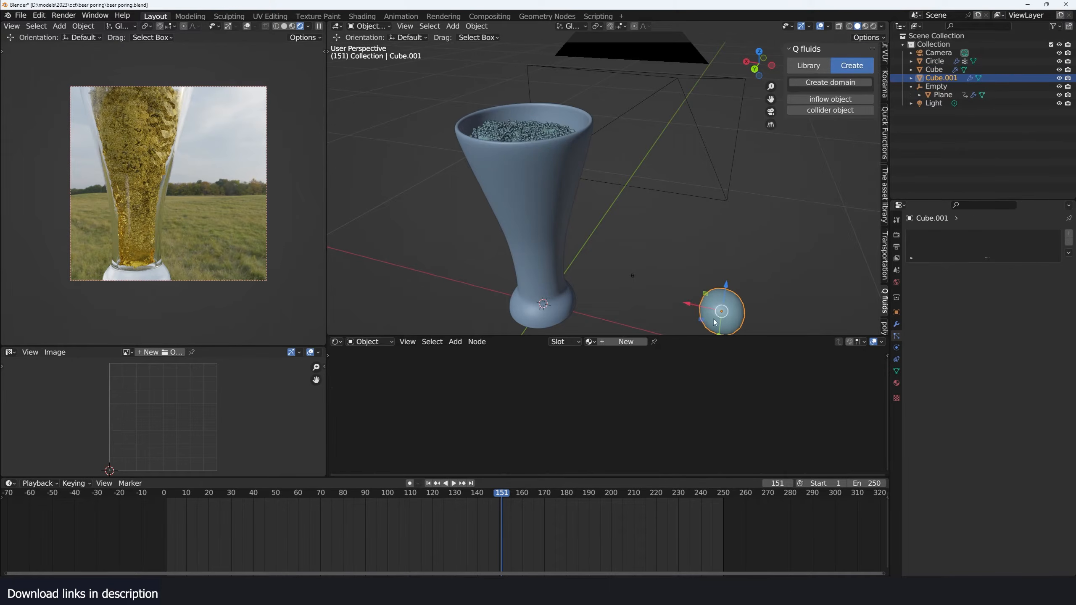
left_click(622, 342)
key("x")
key("shift+a")
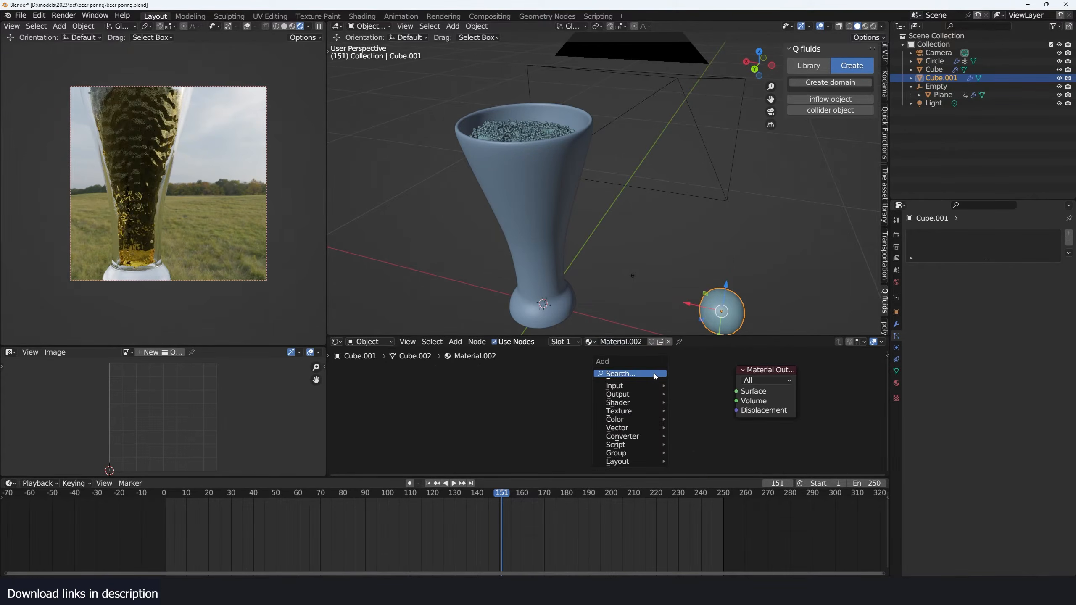
left_click(654, 375)
type("gla")
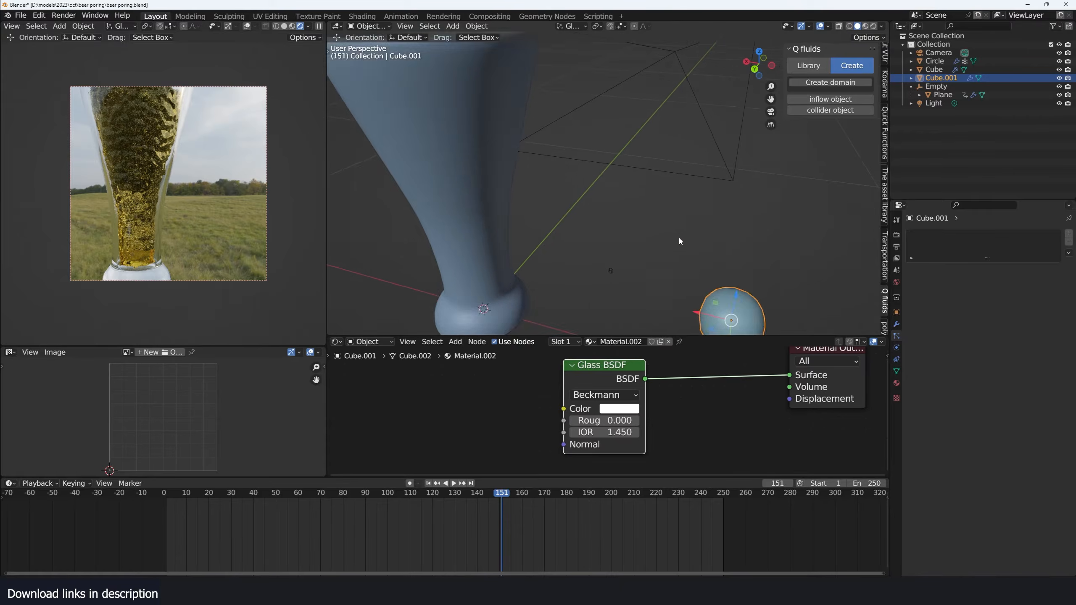
Apply the Subdivision modifier on the small sphere
scroll(709, 258, "down", 2)
scroll(709, 257, "down", 1)
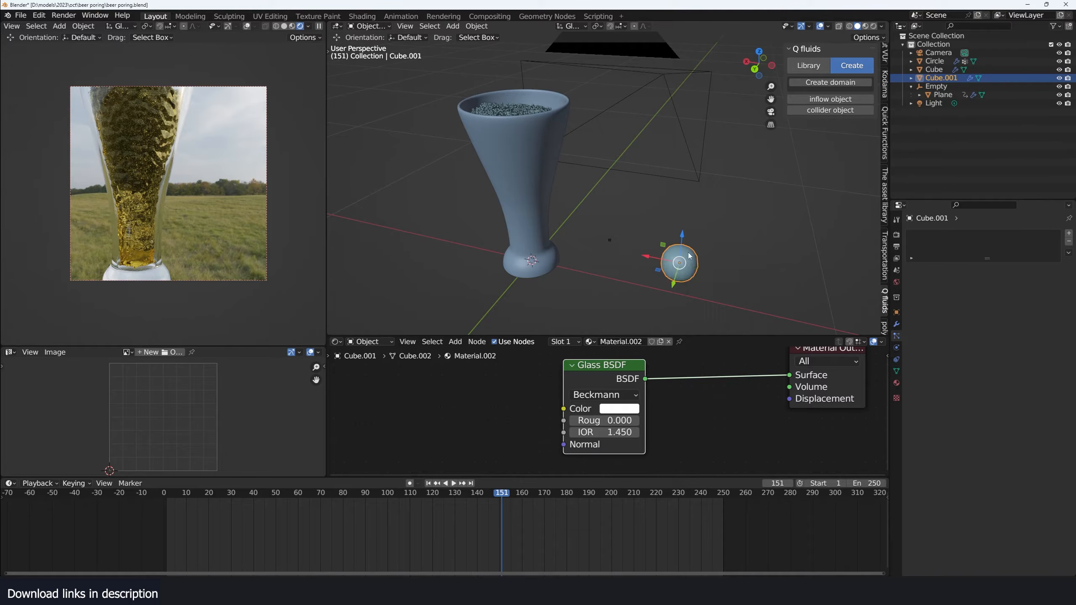
key("Tab")
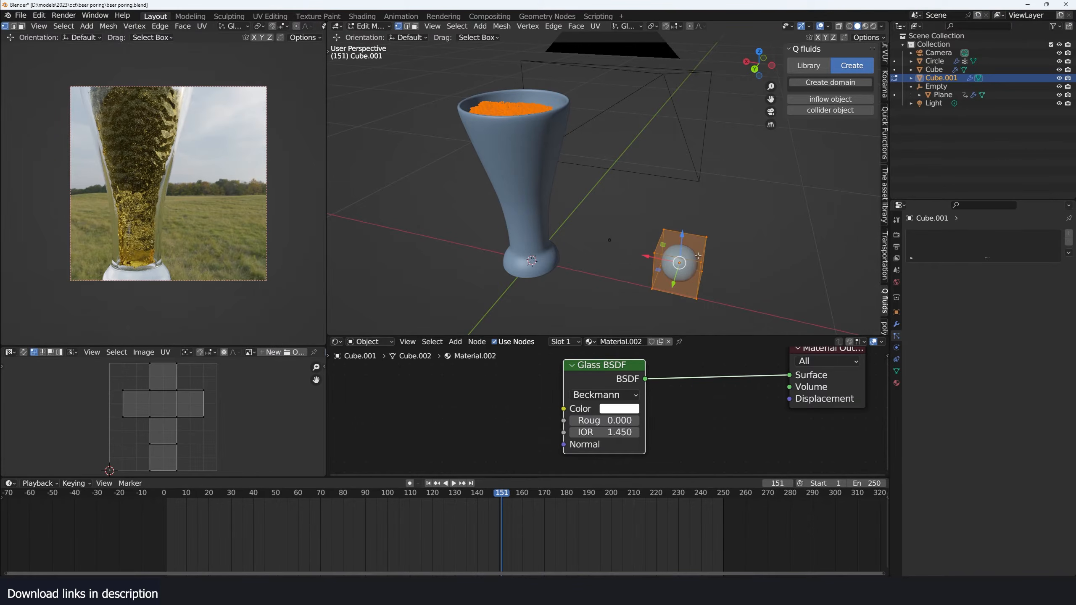
key("Tab")
left_click(897, 324)
key("ctrl+a")
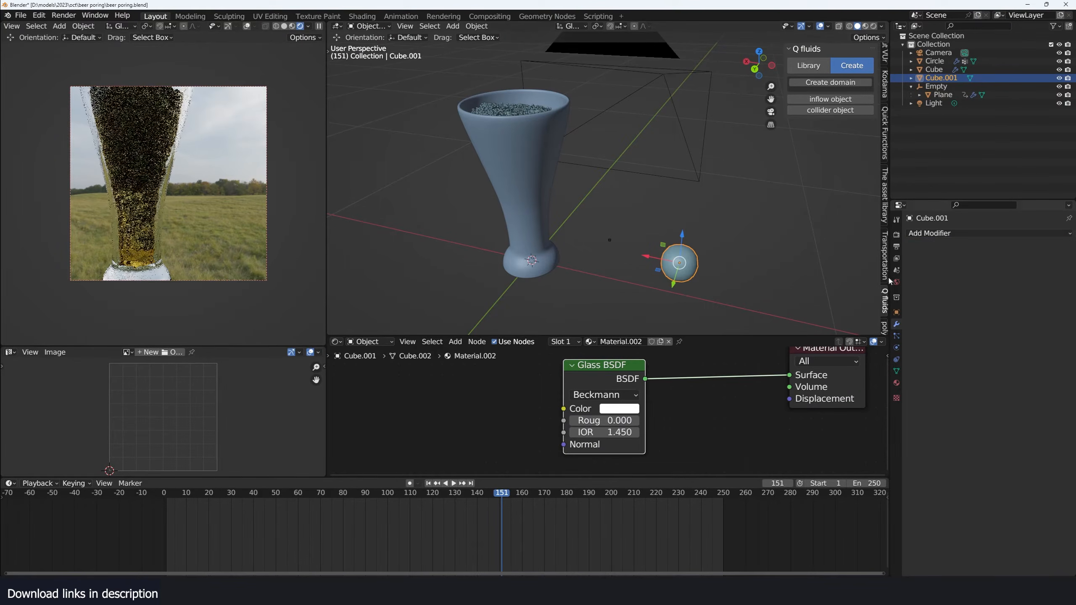
Recalculate the sphere's normals to face inside
key("Tab")
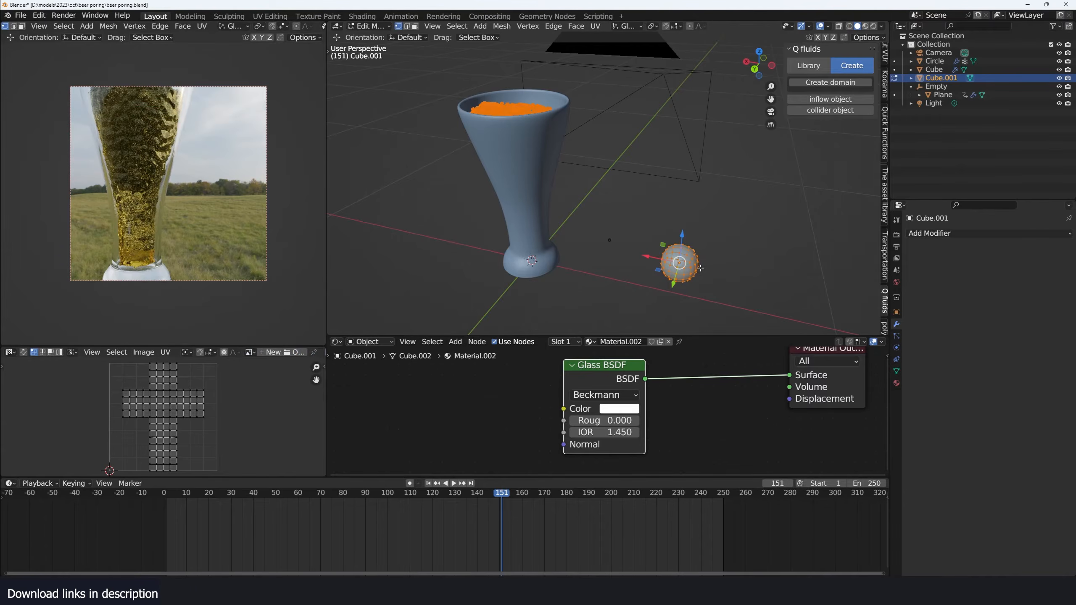
key("ctrl+shift+n")
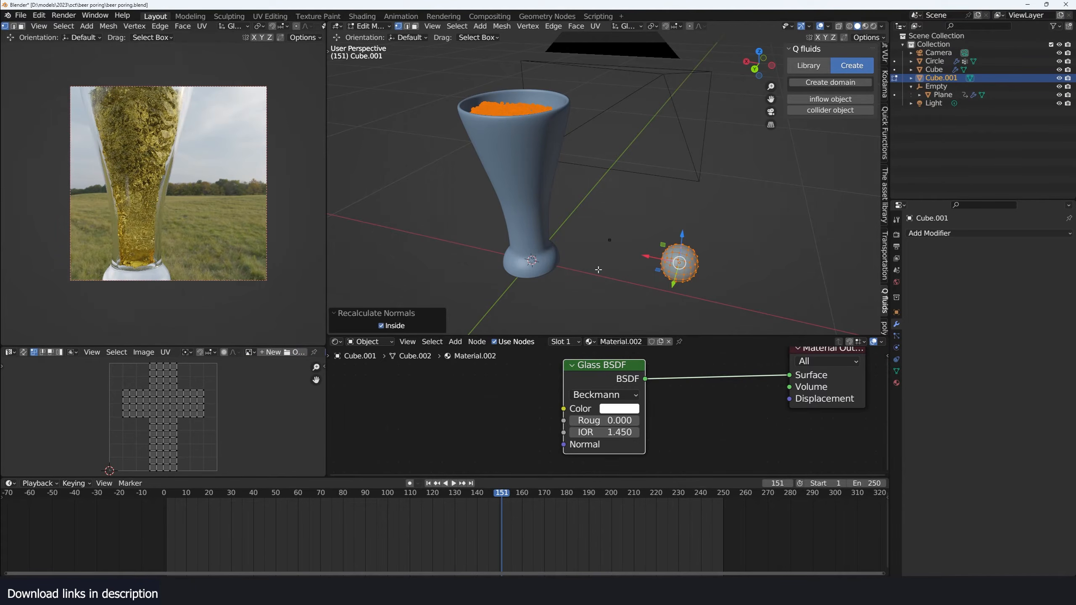
key("Tab")
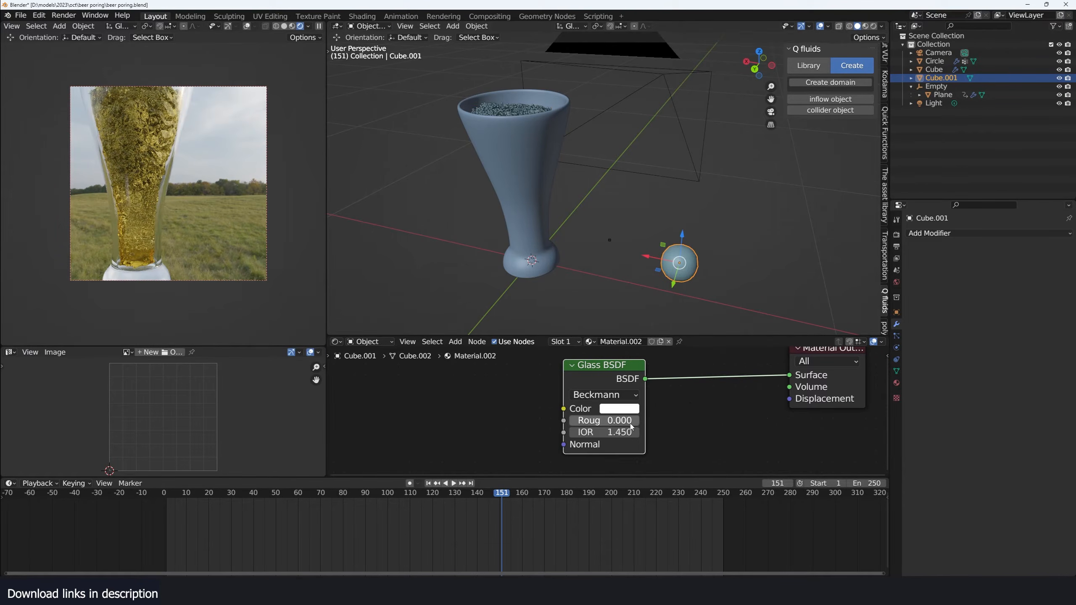
Select the liquid domain and set its Bubbles particle system's scale randomness to 1
scroll(547, 144, "up", 2)
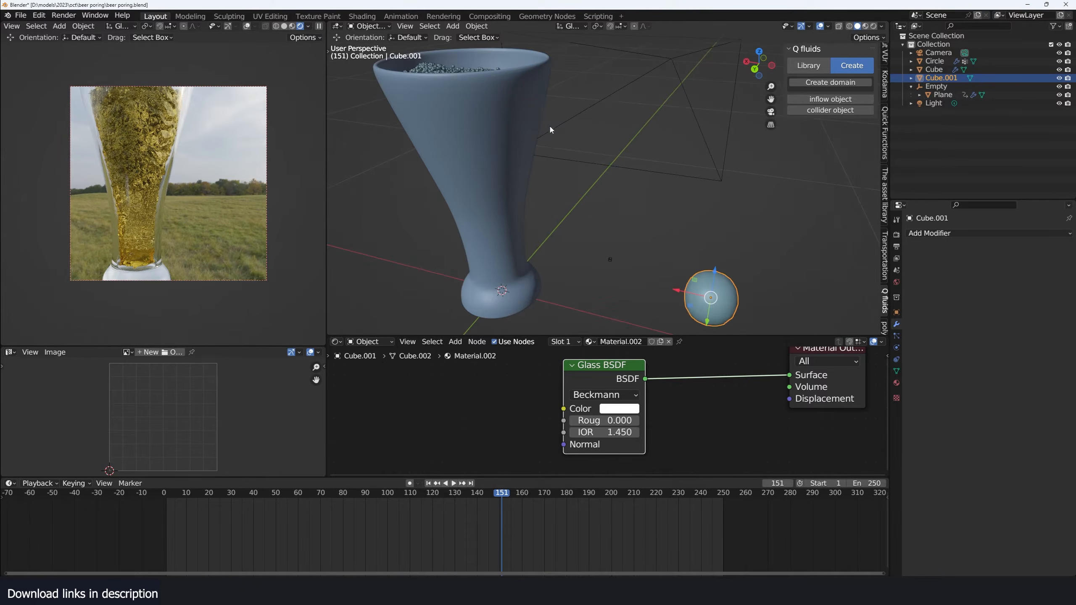
middle_click_drag(550, 128, 572, 153, "shift")
left_click(463, 101)
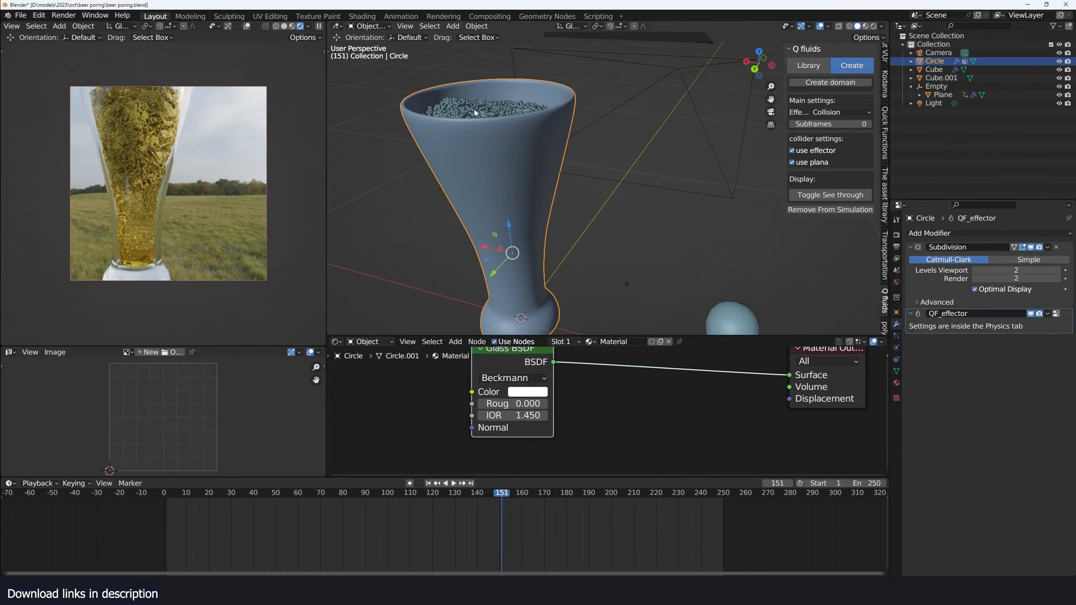
left_click(475, 113)
left_click(1056, 302)
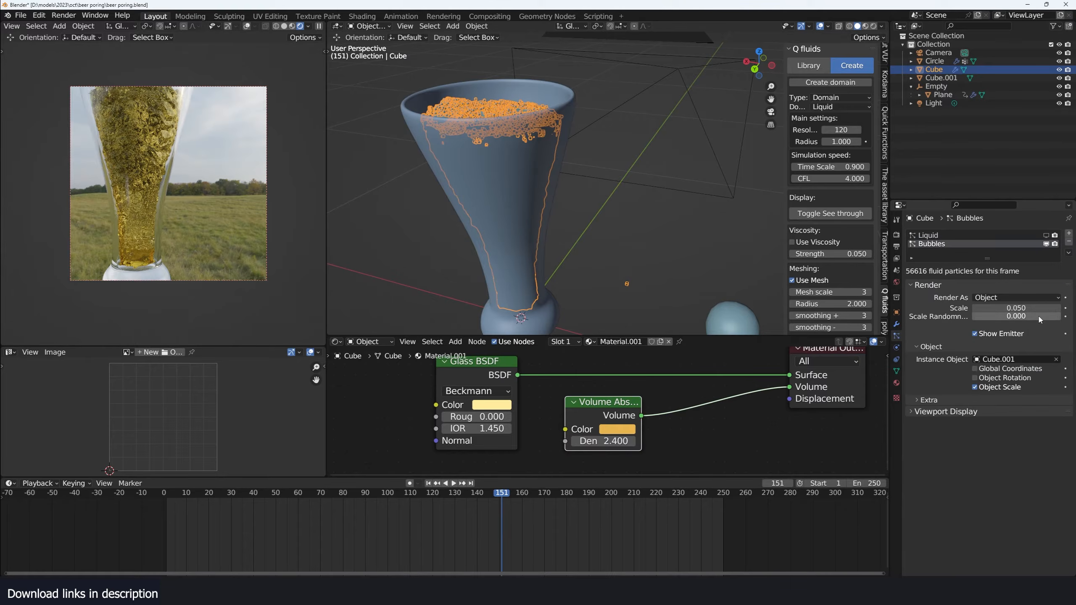
left_click(1039, 316)
type("1")
key("Return")
Try a bubble render scale of 0.01, and settle on 0.03
left_click(1007, 308)
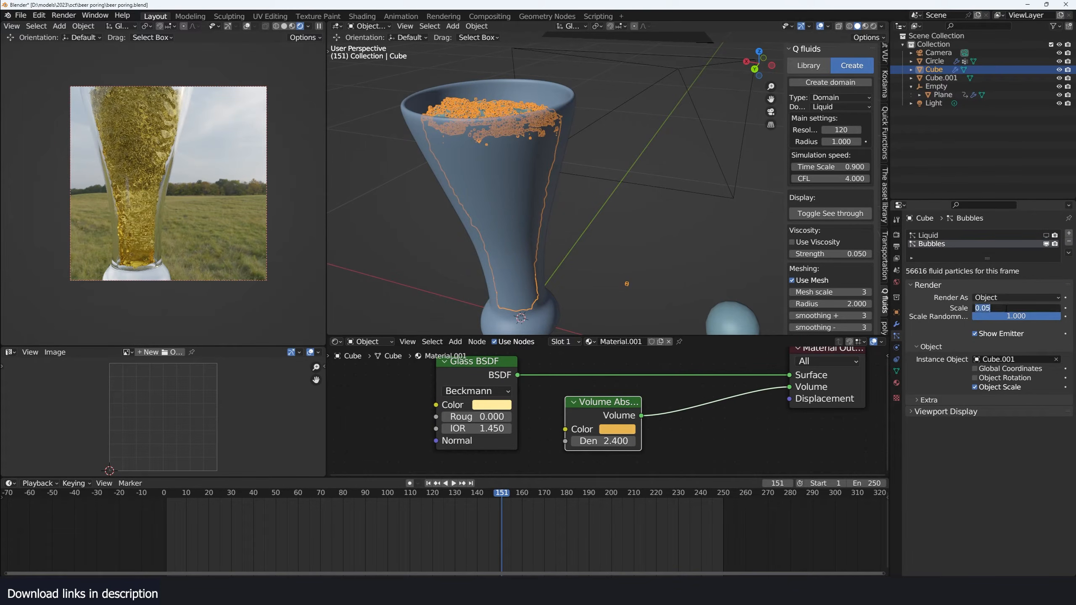
left_click(1007, 308)
key("Return")
left_click(979, 317)
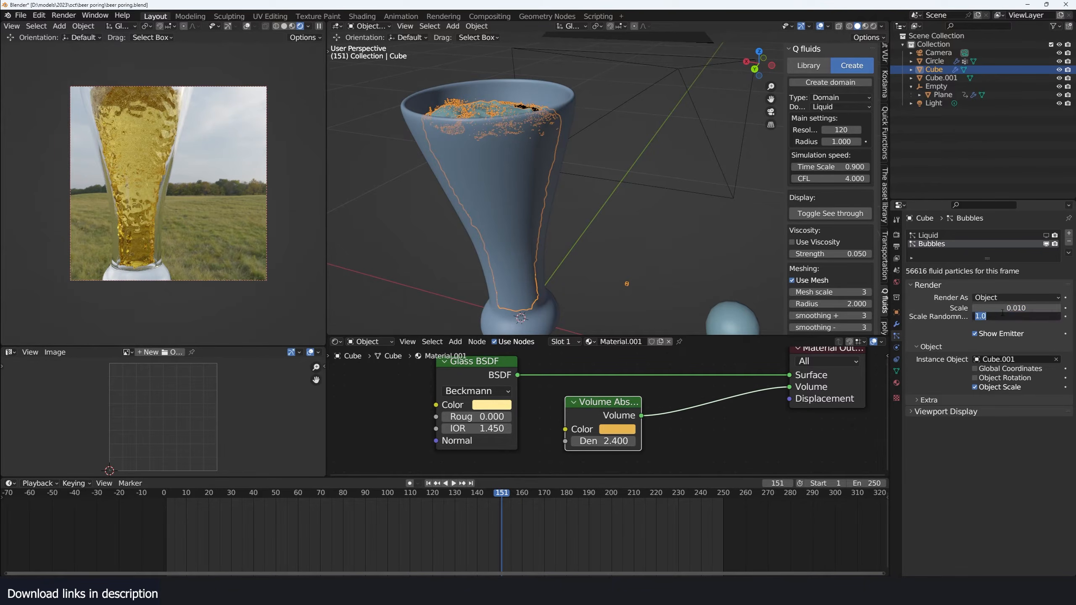
left_click(1006, 308)
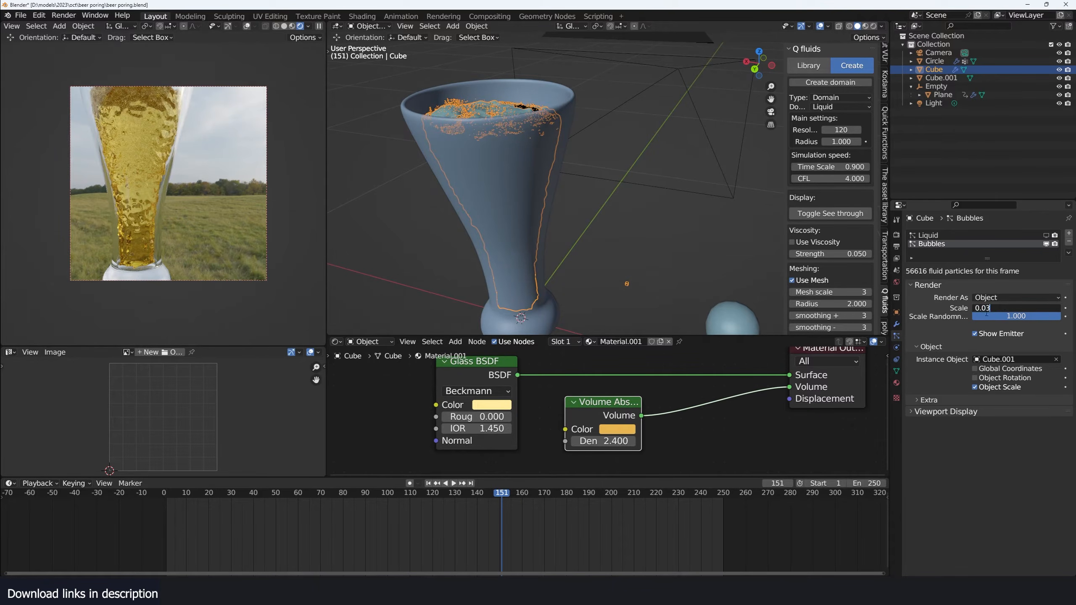
type("3")
key("Return")
Hide the glass and play the liquid simulation from the start up to frame 51
left_click(387, 194)
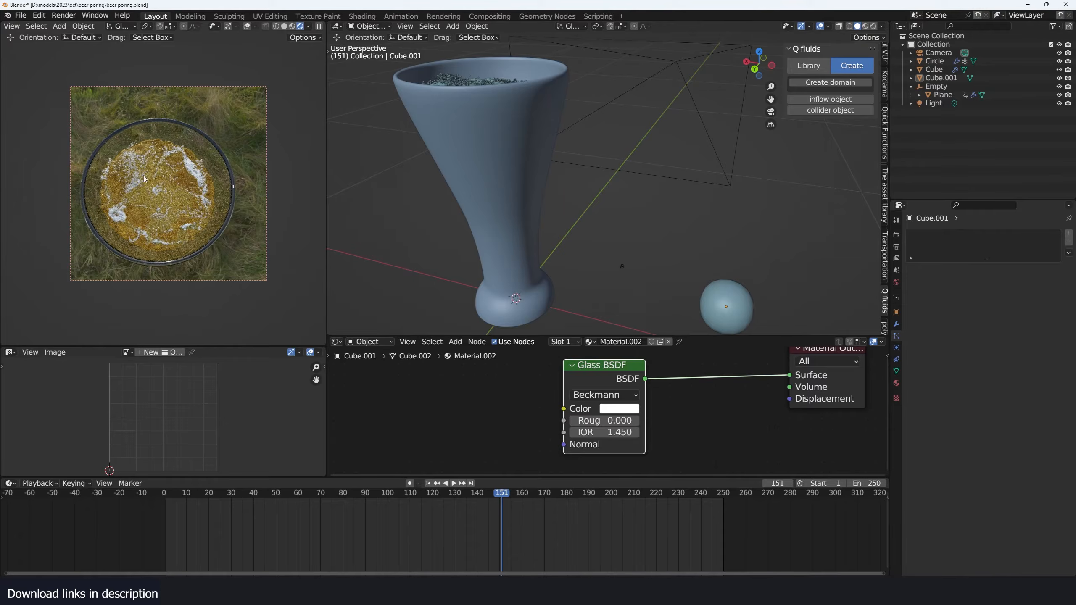
middle_click_drag(142, 194, 168, 207)
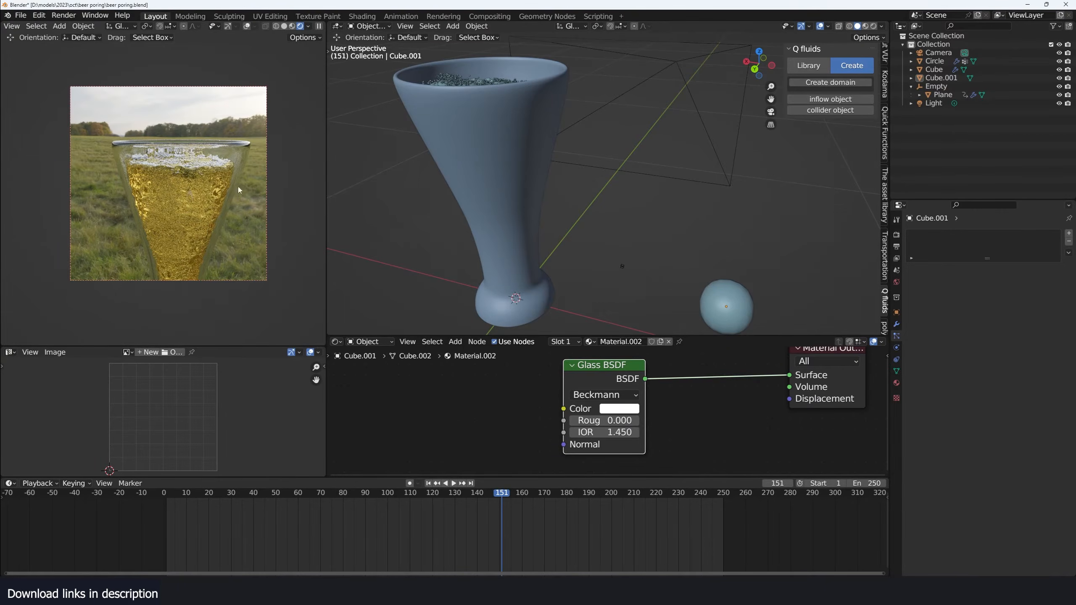
middle_click_drag(401, 137, 426, 170, "shift")
left_click(518, 122)
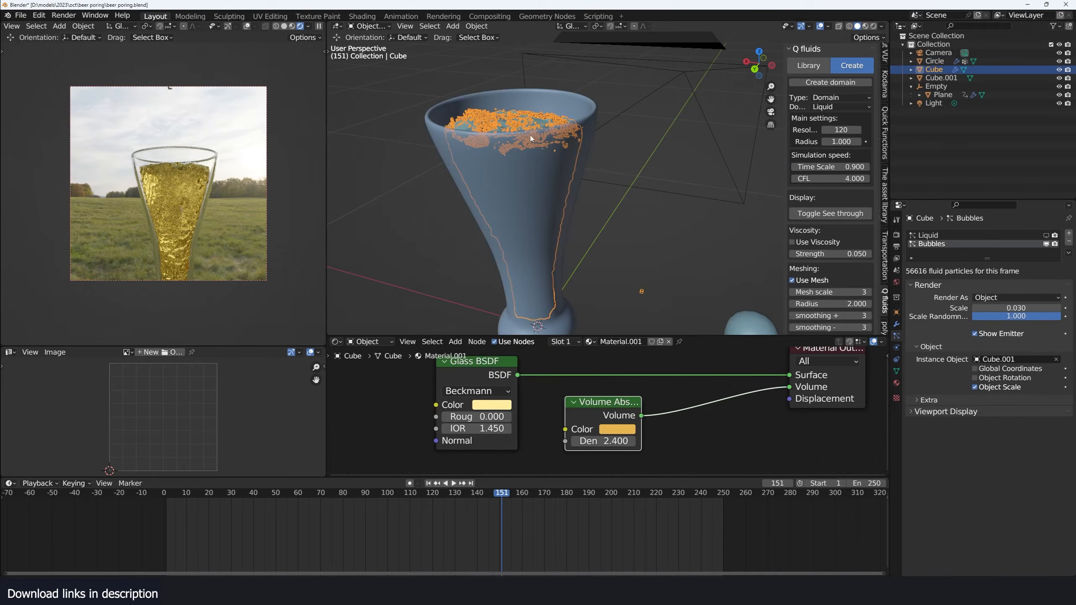
left_click(567, 155)
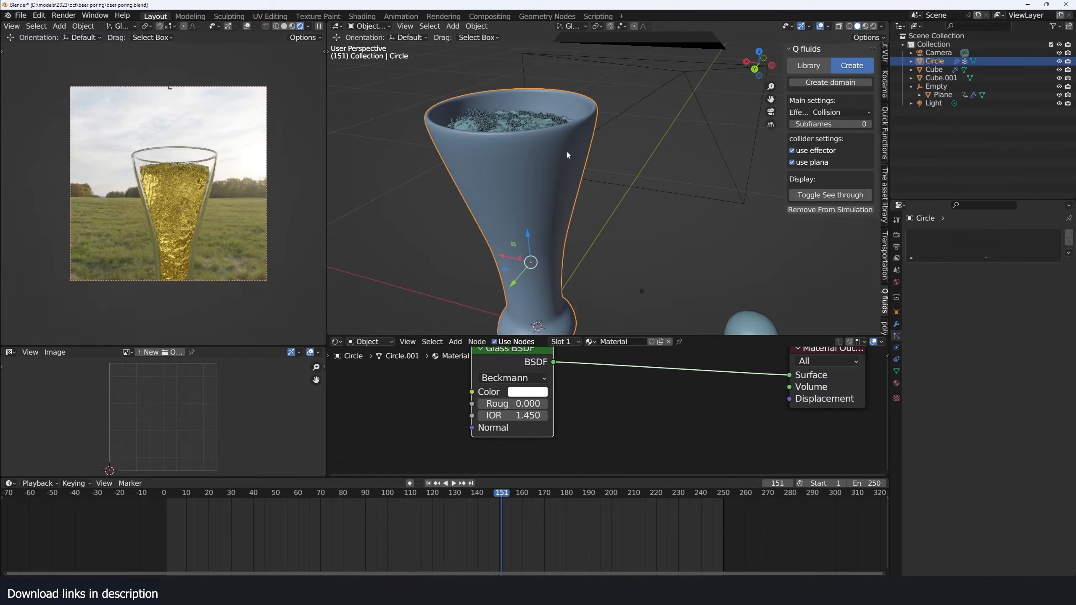
left_click(568, 136)
key("h")
left_click(573, 132)
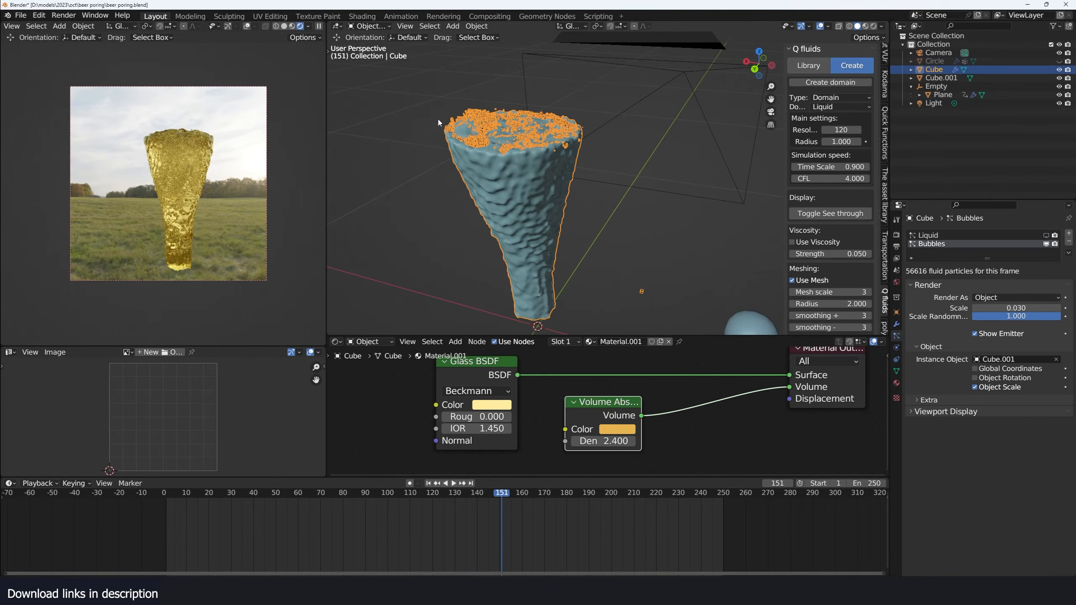
left_click(165, 511)
key("space")
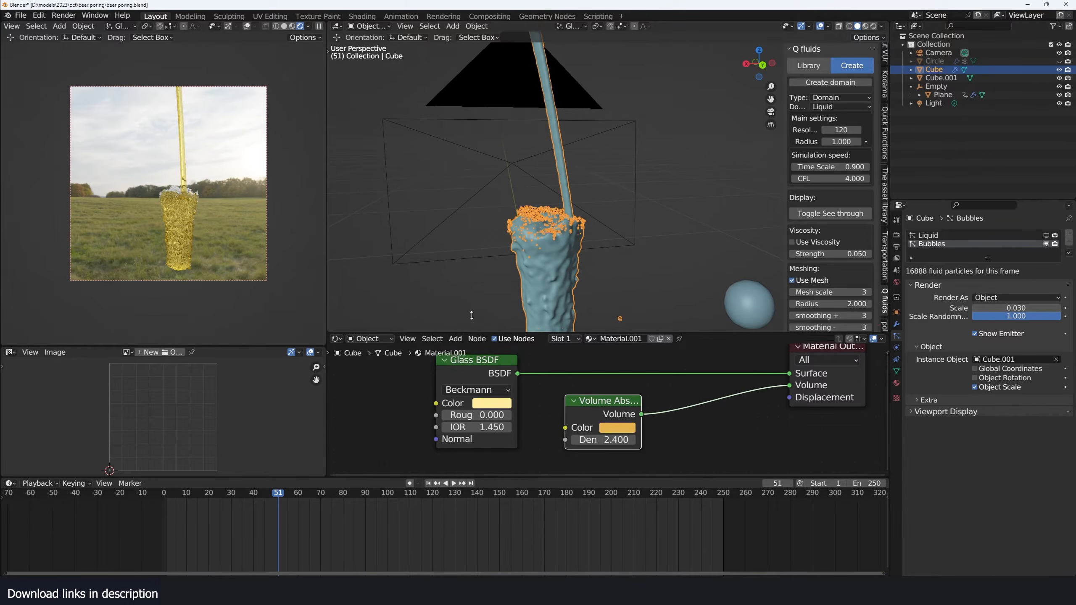
Create a new Geometry Nodes tree on the liquid domain in an enlarged node editor, and spread its Group Input and Output apart
left_click_drag(462, 335, 461, 280)
key("shift+F3")
scroll(516, 391, "down", 2)
left_click_drag(678, 375, 720, 368)
scroll(466, 222, "up", 3)
middle_click_drag(465, 222, 483, 190, "shift")
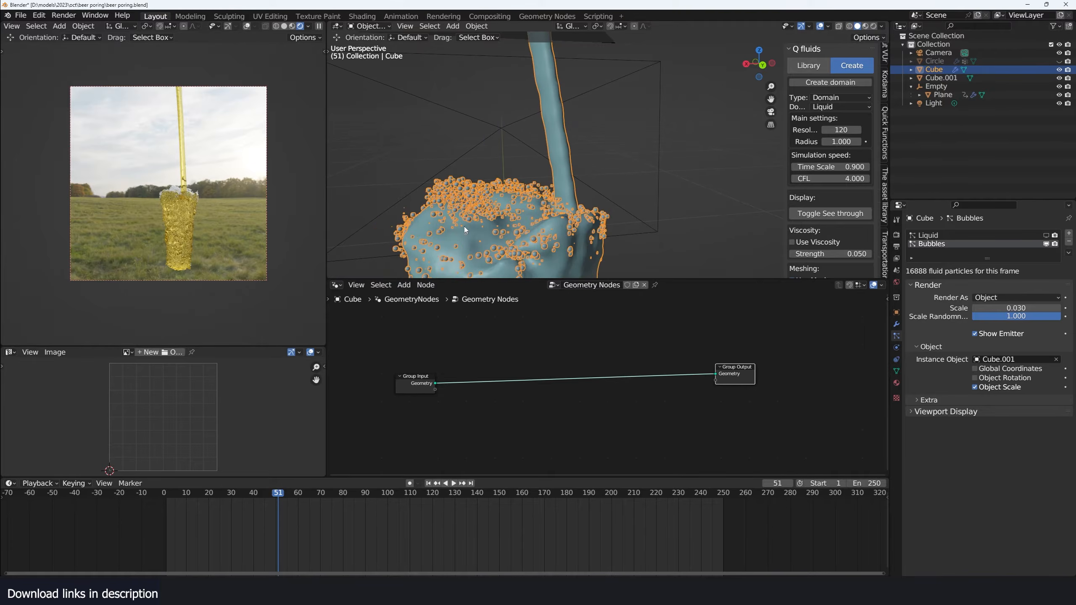
scroll(529, 372, "down", 2)
middle_click_drag(529, 373, 559, 367)
left_click_drag(475, 373, 422, 355)
scroll(468, 359, "up", 3)
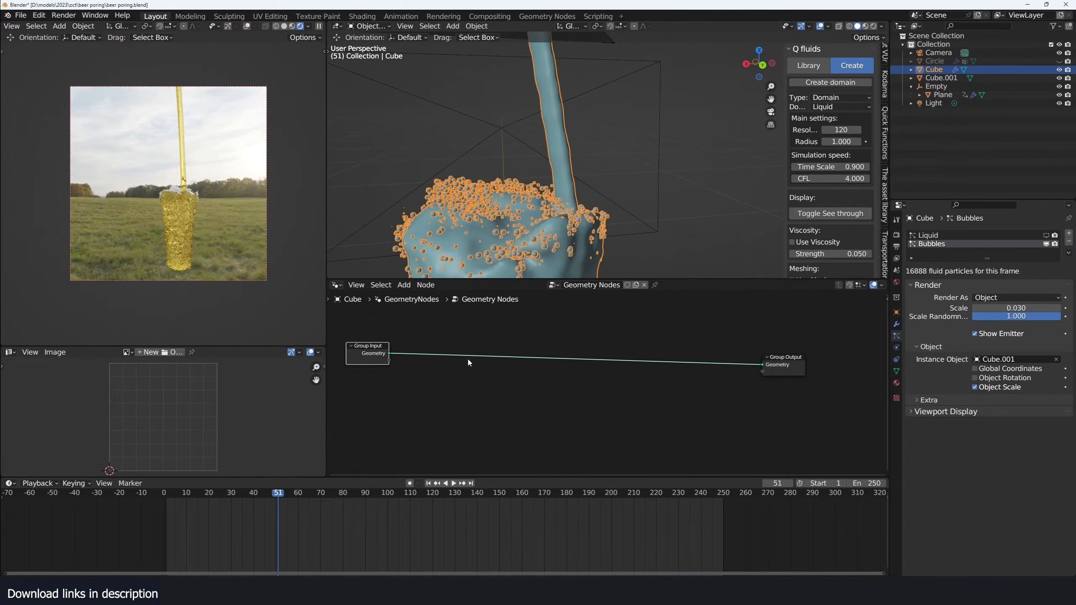
Add a Normal node feeding a Separate XYZ node and preview the X output with a Viewer node
key("shift+a")
type("nor")
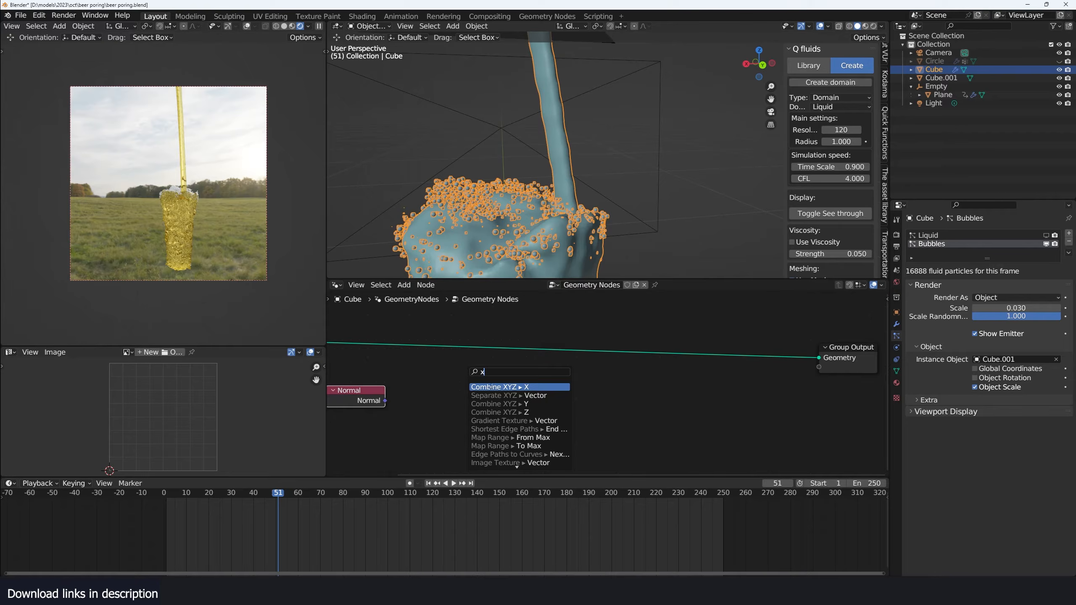
key("Down")
key("Return")
left_click(486, 391)
left_click(491, 401, "ctrl+shift")
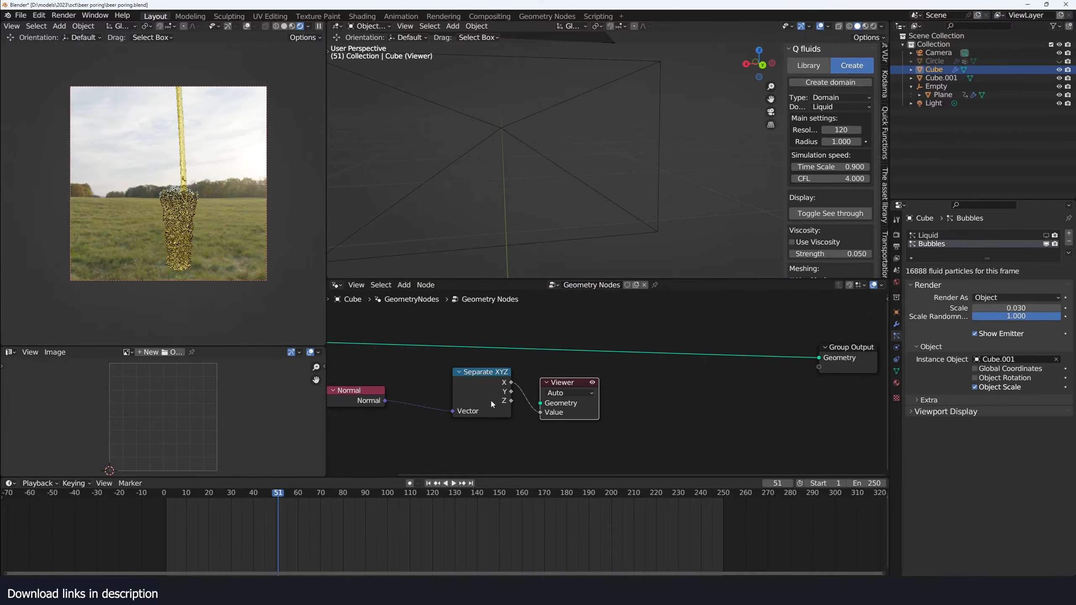
Link the Group Input geometry to the Viewer and preview the Separate XYZ node's Z output instead of X
left_click_drag(563, 383, 685, 382)
scroll(415, 363, "down", 2)
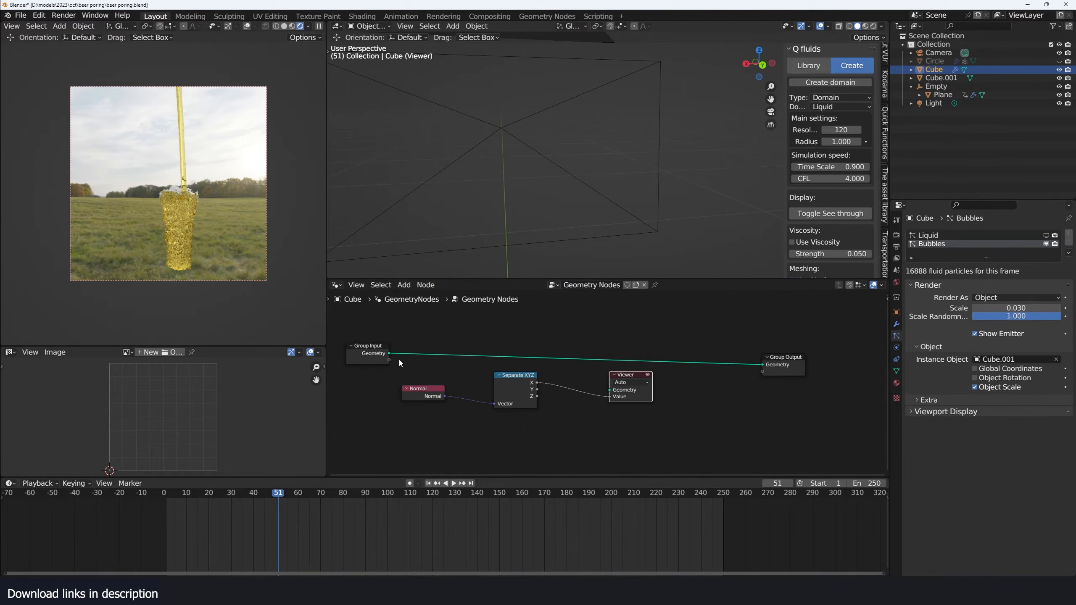
left_click_drag(389, 353, 609, 389)
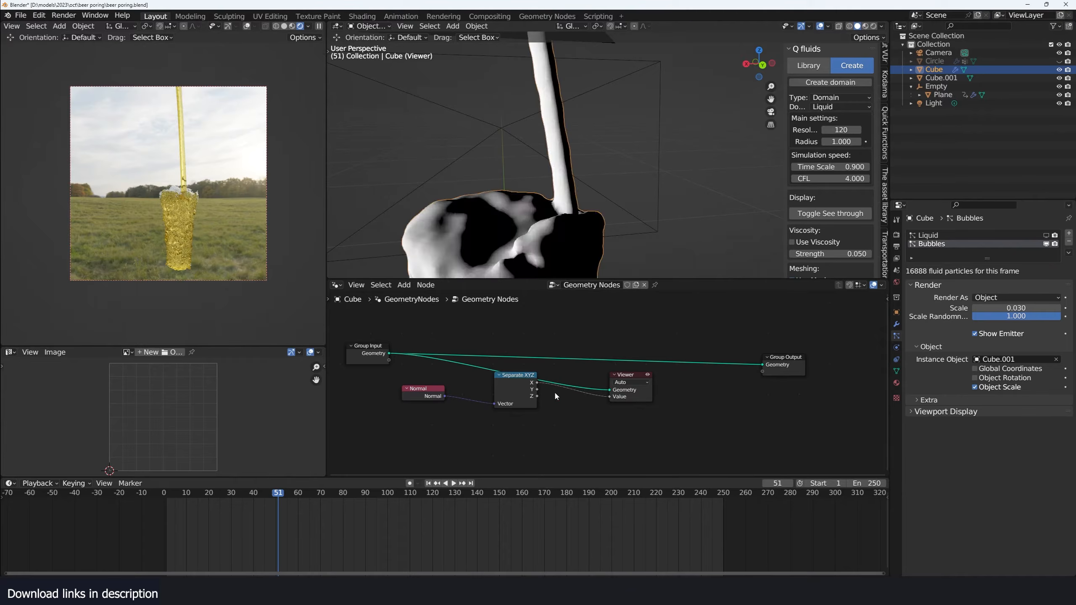
left_click_drag(524, 382, 608, 390)
scroll(541, 366, "up", 1)
Insert a Compare node set to Greater Than between the Z output and the Viewer, with threshold B at 0.430
key("shift+a")
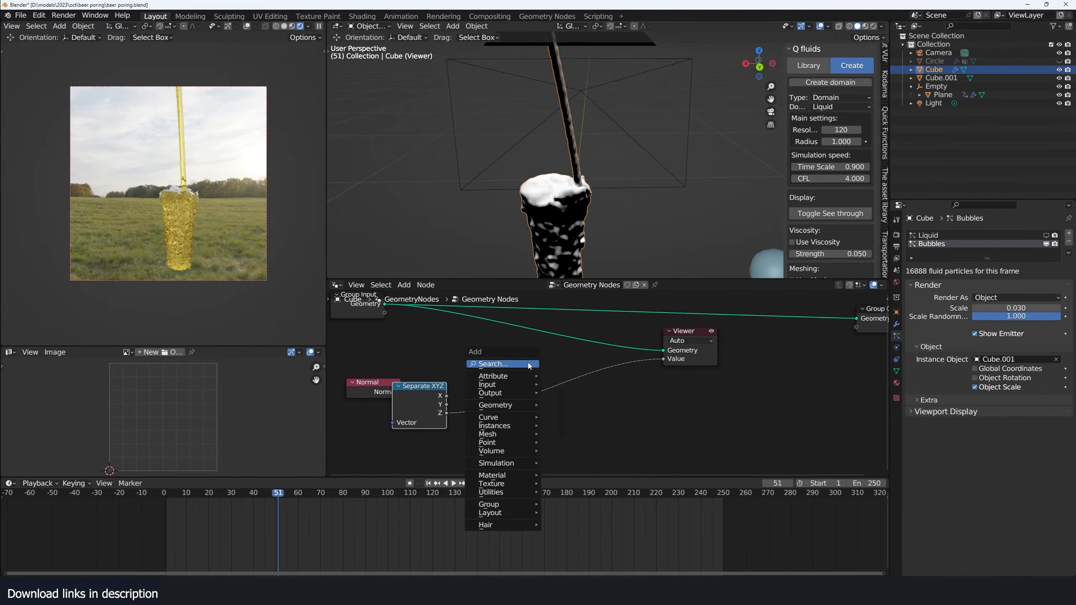
left_click(529, 363)
type("comra")
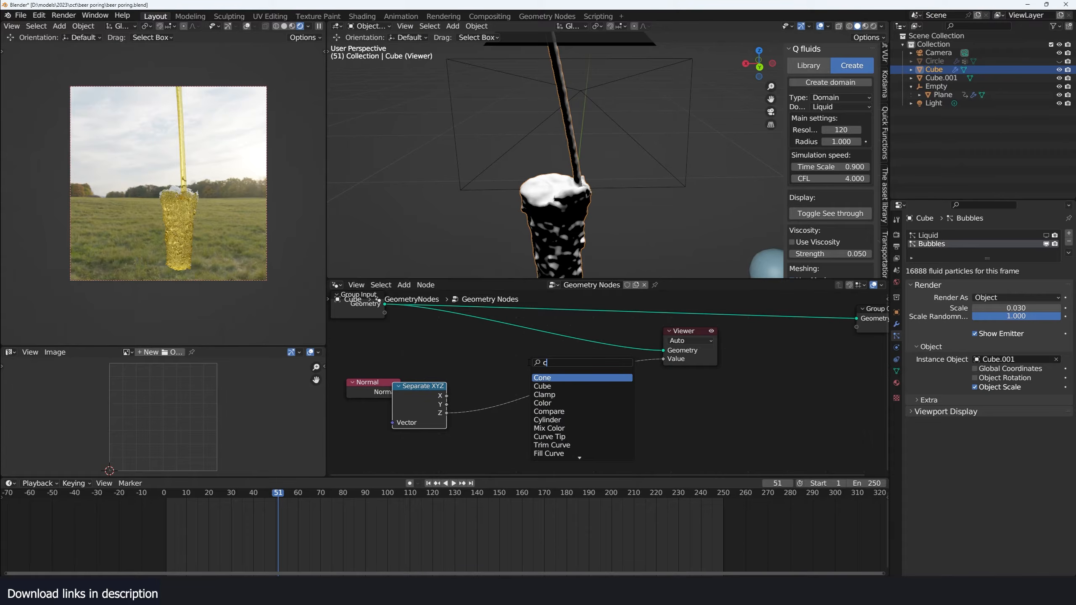
key("BackSpace")
key("BackSpace")
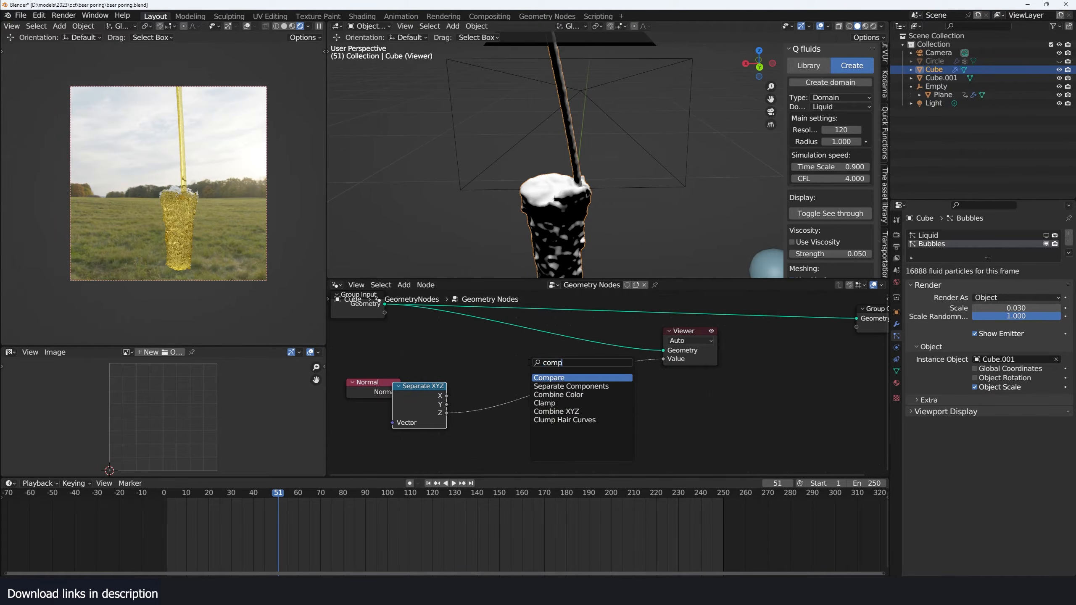
type("pa")
key("Return")
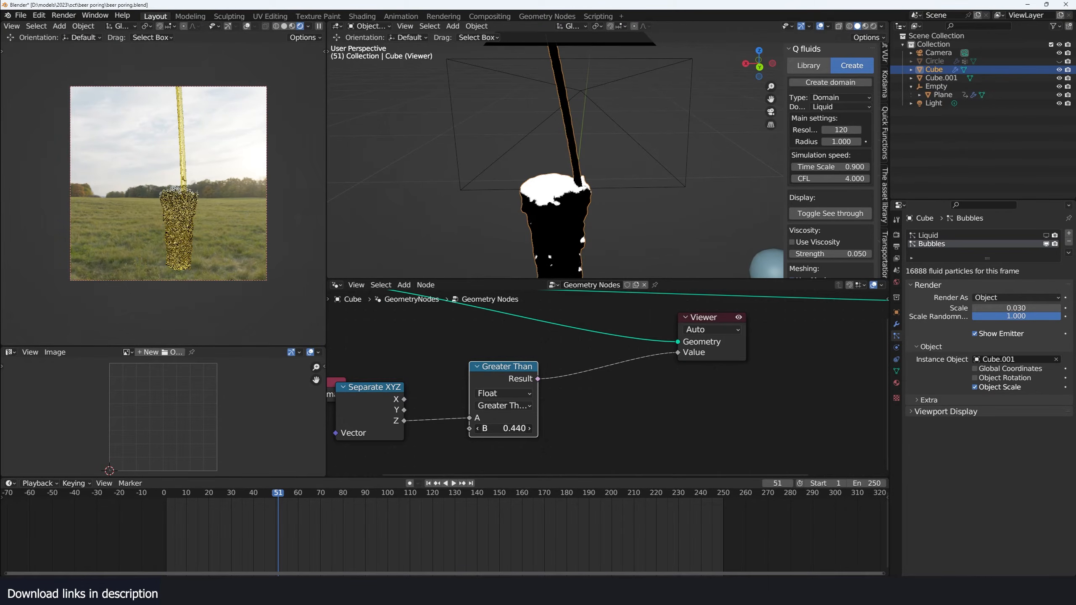
left_click_drag(503, 428, 485, 428)
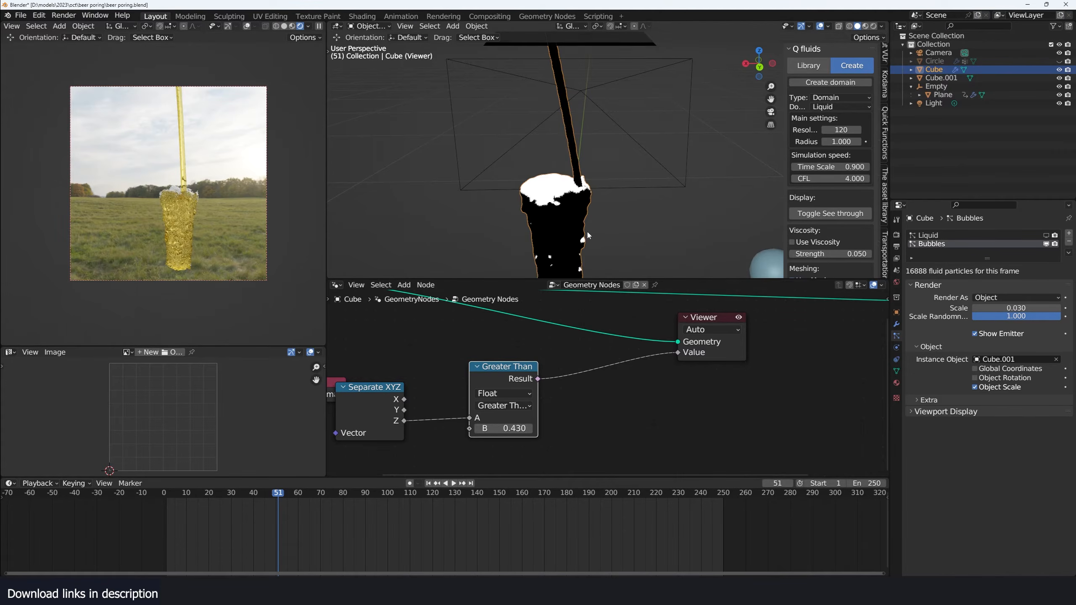
Inspect the white mask around the liquid and raise the Greater Than threshold B to 0.450
middle_click_drag(587, 233, 543, 168)
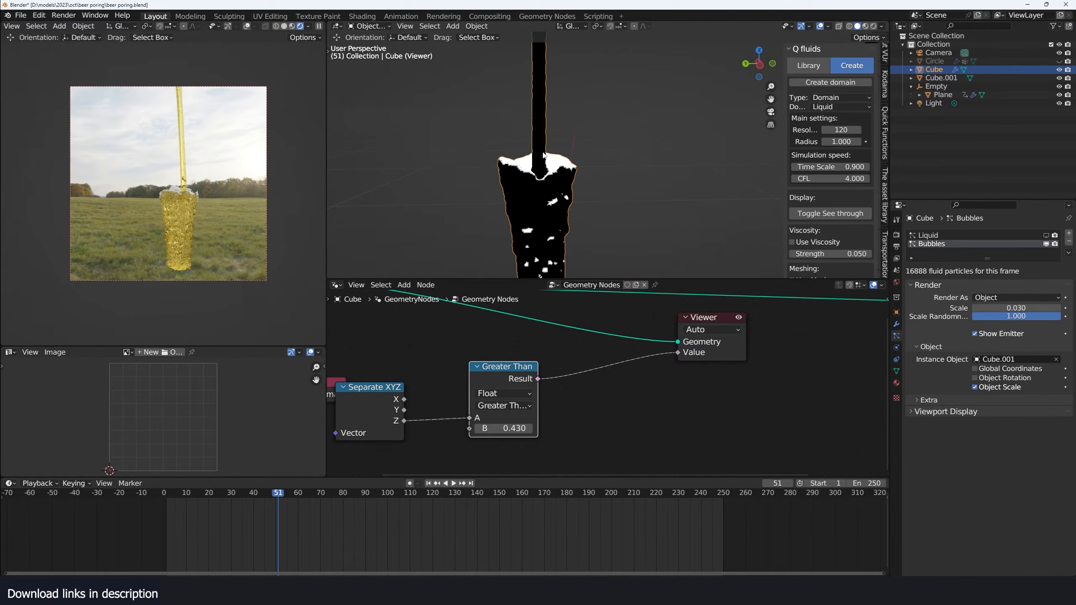
middle_click_drag(547, 223, 588, 149)
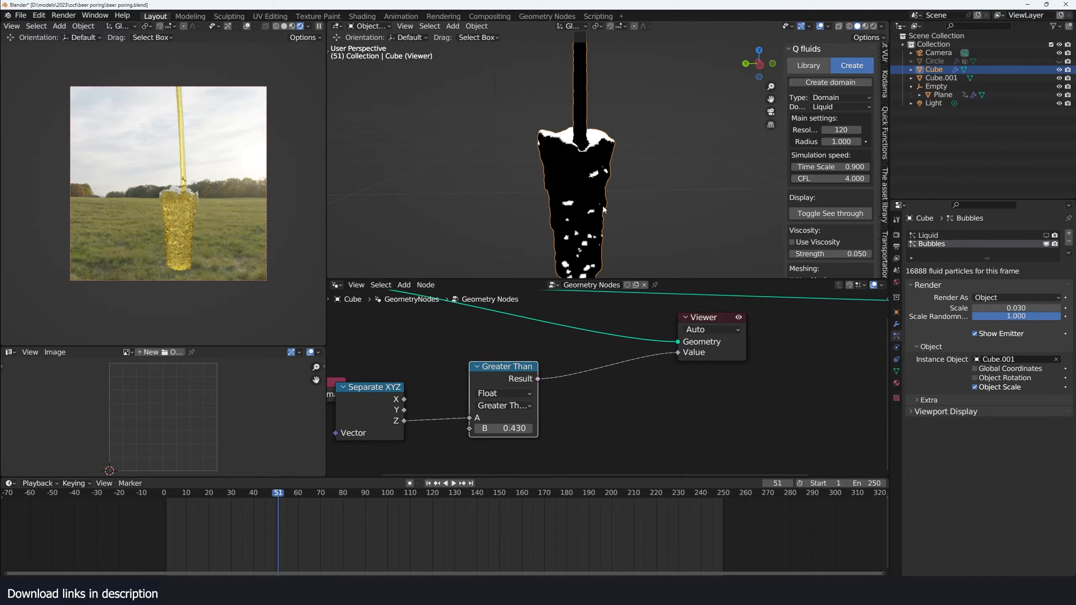
middle_click_drag(604, 209, 626, 192)
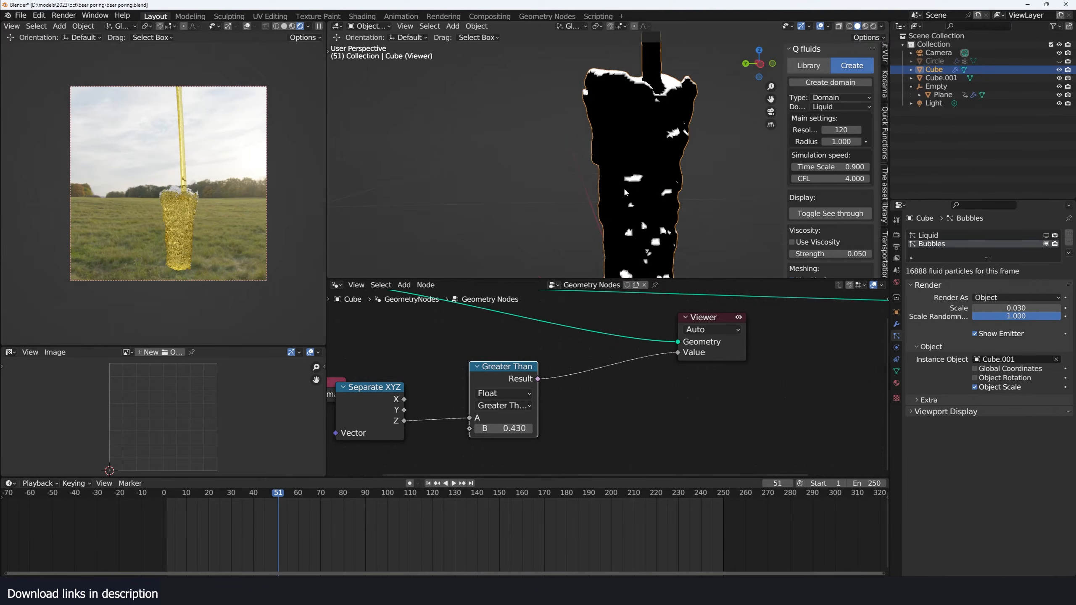
middle_click_drag(671, 161, 597, 187)
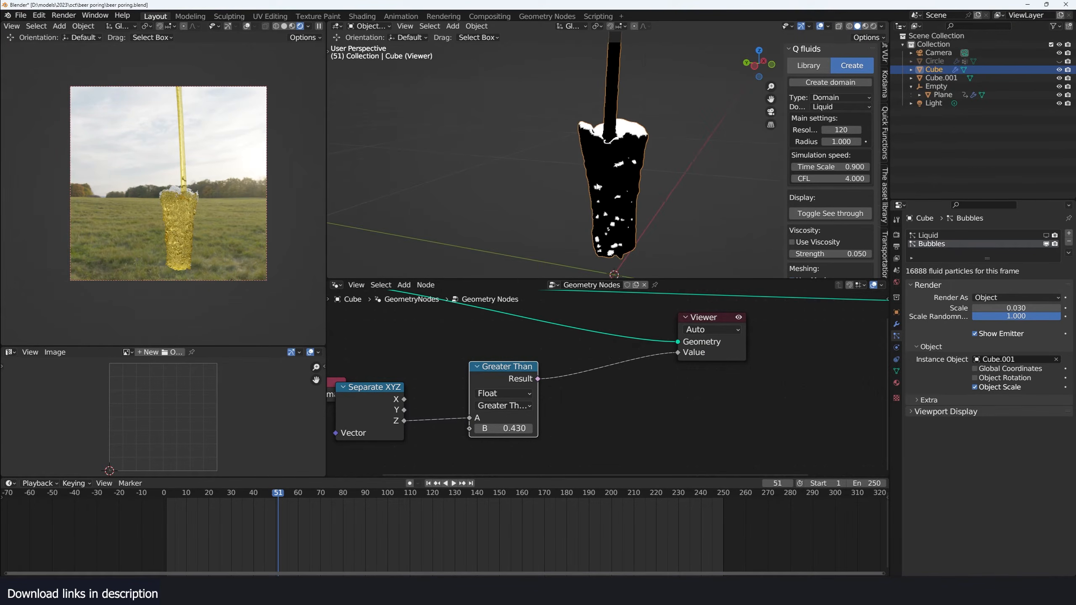
middle_click_drag(628, 230, 591, 172)
scroll(590, 171, "up", 6)
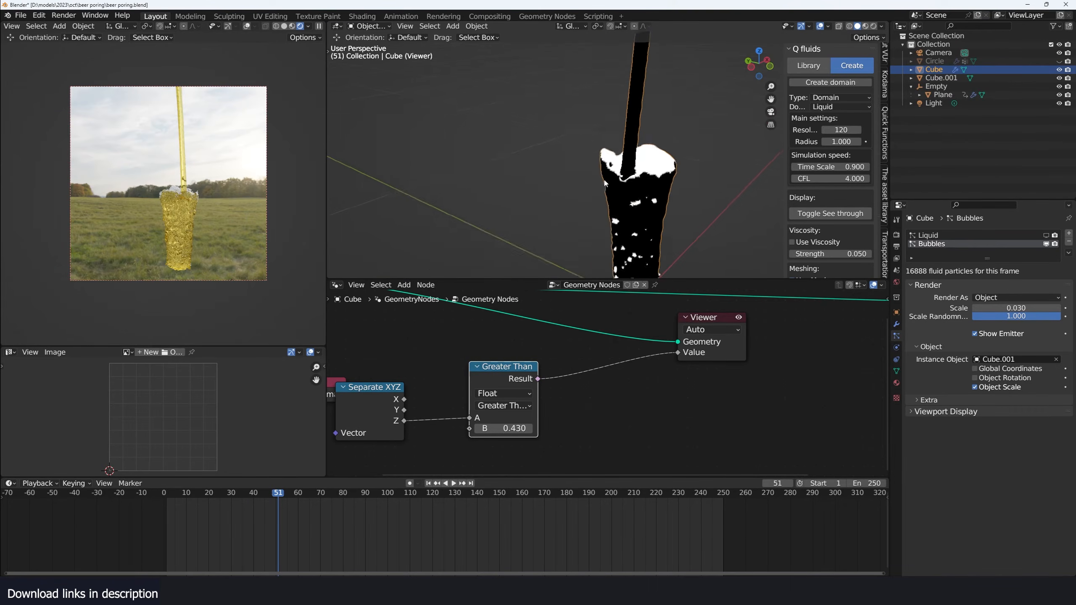
left_click_drag(520, 429, 522, 429)
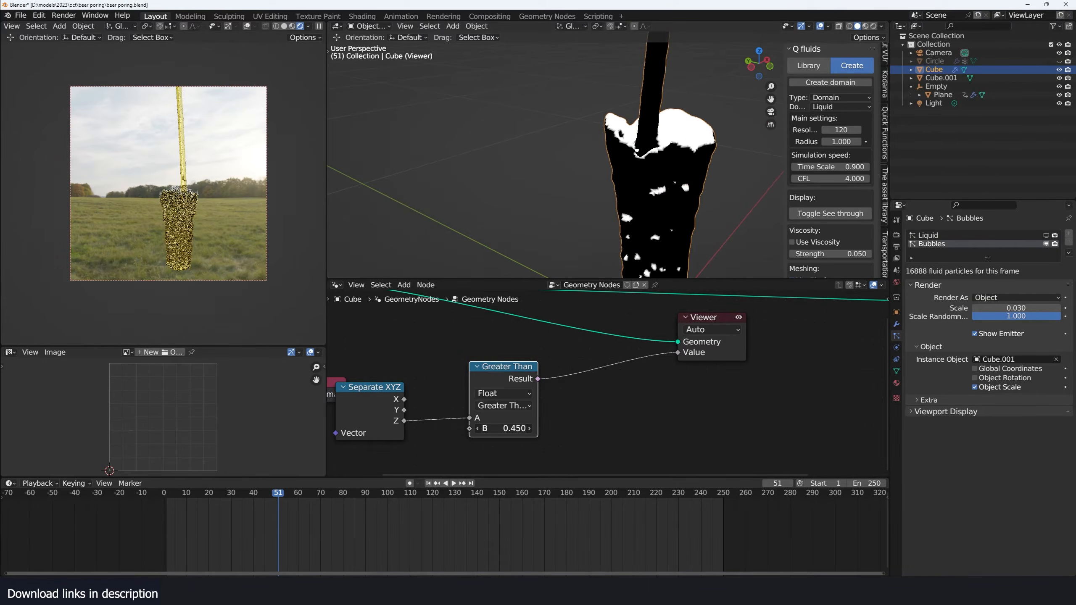
Move the Viewer farther along the node tree and add a Delete Geometry node beneath it
scroll(635, 238, "down", 2)
middle_click_drag(672, 271, 631, 292)
scroll(624, 426, "down", 3)
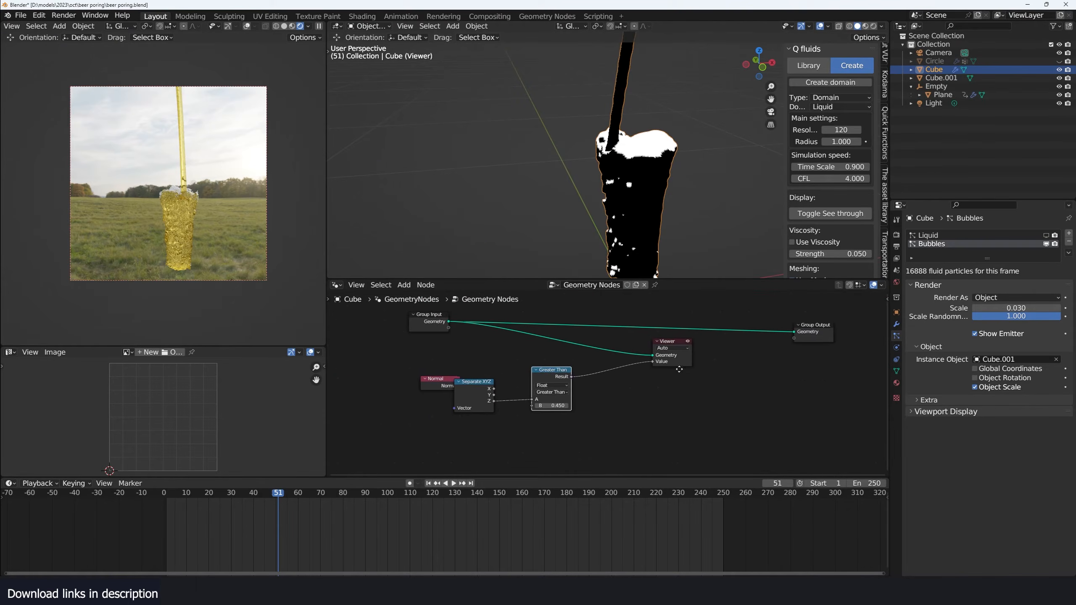
left_click_drag(649, 366, 709, 366)
scroll(608, 382, "up", 3)
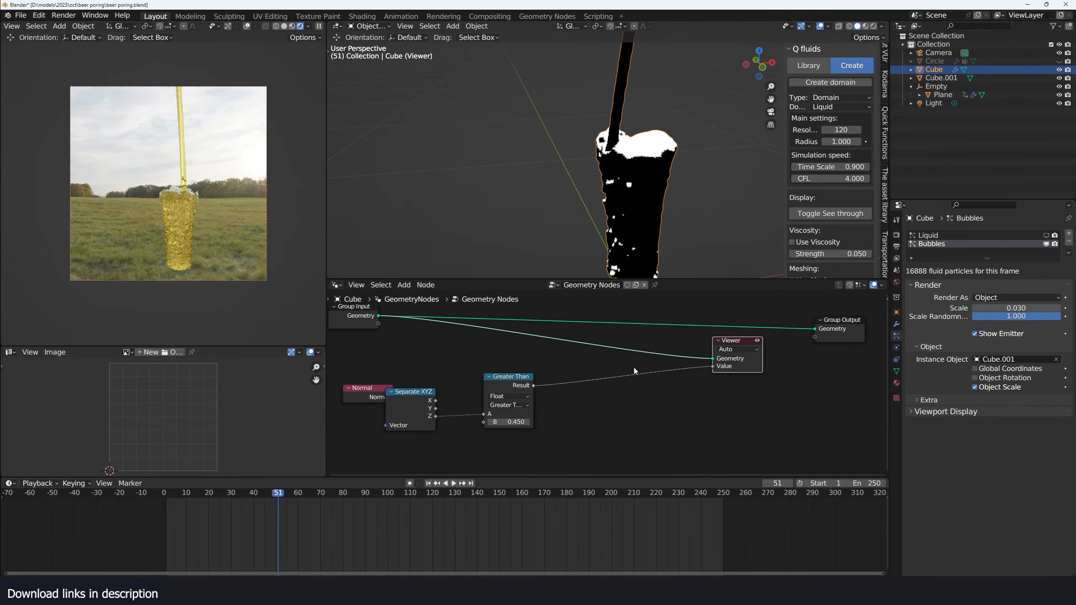
key("shift+a")
left_click(635, 368)
type("de")
key("Return")
left_click(654, 392)
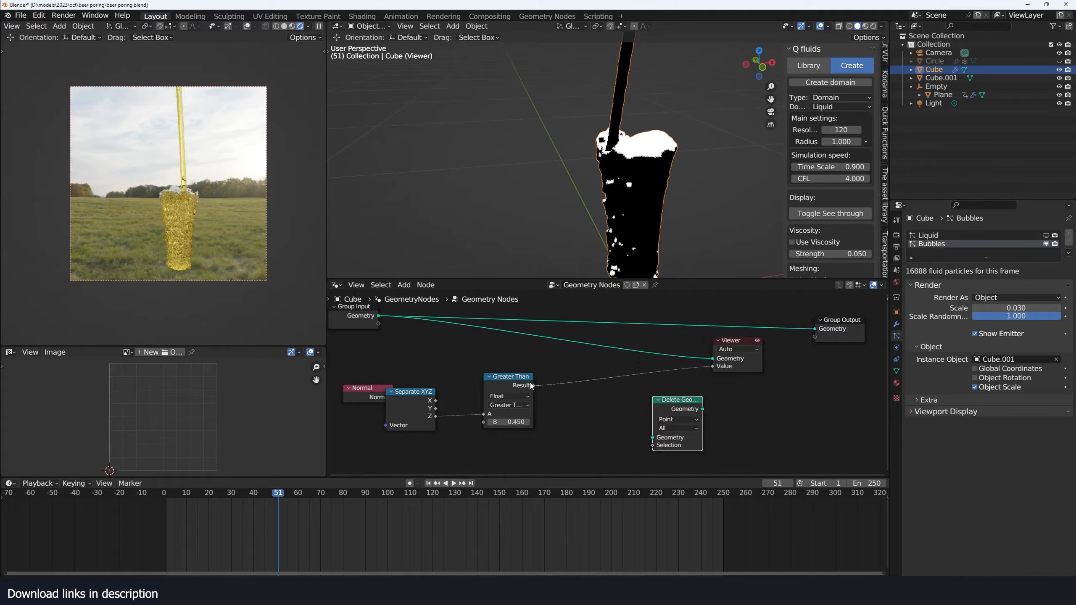
Feed the comparison result into Delete Geometry's Selection and the Group Input geometry into its Geometry, and preview the node's output
left_click_drag(533, 386, 652, 446)
left_click_drag(380, 316, 669, 374)
left_click(679, 411, "ctrl+shift")
Switch the Compare node to Less Than and set its threshold B to 0.390
scroll(627, 398, "up", 3)
left_click_drag(461, 386, 449, 429)
middle_click_drag(473, 401, 498, 360)
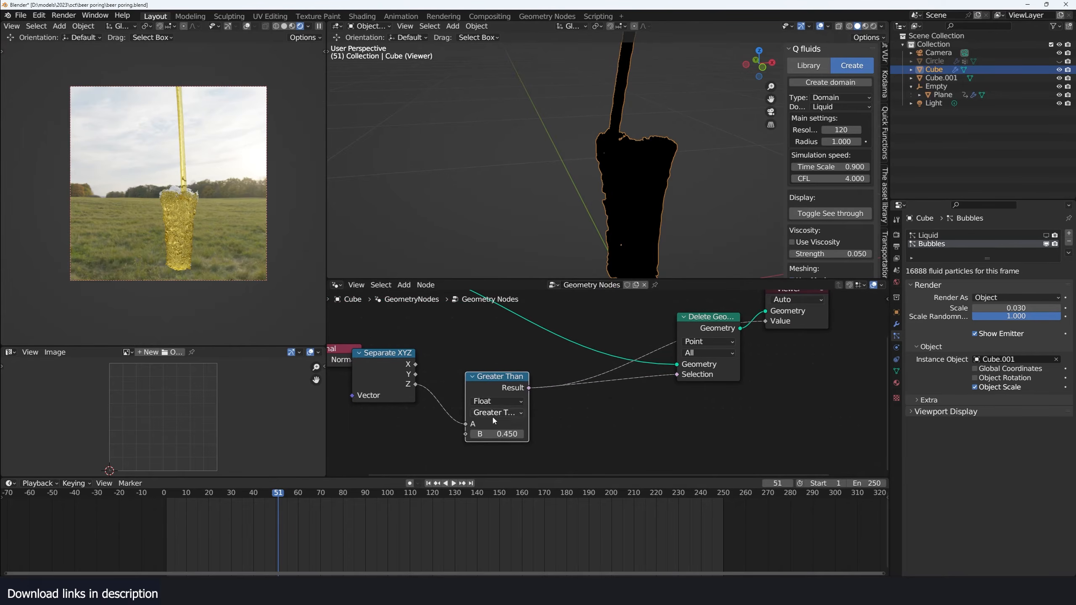
left_click(495, 416)
left_click(494, 424)
left_click_drag(501, 433, 498, 434)
scroll(682, 209, "down", 2)
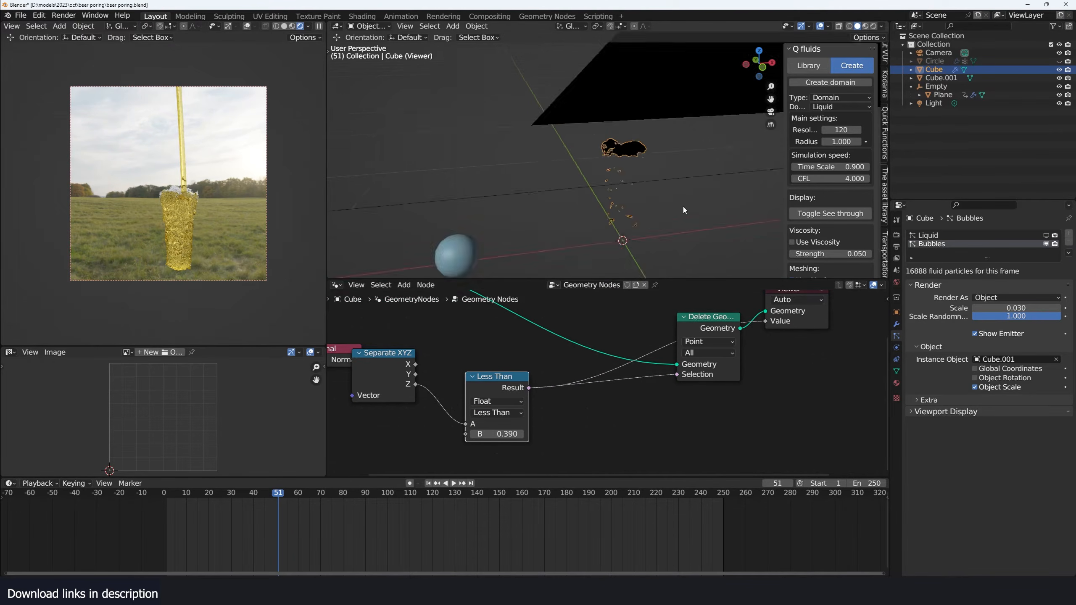
Unlink the comparison result from the Viewer's Value input and check the remaining foam surface
middle_click_drag(683, 209, 564, 223)
middle_click_drag(706, 363, 655, 386)
left_click_drag(713, 343, 691, 348)
middle_click_drag(590, 180, 625, 142)
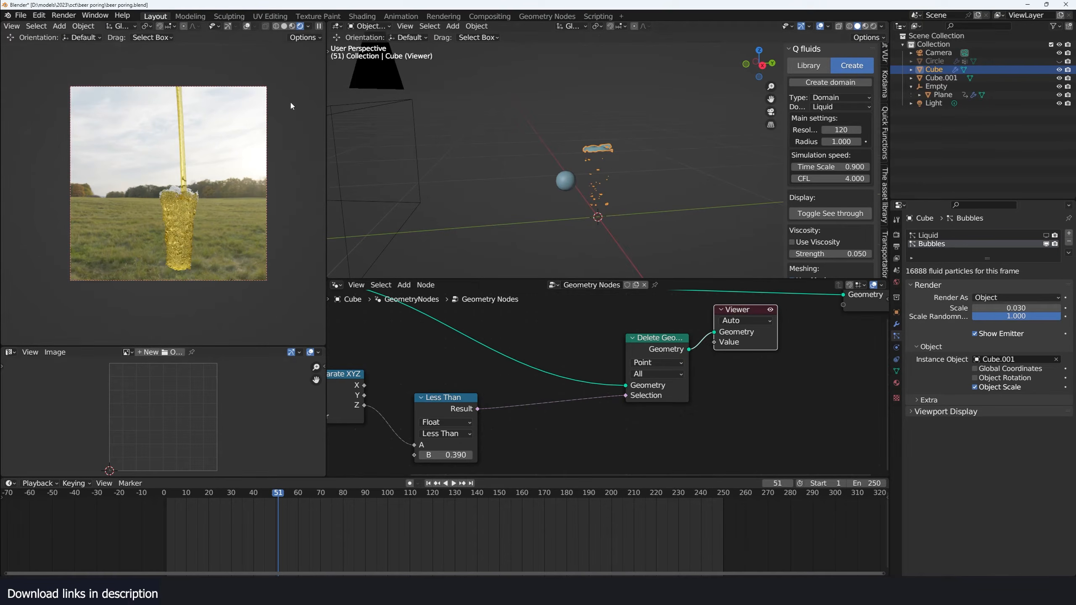
Save the file and play the foam surface animation from the start up to frame 84
key("ctrl+s")
left_click_drag(193, 501, 144, 510)
key("space")
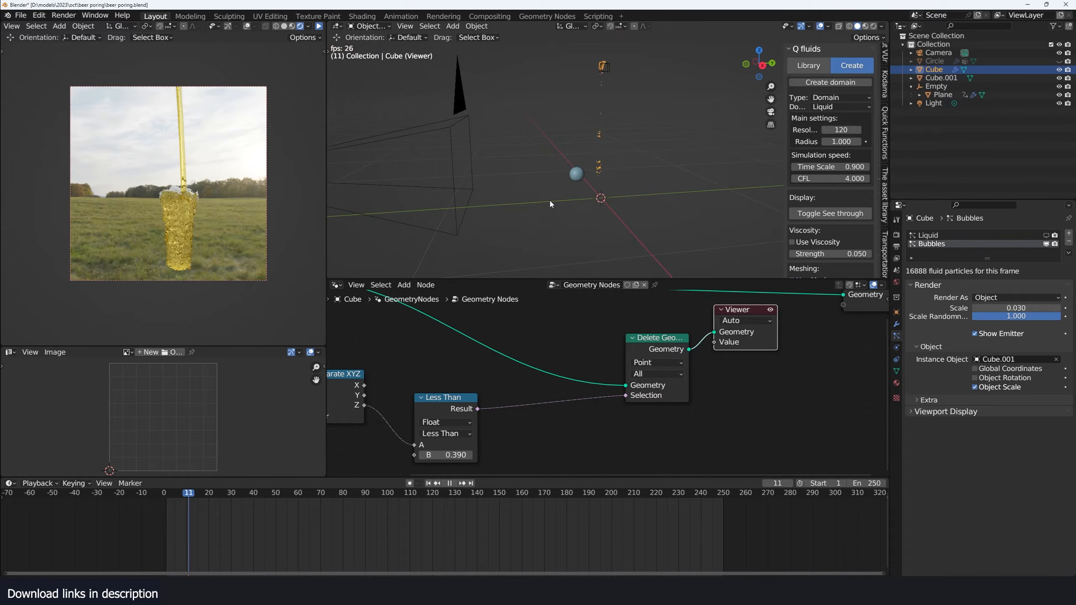
middle_click_drag(562, 185, 581, 198)
key("space")
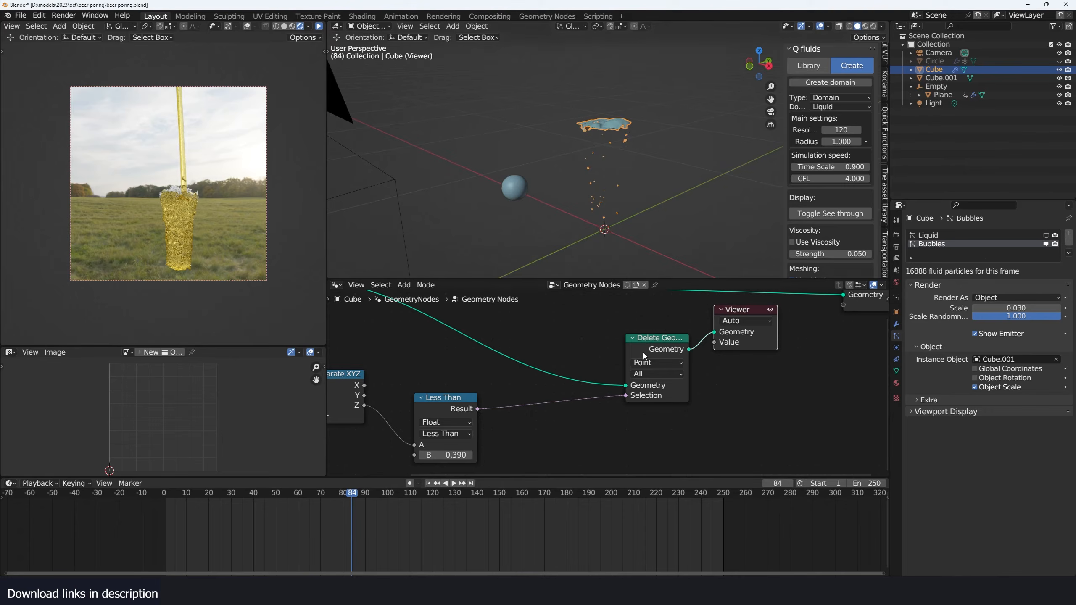
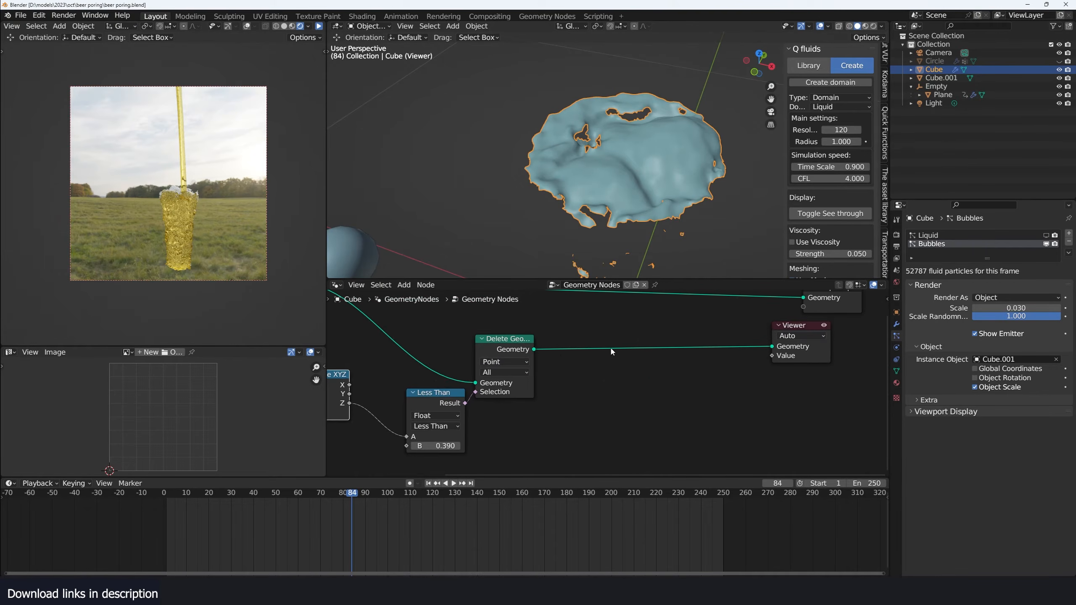
Insert an Extrude Mesh node after Delete Geometry with Individual turned off and an Offset Scale of 0
key("shift+a")
type("ex")
left_click(625, 358)
left_click(646, 360)
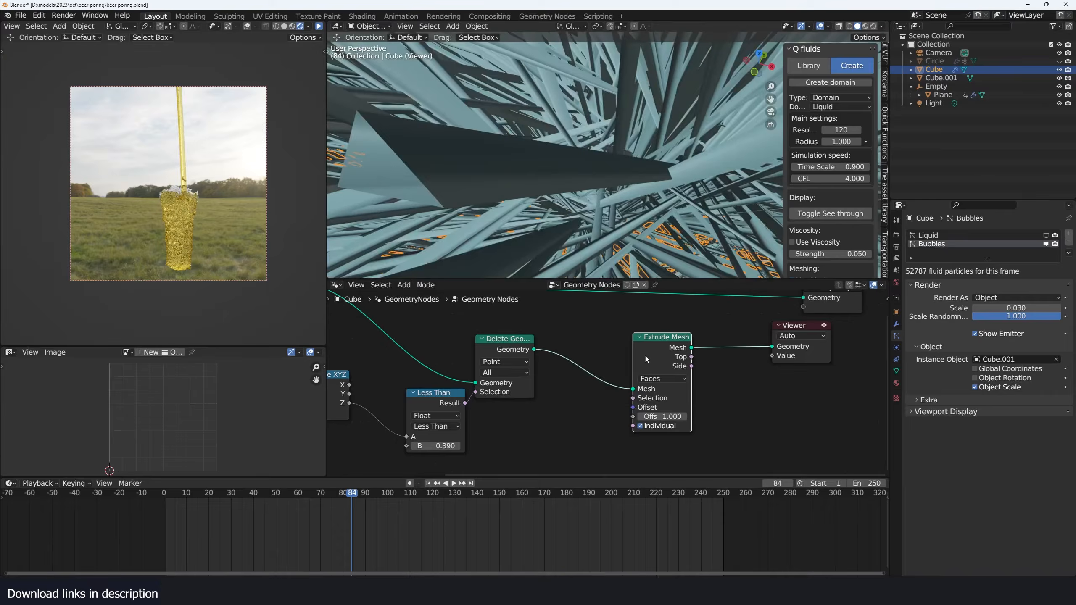
left_click(640, 425)
scroll(623, 340, "down", 2)
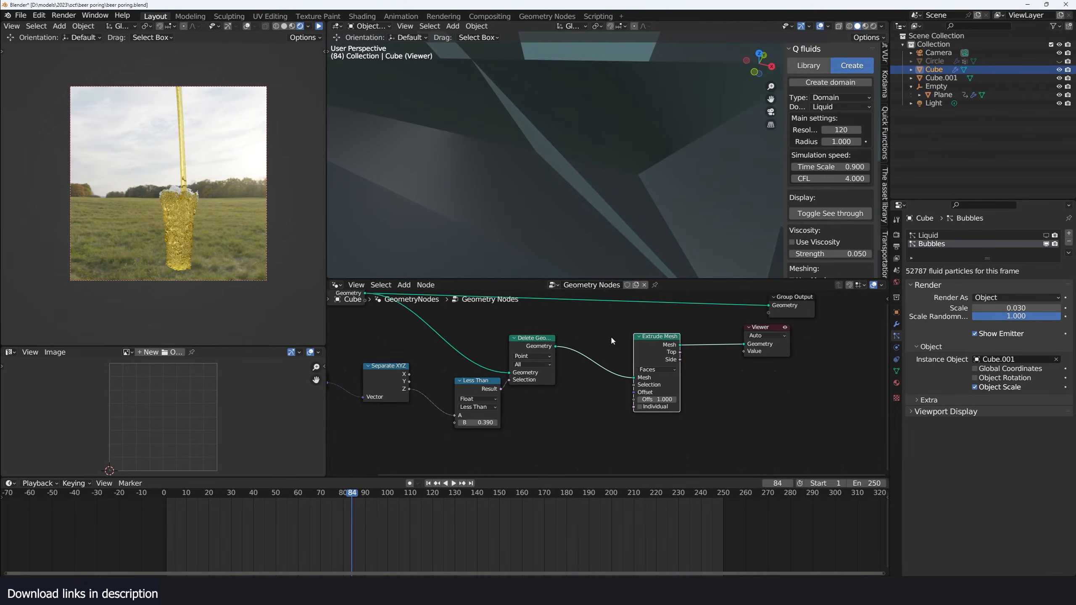
key("Return")
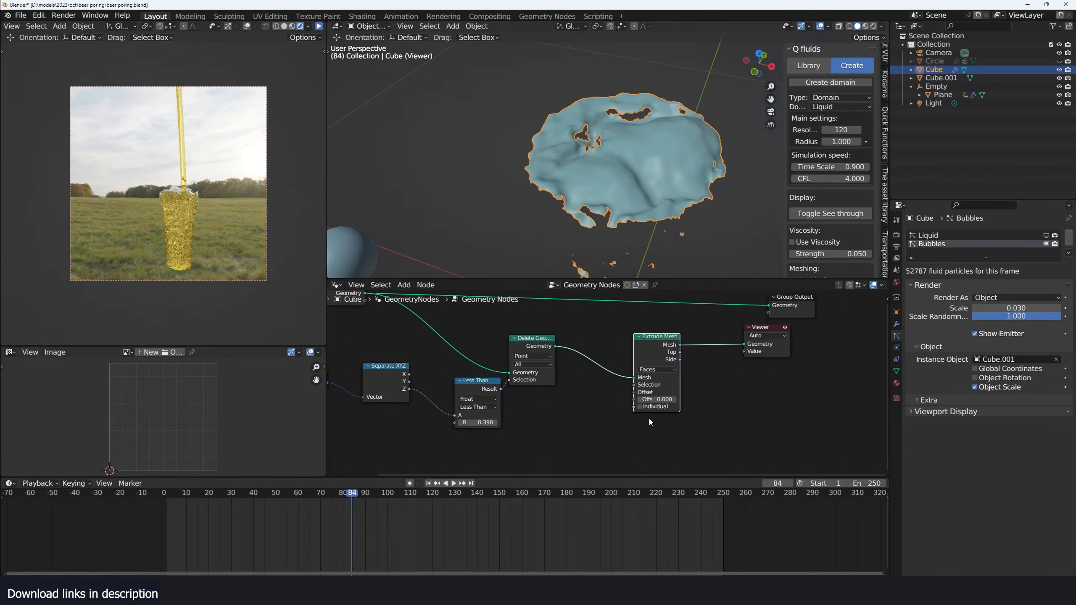
Add a Combine XYZ node below Extrude Mesh and set its Z value to 1
middle_click_drag(648, 417, 615, 395)
key("shift+a")
left_click(599, 391)
type("x")
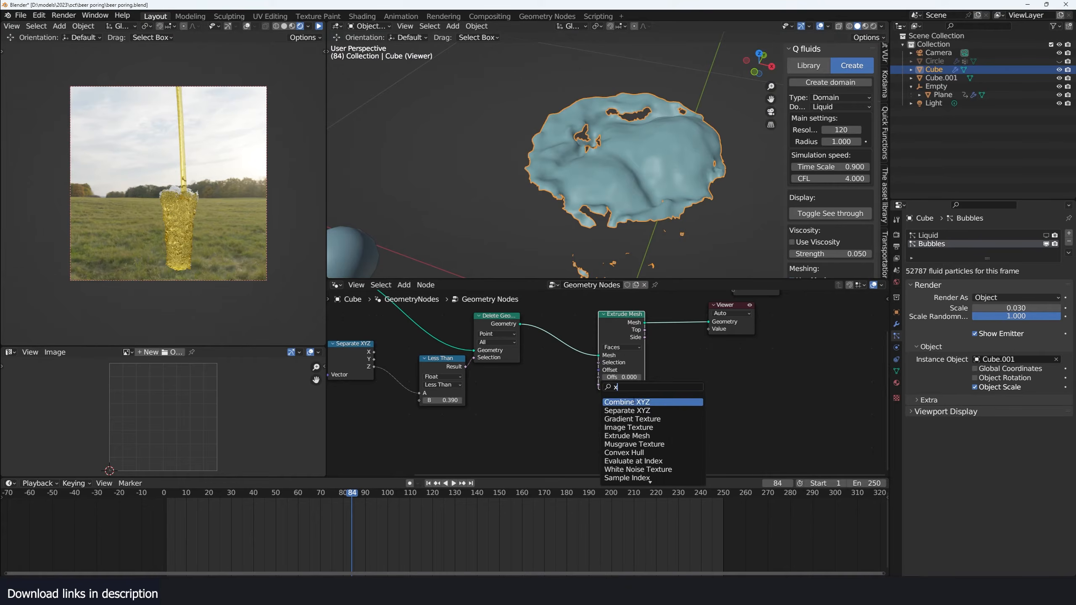
key("Return")
left_click(625, 423)
left_click(620, 437)
type("1")
key("Return")
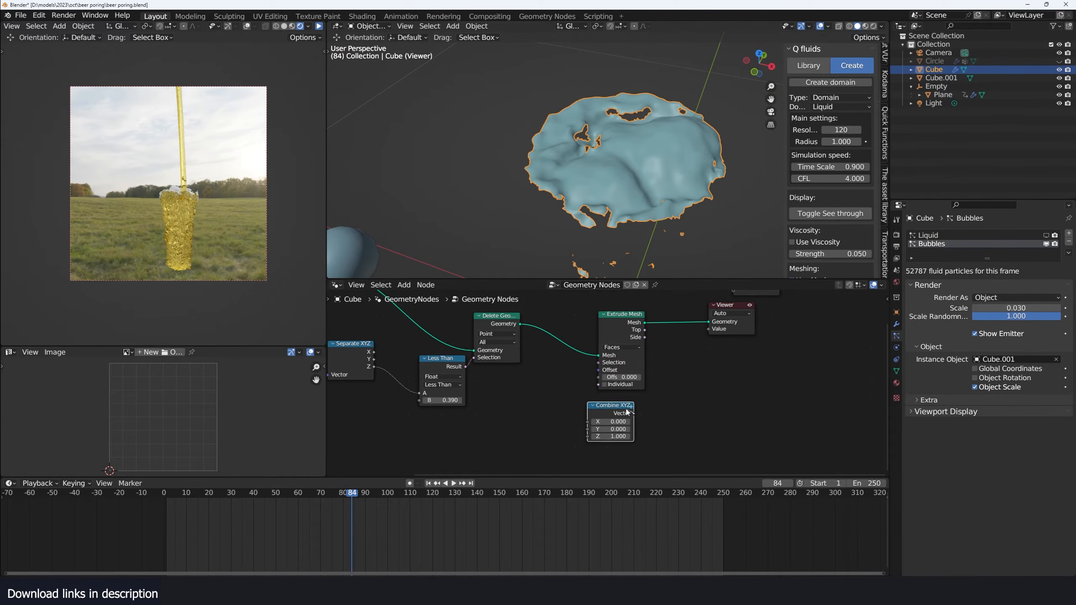
Link the Combine XYZ vector to Extrude Mesh's Offset and set the Offset Scale to 0.060
left_click_drag(595, 373, 626, 377)
scroll(630, 407, "up", 2)
mouse_move(671, 200)
middle_mouse_down()
mouse_move(693, 149)
mouse_move(659, 140)
mouse_move(664, 216)
middle_mouse_up()
left_click_drag(627, 377, 629, 377)
middle_click_drag(664, 220, 604, 162)
middle_click_drag(552, 100, 597, 213)
Set the Less Than threshold B to 0.560 and check the extruded foam from above and the side
middle_click_drag(474, 388, 553, 377)
scroll(557, 376, "up", 2)
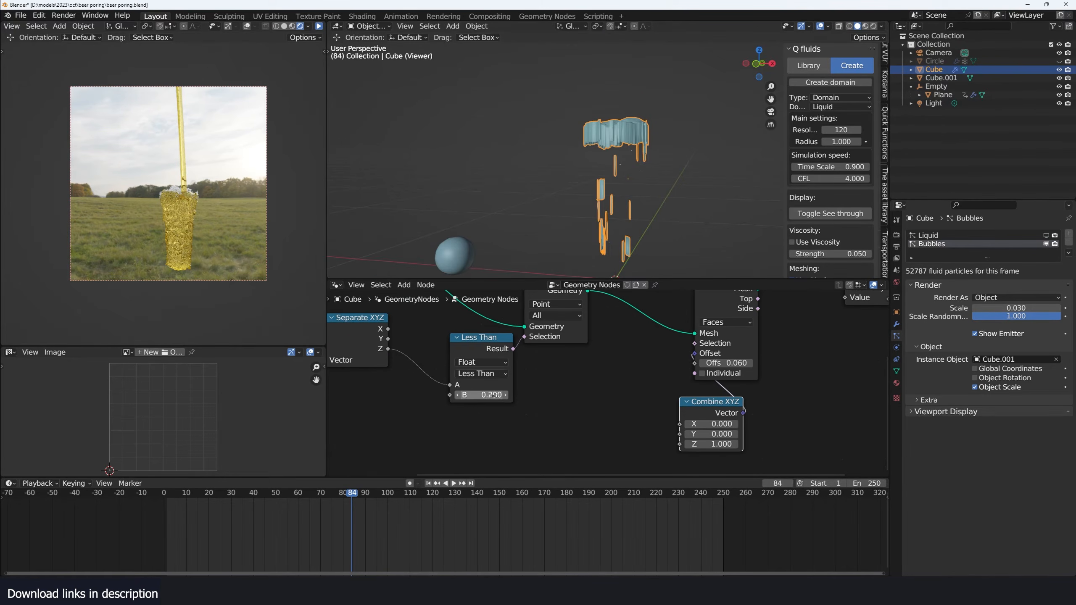
left_click_drag(485, 395, 505, 395)
scroll(592, 239, "down", 1)
middle_click_drag(601, 193, 606, 271)
scroll(594, 159, "up", 5)
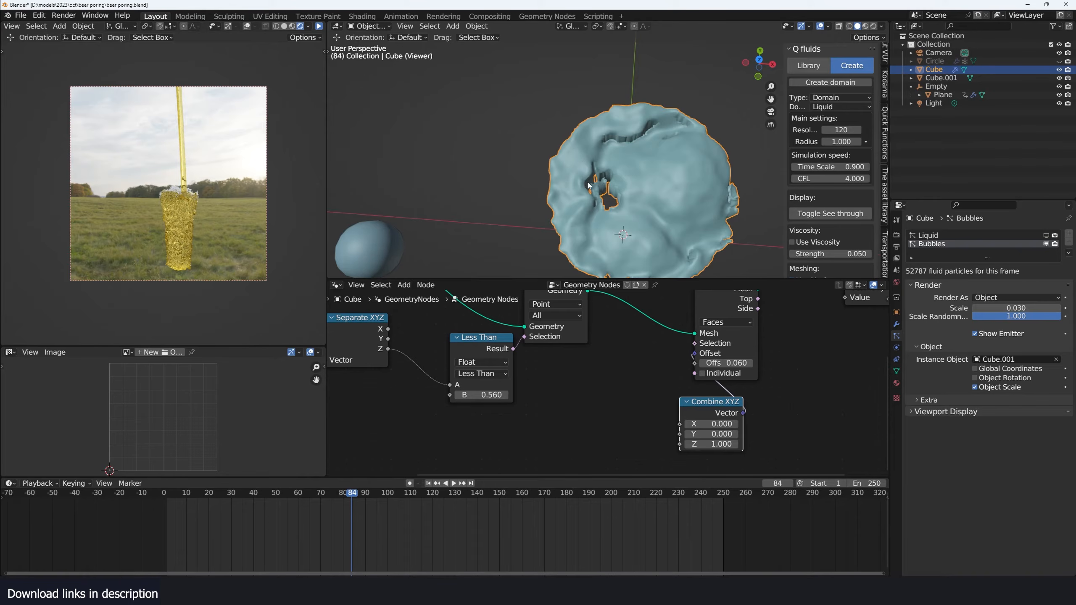
middle_click_drag(589, 185, 594, 90)
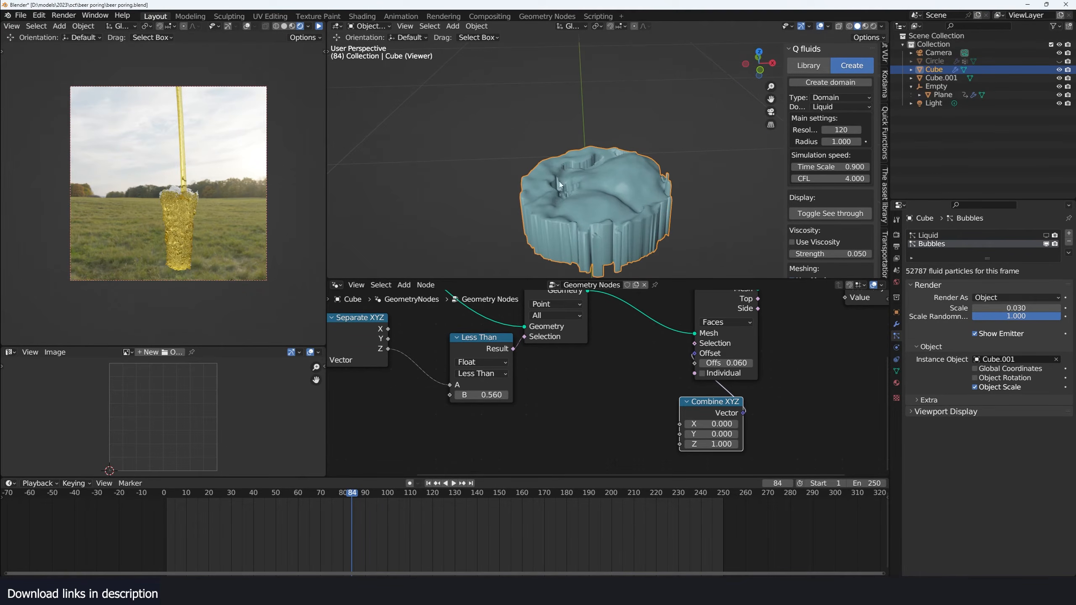
Insert a Join Geometry node before the Group Output and link the Extrude Mesh output into it
scroll(615, 347, "down", 5)
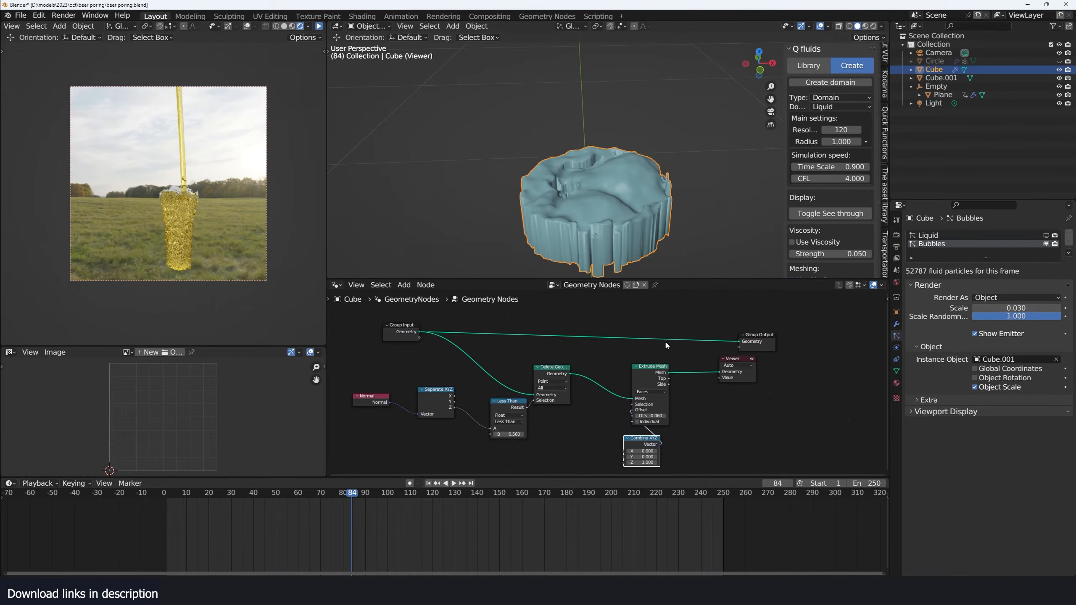
key("shift+a")
type("join")
key("Return")
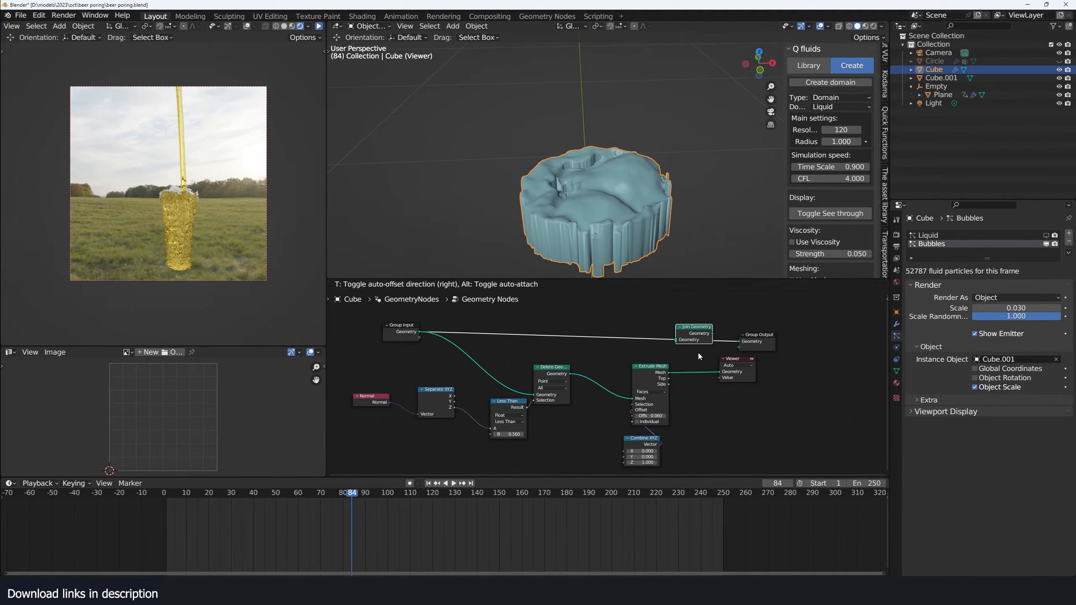
left_click(698, 351)
scroll(690, 354, "up", 1)
left_click_drag(679, 370, 687, 333)
Preview the Join Geometry output with the Viewer, move the Viewer aside, and inspect the foam on the liquid
middle_click_drag(756, 358, 719, 366)
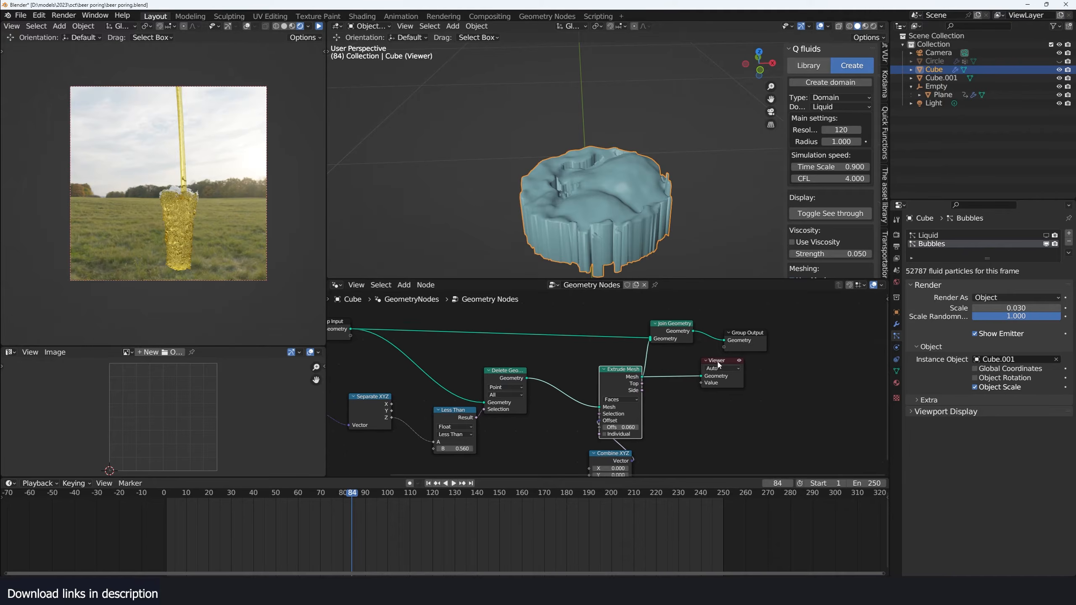
left_click_drag(693, 332, 701, 376)
left_click_drag(736, 365, 773, 363)
middle_click_drag(612, 274, 647, 258)
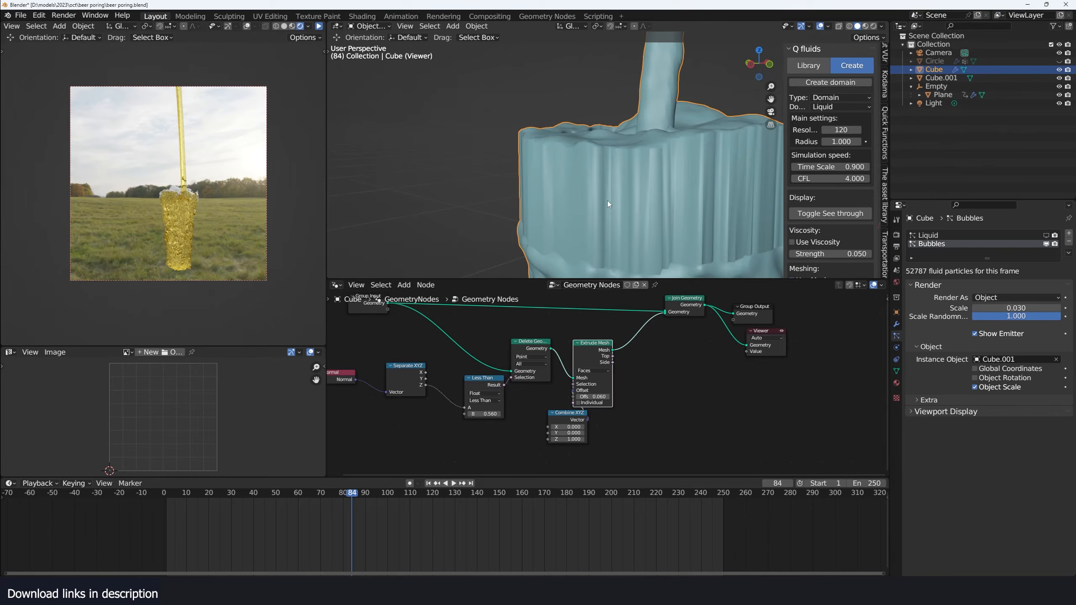
middle_click_drag(607, 200, 631, 153)
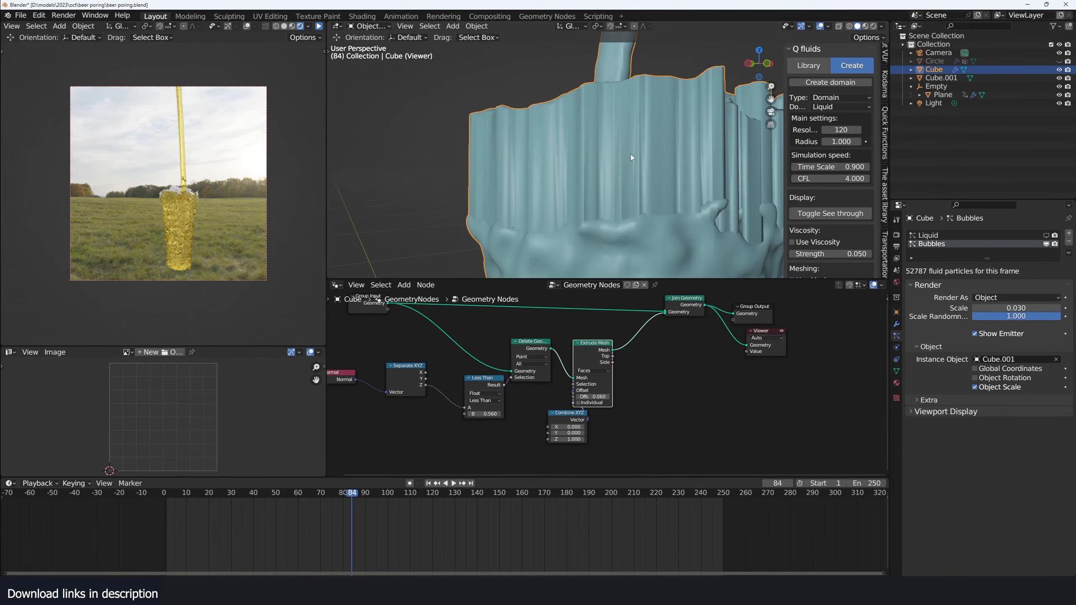
Move Join Geometry, Group Output and Viewer aside and insert a Set Position node between Extrude Mesh and Join Geometry
middle_click_drag(633, 301, 469, 340)
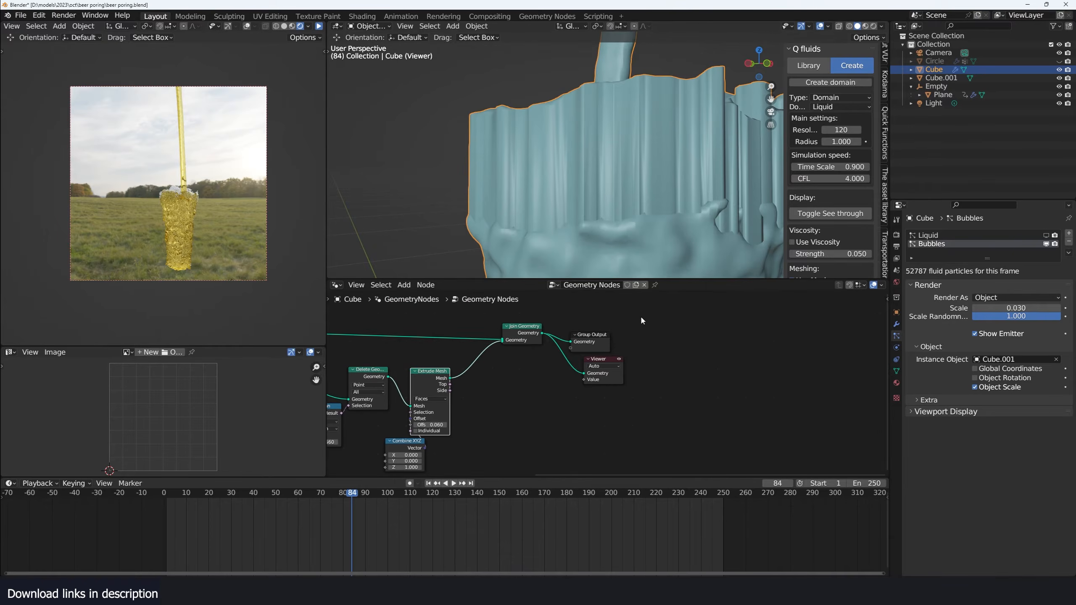
left_click_drag(663, 313, 497, 361)
key("g")
left_click(648, 366)
key("shift+a")
type("sset")
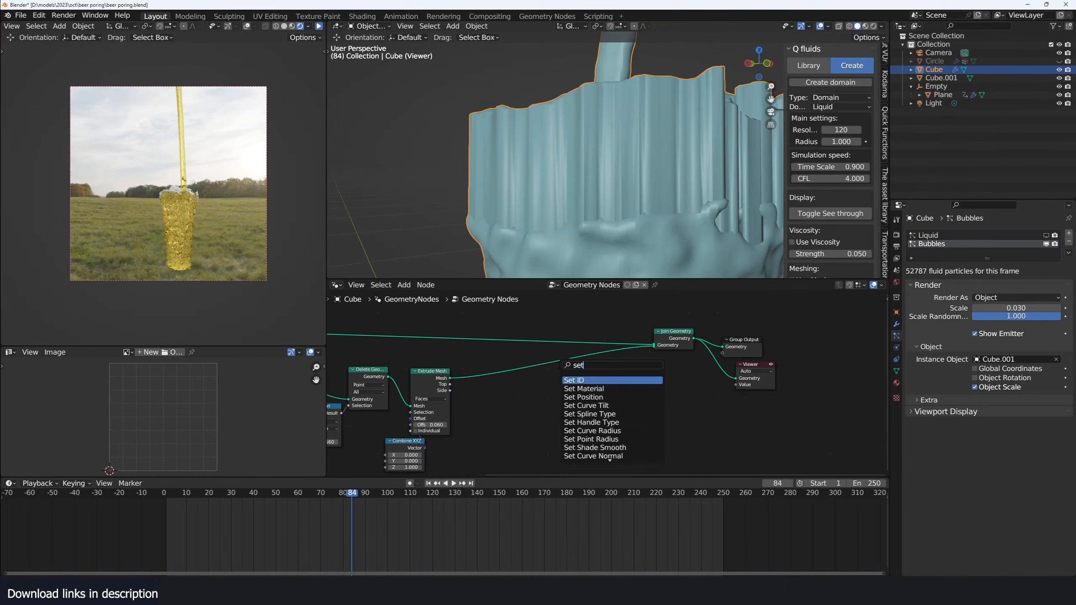
left_click(568, 398)
left_click(566, 395)
scroll(635, 152, "down", 2)
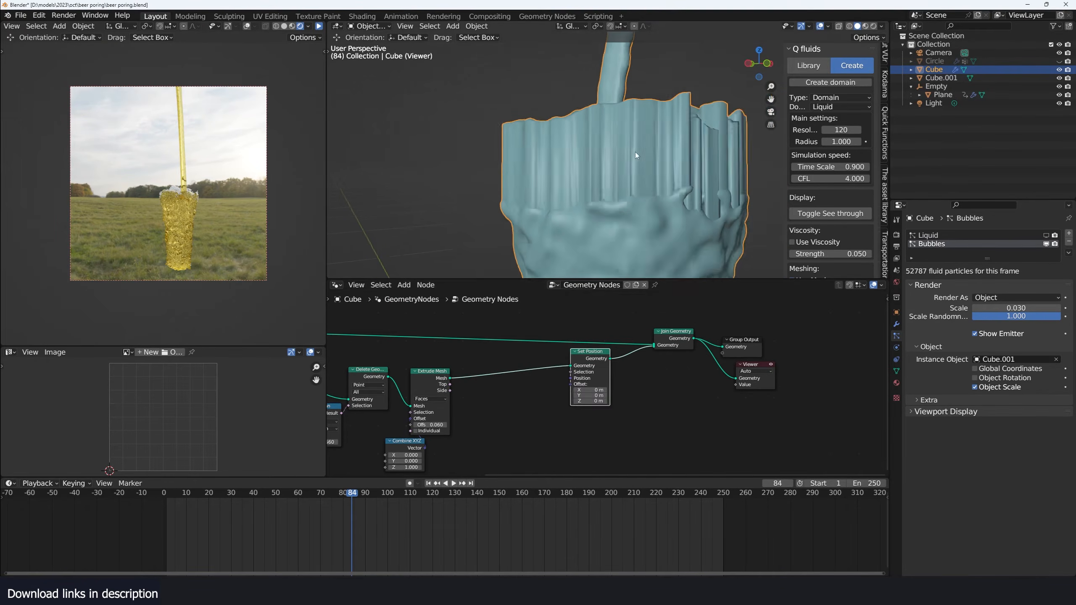
Add a Position node below the link and connect it to Set Position's Position input
scroll(635, 156, "down", 2)
scroll(437, 453, "up", 2)
key("shift+a")
type("s")
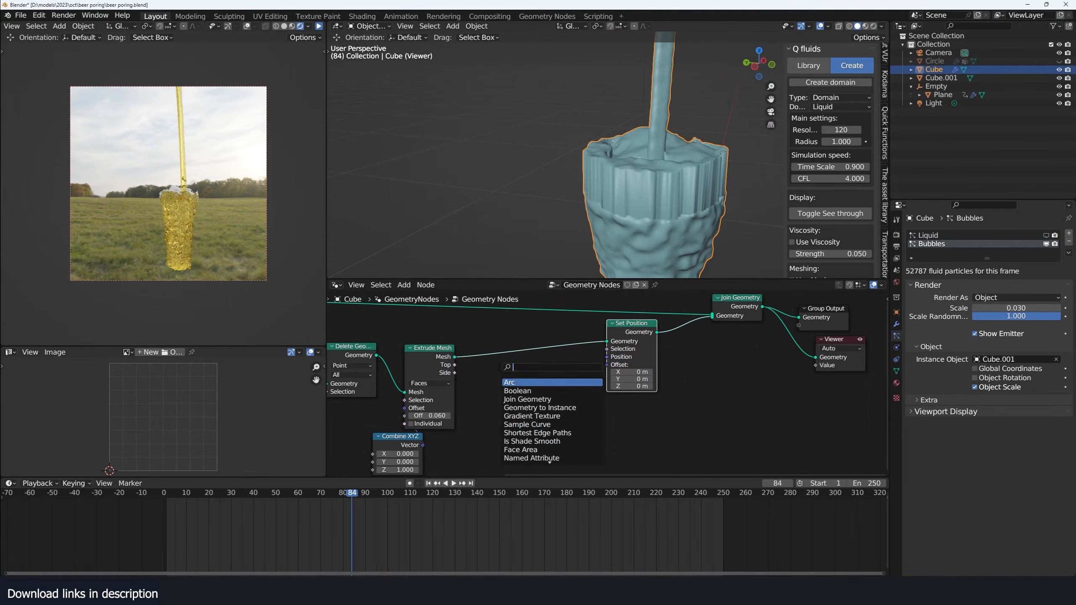
type("posi")
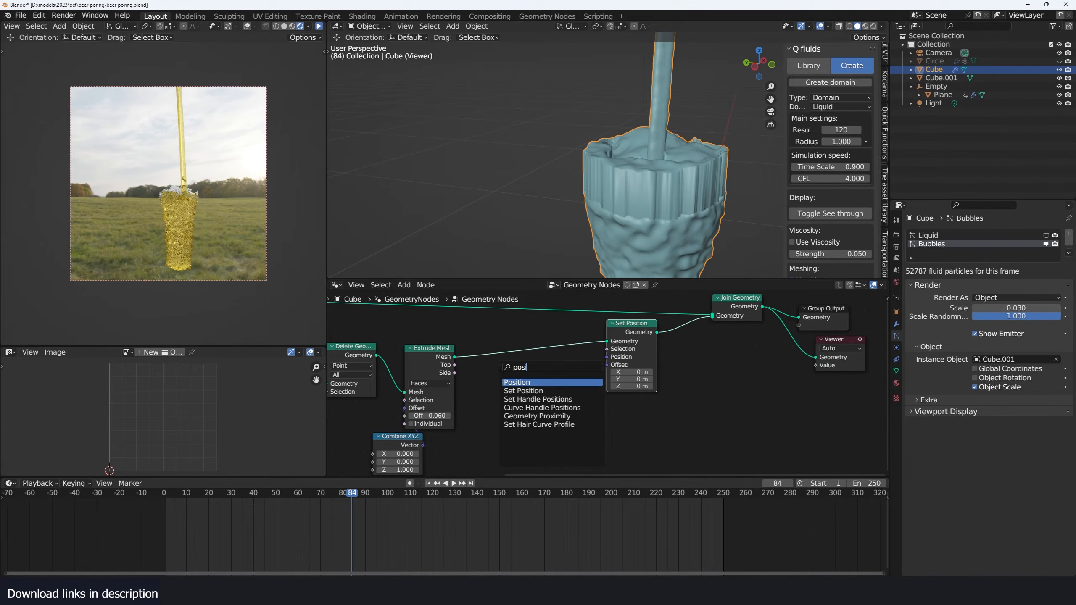
key("Return")
left_click(490, 418)
left_click_drag(518, 409, 616, 363)
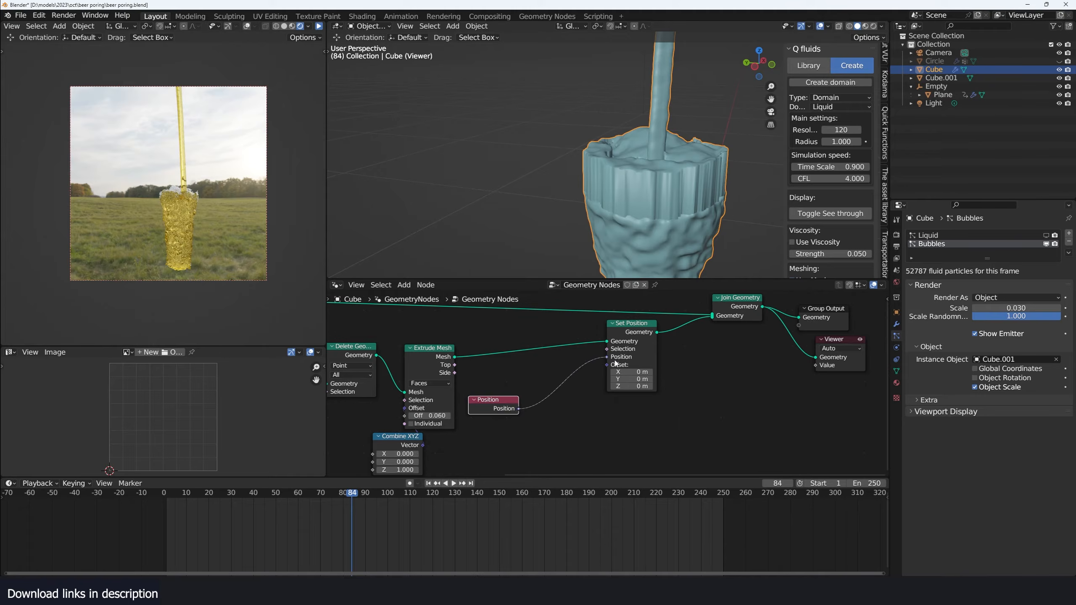
Insert a Blur Attribute node with data type Vector between the Position and Set Position nodes
key("shift+a")
type("bl")
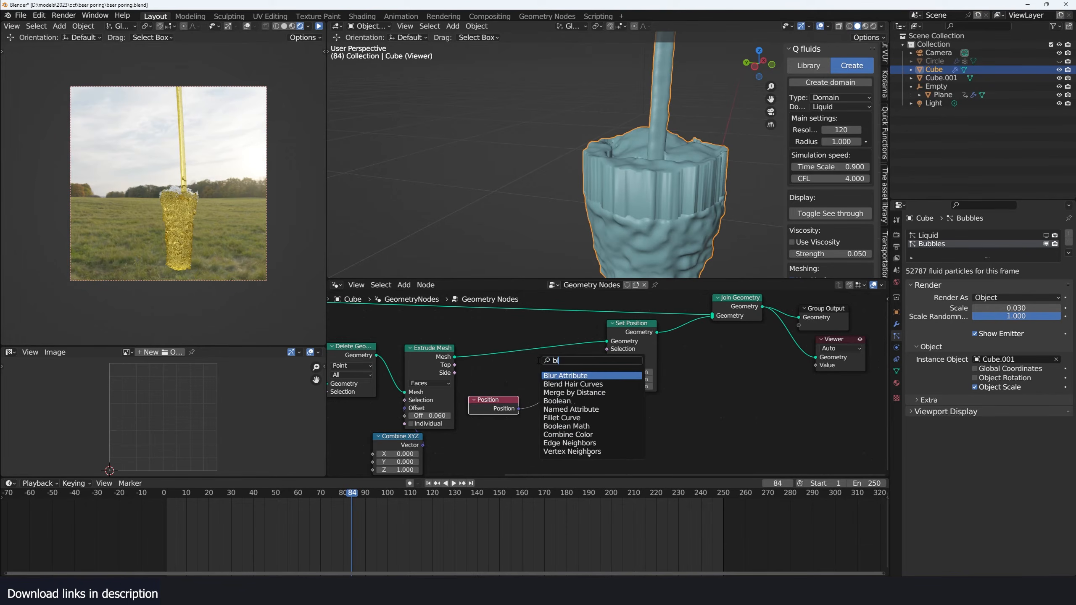
key("Return")
left_click(776, 407)
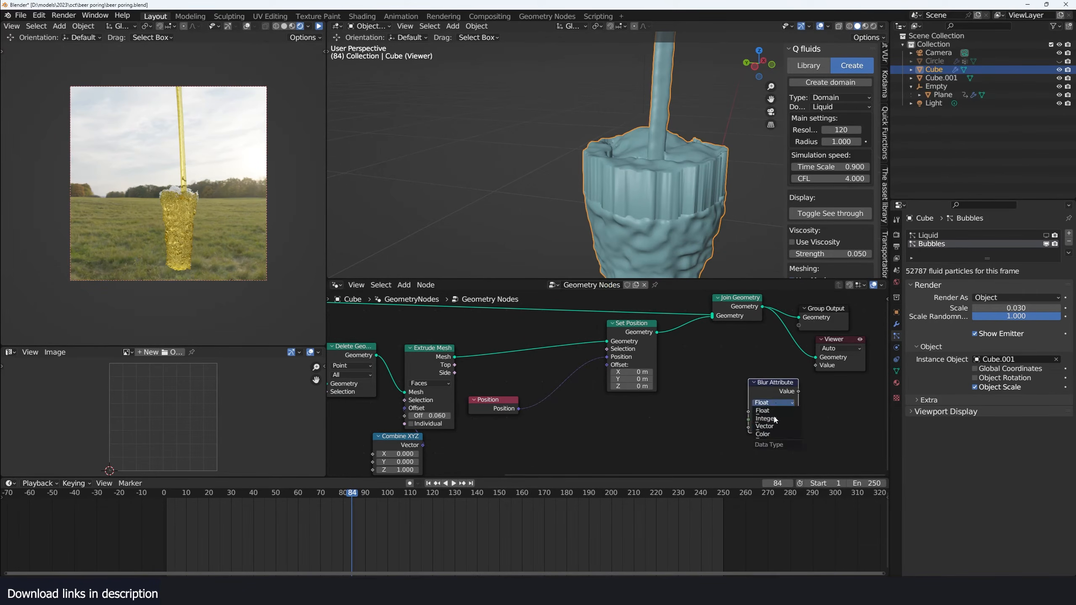
left_click_drag(776, 408, 581, 404)
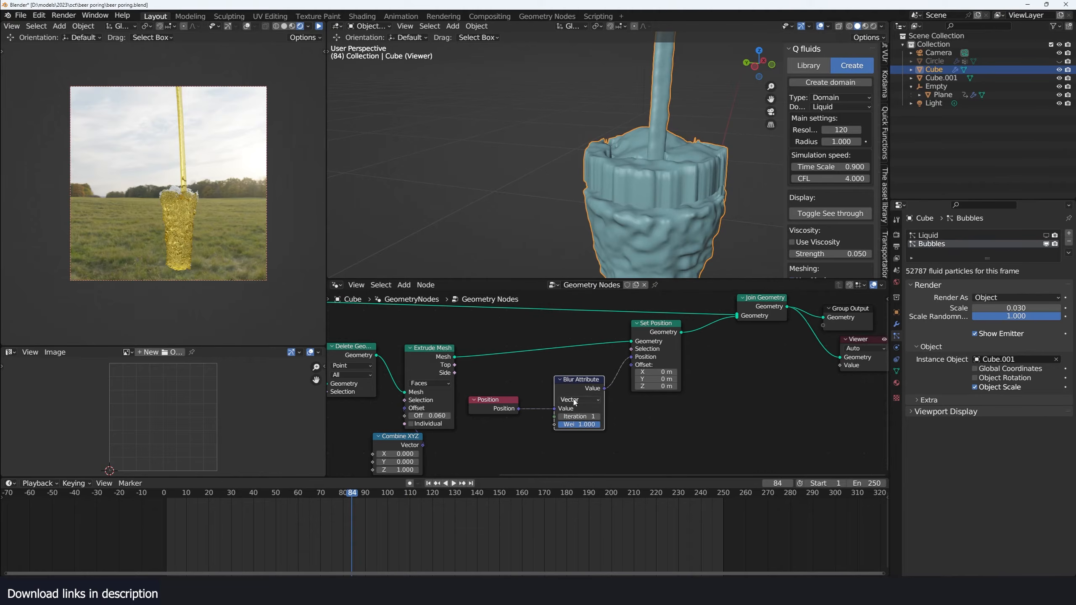
Set the Blur Attribute iterations to 13 and inspect the blurred foam from above and the side
left_click(598, 417)
left_click(598, 417)
left_click(598, 417)
left_click(599, 417)
left_click(598, 417)
left_click(599, 417)
left_click(598, 417)
left_click(599, 417)
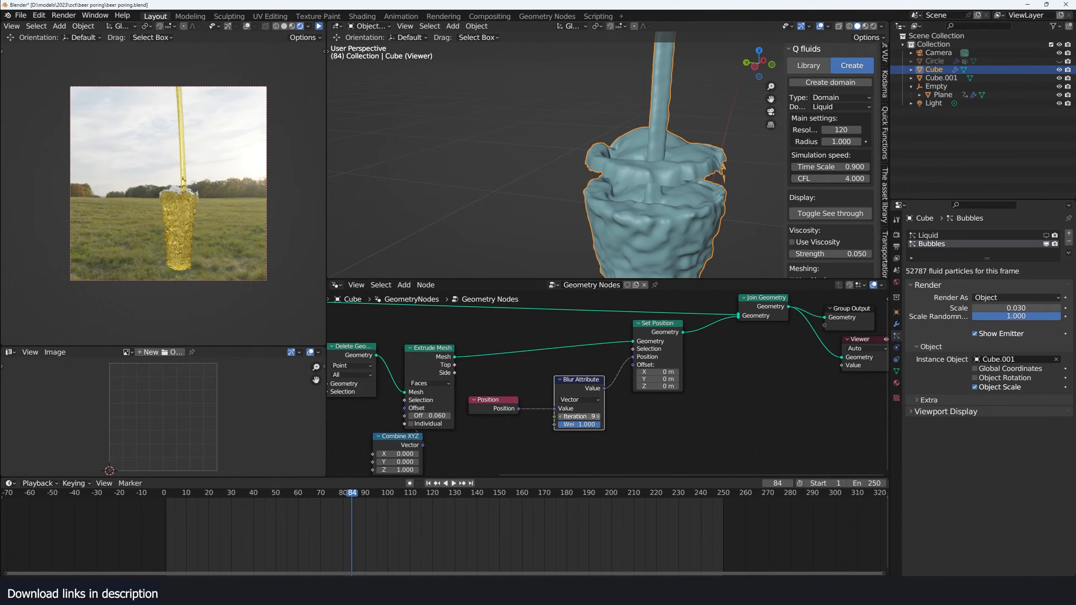
left_click(599, 417)
left_click(599, 417)
middle_click_drag(678, 214, 610, 218)
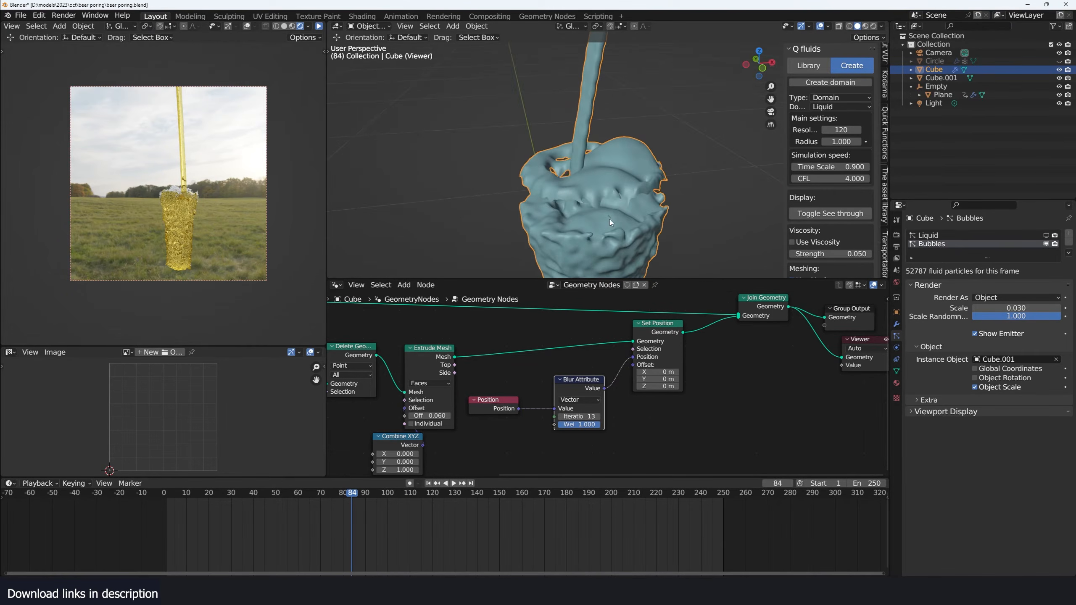
scroll(609, 218, "up", 2)
middle_click_drag(586, 423, 598, 401)
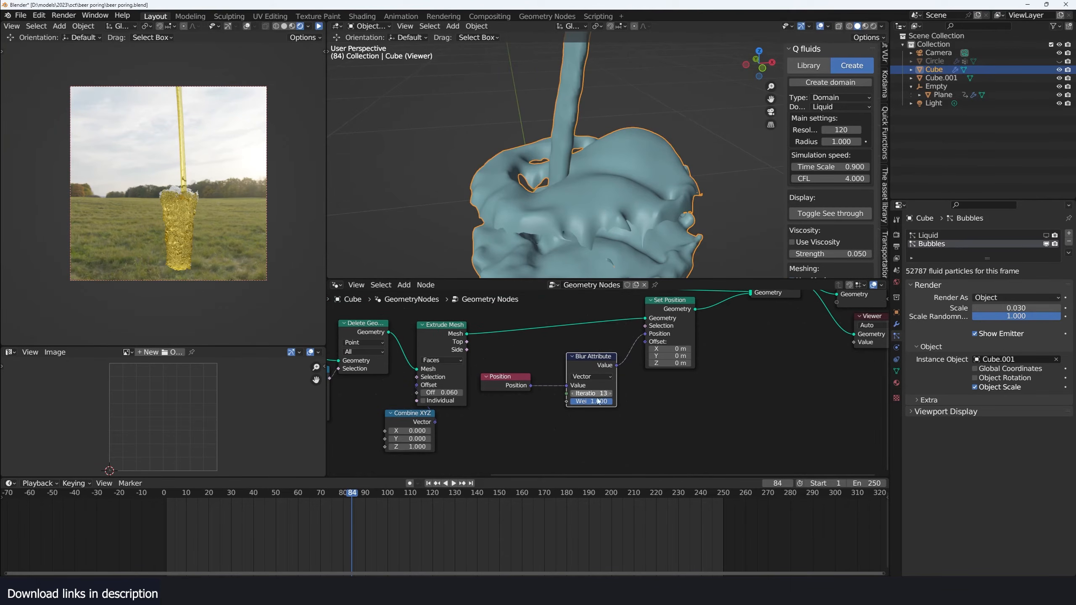
middle_click_drag(582, 203, 645, 144)
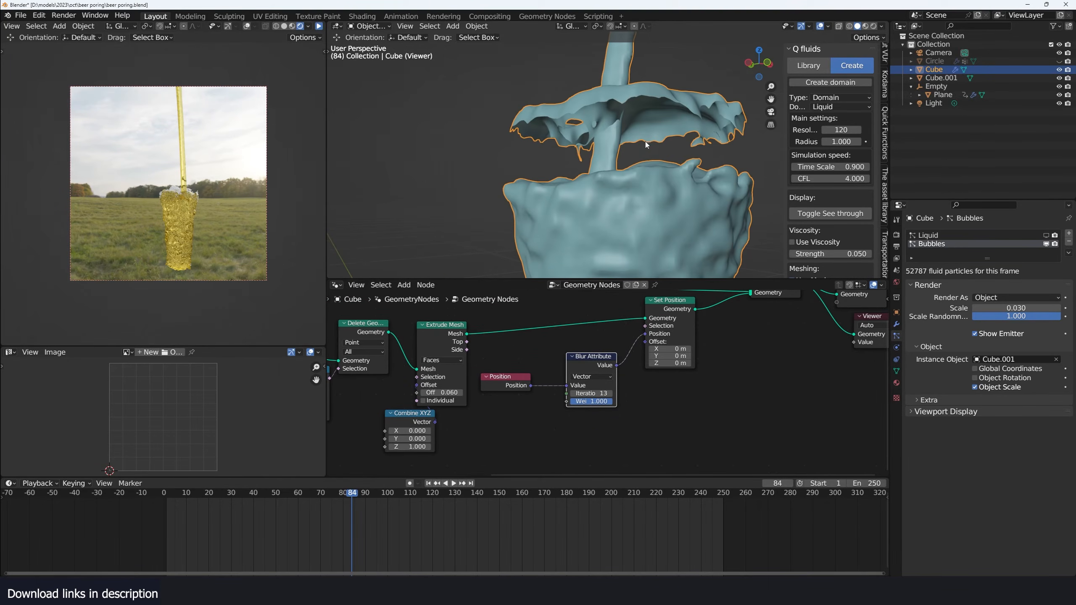
Link Extrude Mesh's Top output to Set Position's Selection and inspect the foam from several angles
left_click_drag(467, 343, 644, 326)
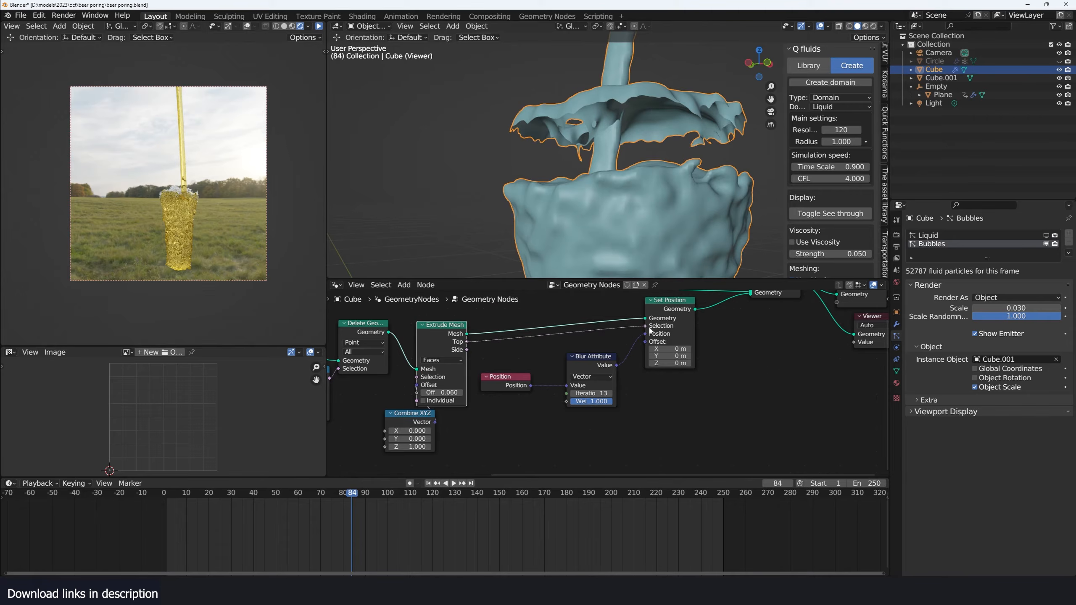
middle_click_drag(669, 182, 654, 189)
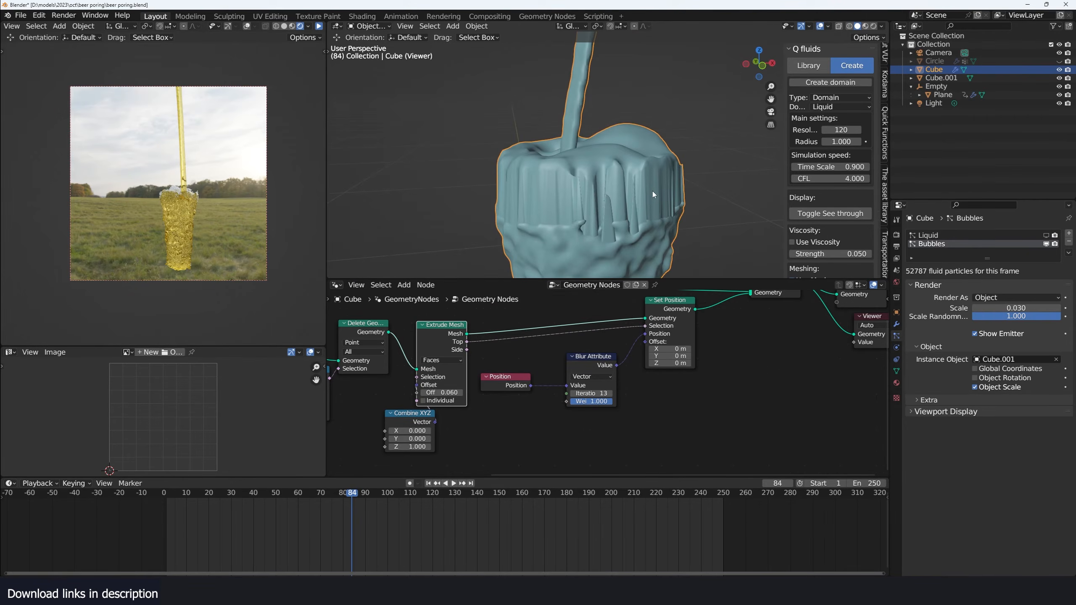
middle_click_drag(591, 262, 597, 204)
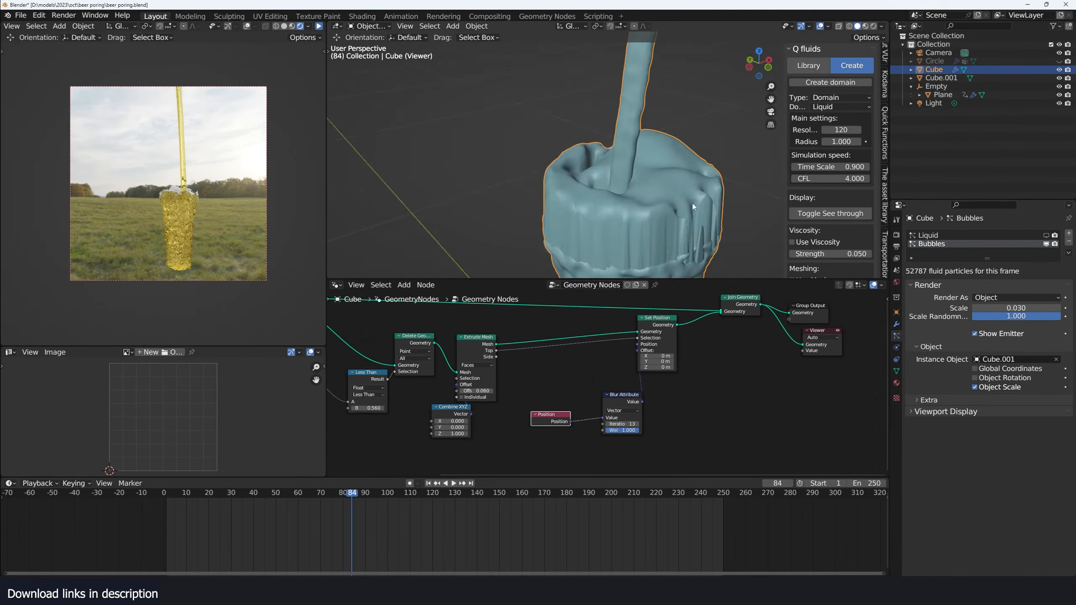
middle_click_drag(693, 204, 647, 178)
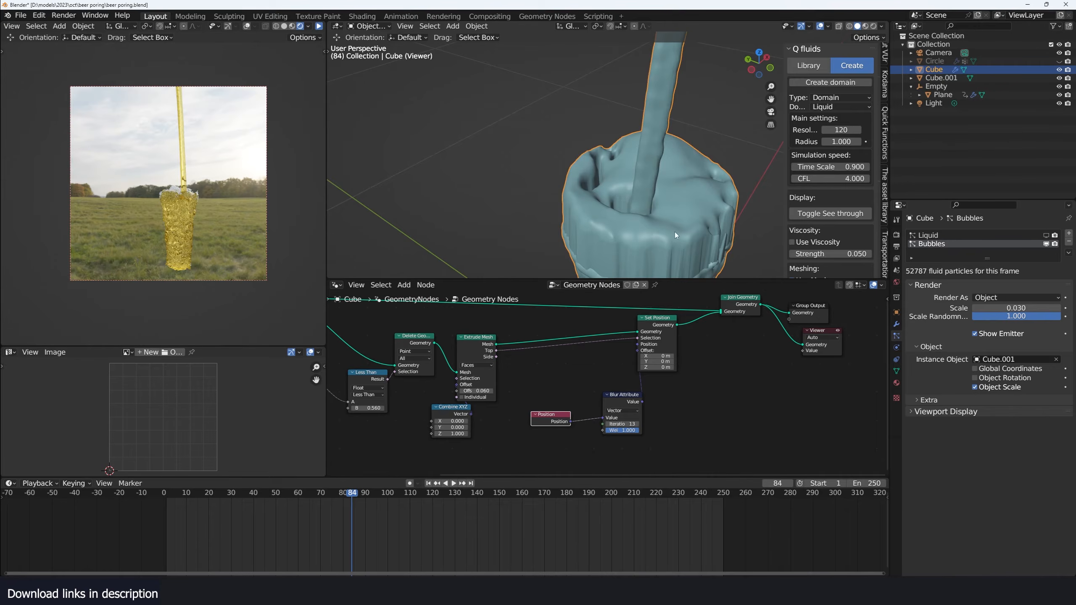
middle_click_drag(676, 235, 651, 208)
scroll(625, 356, "up", 1)
middle_click_drag(645, 354, 660, 359)
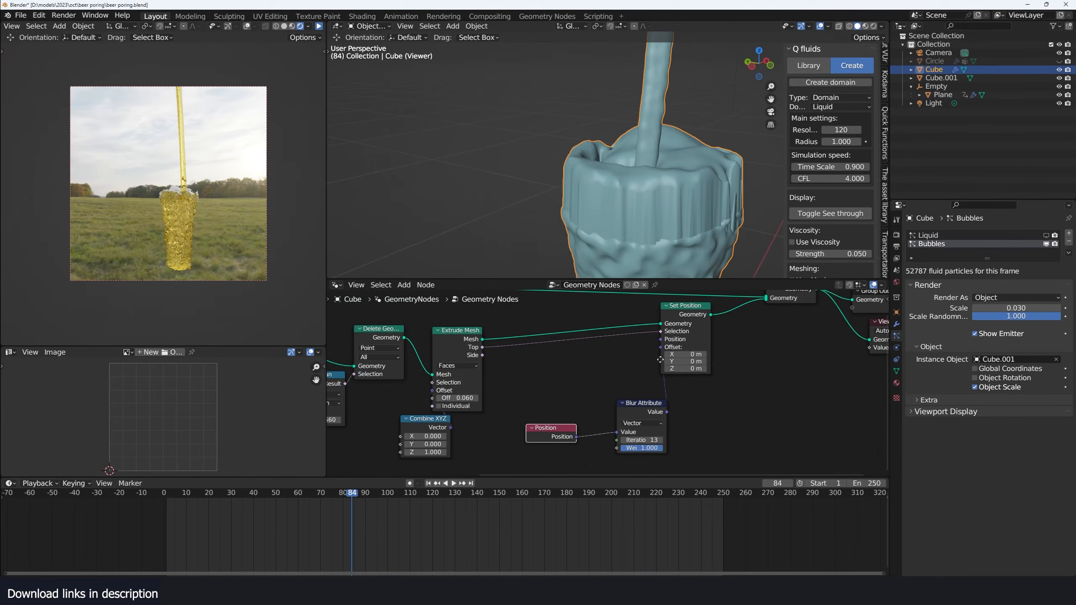
Duplicate Extrude Mesh into the link before Set Position and connect the Combine XYZ vector to the copy's Offset
left_click(447, 340)
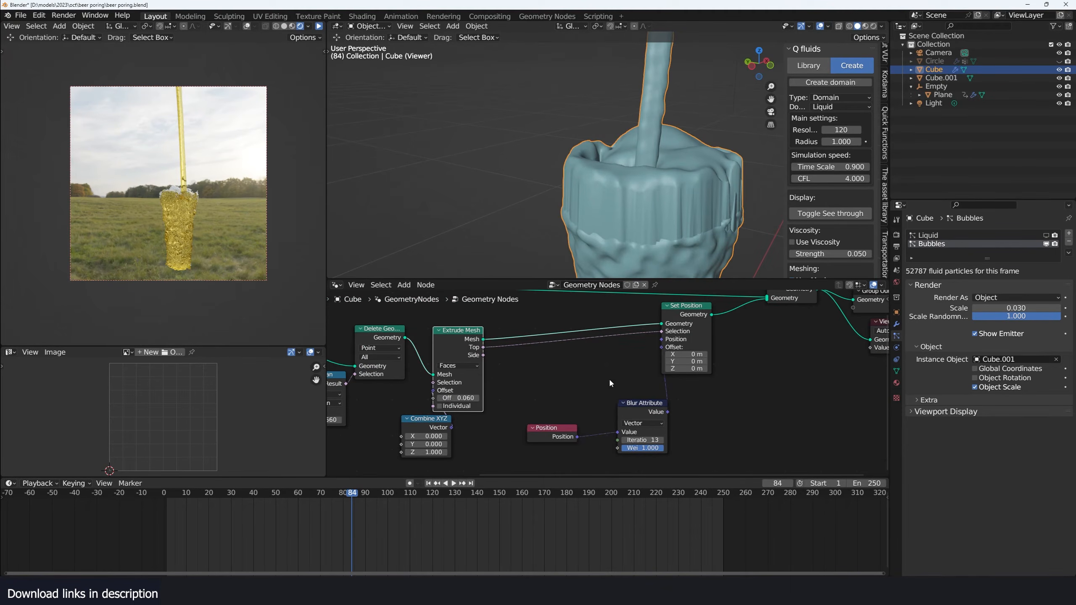
key("shift+d")
left_click(589, 339)
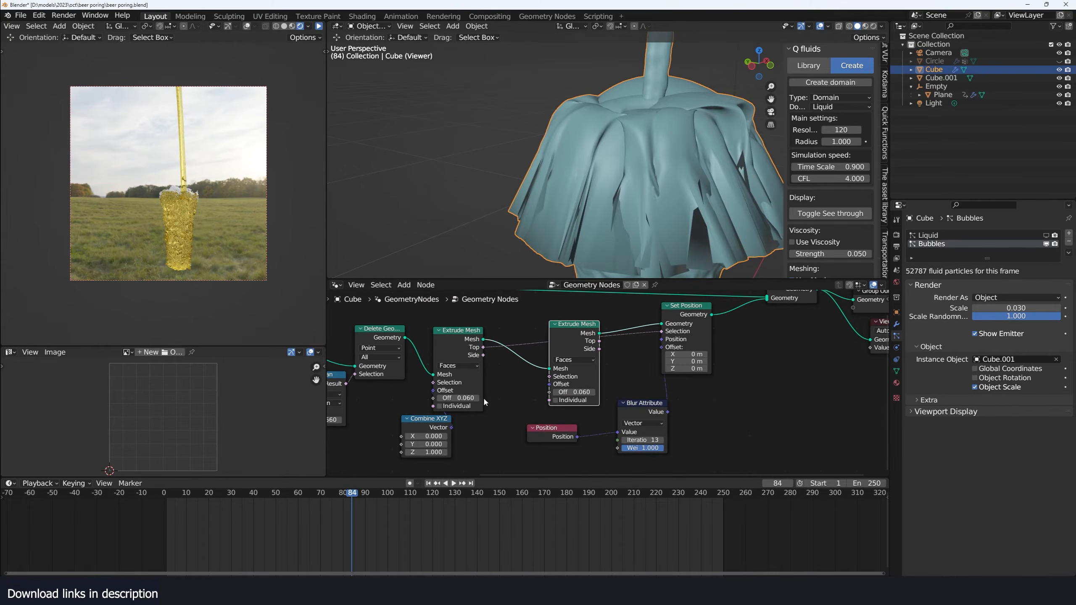
left_click_drag(550, 428, 625, 479)
left_click(437, 426)
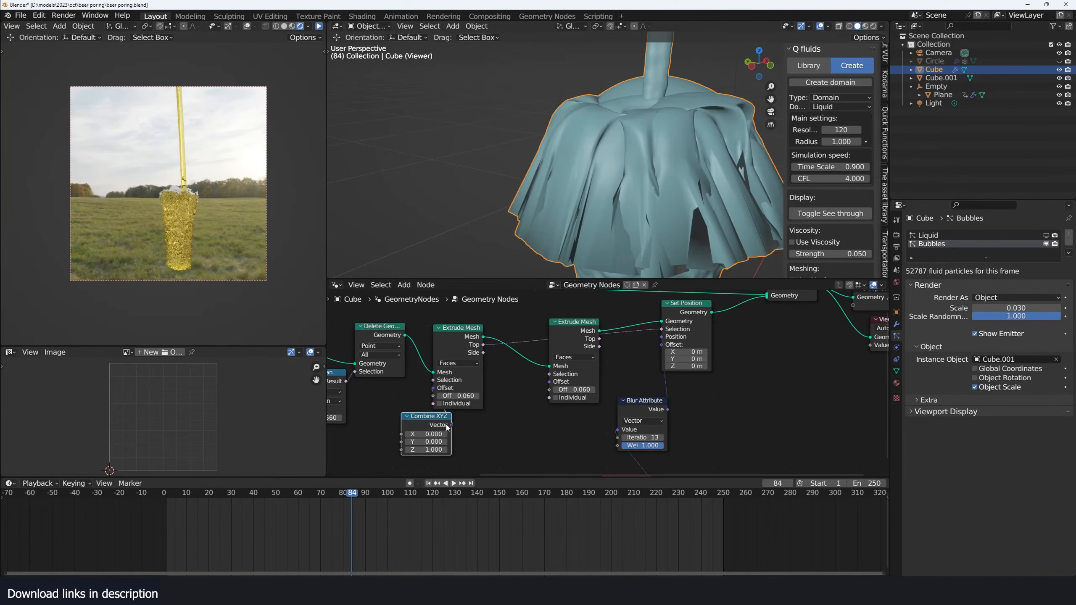
left_click_drag(544, 397, 549, 381)
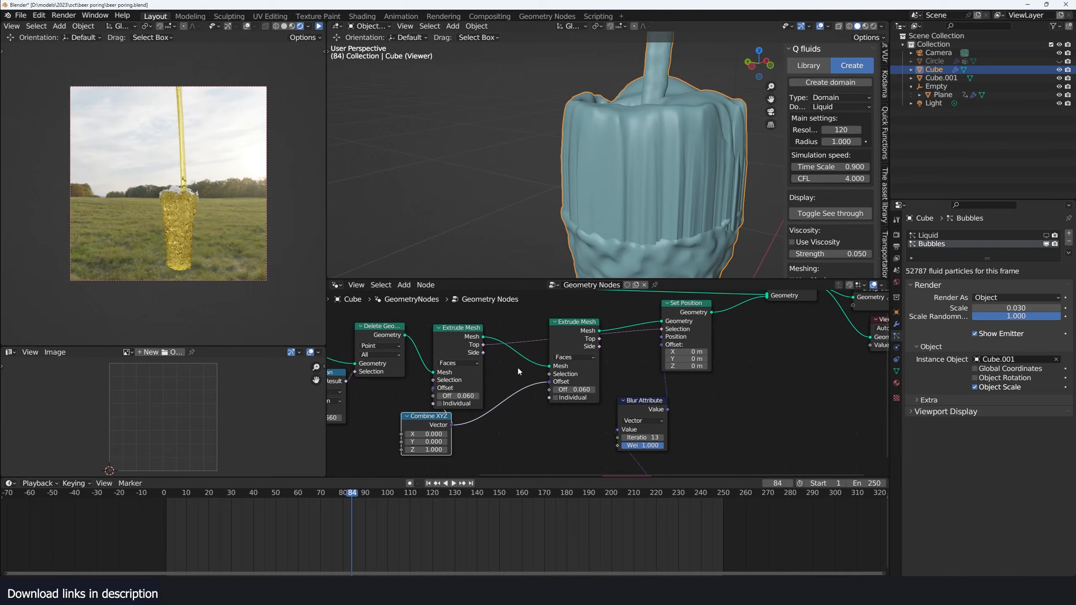
Link the first Extrude Mesh's Top to the second's Selection, and the second's Top to Set Position's Selection
left_click_drag(484, 346, 549, 374)
left_click_drag(599, 339, 664, 329)
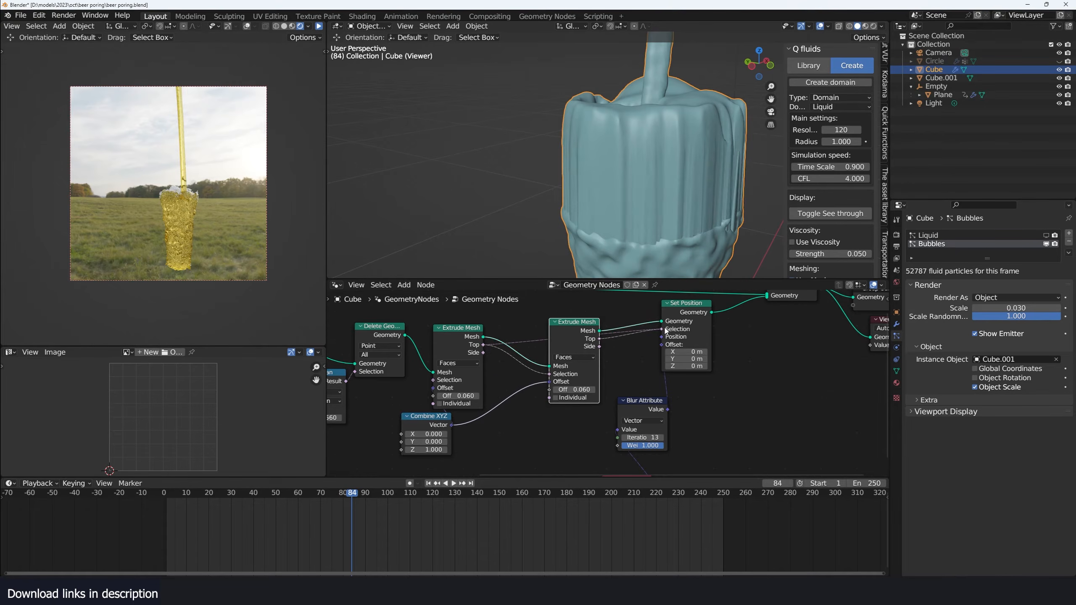
middle_click_drag(617, 235, 701, 152)
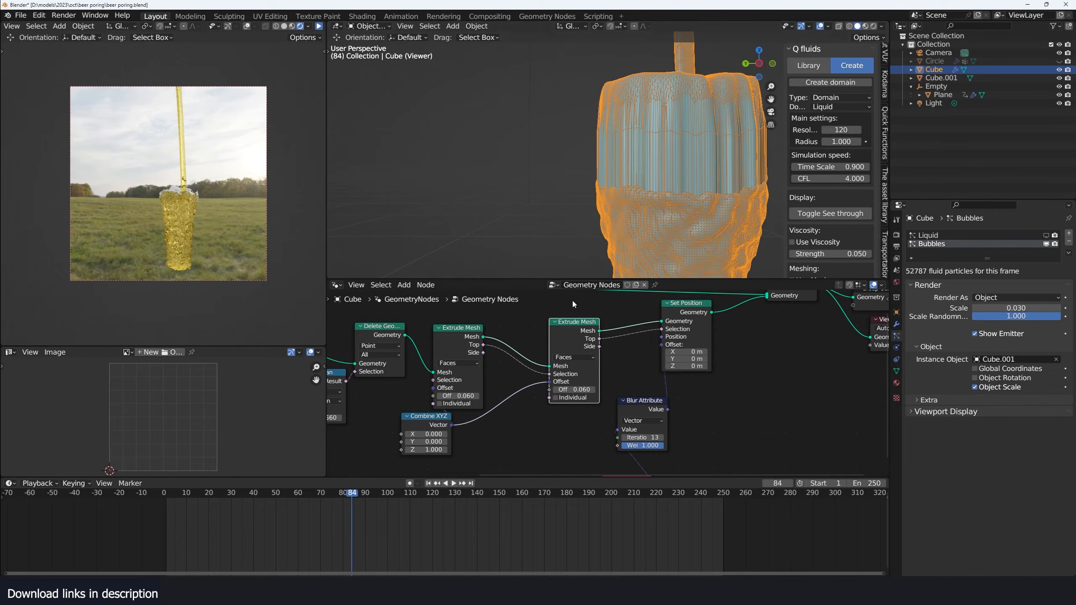
Set the Offset Scale to 0.020 on the second Extrude Mesh and 0.010 on the first, placing the nodes side by side
left_click_drag(575, 390, 572, 390)
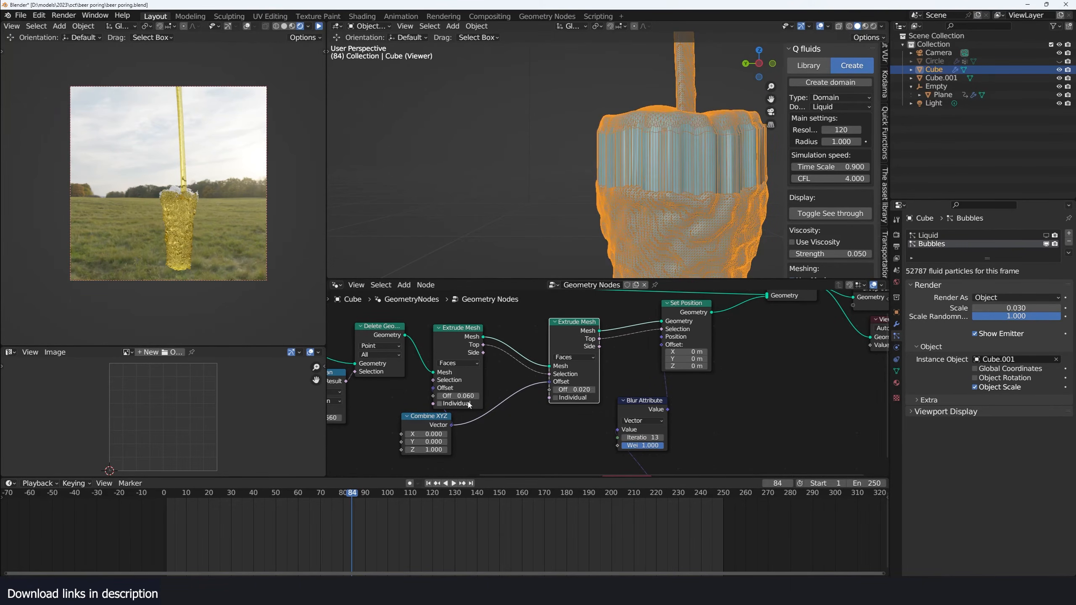
left_click_drag(466, 396, 453, 395)
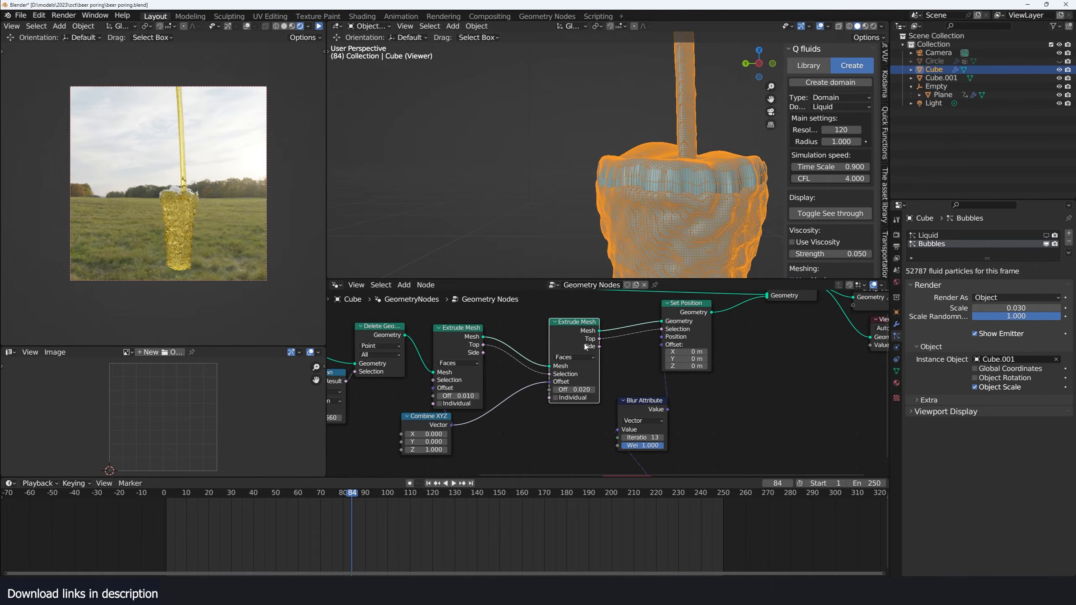
left_click_drag(580, 322, 521, 336)
left_click(555, 348)
left_click(522, 332)
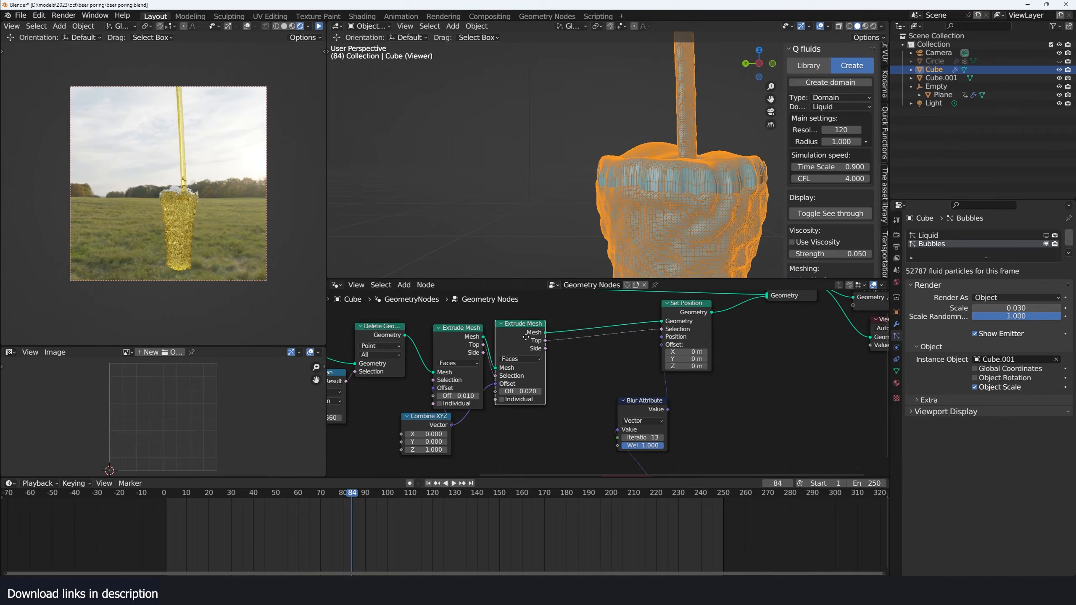
Duplicate the second Extrude Mesh into the link before Set Position and connect the Combine XYZ vector to the new node's Offset
key("shift+d")
left_click(551, 353)
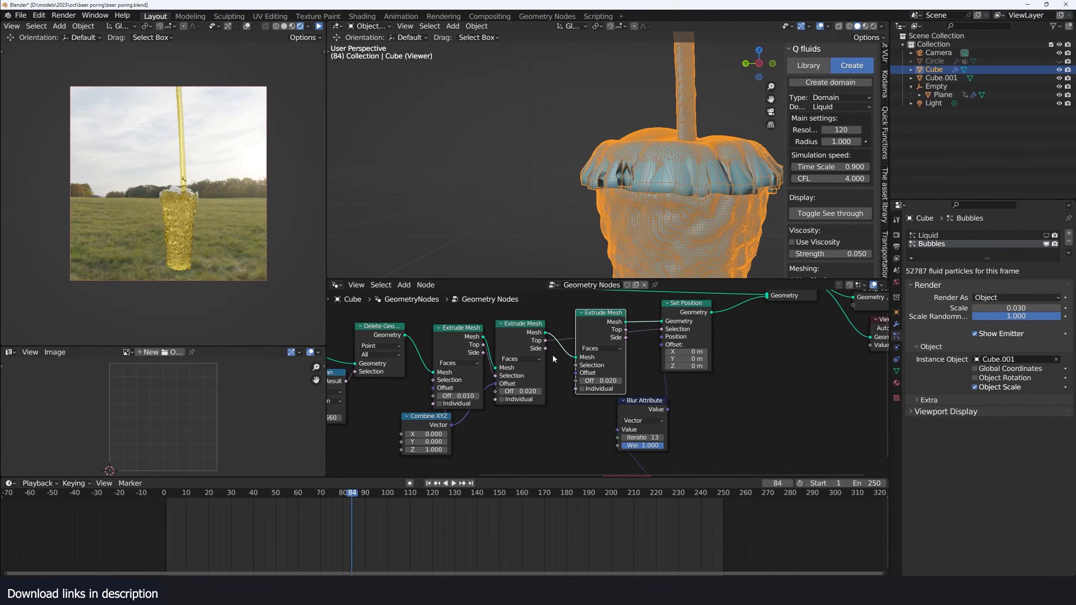
left_click_drag(450, 424, 576, 373)
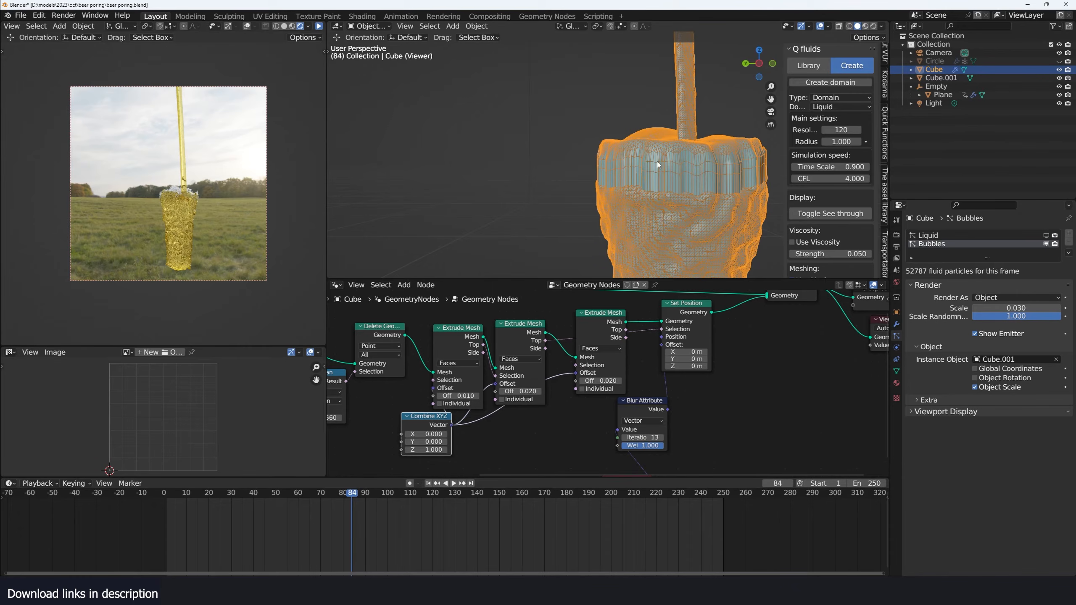
Move the Set Position, Blur Attribute and Position nodes away from the third Extrude Mesh to make room
left_click_drag(643, 402, 686, 400)
middle_click_drag(609, 430, 620, 392)
scroll(620, 392, "down", 1)
left_click_drag(638, 436, 623, 400)
middle_click_drag(693, 198, 656, 215)
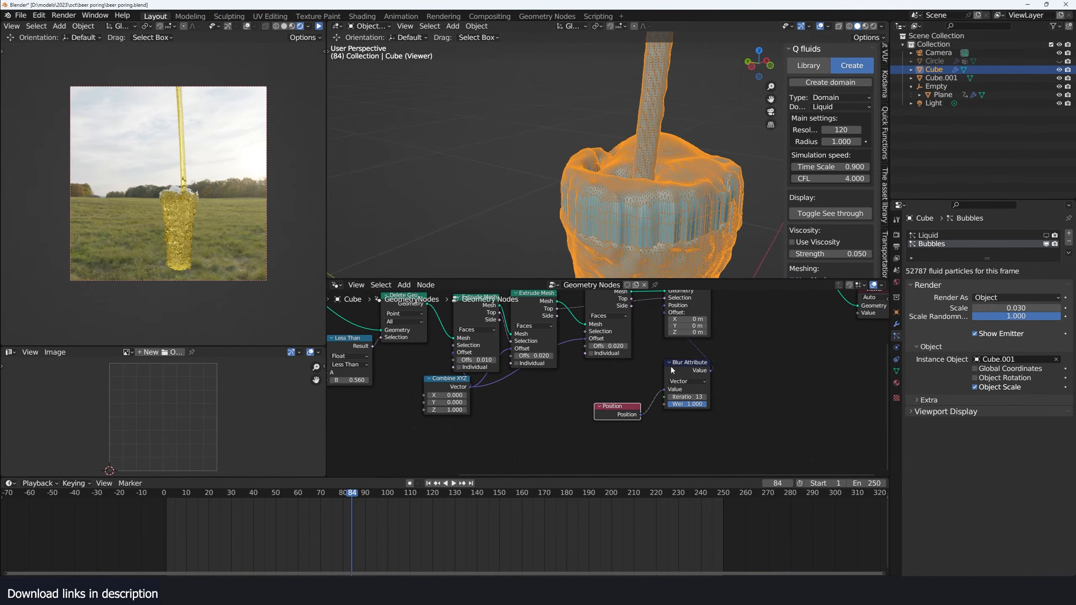
middle_click_drag(717, 307, 671, 343)
scroll(670, 346, "down", 1)
left_click_drag(691, 346, 588, 444)
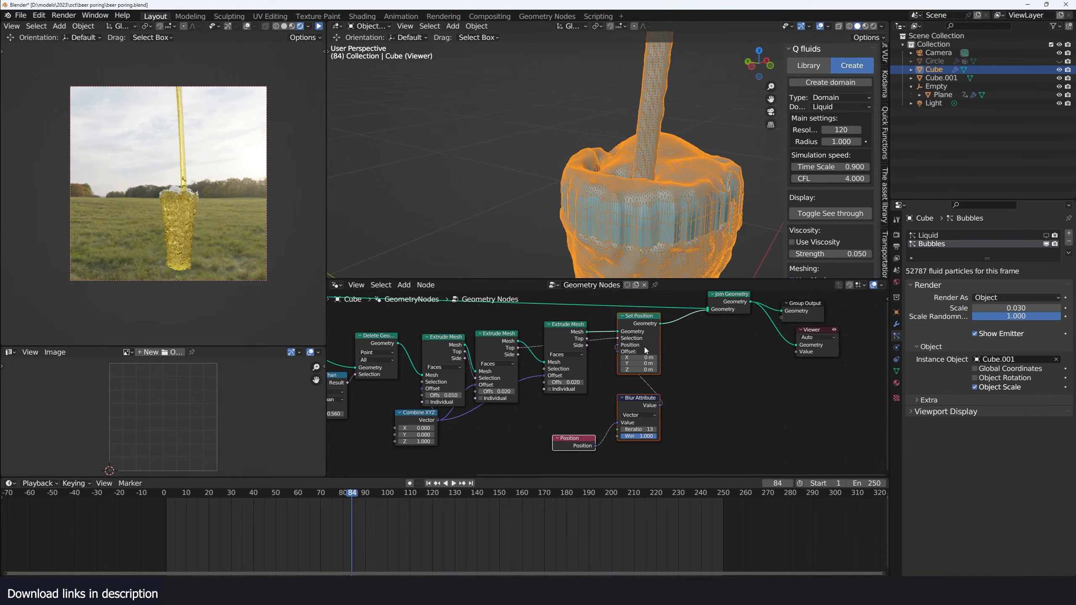
left_click_drag(644, 351, 758, 370)
scroll(605, 373, "up", 3)
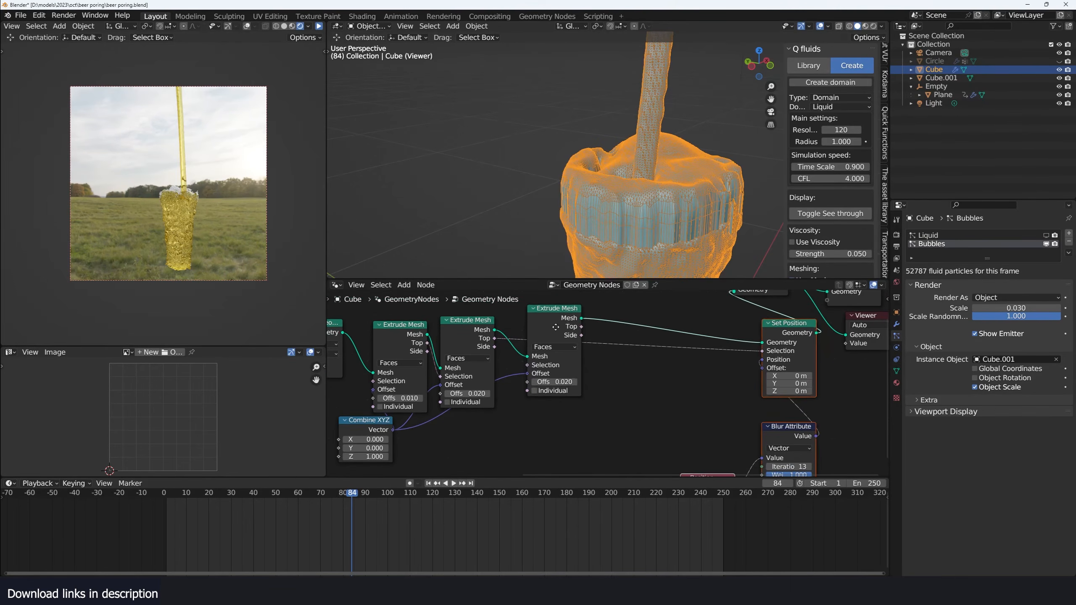
Link the second Extrude Mesh's Top to the third's Selection and the third's Top to Set Position's Selection, then inspect the foam
left_click_drag(556, 327, 581, 322)
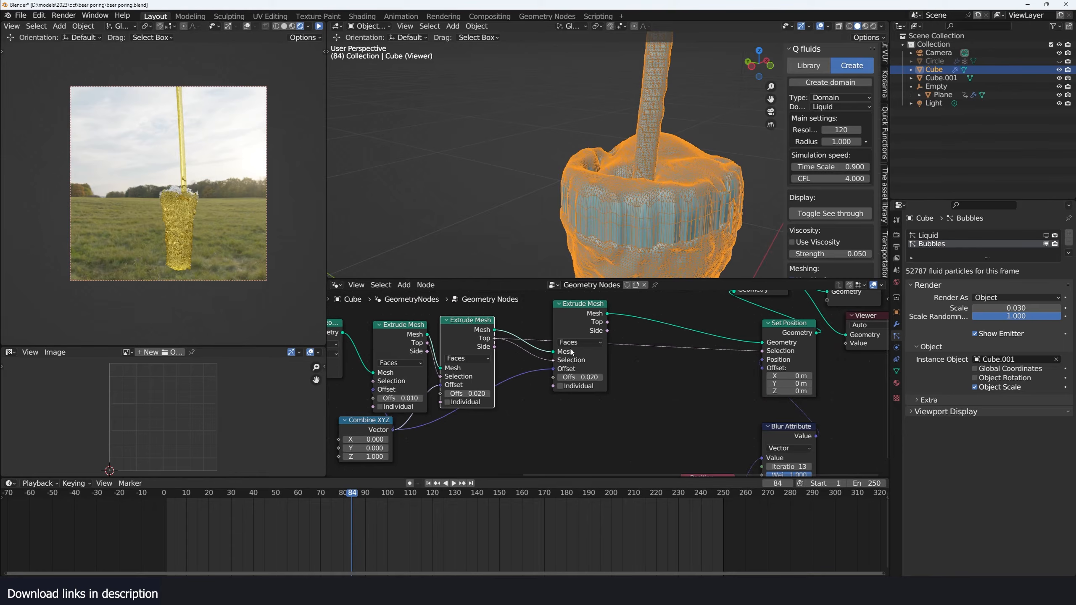
left_click_drag(607, 322, 762, 351)
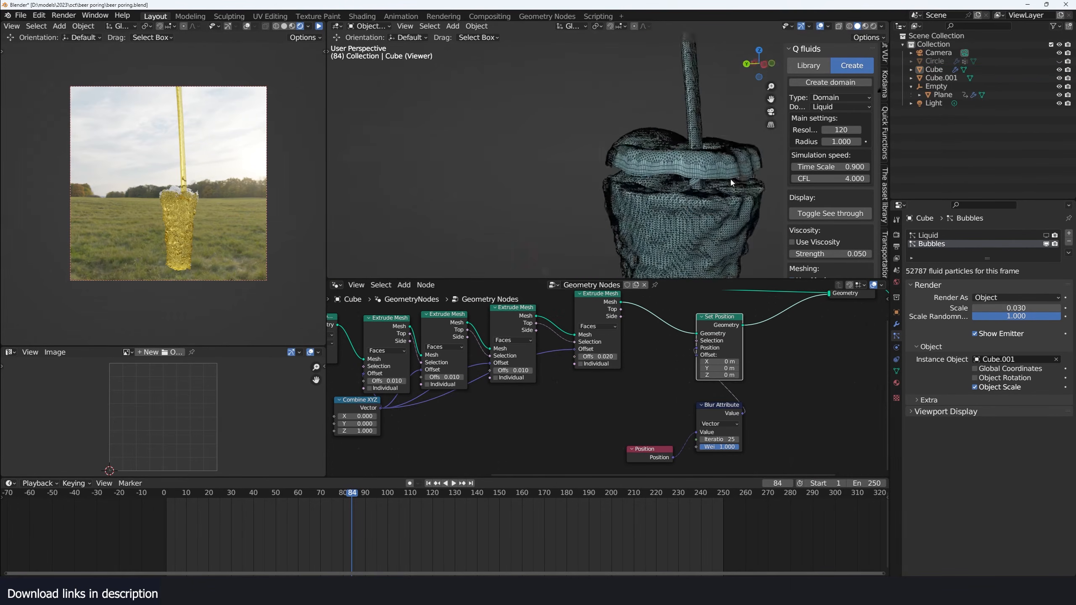
middle_click_drag(678, 182, 712, 204)
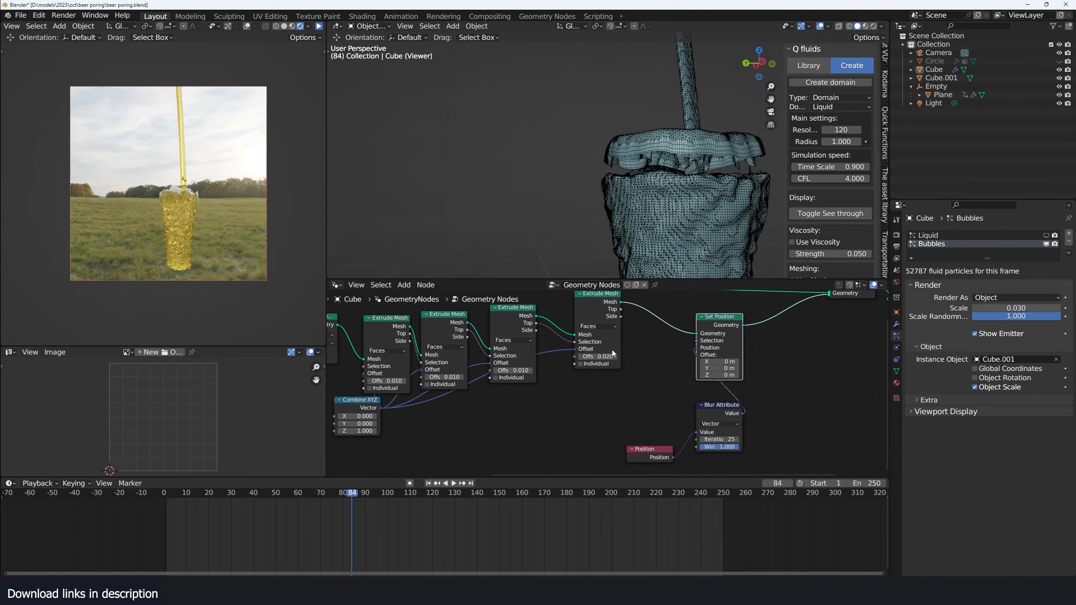
Set the last Extrude Mesh's Offset Scale to 0.050 and the Set Position node's Z offset to -0.03 m
left_click_drag(609, 356, 618, 356)
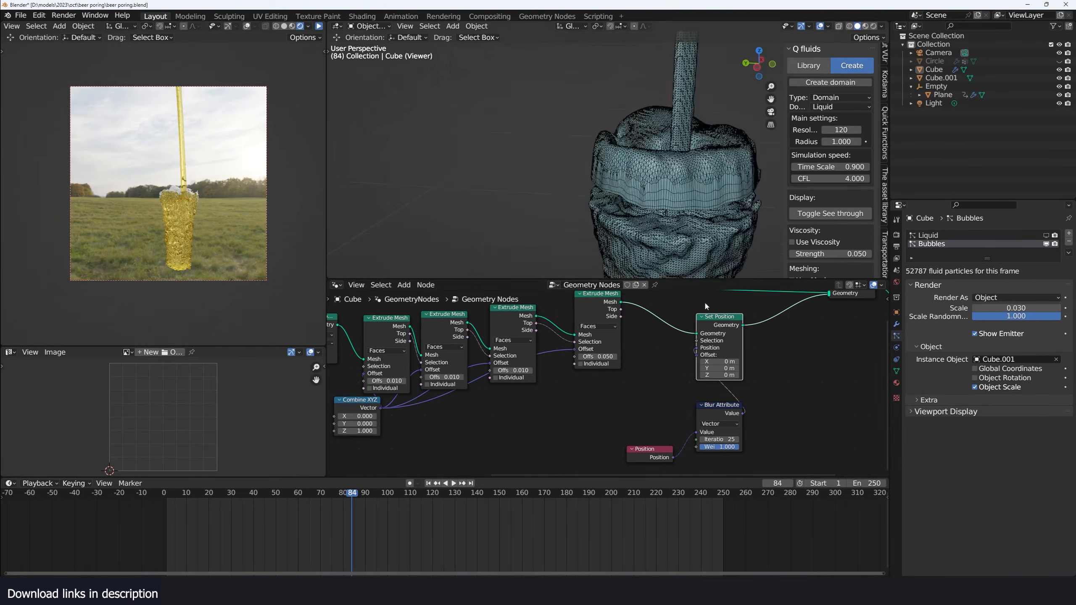
middle_click_drag(729, 373, 600, 377)
middle_click_drag(654, 199, 676, 192)
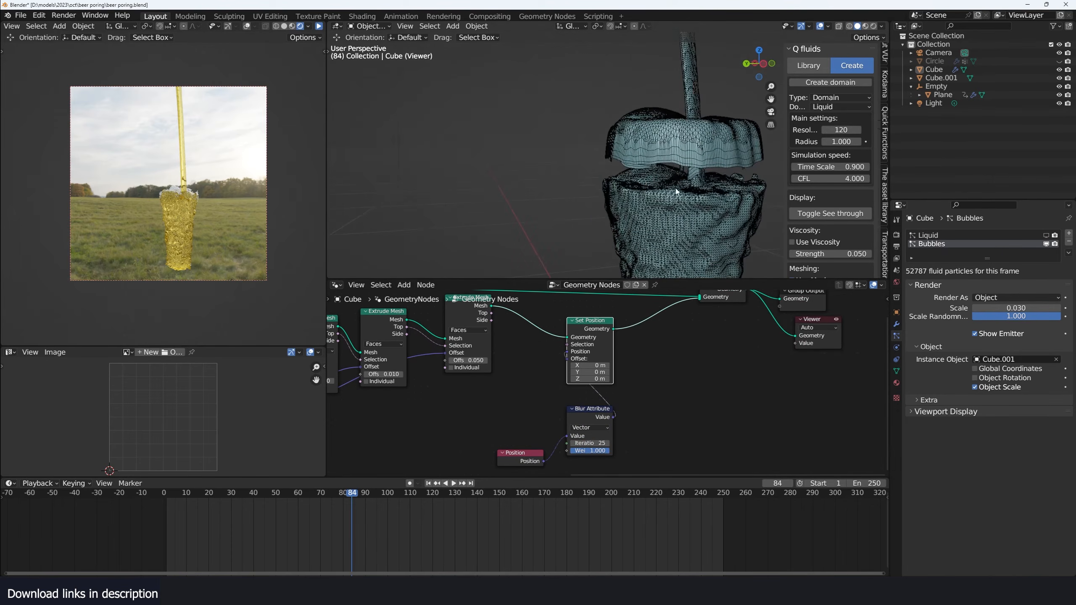
left_click_drag(593, 379, 581, 379)
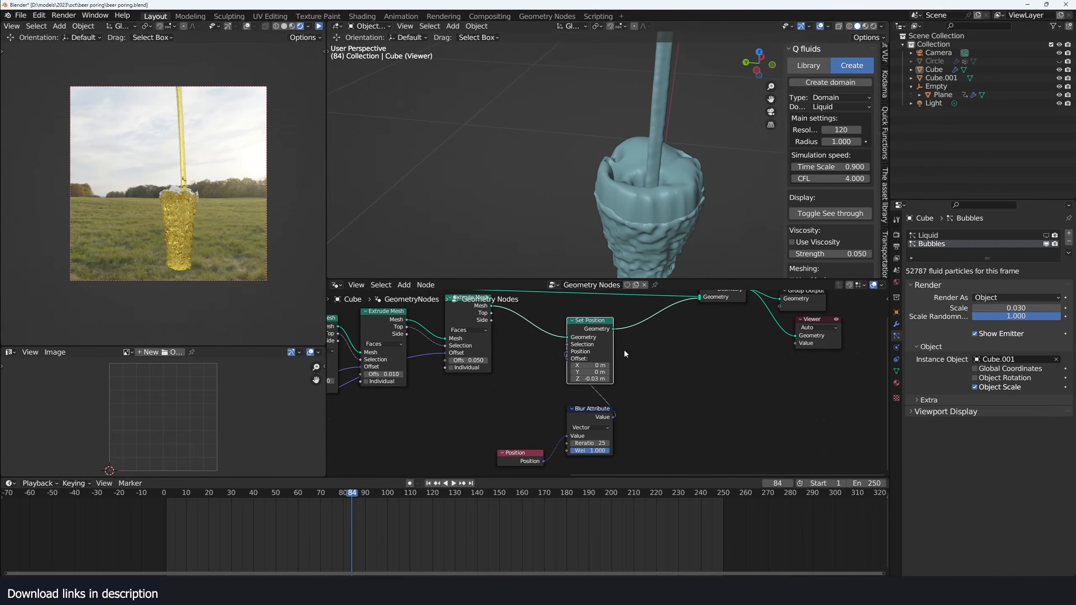
scroll(628, 379, "up", 1)
middle_click_drag(665, 226, 682, 212)
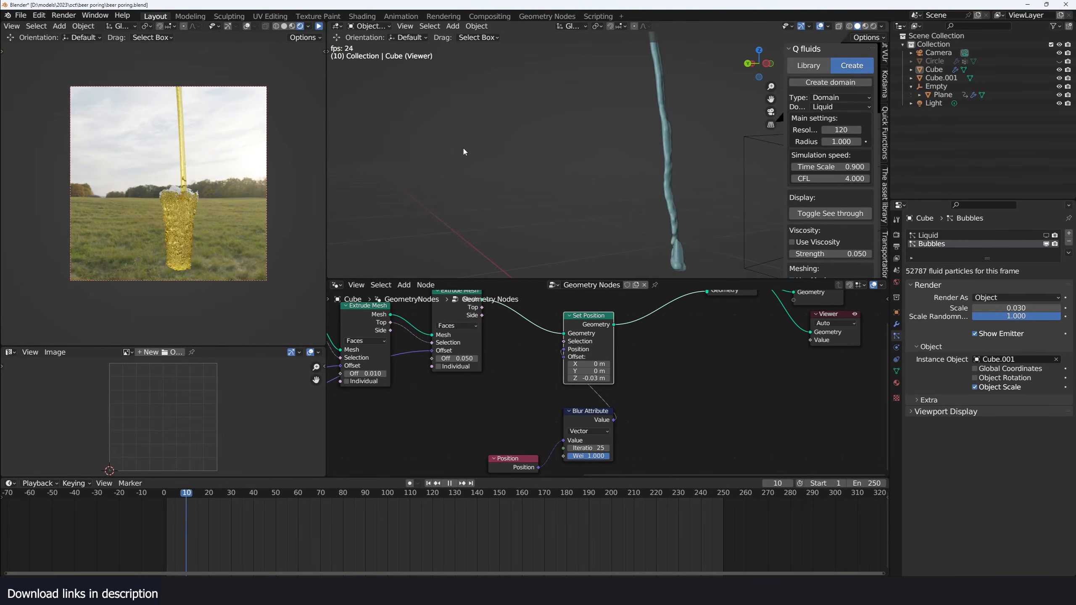
Review the pour playback up to frame 43 and resume the rendered camera preview
scroll(463, 150, "down", 3)
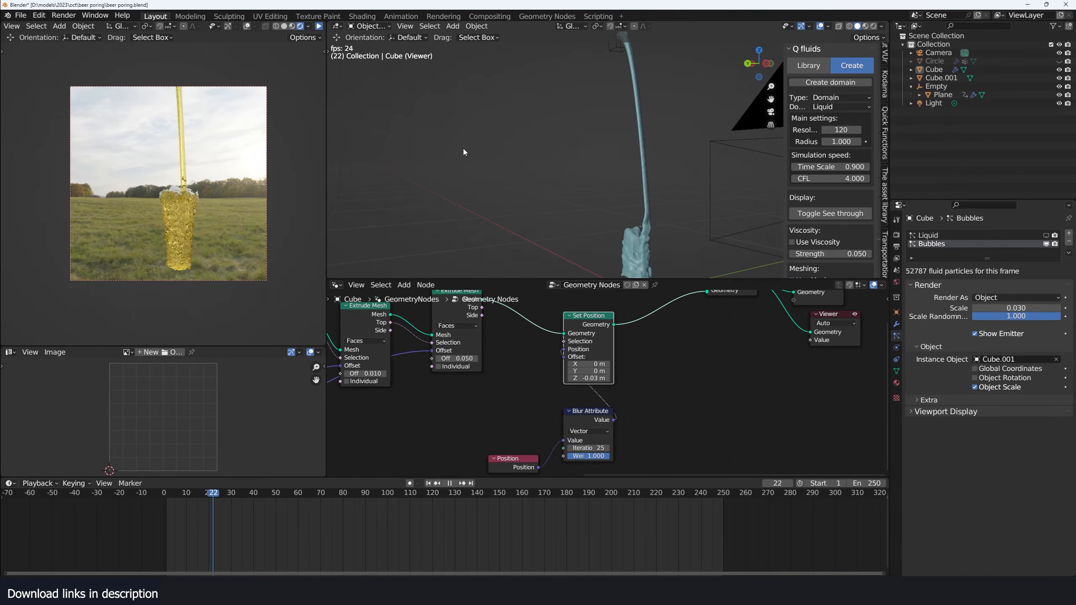
scroll(447, 162, "up", 2)
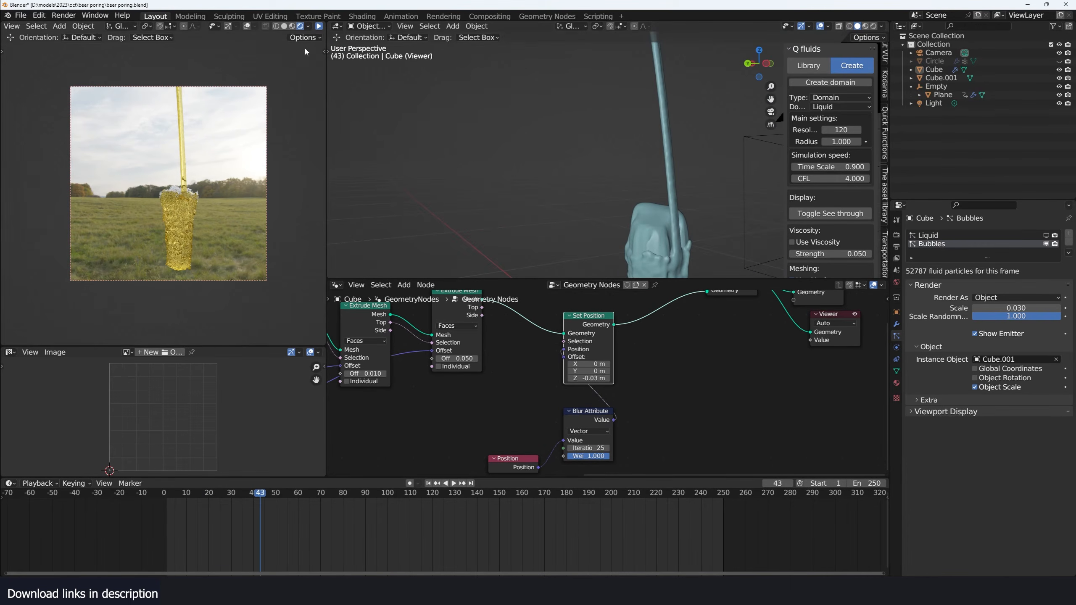
left_click(319, 27)
middle_click_drag(577, 220, 526, 192, "shift")
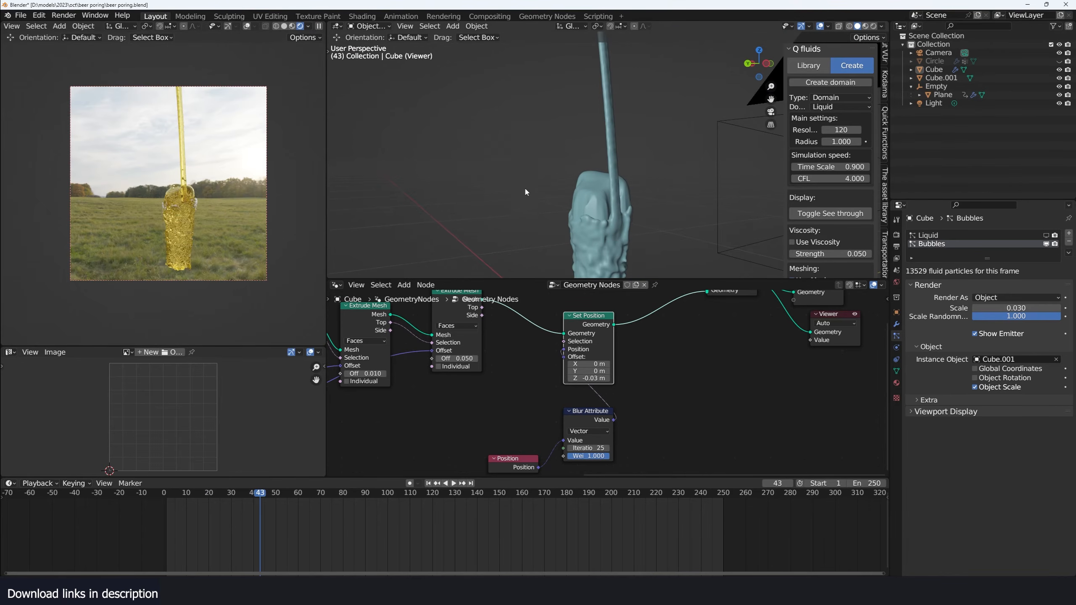
Insert a Set Material node between Set Position and Join Geometry, and add a second material slot for the foam
middle_click_drag(610, 315, 447, 349)
key("shift+a")
type("set")
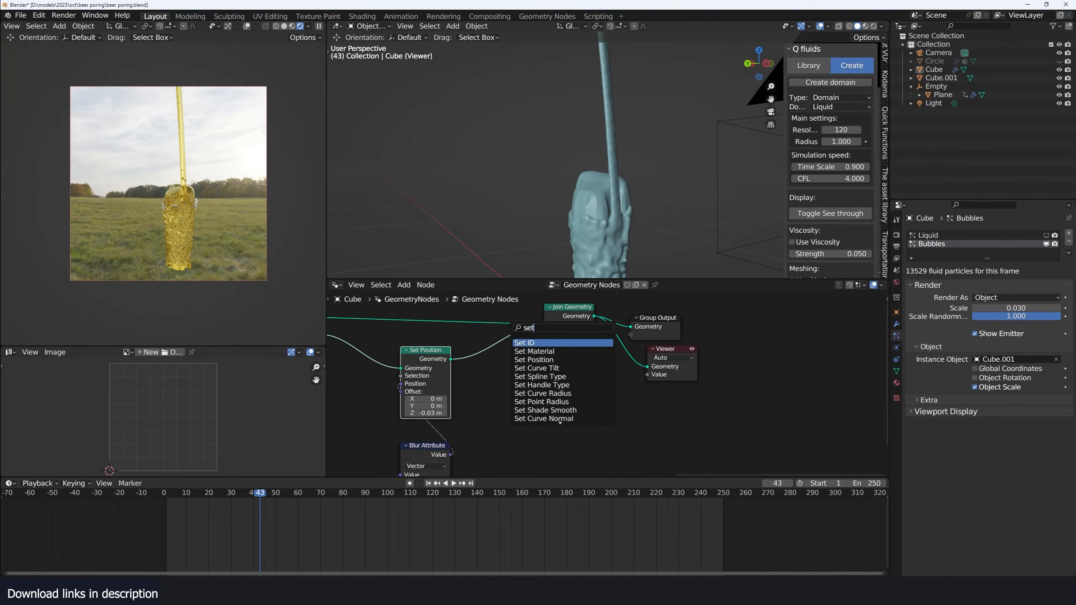
key("Return")
left_click(515, 341)
left_click(897, 383)
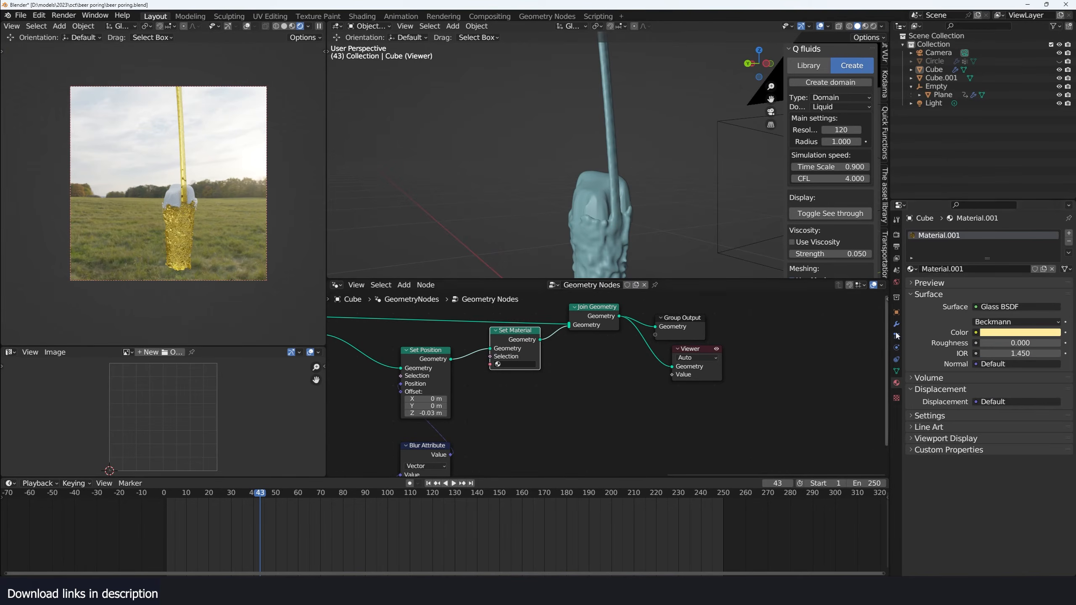
left_click(1068, 233)
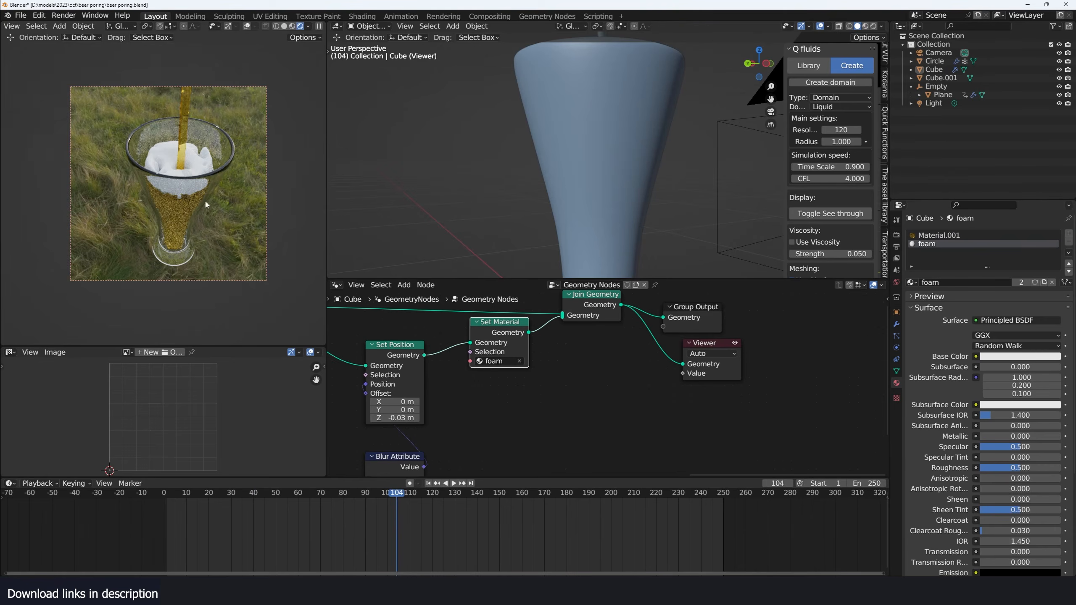
Save the file and inspect the foam inside the glass from above
key("ctrl+s")
middle_click_drag(535, 170, 547, 190)
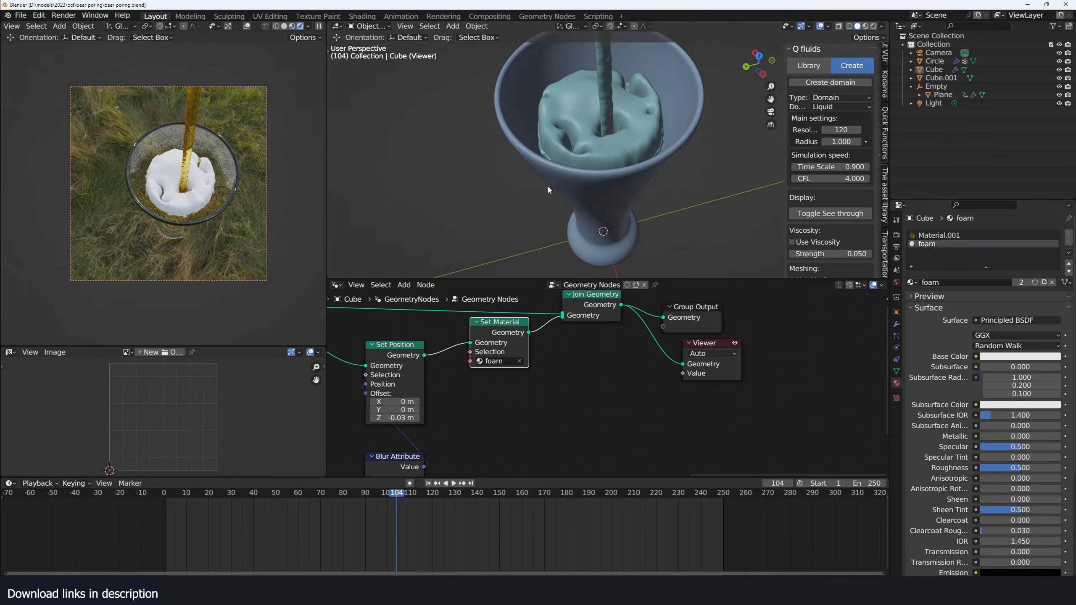
scroll(525, 226, "up", 4)
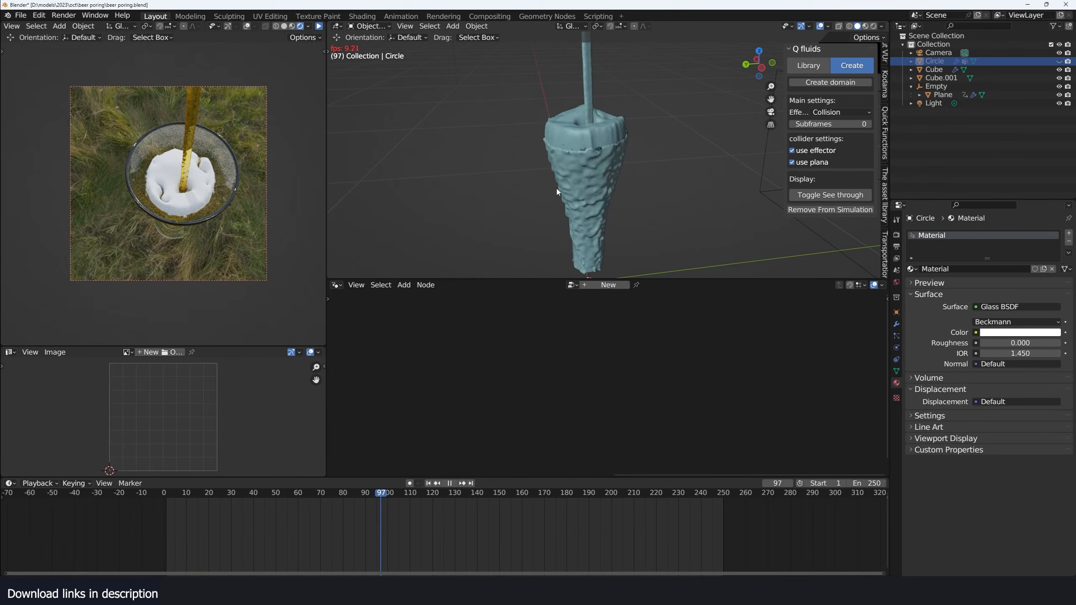
Stop playback at frame 102, select the liquid mesh, and preview the first Extrude Mesh's Top and Side outputs
key("space")
left_click(599, 153)
scroll(600, 350, "up", 5)
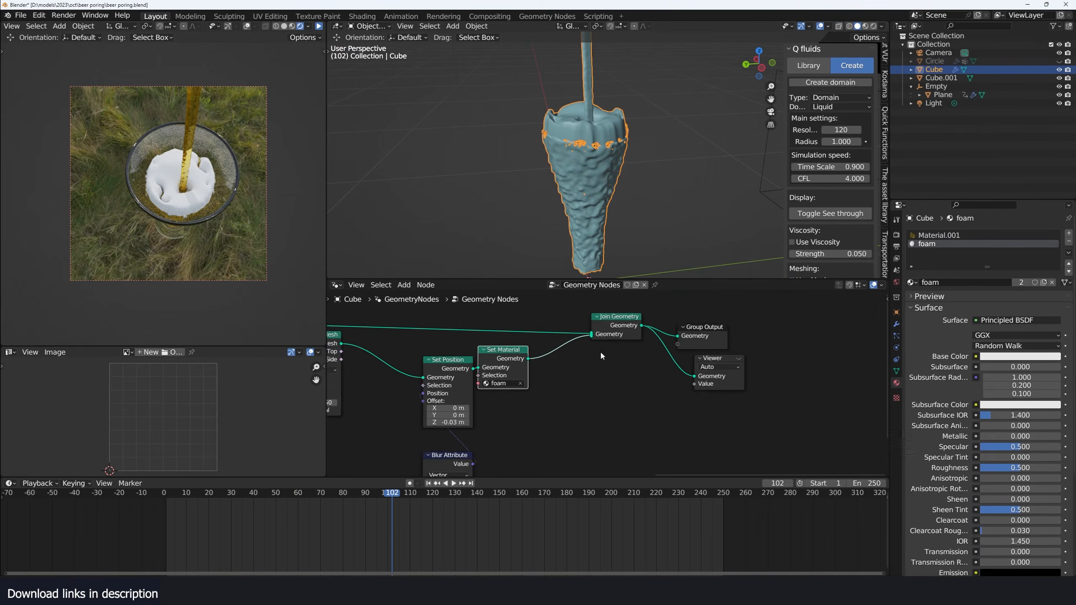
scroll(585, 352, "down", 5)
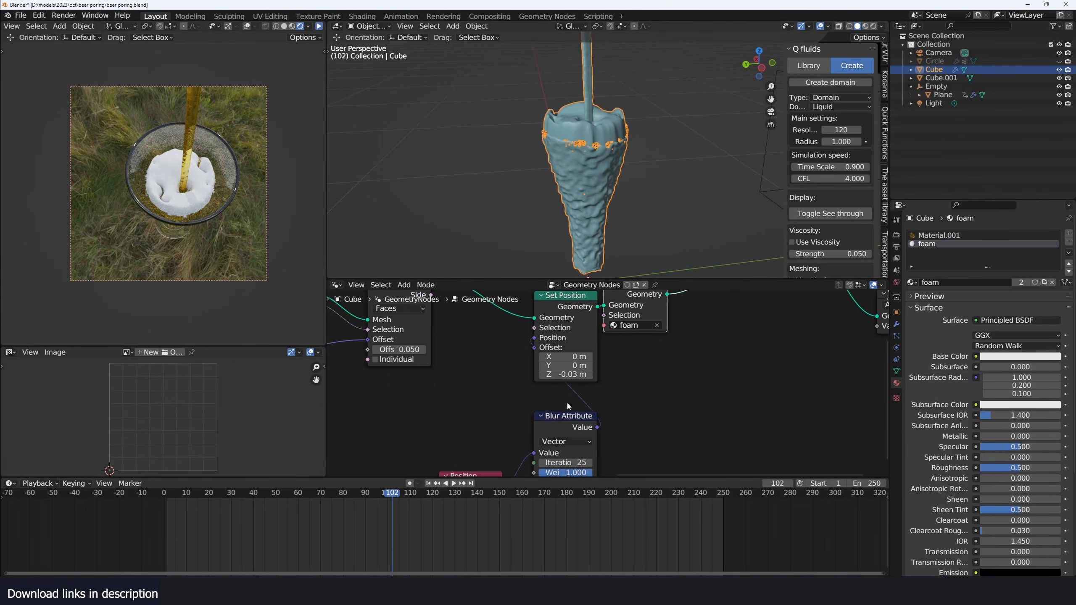
left_click(408, 335, "ctrl+shift")
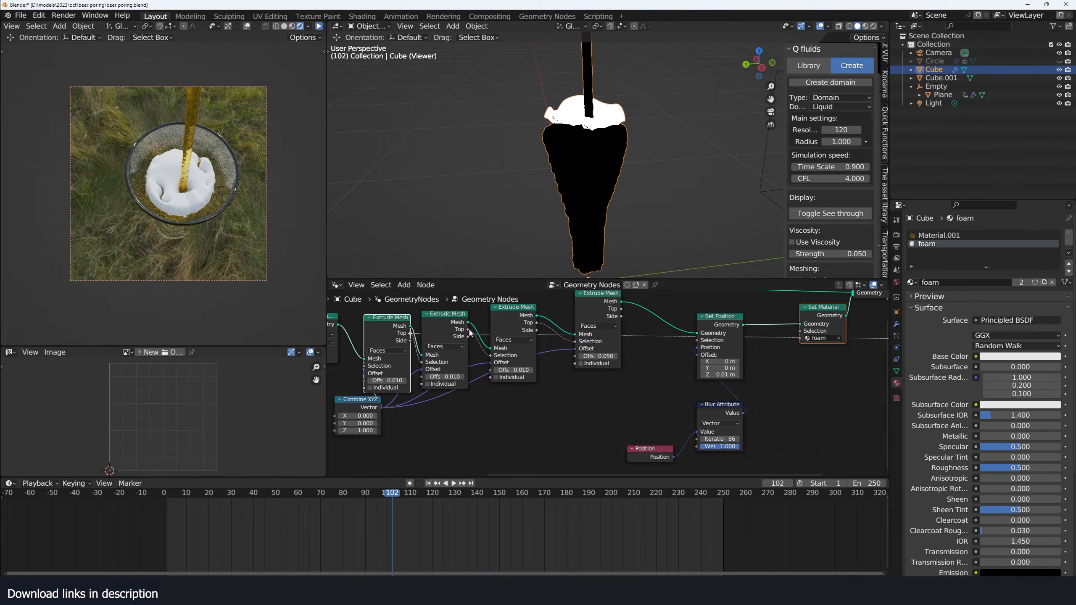
left_click(406, 344, "ctrl+shift")
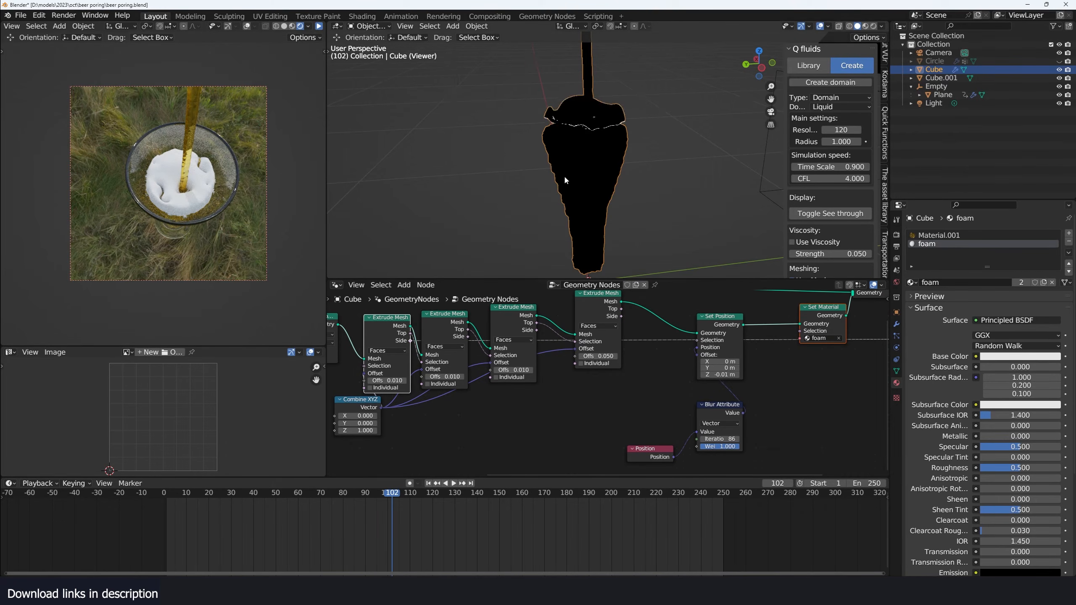
middle_click_drag(564, 181, 549, 99)
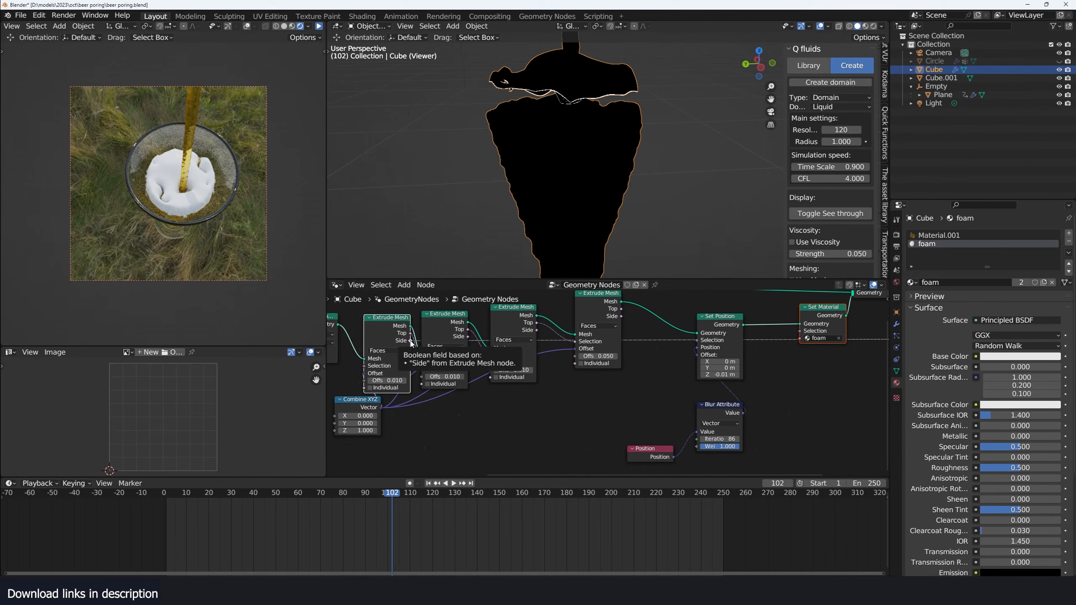
Duplicate Set Position before Set Material, link the first Extrude Mesh's Side to its Selection, and set its Z offset to -0.04 m
left_click_drag(731, 330, 701, 326)
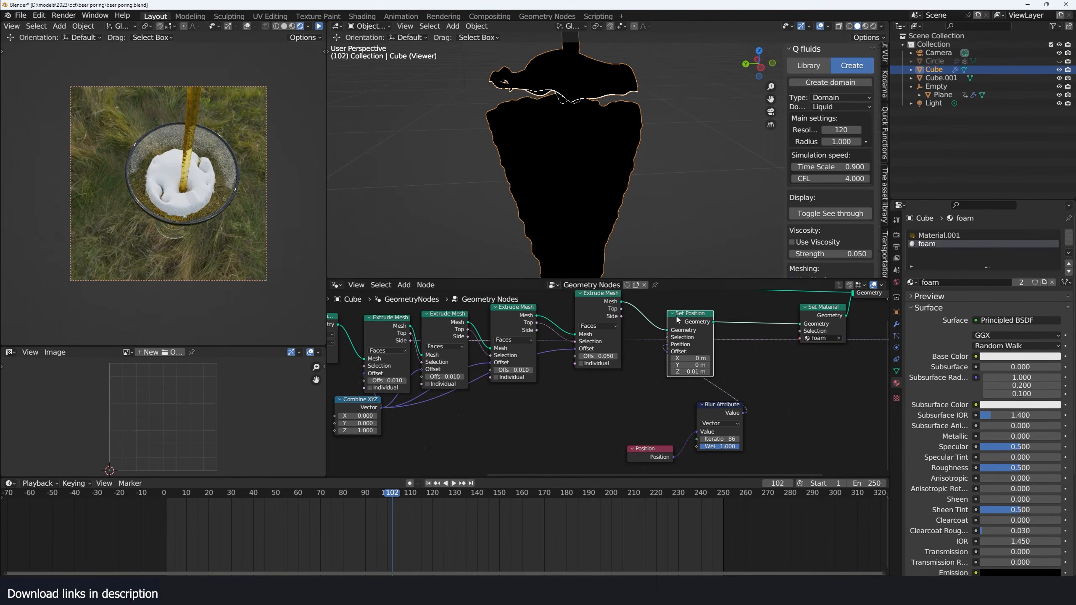
key("shift+d")
left_click(765, 329)
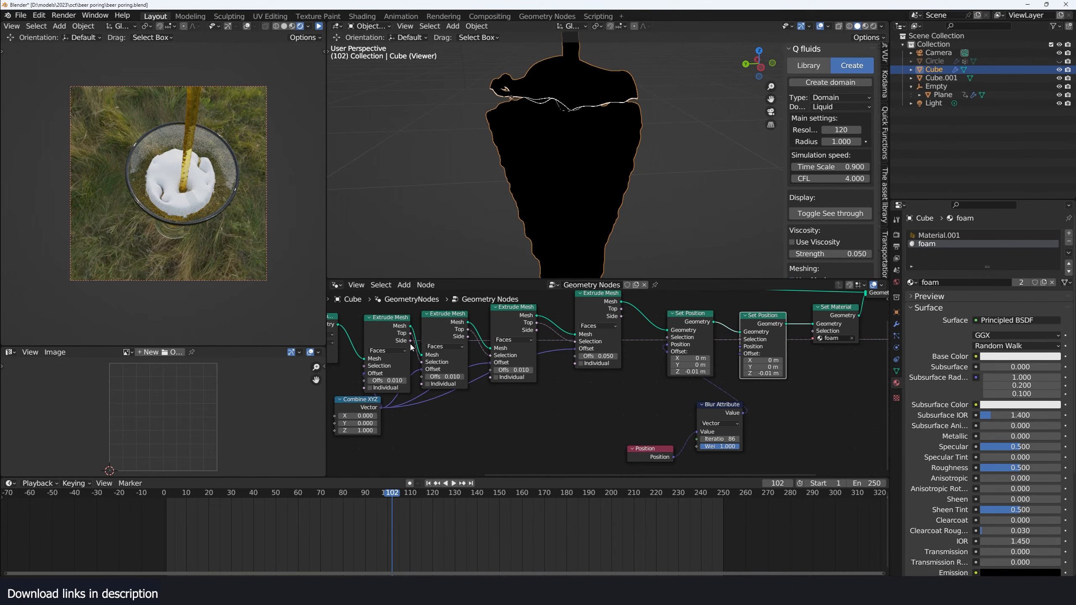
left_click_drag(411, 342, 754, 372)
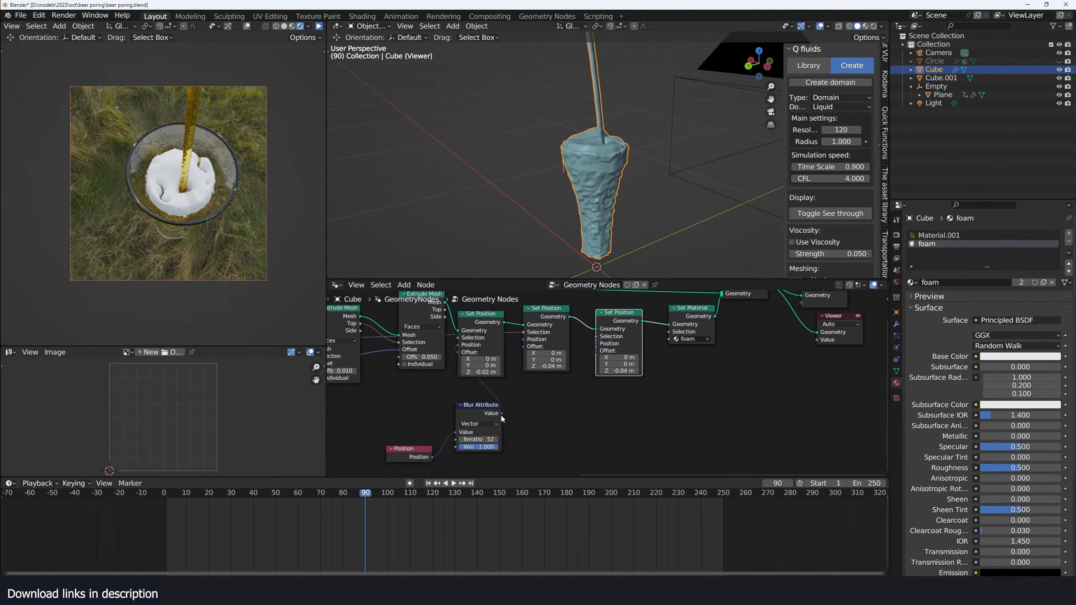
Duplicate the Position and Blur Attribute nodes for the third Set Position with 24 iterations, and inspect the smoothed foam
left_click_drag(491, 406, 411, 458)
key("shift+d")
left_click(554, 440)
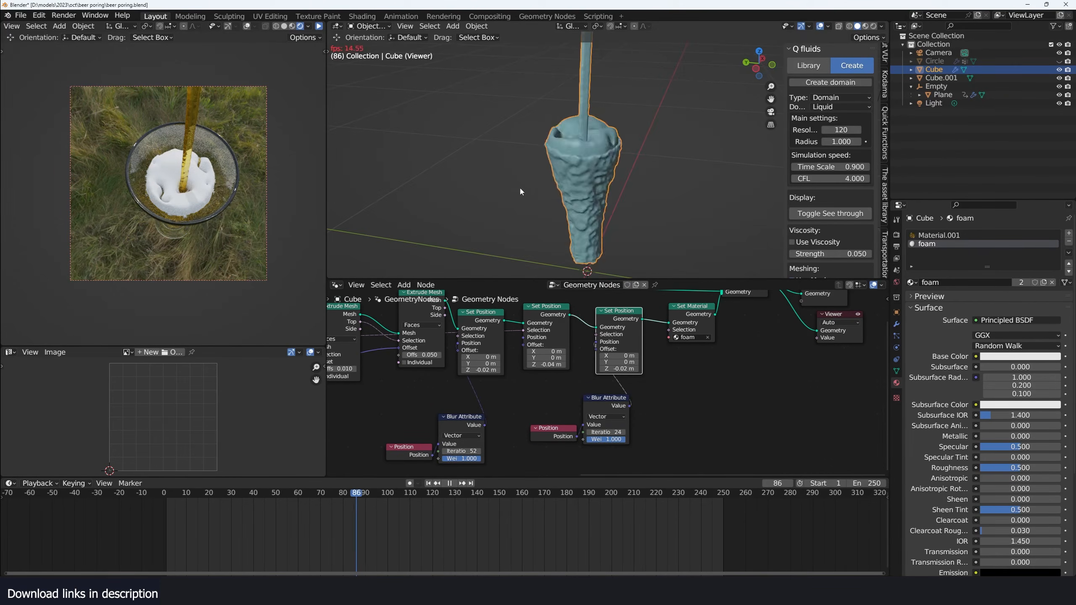
scroll(546, 199, "up", 3)
scroll(546, 195, "up", 1)
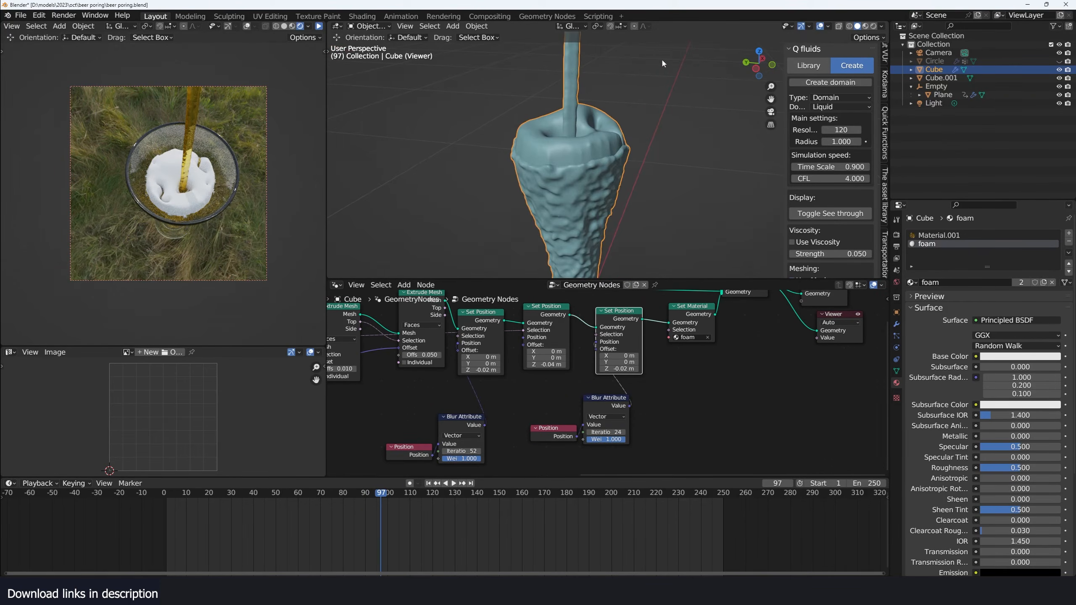
Show the main viewport in Material Preview shading and set the render engine to Eevee
left_click(866, 29)
left_click(897, 235)
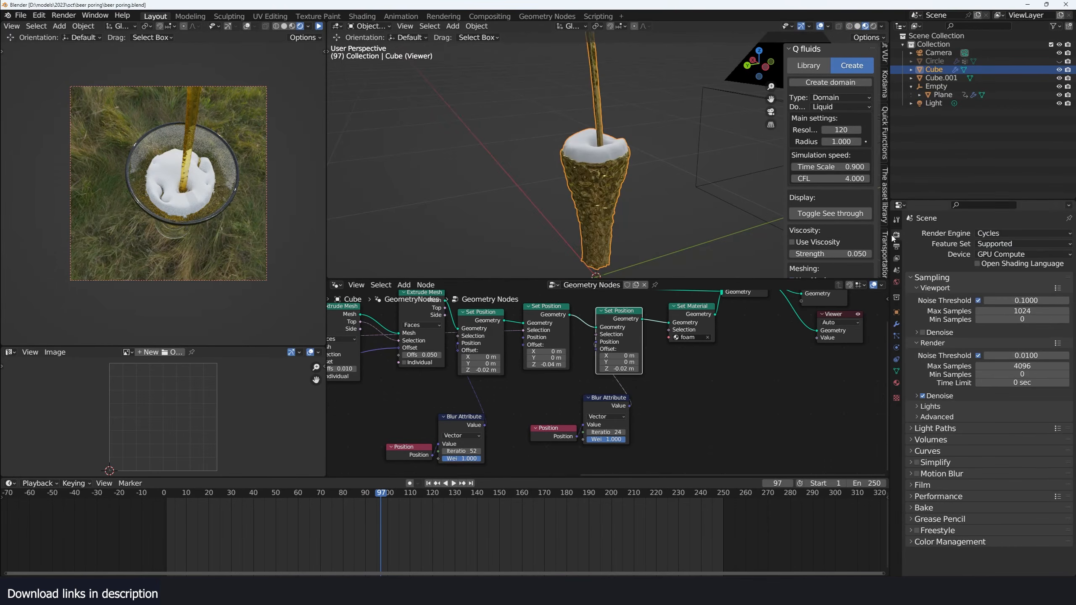
left_click(987, 234)
left_click(987, 243)
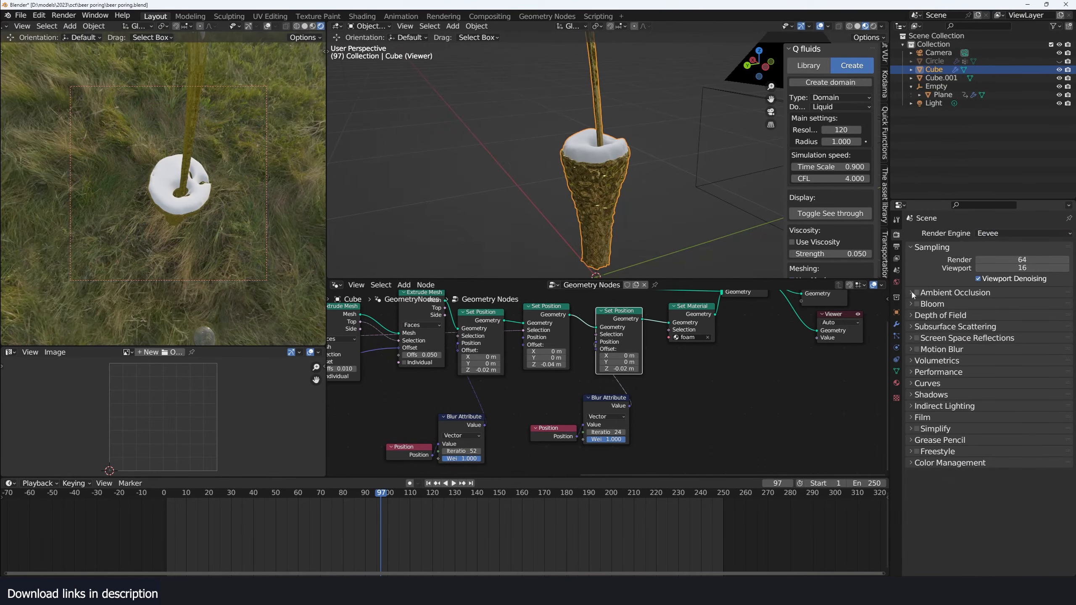
Enable Ambient Occlusion, Bloom and Screen Space Reflections, and check the Subsurface Scattering settings
left_click(917, 292)
left_click(917, 304)
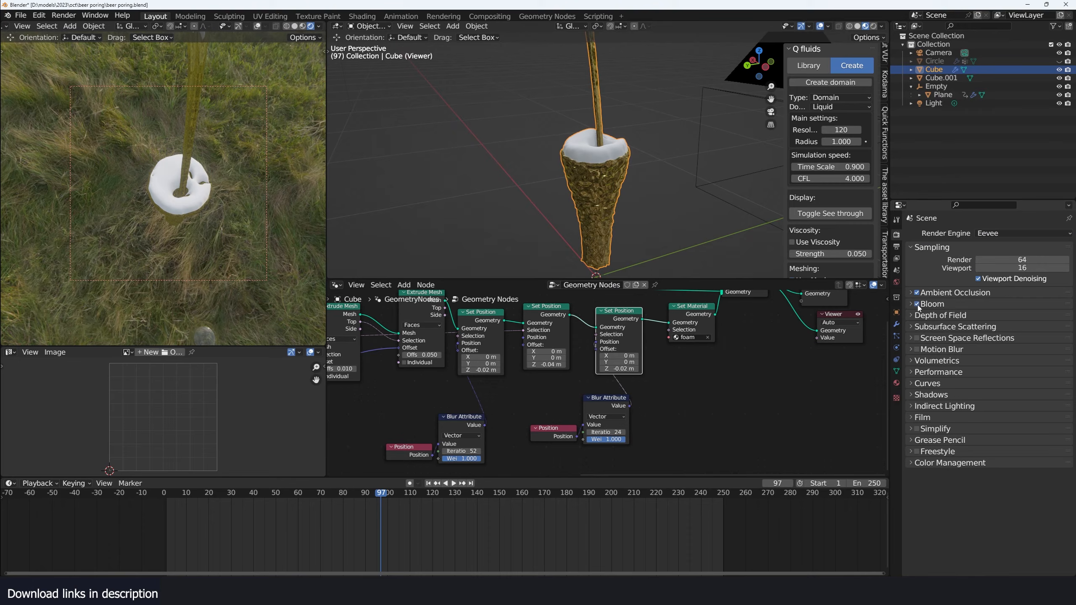
left_click(915, 338)
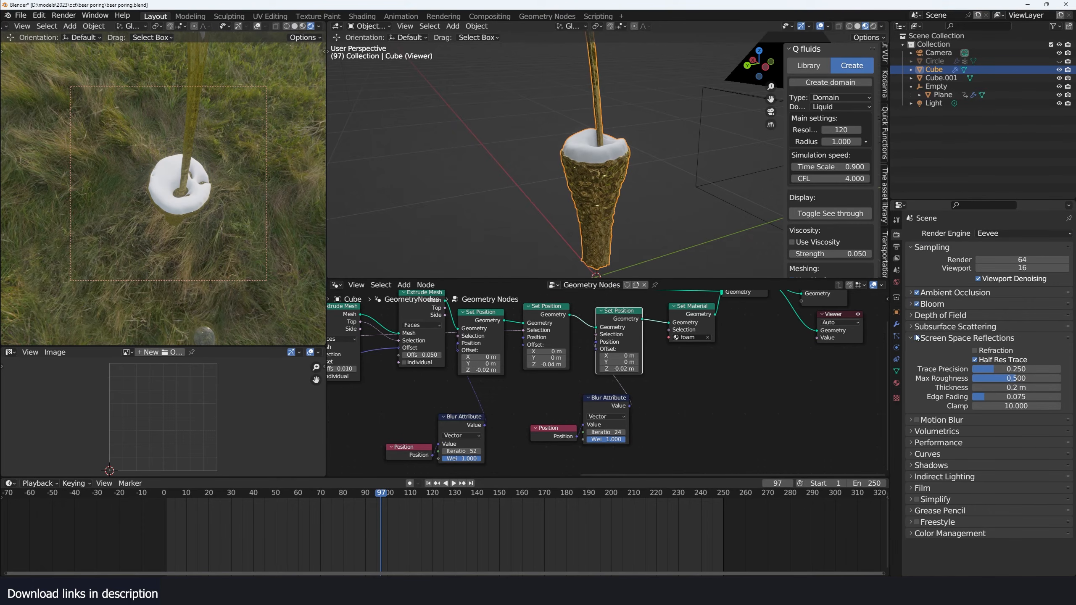
left_click(936, 326)
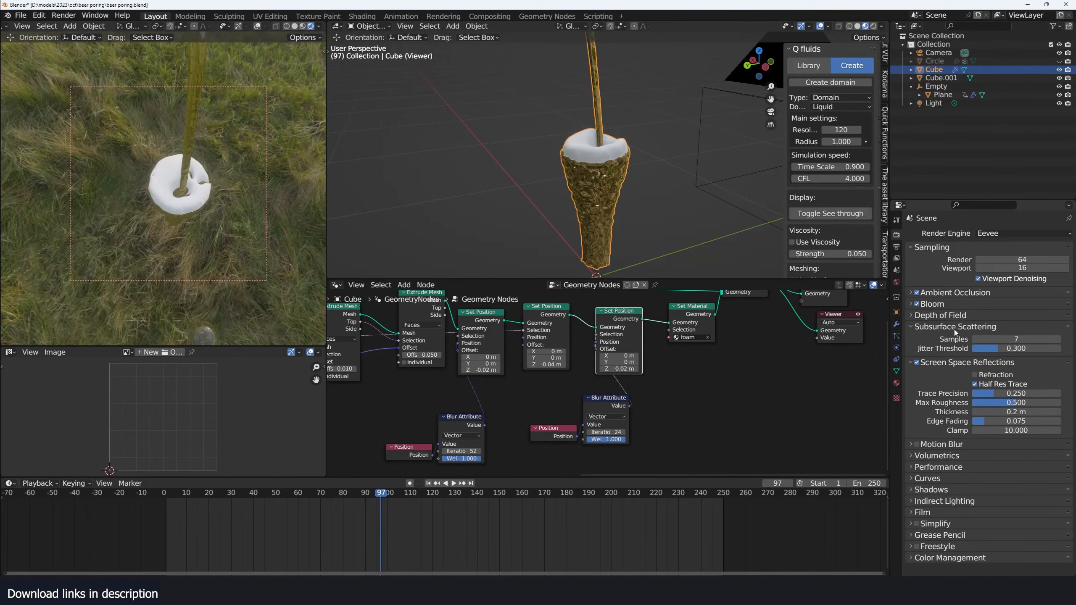
left_click(955, 330)
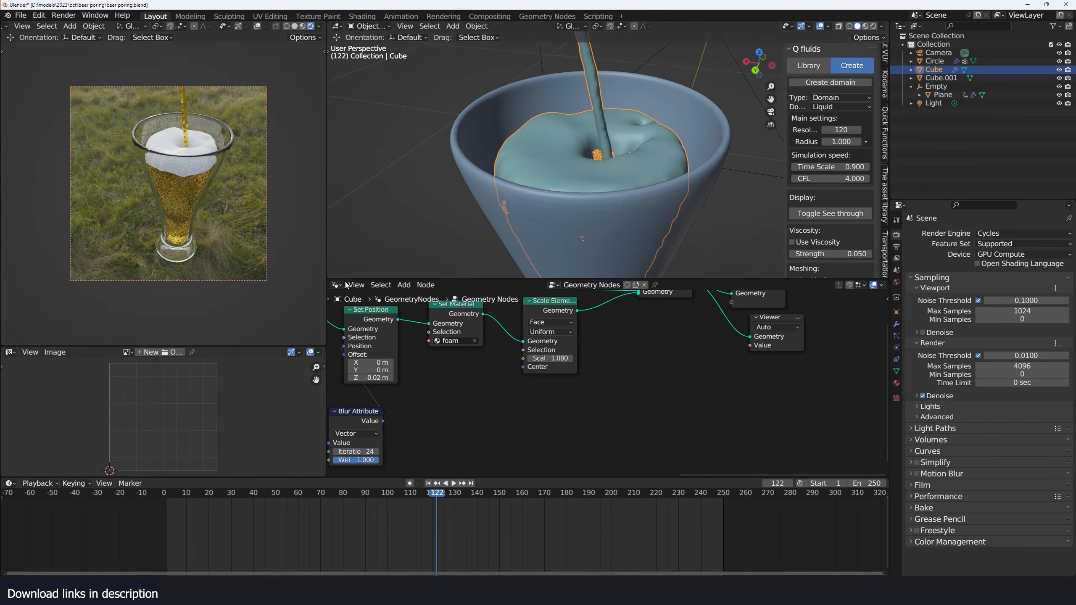
Switch the node area to the Shader Editor and examine the foam material's image texture on the liquid surface
left_click(337, 285)
left_click(373, 365)
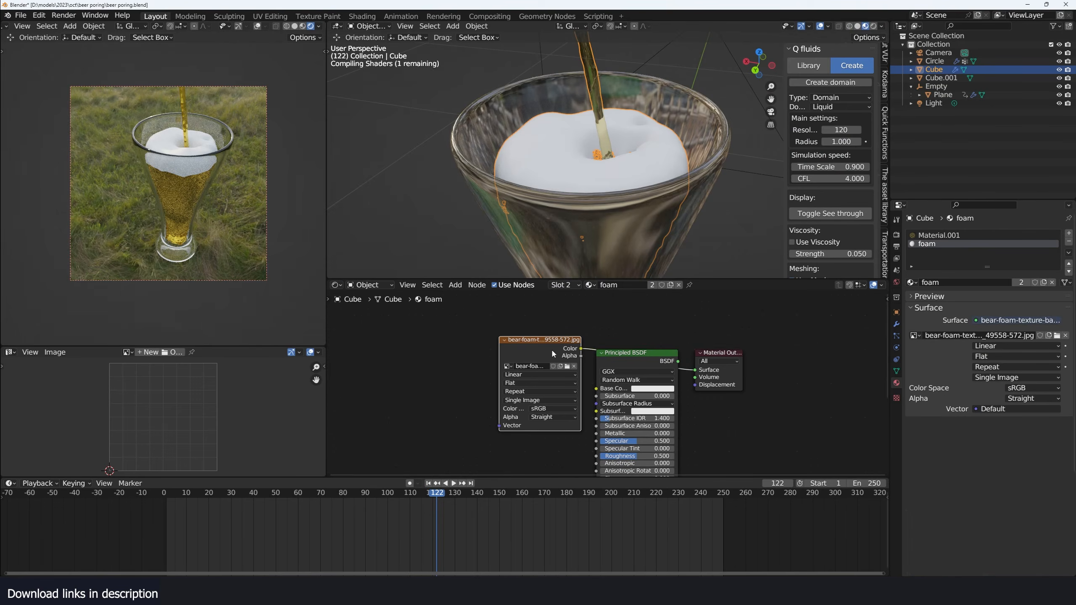
middle_click_drag(614, 116, 583, 166)
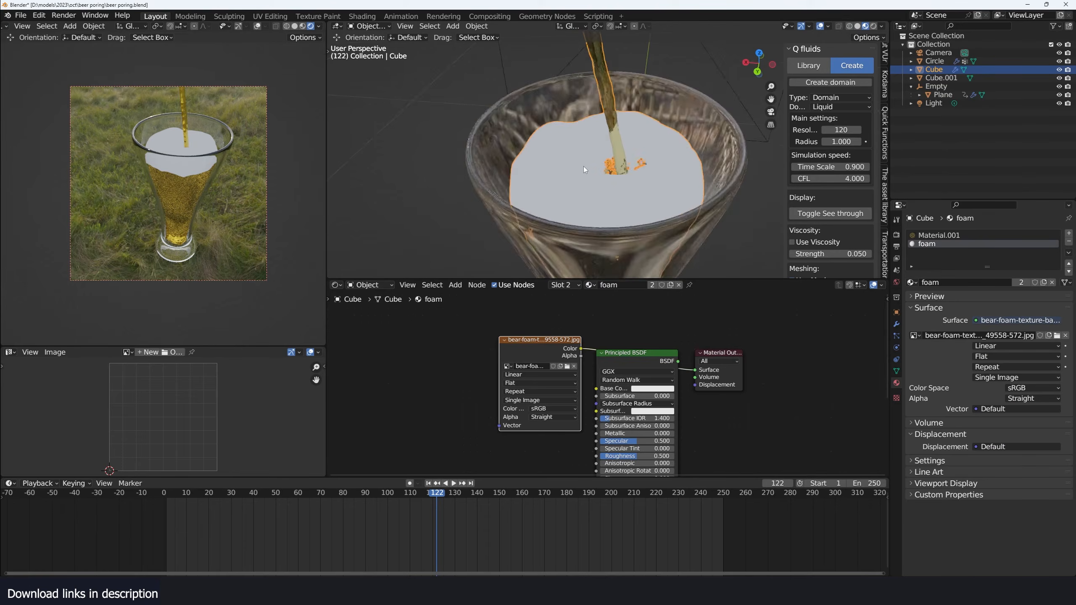
middle_click_drag(490, 383, 536, 365)
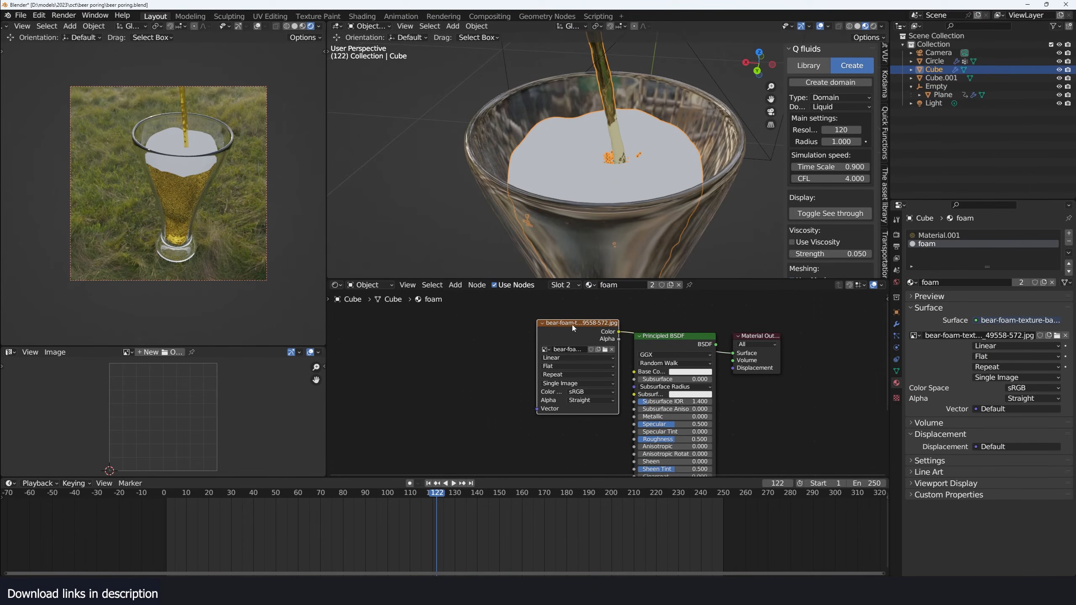
Add Texture Coordinate and Mapping nodes to the foam image texture, and connect the Generated output to Mapping's Vector
key("ctrl+t")
scroll(451, 330, "up", 1)
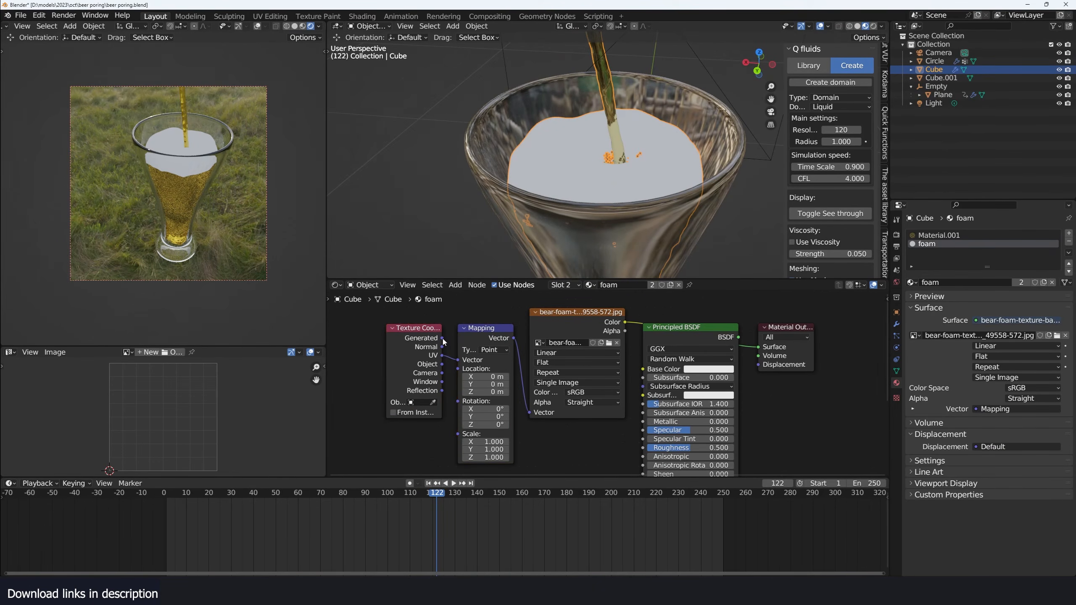
left_click_drag(442, 339, 458, 360)
middle_click_drag(540, 185, 546, 213)
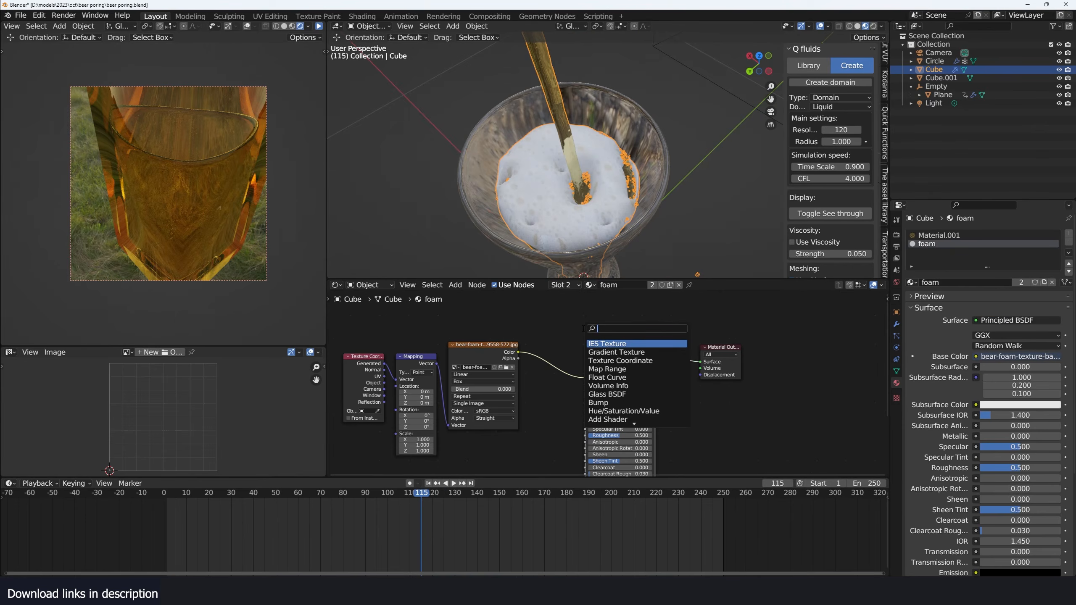
Add a Translucent BSDF to the foam material and combine it with the Principled BSDF through a Mix Shader
type("tru")
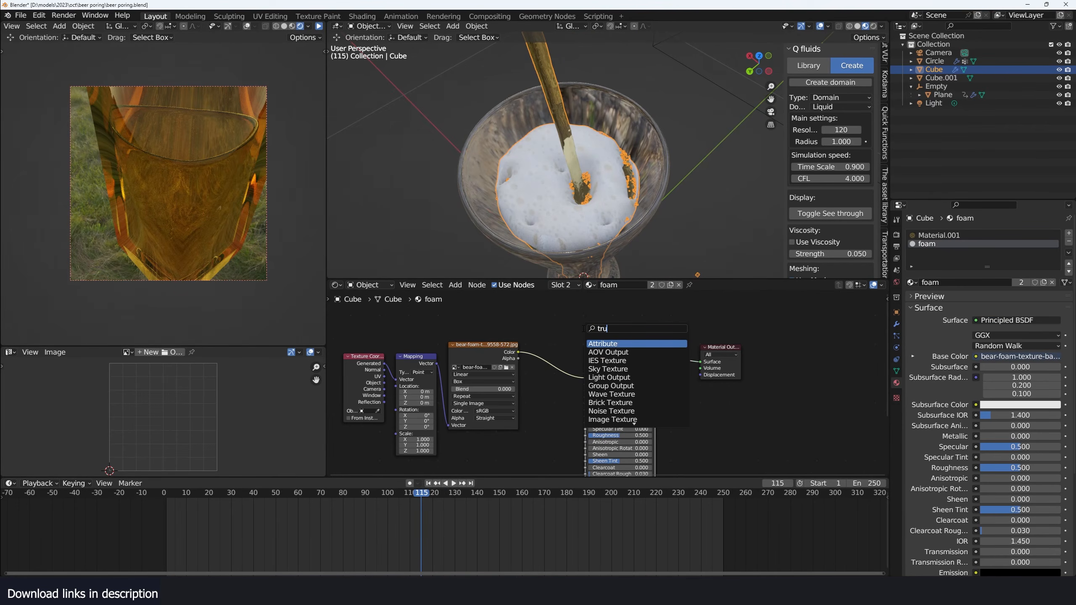
key("Return")
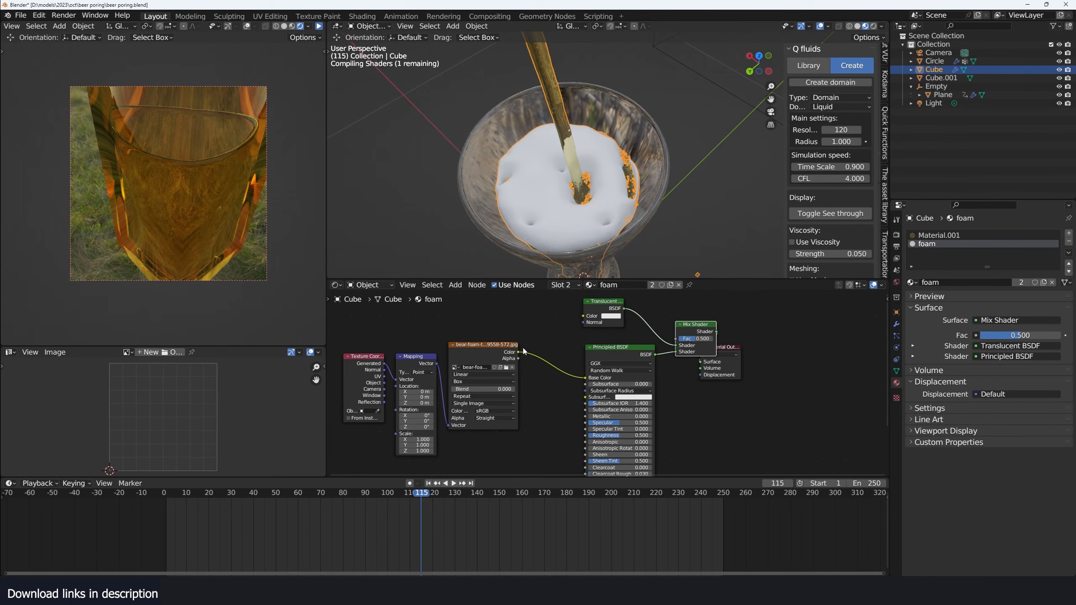
Feed the foam texture's Color into the Translucent BSDF, then isolate the liquid object in a solid-shaded local view
left_click_drag(524, 351, 583, 316)
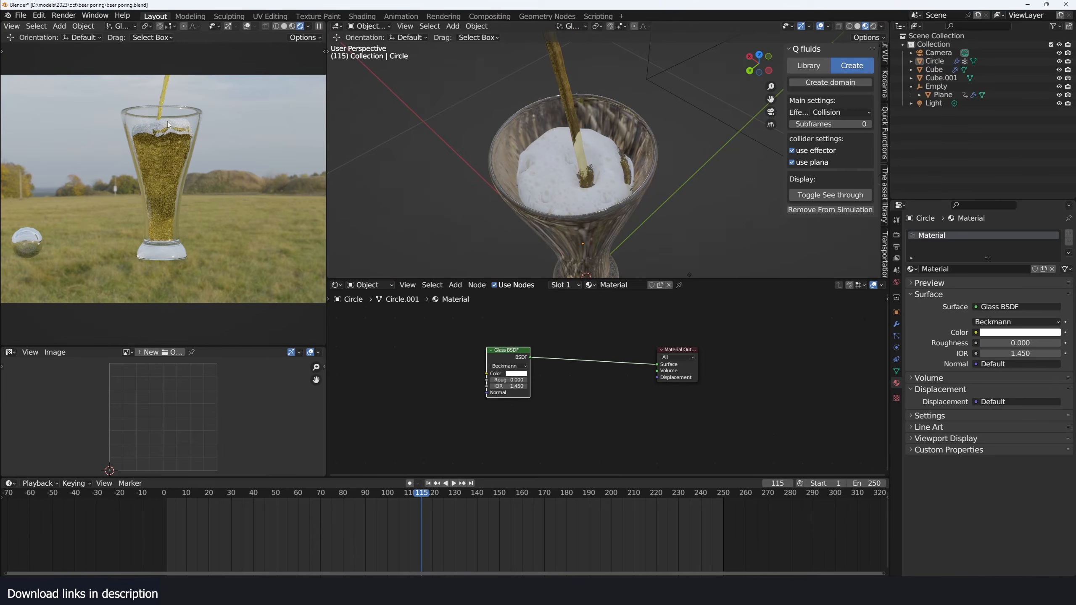
left_click(561, 157)
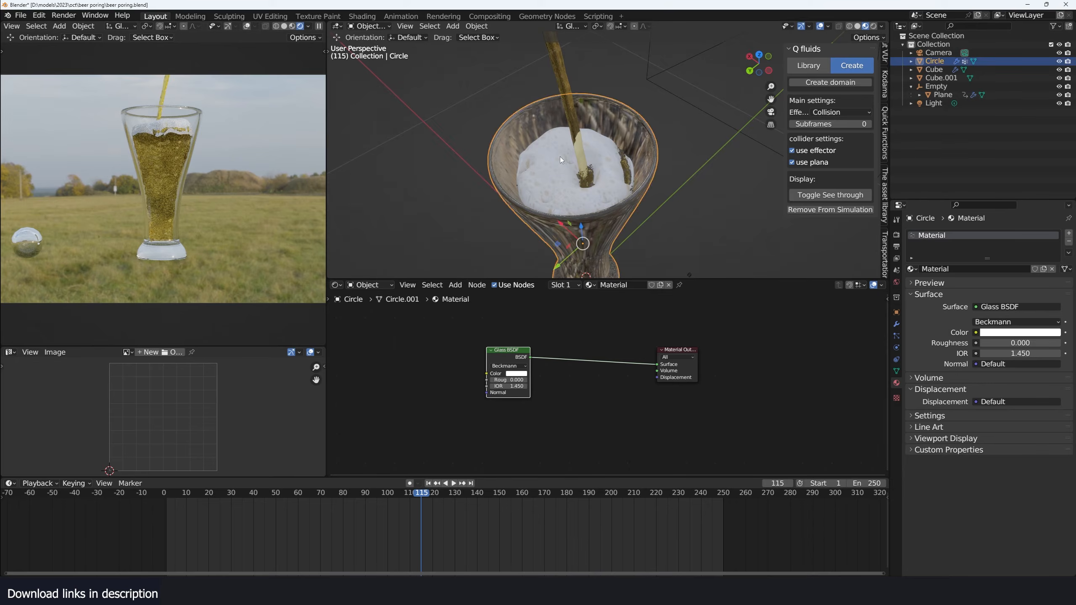
key("z")
key("slash")
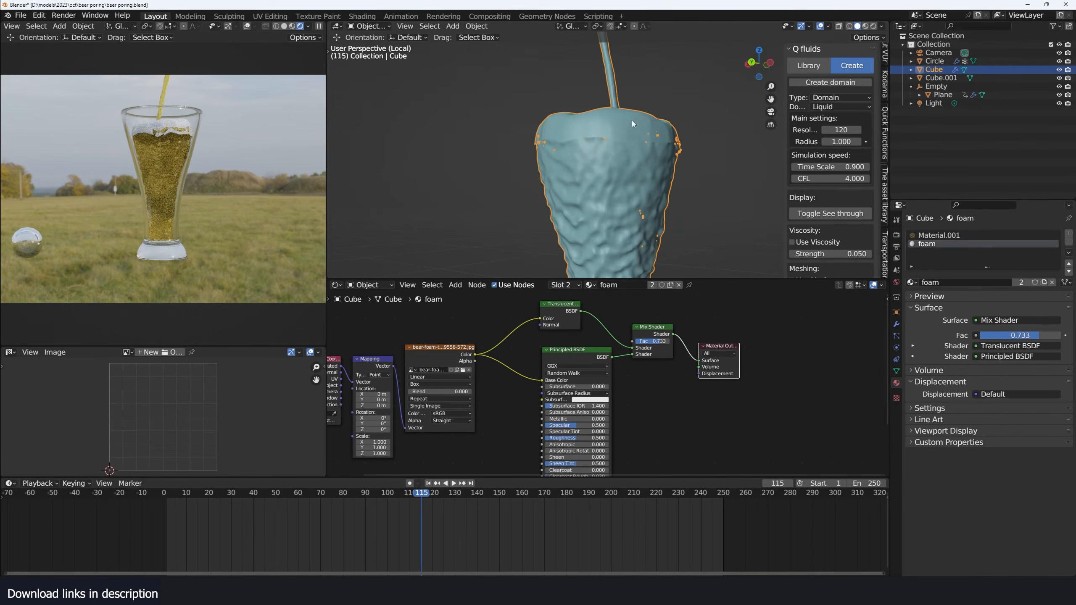
Switch the node area to the Geometry Node Editor and bring up the liquid's Extrude Mesh chain
middle_click_drag(477, 342, 613, 339)
left_click(337, 285)
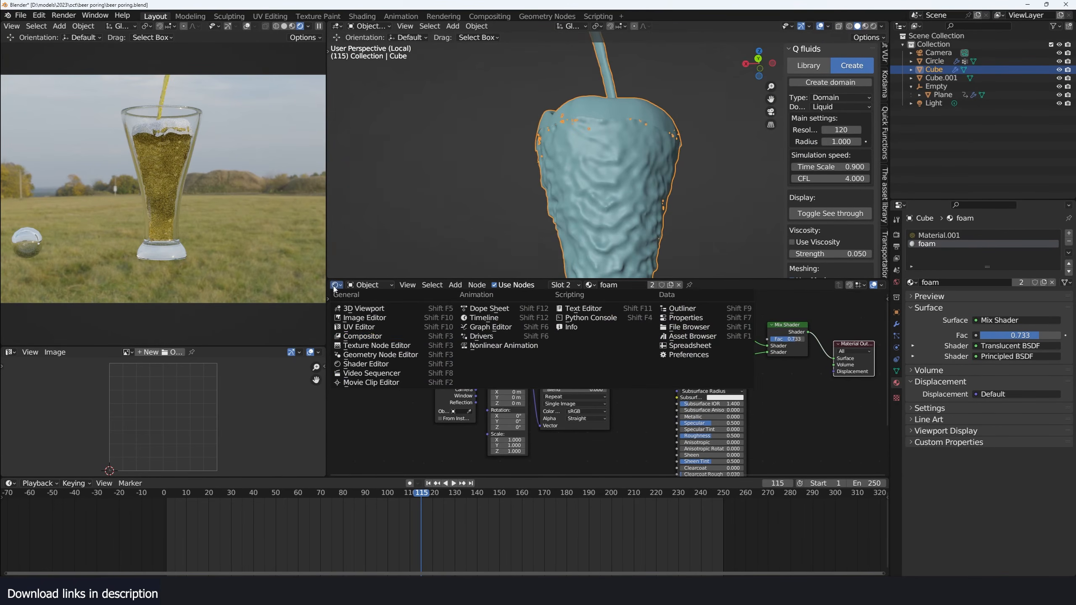
left_click(356, 353)
scroll(656, 431, "down", 3)
middle_click_drag(656, 431, 406, 347)
scroll(646, 363, "up", 3)
middle_click_drag(646, 362, 531, 384)
scroll(531, 385, "up", 3)
middle_click_drag(596, 365, 887, 347)
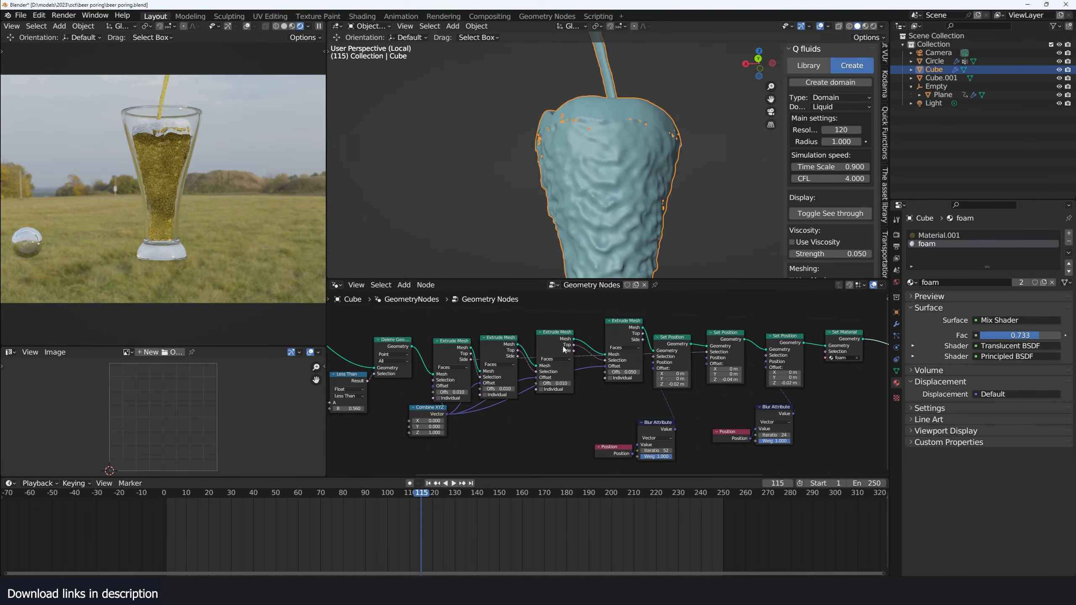
Preview the foam layer's geometry at the chained Extrude Mesh nodes through the Viewer
left_click(568, 338, "ctrl+shift")
middle_click_drag(551, 144, 556, 223)
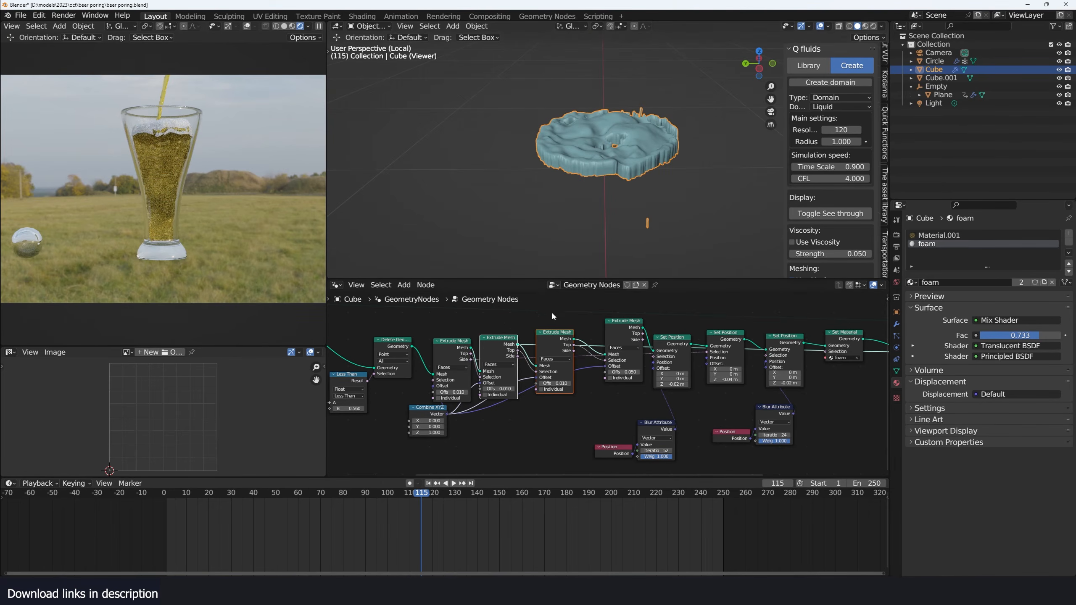
left_click(559, 336, "ctrl+shift")
middle_click_drag(451, 361, 549, 349)
scroll(549, 348, "down", 5)
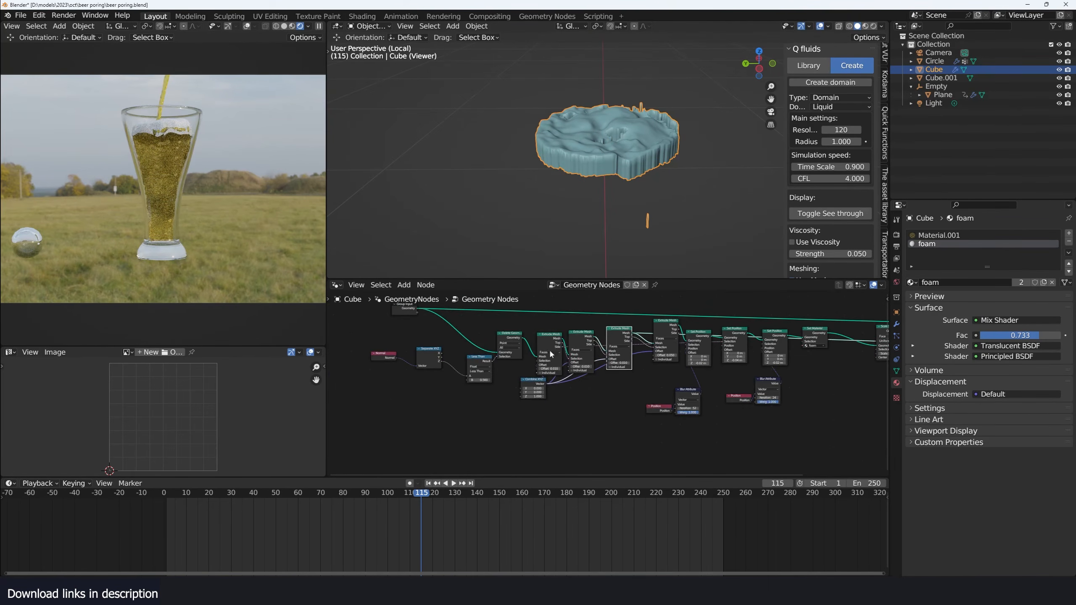
Make room before the fourth Extrude Mesh node and preview the earlier stages back to Delete Geometry
left_click_drag(397, 388, 539, 344)
left_click(616, 374)
scroll(616, 375, "up", 6)
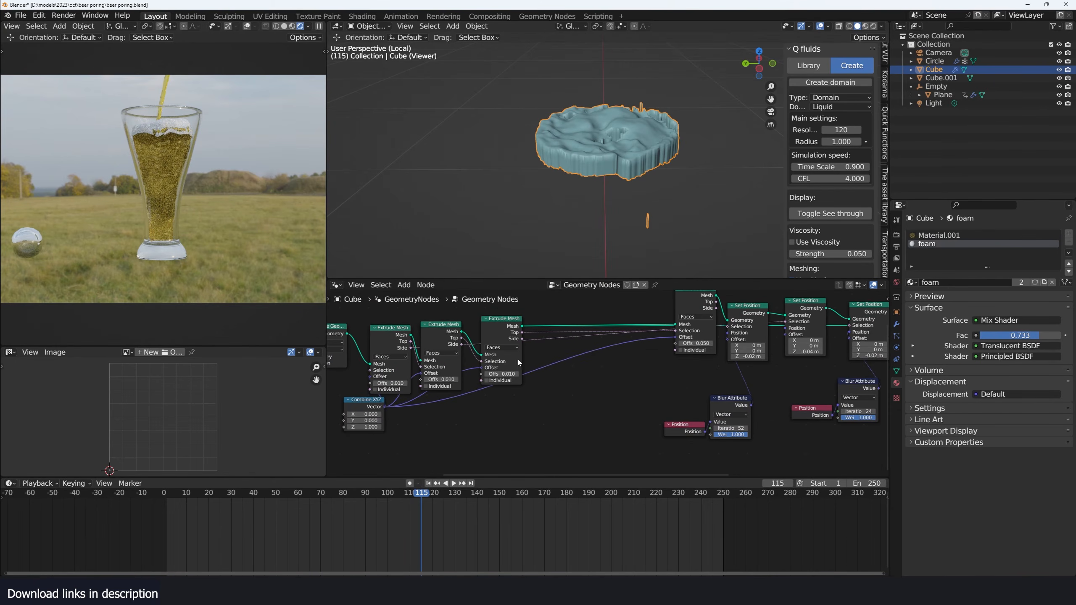
left_click(455, 333, "ctrl+shift")
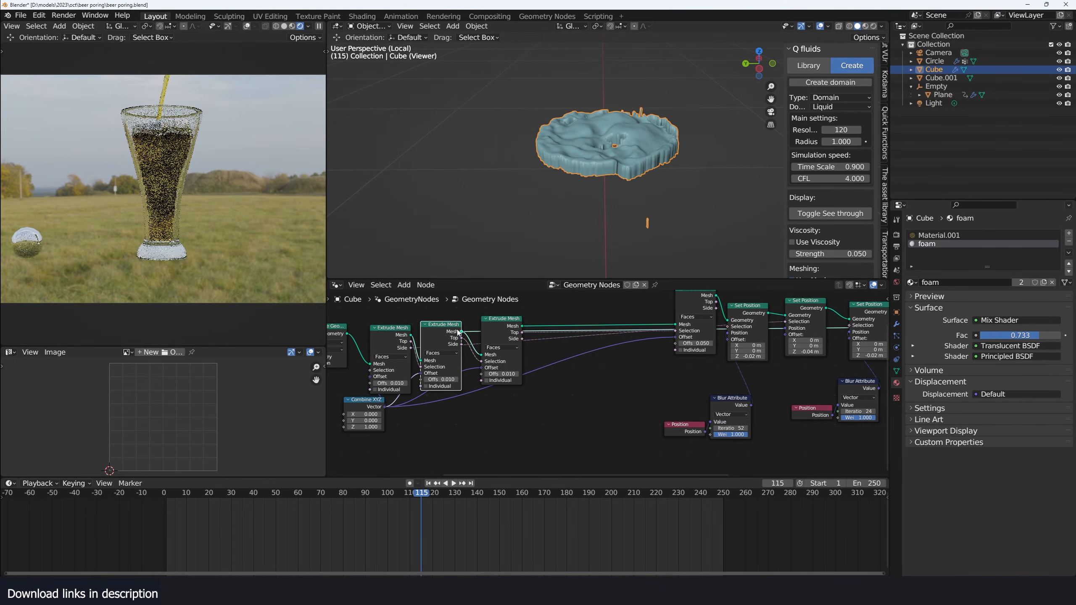
left_click(403, 333, "ctrl+shift")
middle_click_drag(398, 332, 586, 334)
left_click(390, 331, "ctrl+shift")
Insert a Join Geometry node before the second Extrude Mesh, combining the Delete Geometry and first Extrude Mesh outputs
middle_click_drag(664, 333, 519, 334)
type("join")
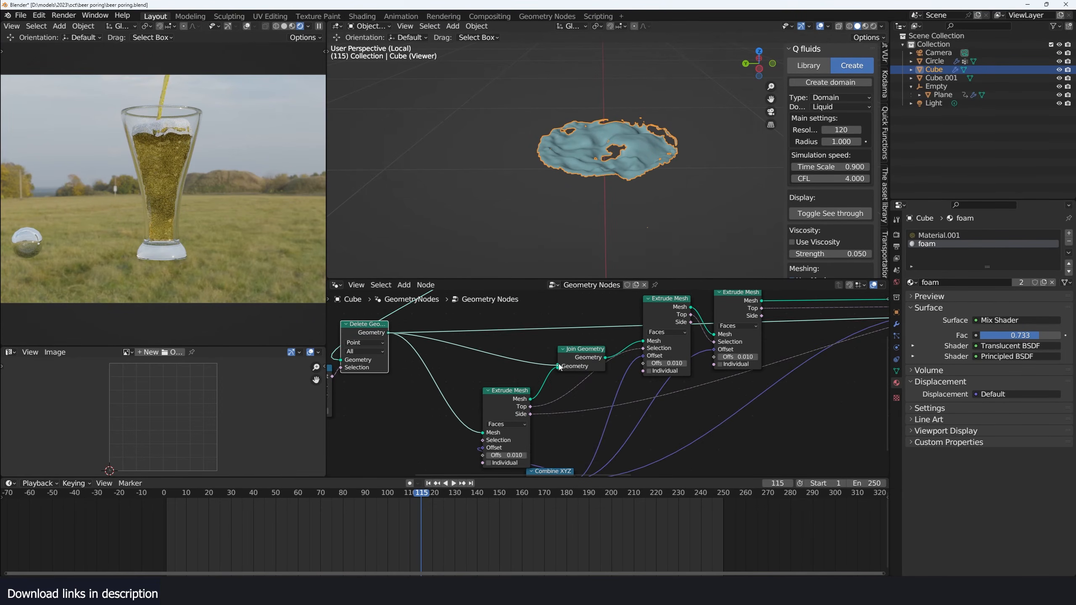
middle_click_drag(669, 318, 614, 325)
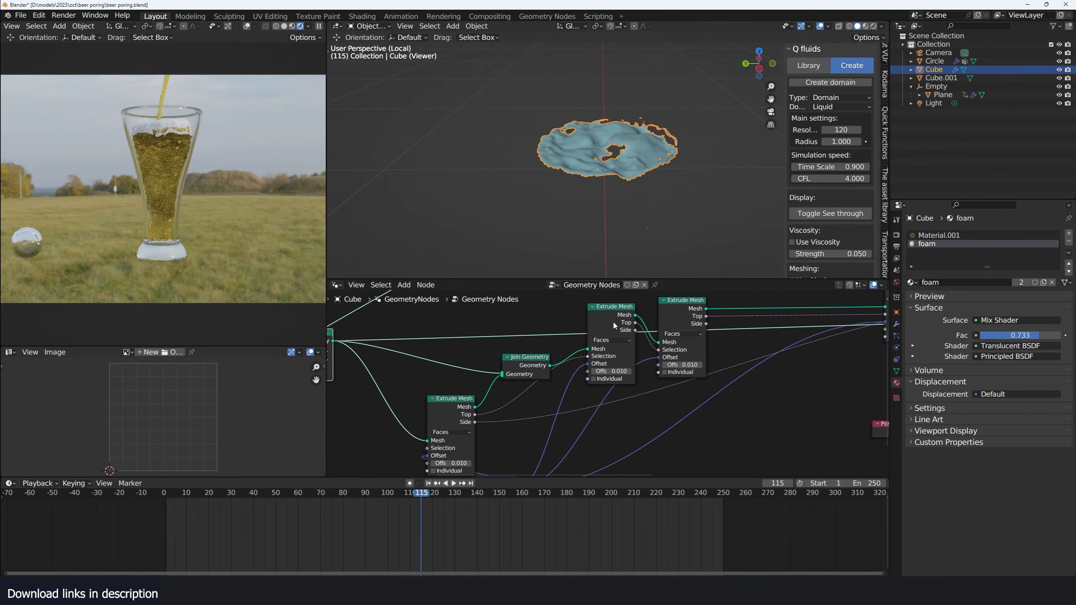
Preview the second Extrude Mesh result from below and check its normals with the Face Orientation overlay
left_click(618, 321, "ctrl+shift")
middle_click_drag(598, 166, 586, 100)
scroll(586, 100, "up", 2)
middle_click_drag(513, 382, 517, 377)
scroll(518, 376, "up", 2)
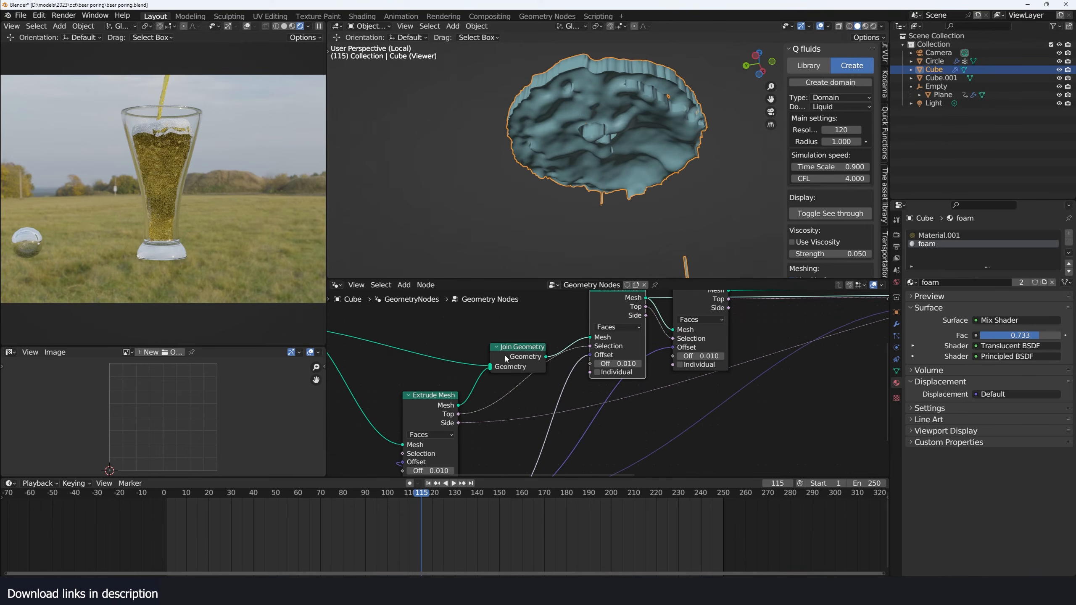
left_click_drag(507, 353, 514, 331)
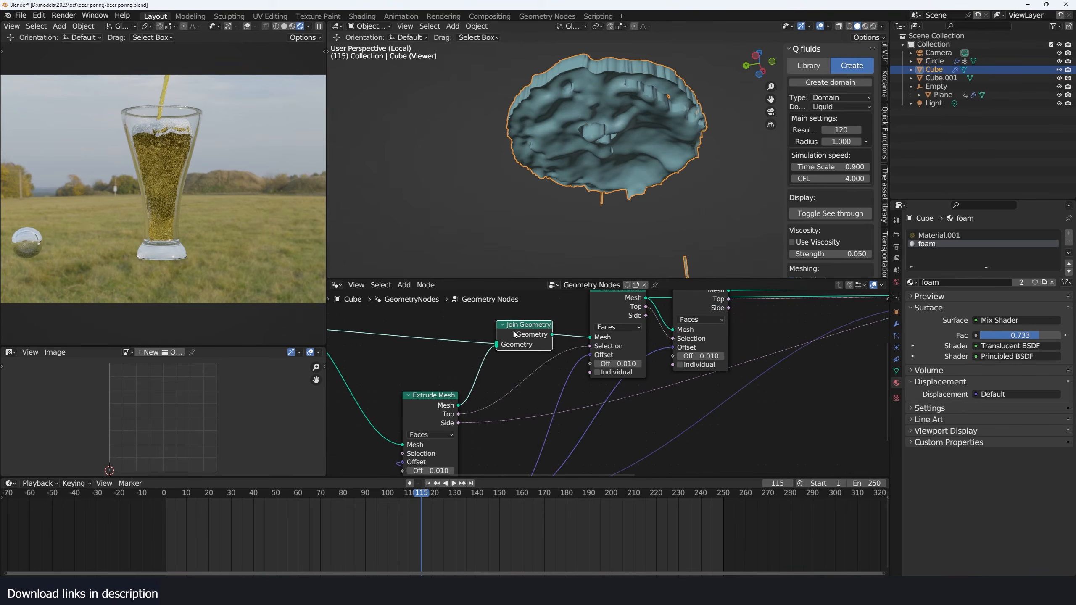
left_click(828, 27)
left_click(773, 190)
middle_click_drag(479, 360, 609, 332)
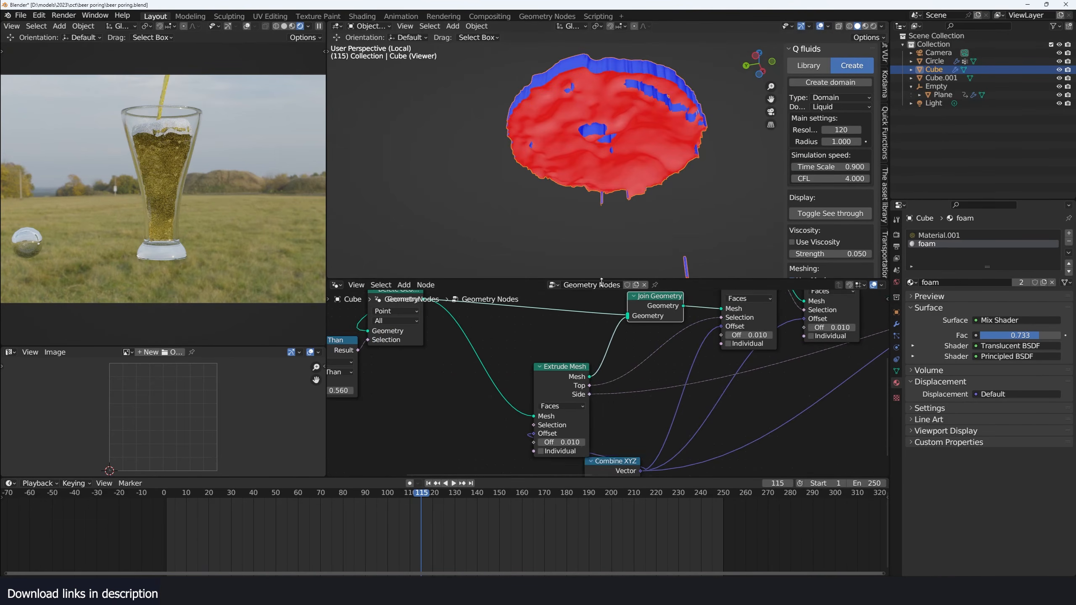
Insert a Flip Faces node between Delete Geometry and Join Geometry, and tidy the first Extrude Mesh below it
key("shift+a")
left_click(604, 311)
type("flip")
key("Return")
left_click(490, 321)
left_click_drag(555, 368, 512, 372)
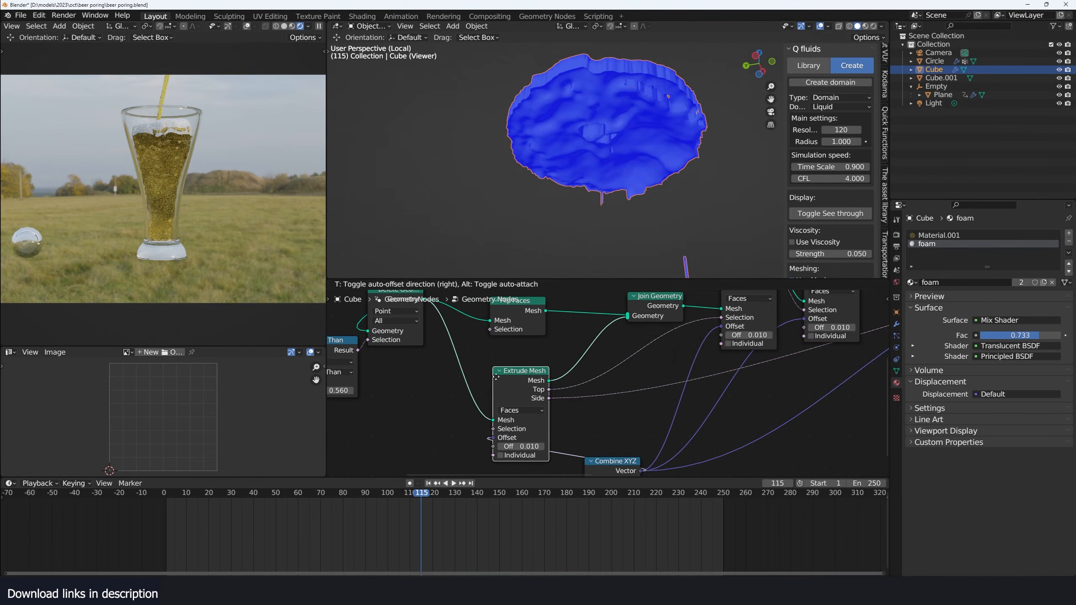
Add a Merge by Distance node between Join Geometry and the second Extrude Mesh
left_click_drag(641, 297, 584, 309)
key("shift+a")
left_click(638, 301)
type("merg")
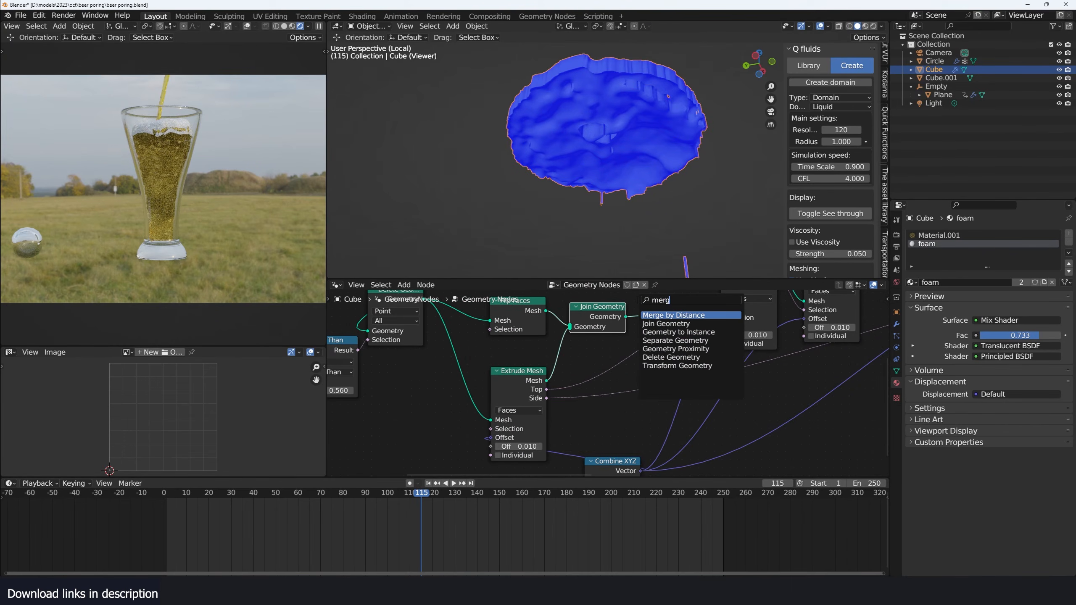
key("Return")
left_click(691, 315)
scroll(653, 362, "down", 2)
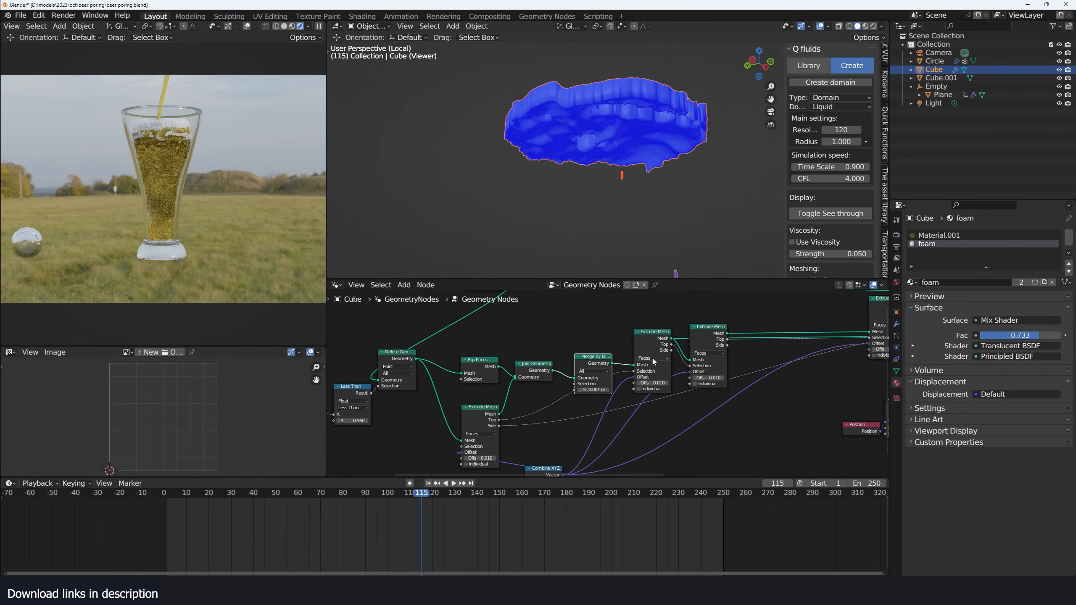
Preview the foam geometry stage by stage, from the second Extrude Mesh to the first Set Position node
left_click(668, 336, "ctrl+shift")
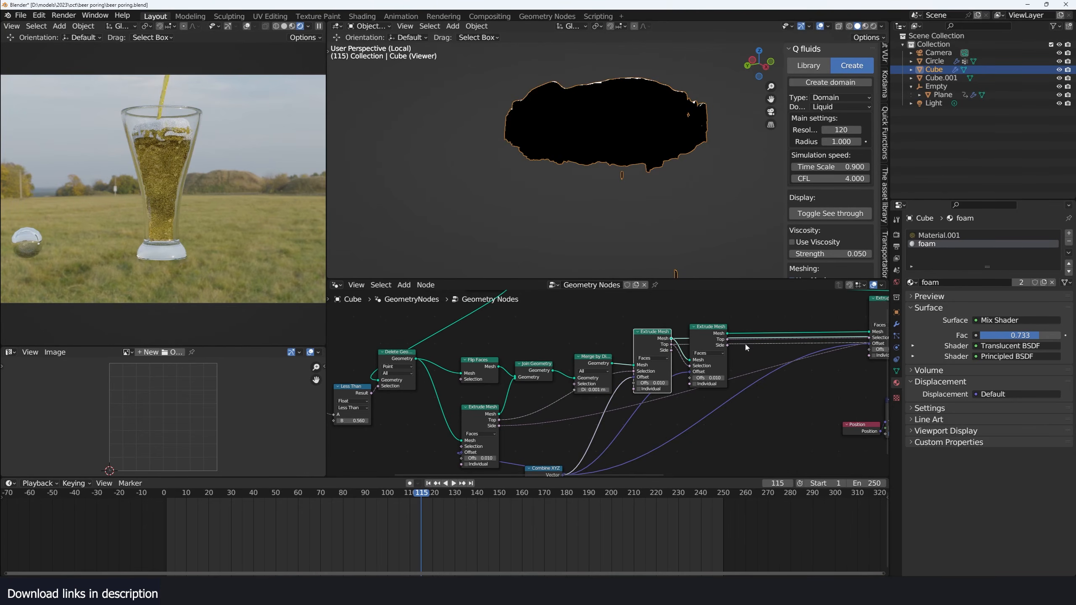
middle_click_drag(795, 350, 627, 364)
scroll(628, 364, "down", 2)
middle_click_drag(733, 352, 635, 360)
middle_click_drag(855, 344, 695, 345)
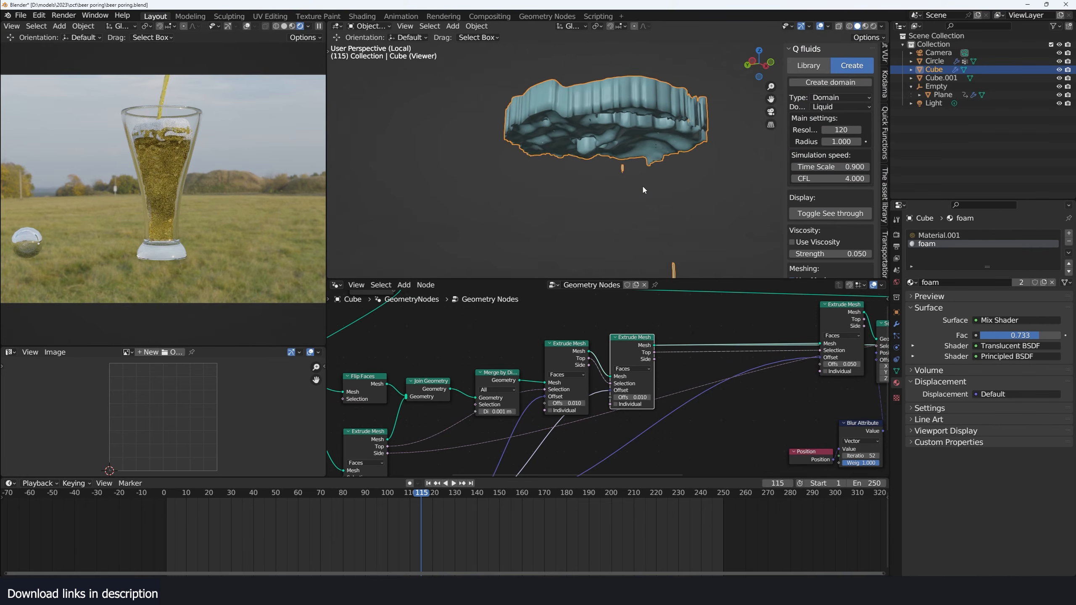
middle_click_drag(805, 369, 672, 392)
left_click(709, 331, "ctrl+shift")
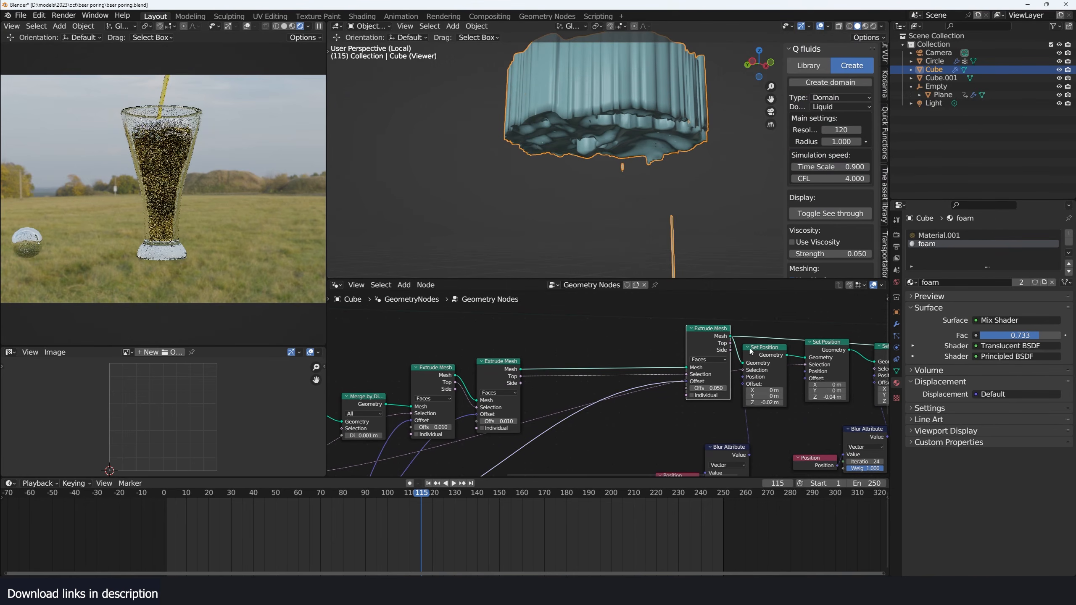
left_click(756, 348, "ctrl+shift")
mouse_move(575, 100)
middle_mouse_down()
mouse_move(597, 153)
mouse_move(581, 63)
mouse_move(566, 117)
middle_mouse_up()
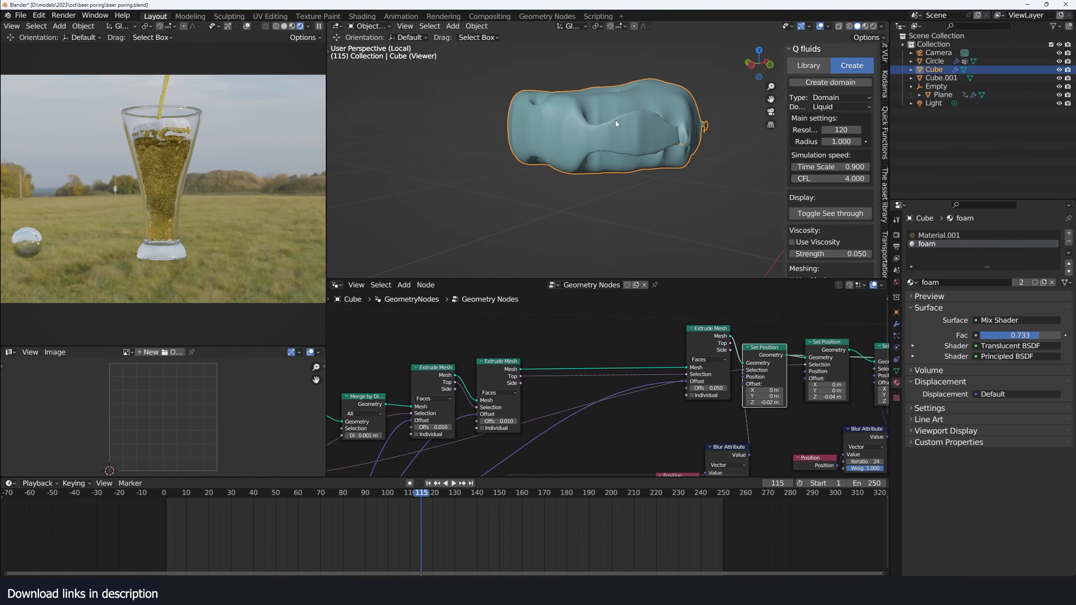
Set the first Set Position node's Z offset to 0 m
middle_click_drag(750, 331, 673, 319)
left_click(685, 390)
type("0")
key("Return")
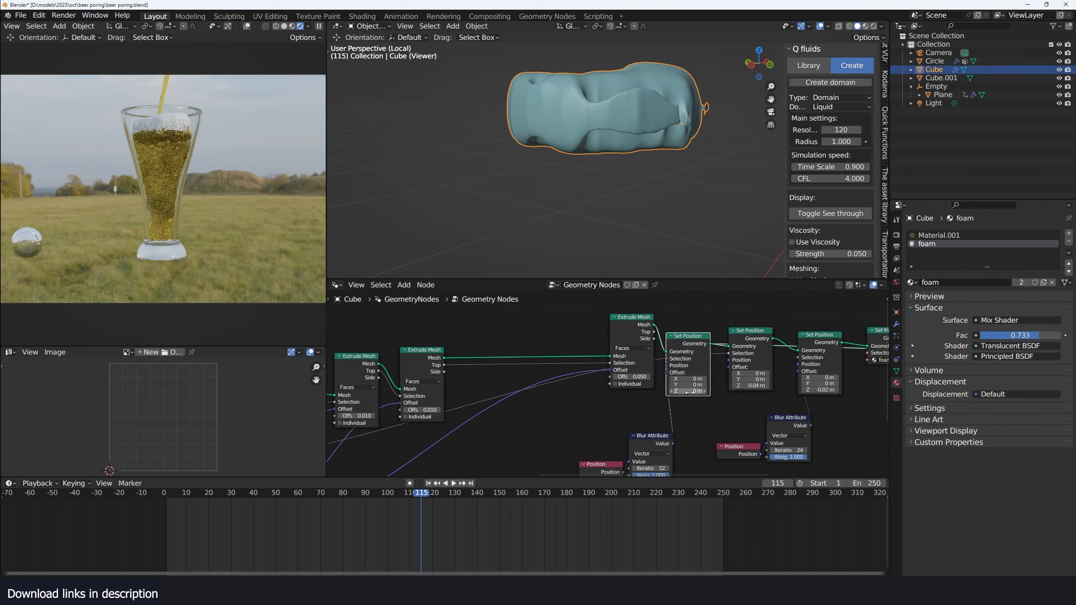
Preview the final Join Geometry output with the foam and the liquid together
scroll(724, 390, "down", 2)
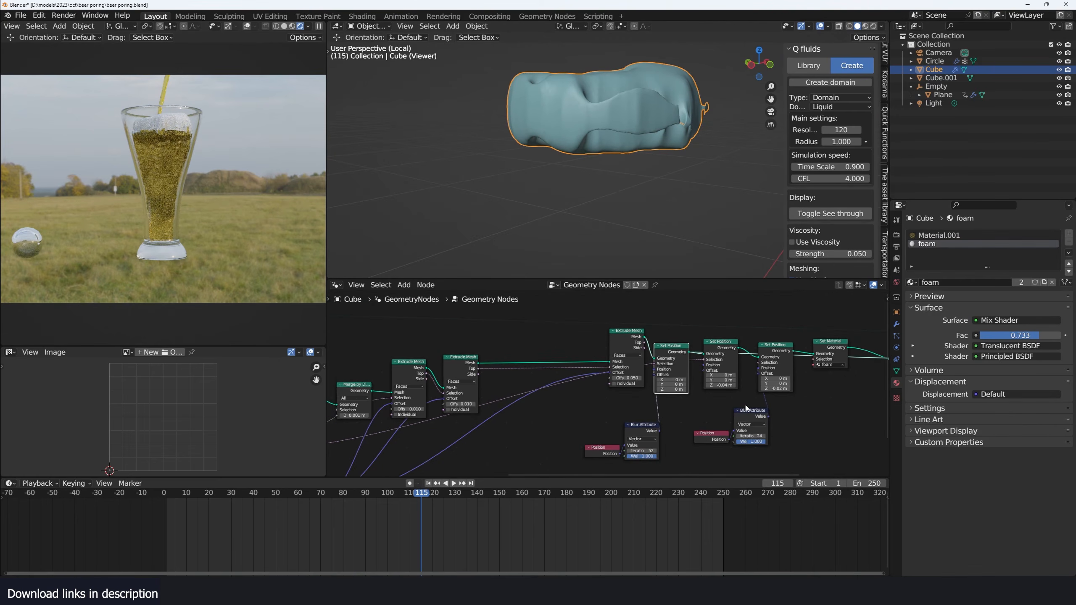
scroll(814, 361, "down", 1)
middle_click_drag(814, 361, 677, 363)
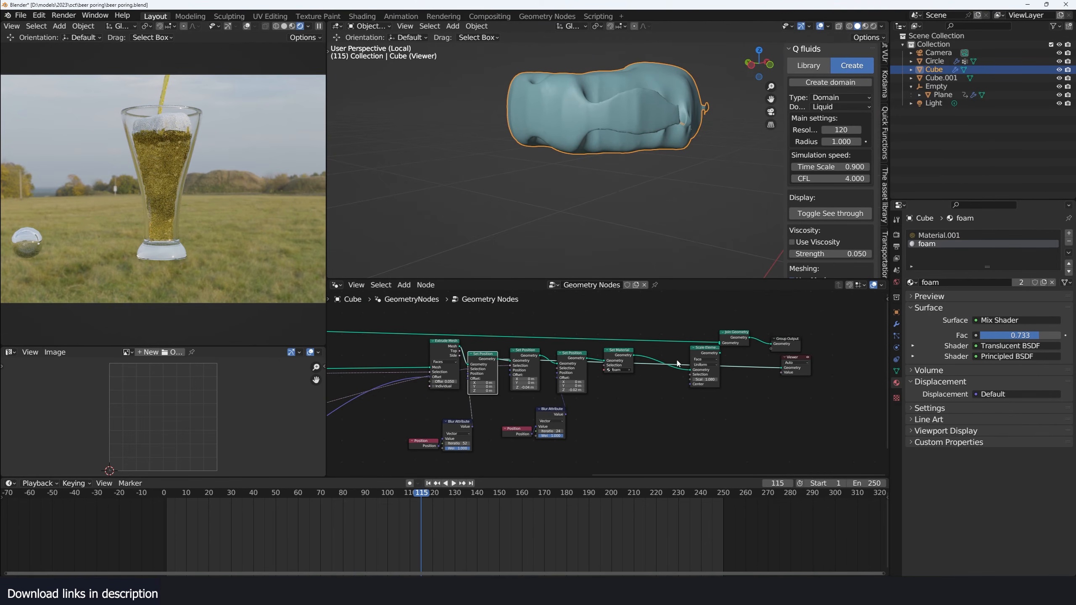
left_click(742, 342, "ctrl+shift")
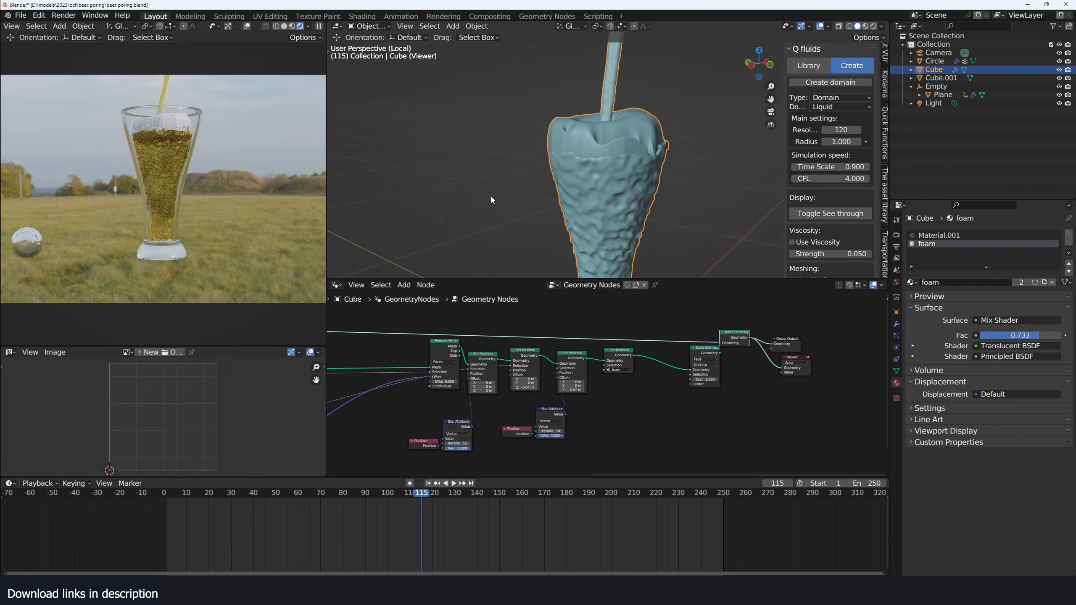
Save the file, play the pouring animation from its first frame and stop at frame 71
key("ctrl+s")
key("shift+Left")
key("space")
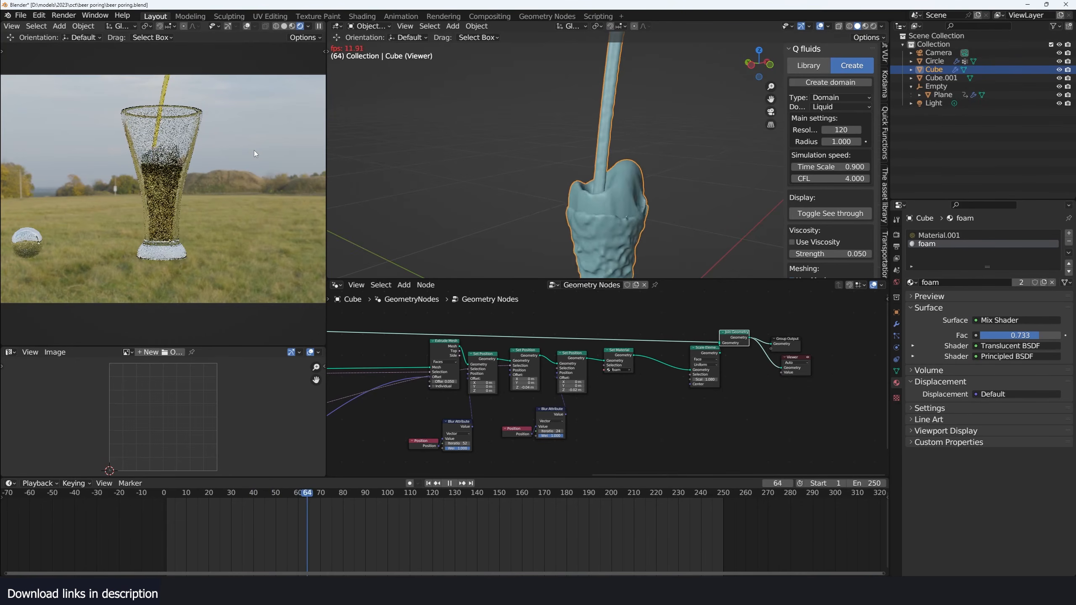
key("space")
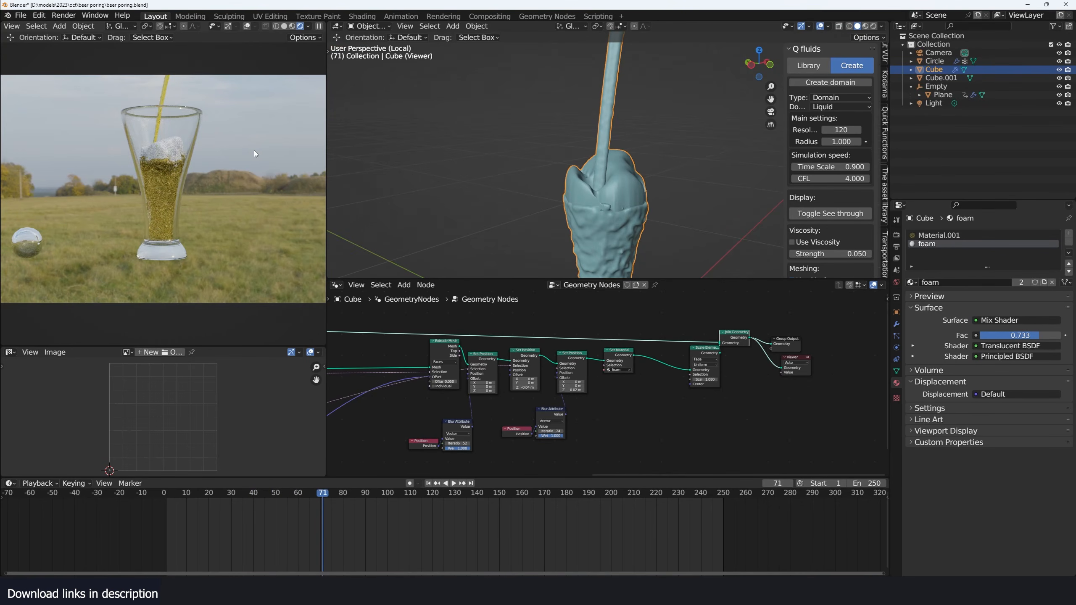
Switch back to the Shader Editor and connect the foam texture's Color to the Principled BSDF's Subsurface Color
key("shift+F3")
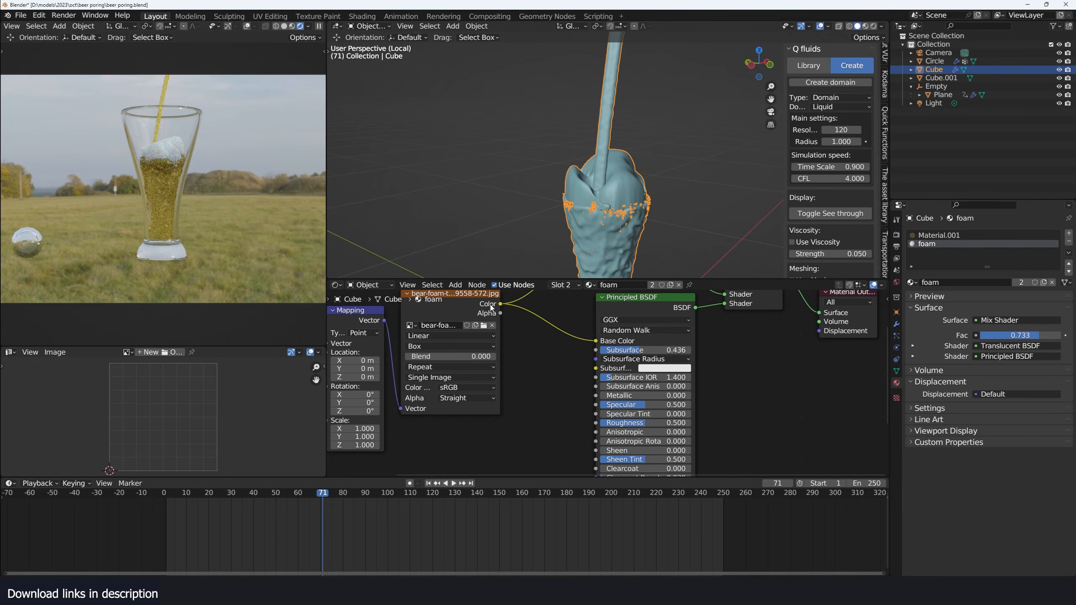
left_click_drag(500, 304, 596, 368)
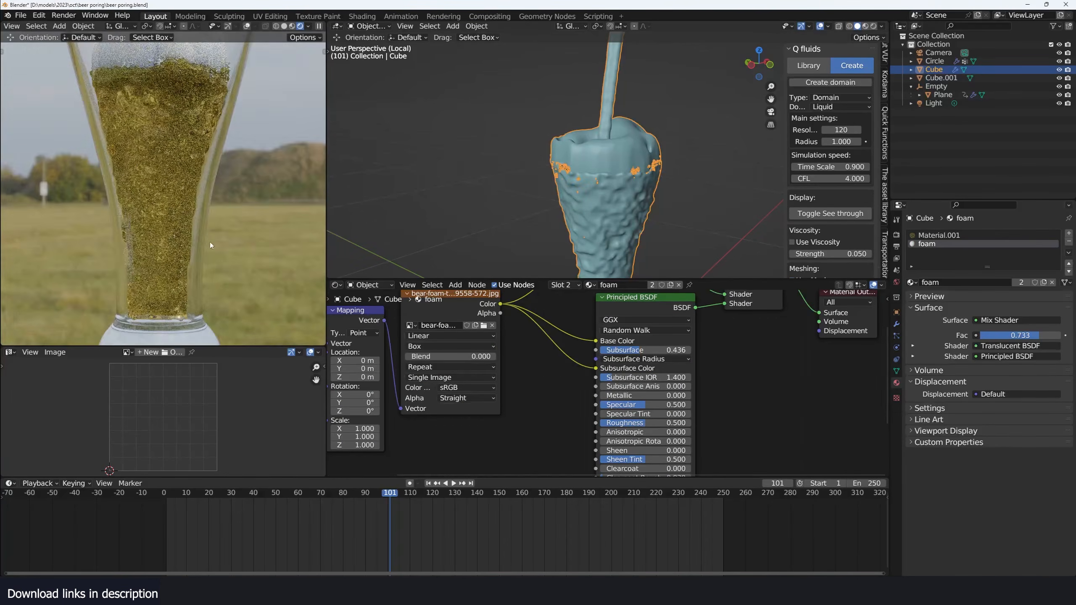
scroll(208, 240, "up", 3)
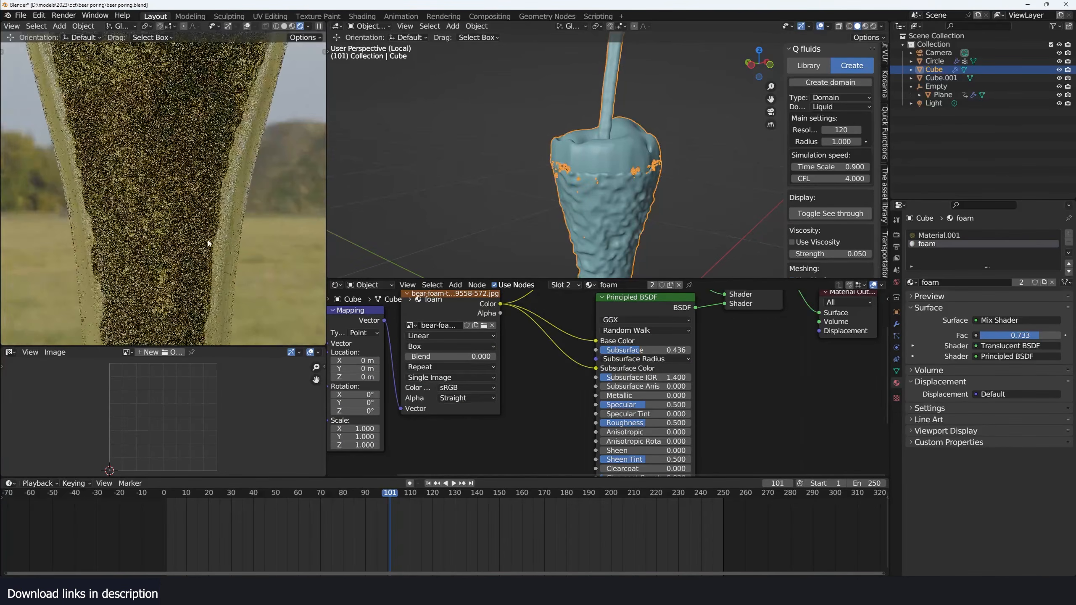